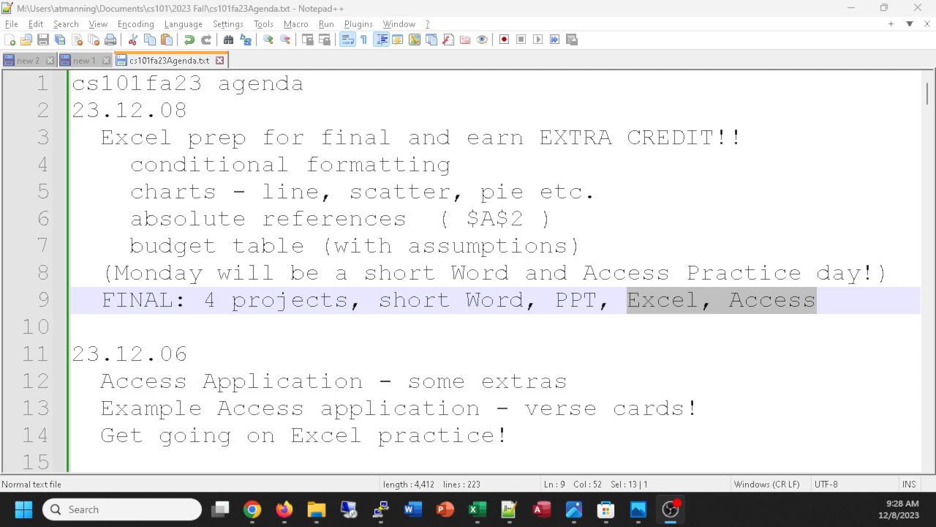
# Switch to Firefox and open section 2 of the CS 101 Fundamental Computer Literacy course in Schoology.
pyautogui.click(285, 510)
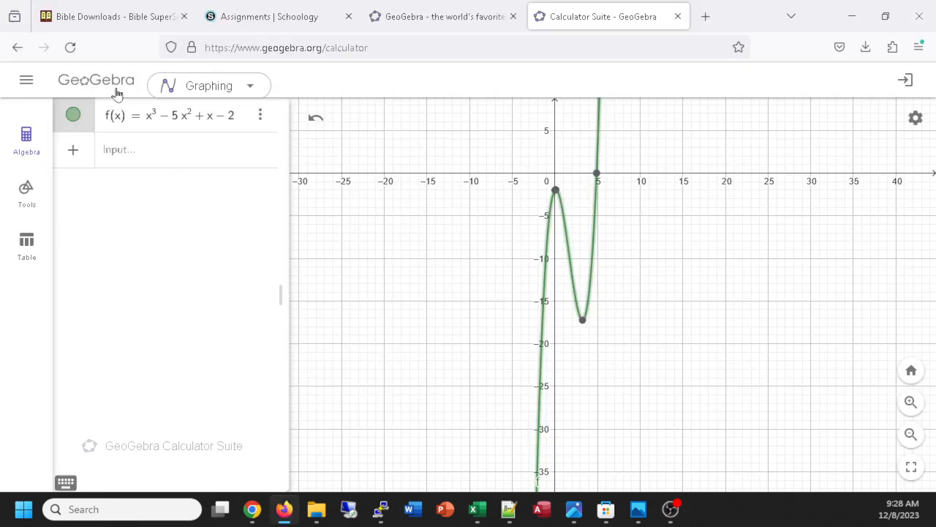
pyautogui.click(282, 16)
pyautogui.scroll(3, 333, 112)
pyautogui.scroll(5, 333, 112)
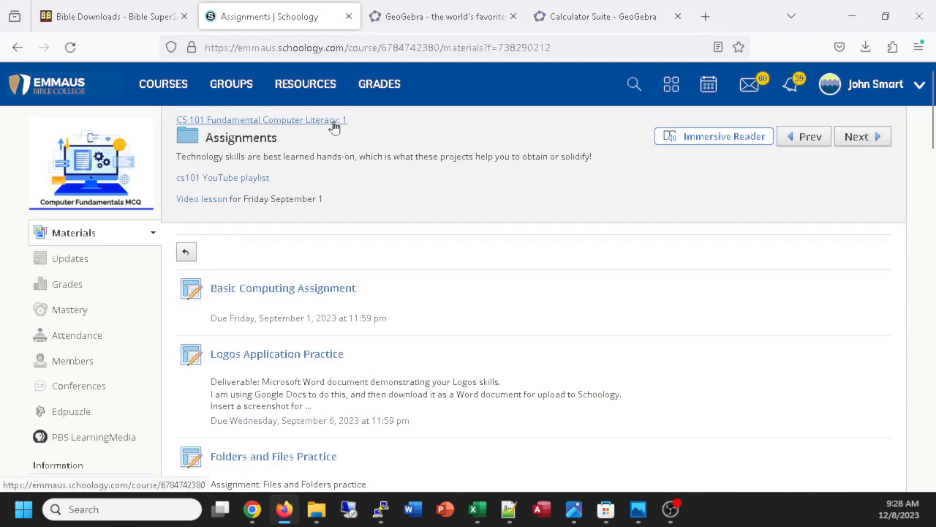
pyautogui.click(145, 84)
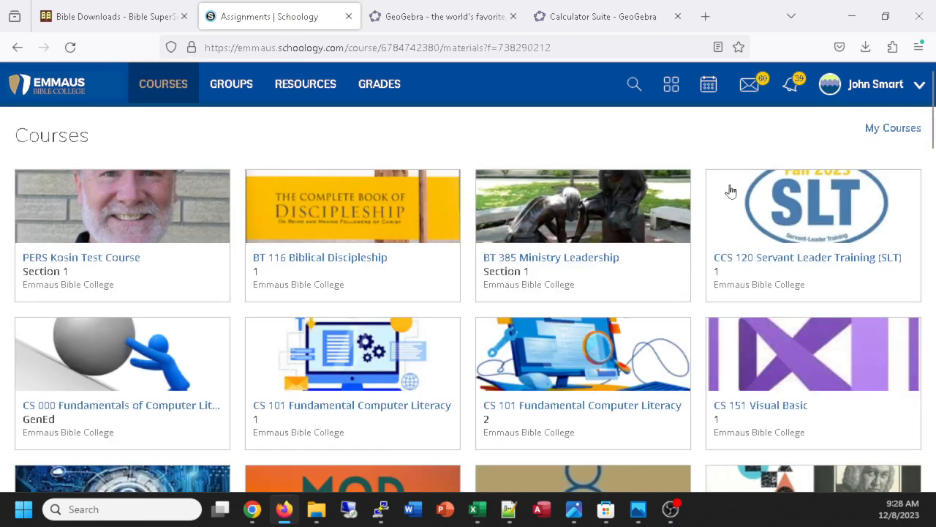
pyautogui.click(598, 364)
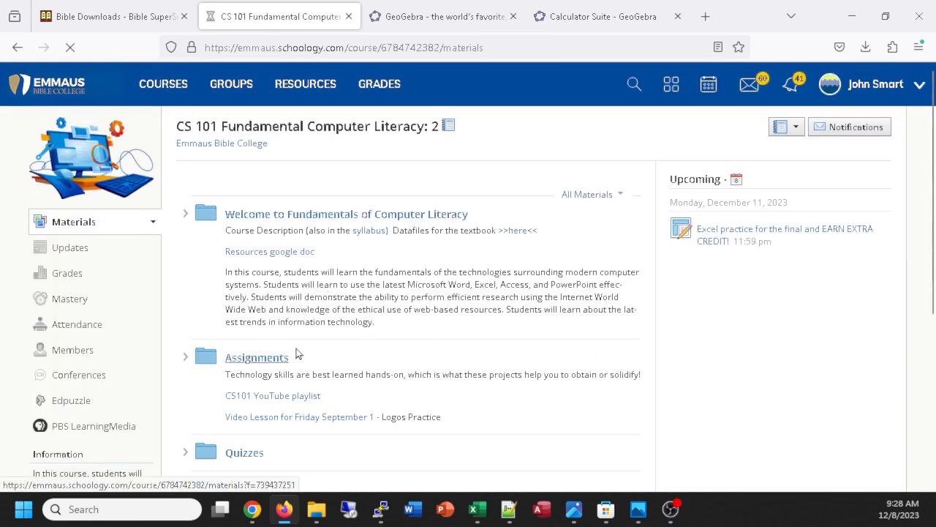
# Open the course's Assignments folder and find the Excel practice assignment for the final and extra credit.
pyautogui.click(278, 357)
pyautogui.scroll(-15, 420, 314)
pyautogui.scroll(-5, 410, 297)
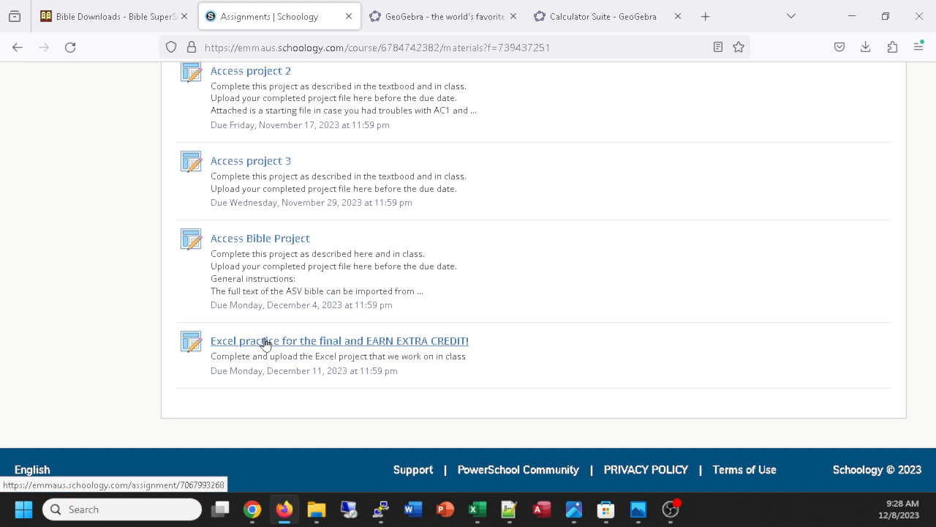
pyautogui.scroll(10, 264, 343)
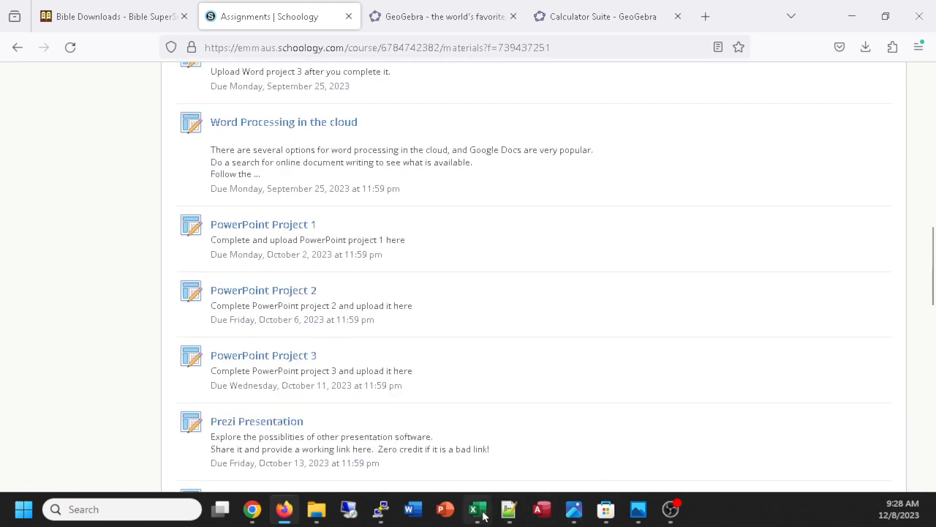
# Switch to Excel and open a new blank workbook.
pyautogui.moveTo(479, 514)
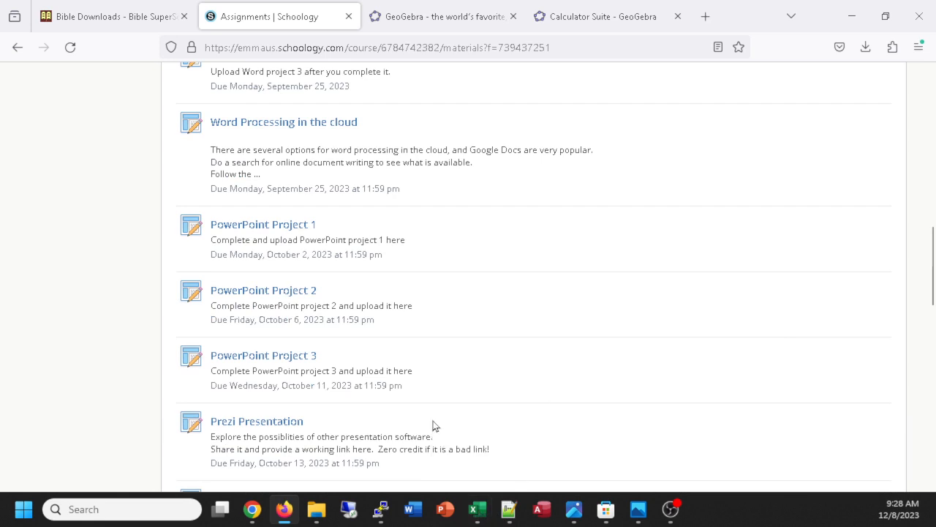
pyautogui.click(481, 512)
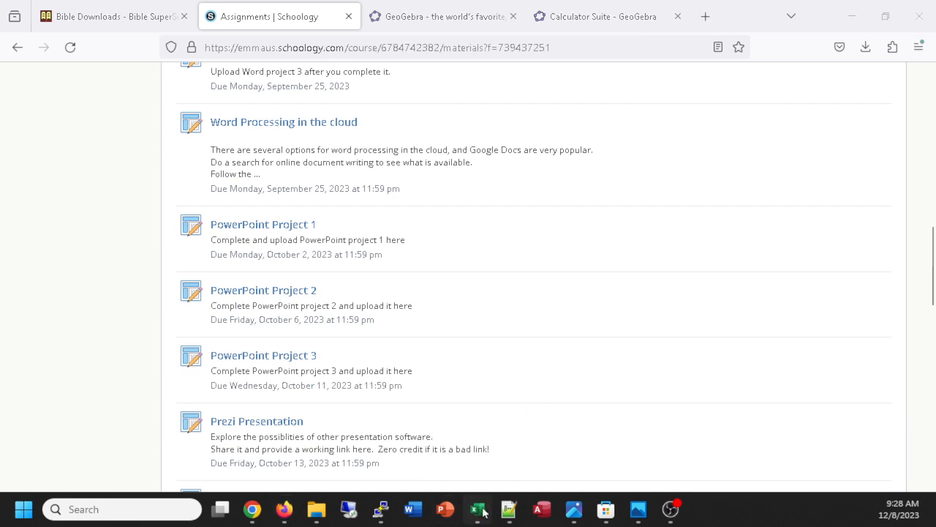
pyautogui.rightClick(481, 512)
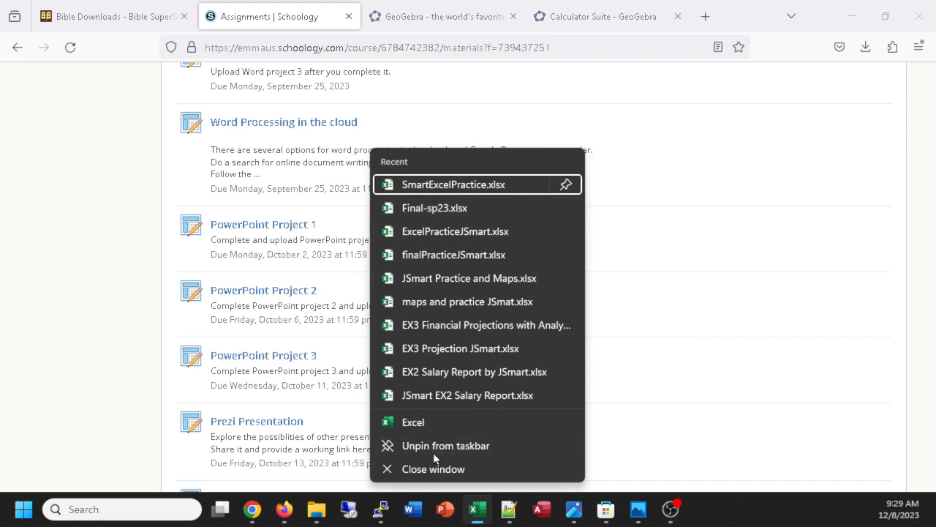
pyautogui.click(410, 424)
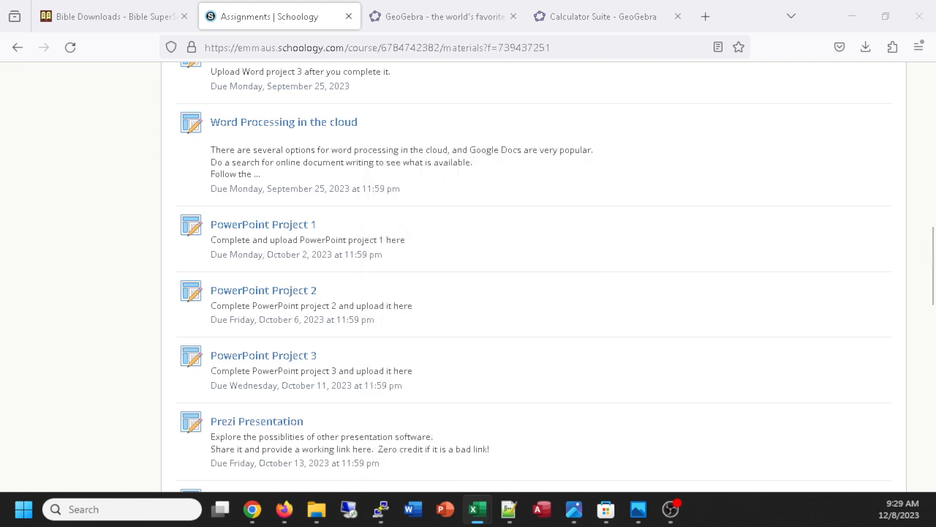
pyautogui.moveTo(874, 124); pyautogui.dragTo(222, 2)
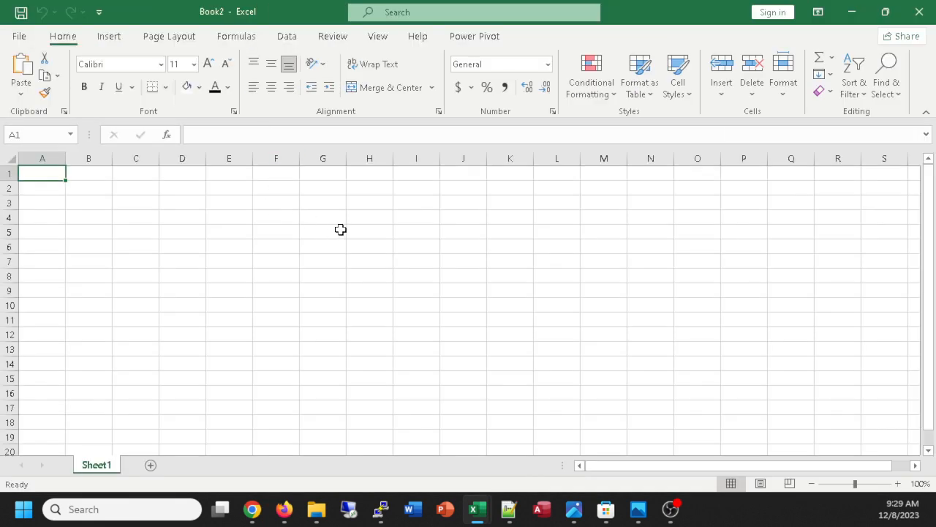
# Enter the student's name followed by "Excel review and practice!" in A1 and "Fall 2023" in A2.
pyautogui.scroll(8, 344, 229)
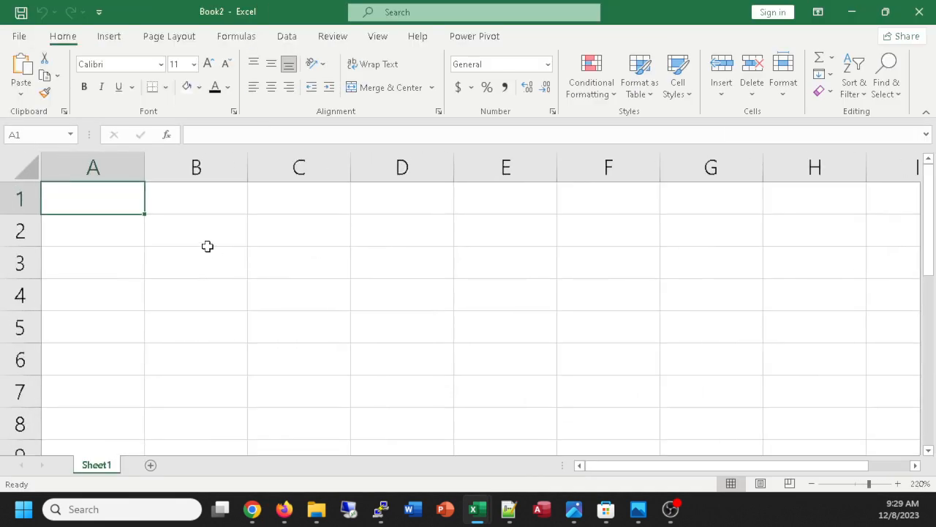
pyautogui.write('JSmart ')
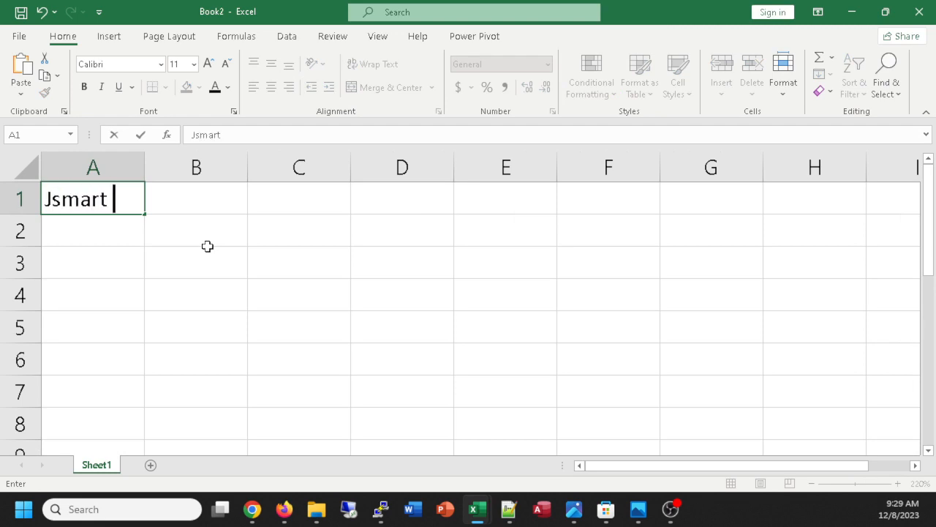
pyautogui.write('Excel ')
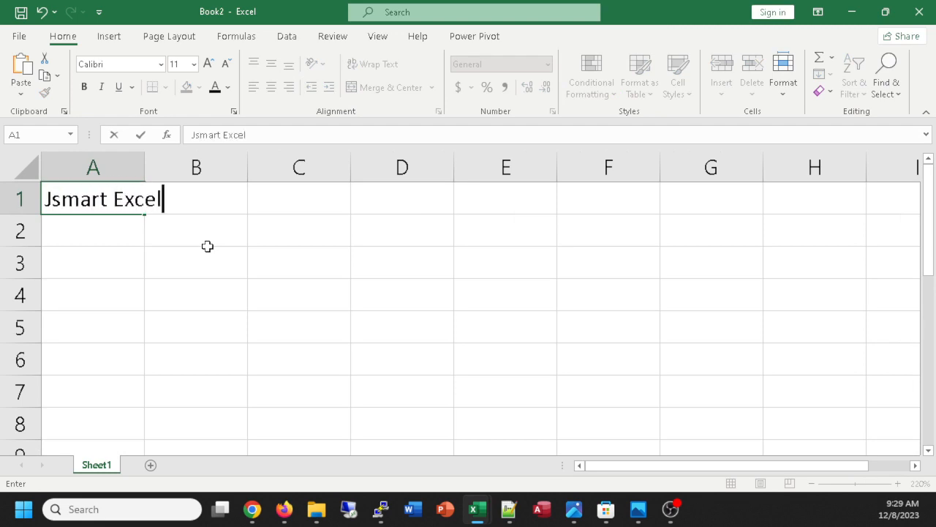
pyautogui.write('review and pr')
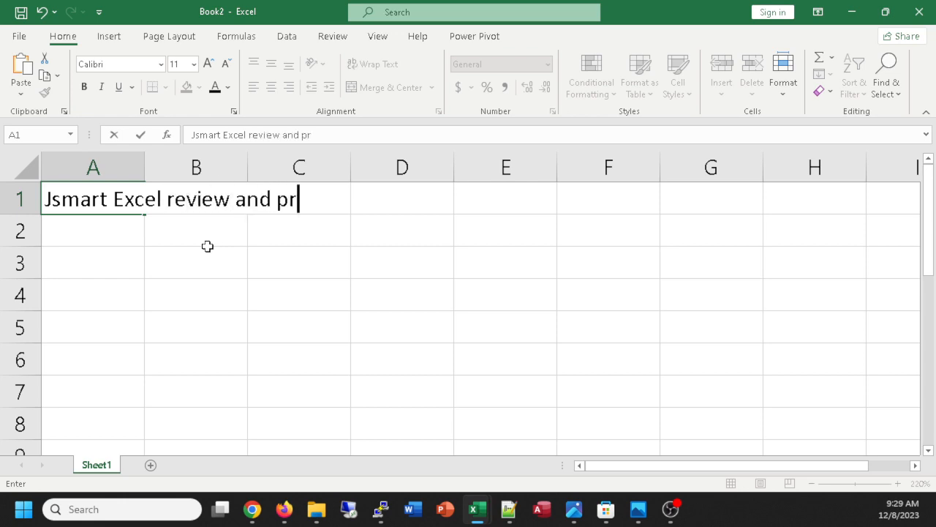
pyautogui.write('actice!')
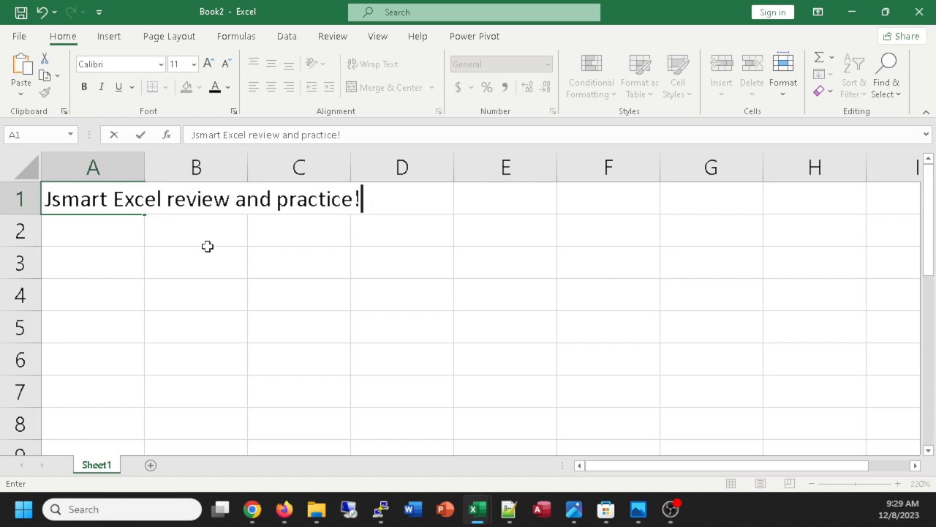
pyautogui.press('Return')
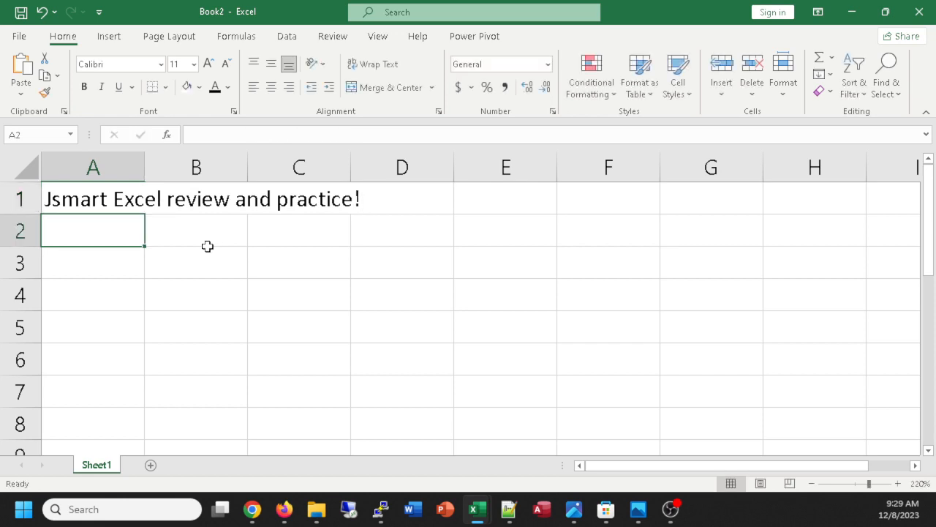
pyautogui.write('Fall 2023')
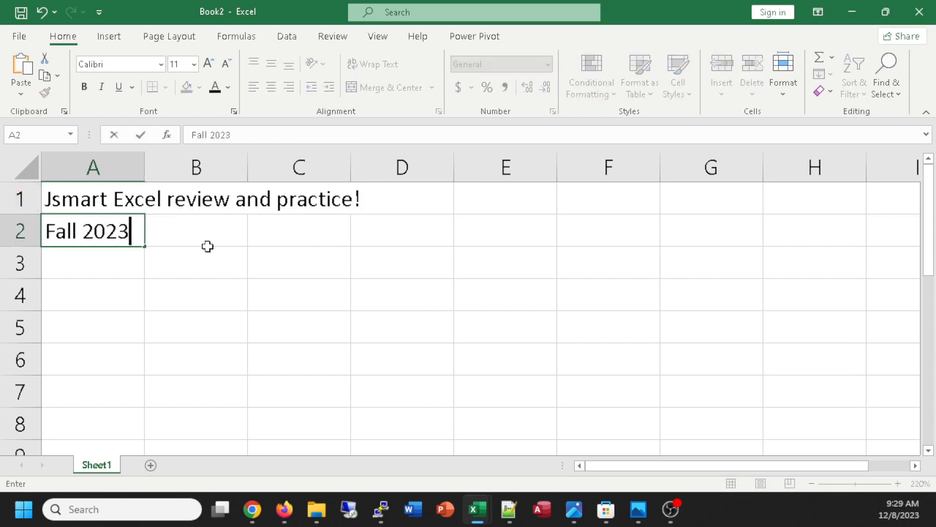
pyautogui.press('Return')
pyautogui.press('Return')
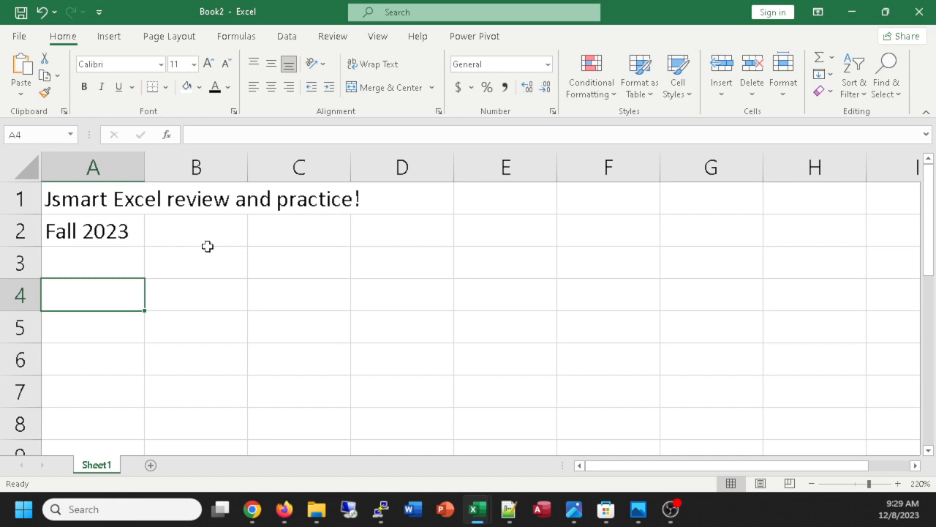
# Add the section heading "Conditional formatting:" in cell A4.
pyautogui.write('Conditional')
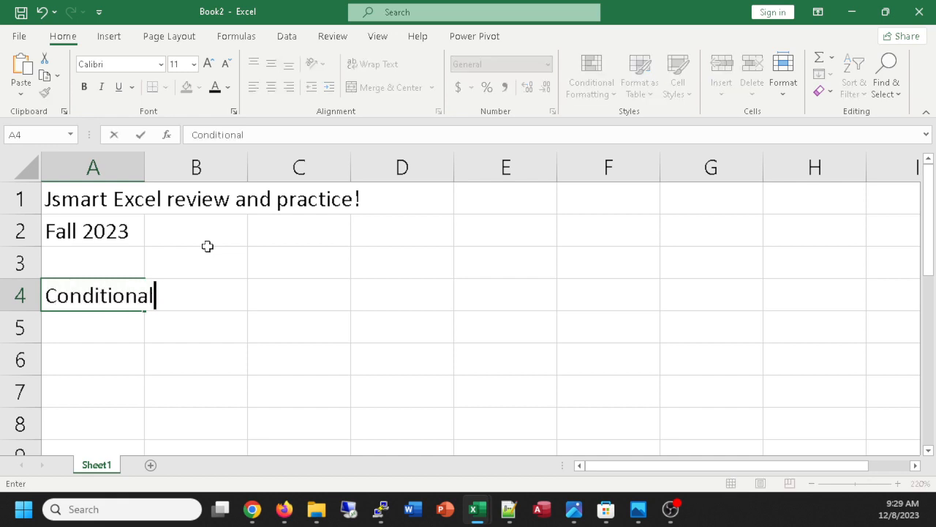
pyautogui.write(' formatting:')
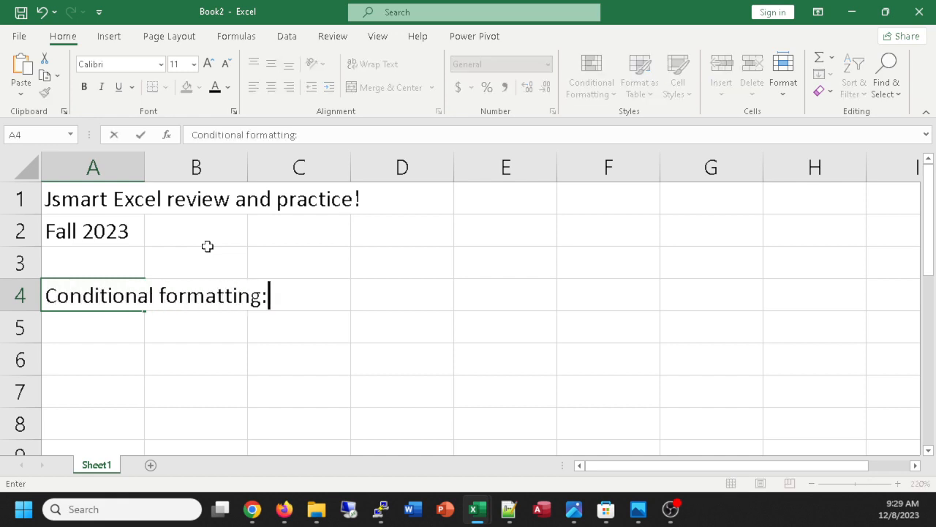
pyautogui.press('Return')
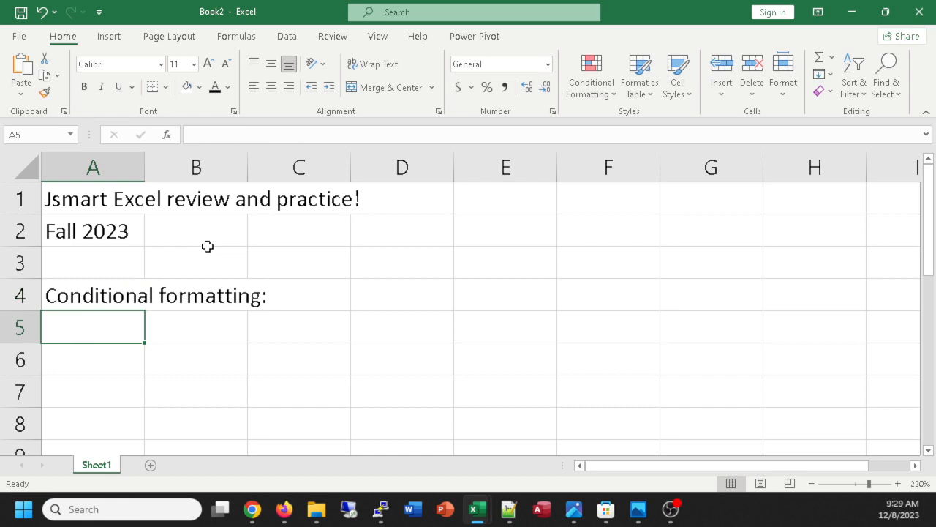
# Label A6 as x and enter the starting values -10 in B6 and -8 in C6.
pyautogui.press('Return')
pyautogui.write('x')
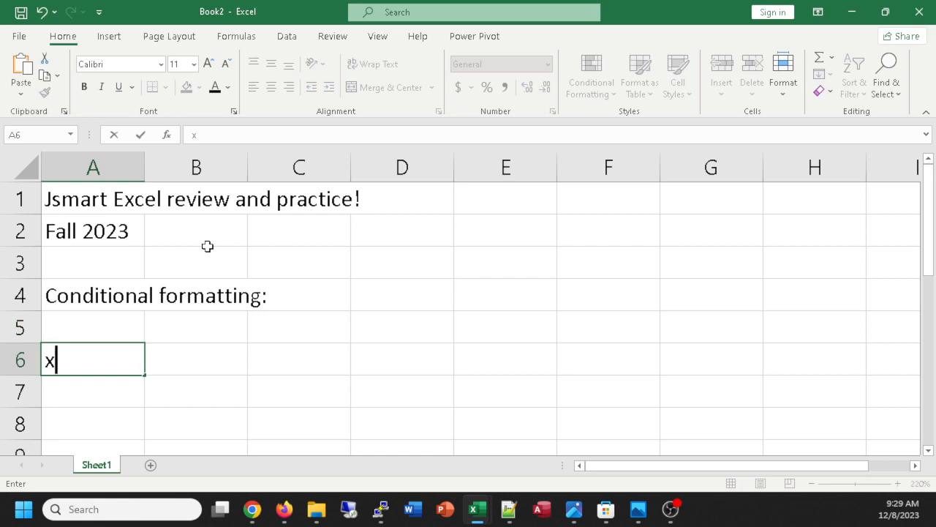
pyautogui.press('Tab')
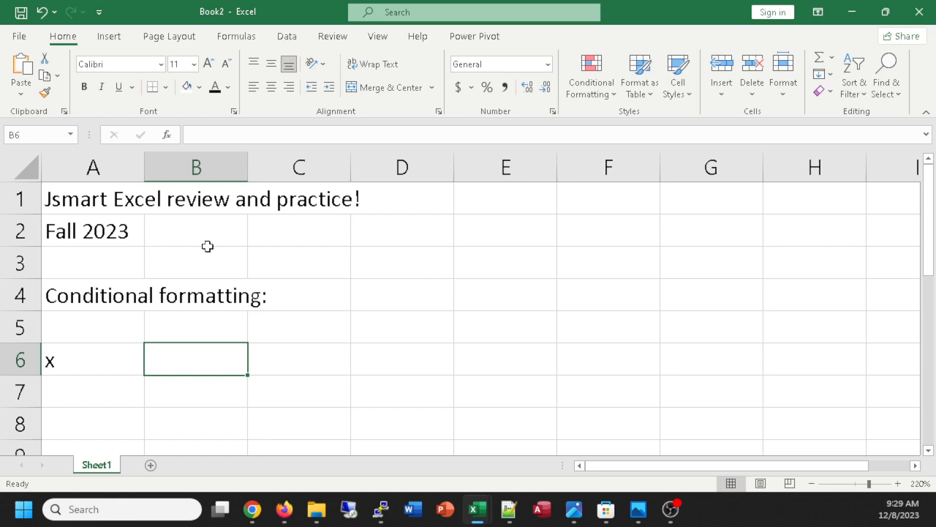
pyautogui.write('-')
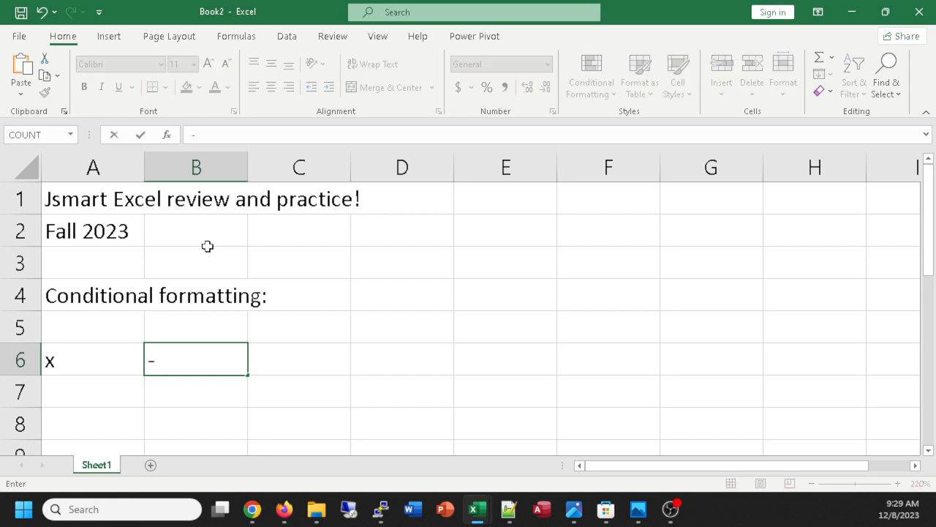
pyautogui.write('10')
pyautogui.press('Tab')
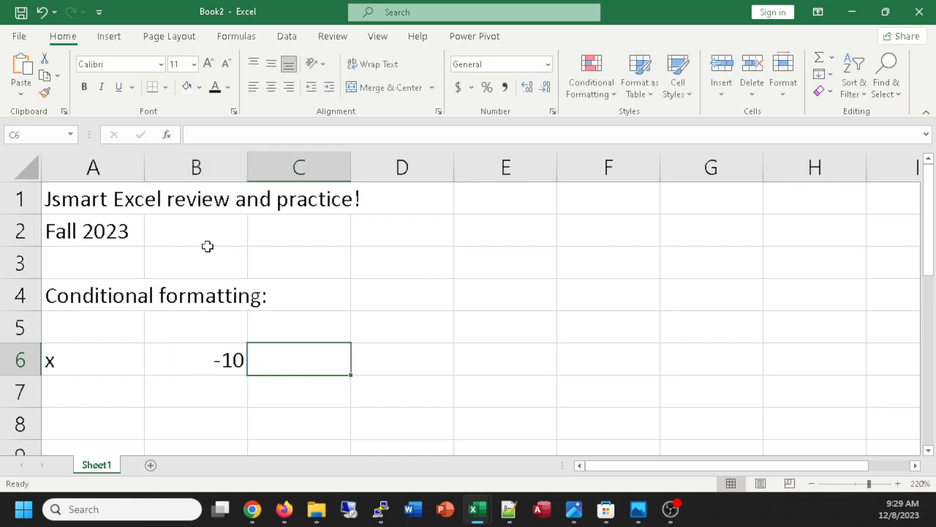
pyautogui.write('-8')
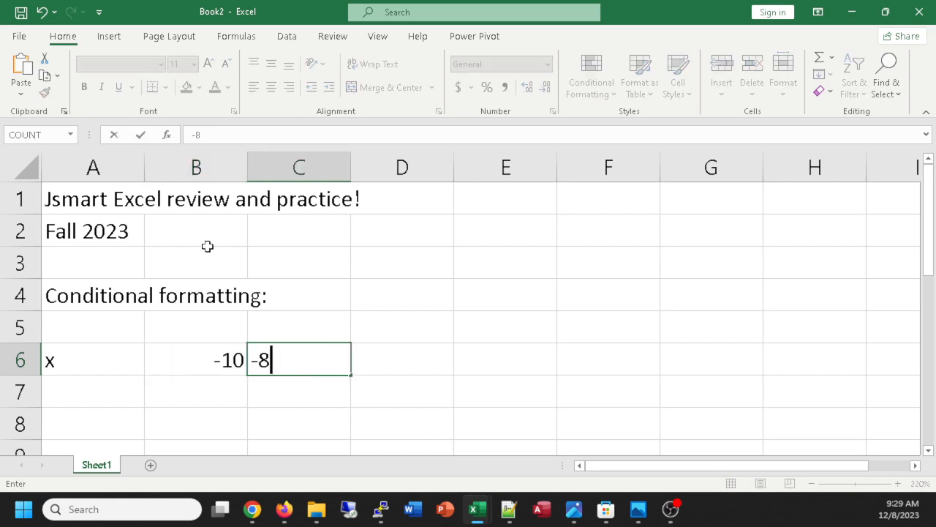
pyautogui.press('Return')
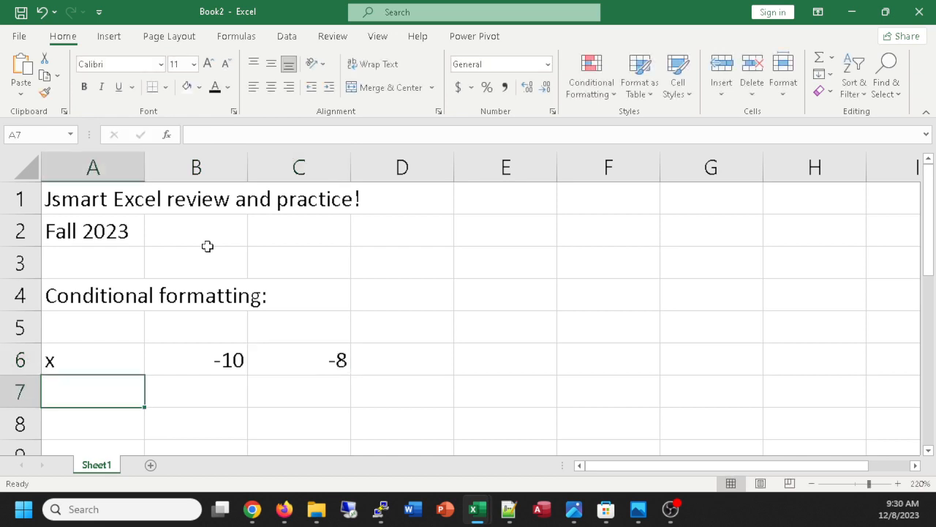
# Extend the series from B6:C6 across row 6 through L6, ending at 10.
pyautogui.keyDown('ctrl'); pyautogui.scroll(-5, 383, 227); pyautogui.keyUp('ctrl')
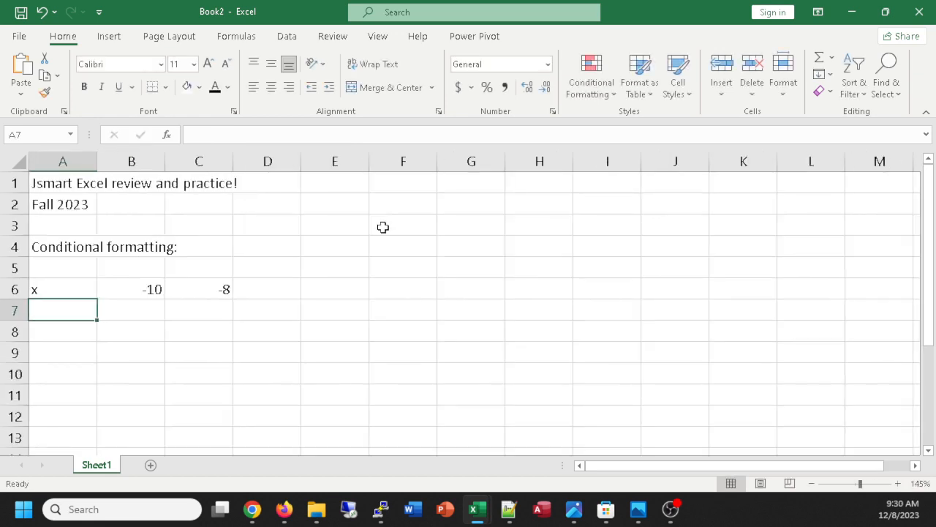
pyautogui.moveTo(136, 288); pyautogui.dragTo(200, 297)
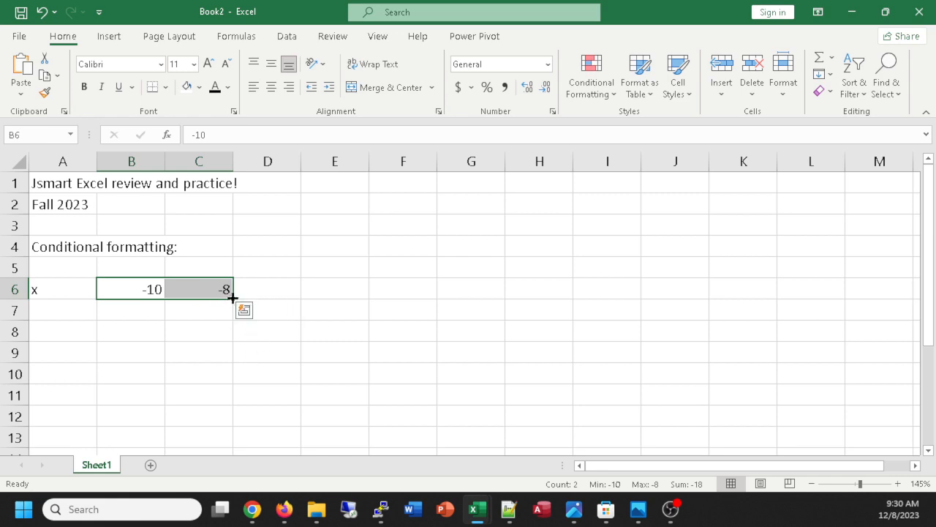
pyautogui.moveTo(229, 301); pyautogui.dragTo(833, 282)
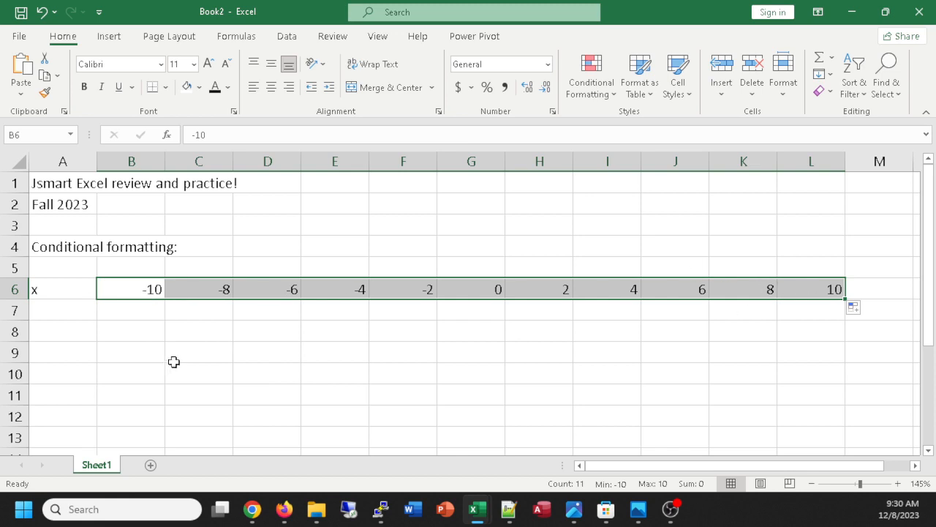
pyautogui.click(150, 323)
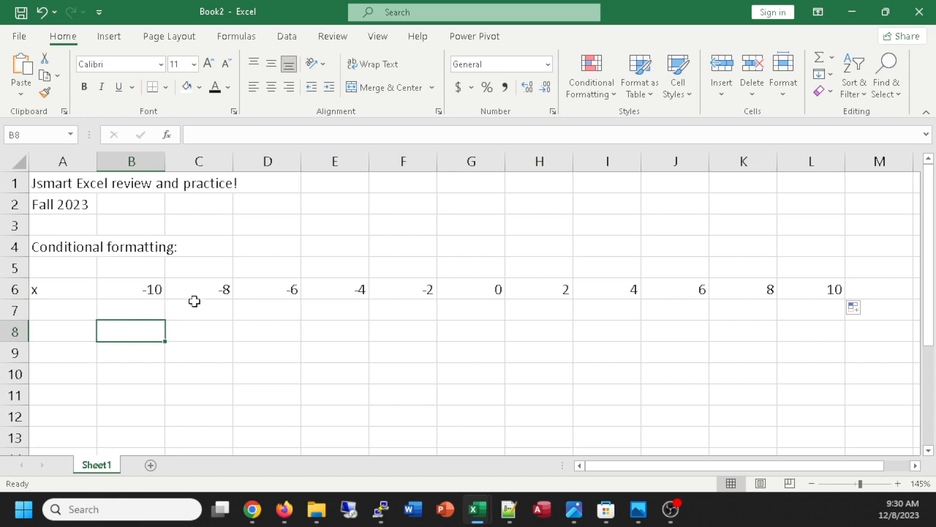
# Create a new conditional formatting rule for B6:L6 using the rule type "Format only cells that contain".
pyautogui.moveTo(138, 290); pyautogui.dragTo(818, 286)
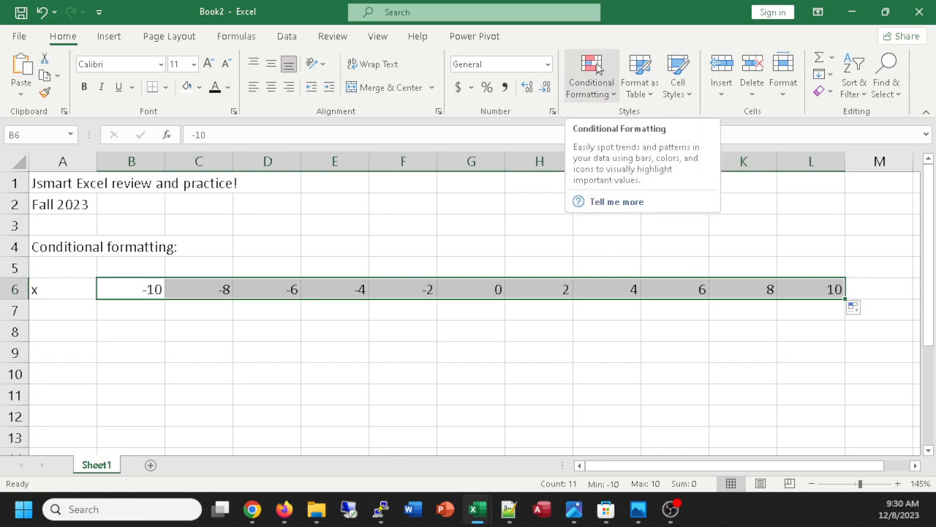
pyautogui.click(598, 68)
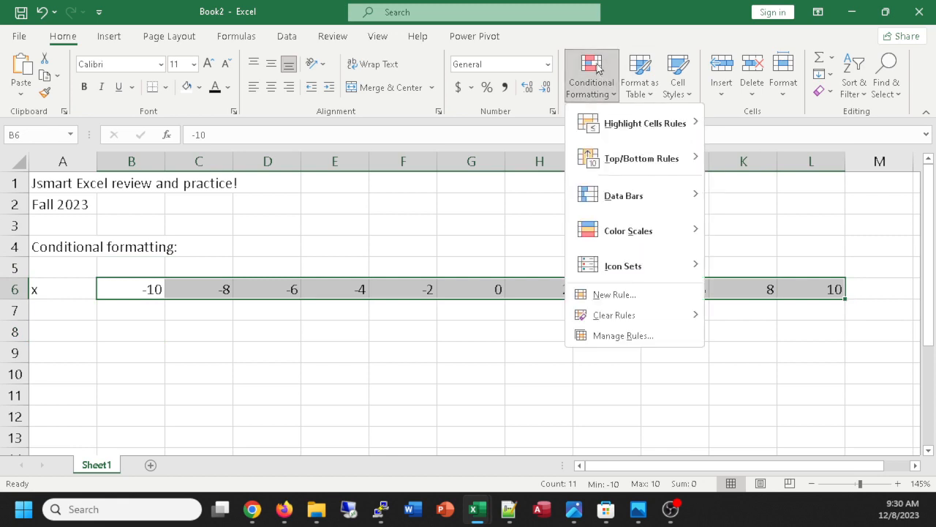
pyautogui.moveTo(630, 118)
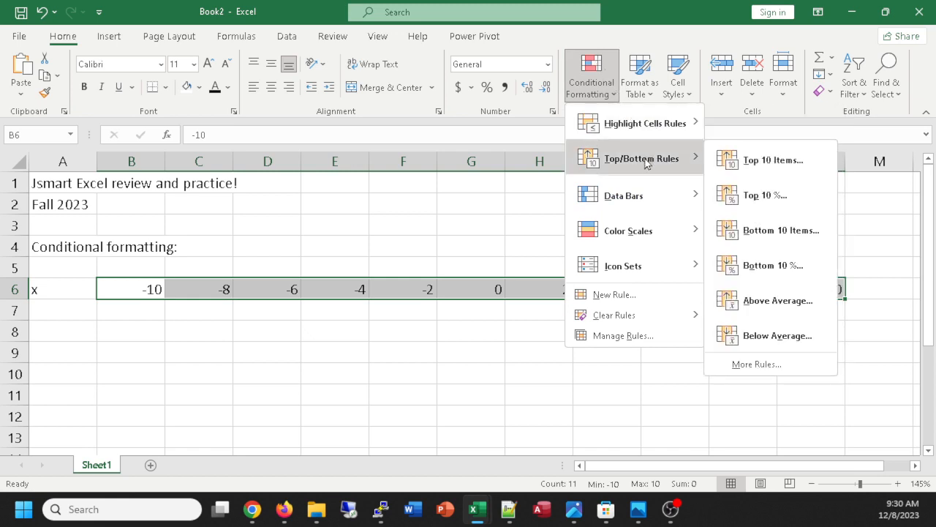
pyautogui.moveTo(657, 203)
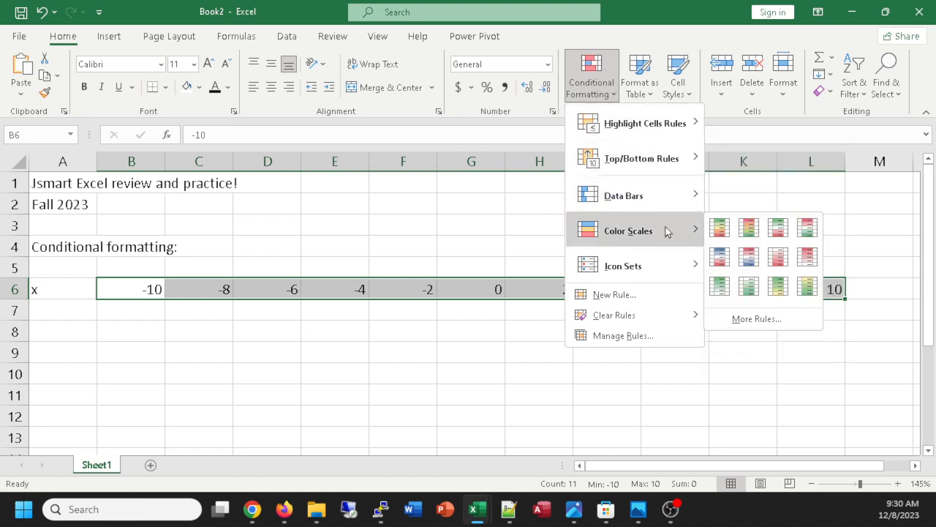
pyautogui.moveTo(669, 272)
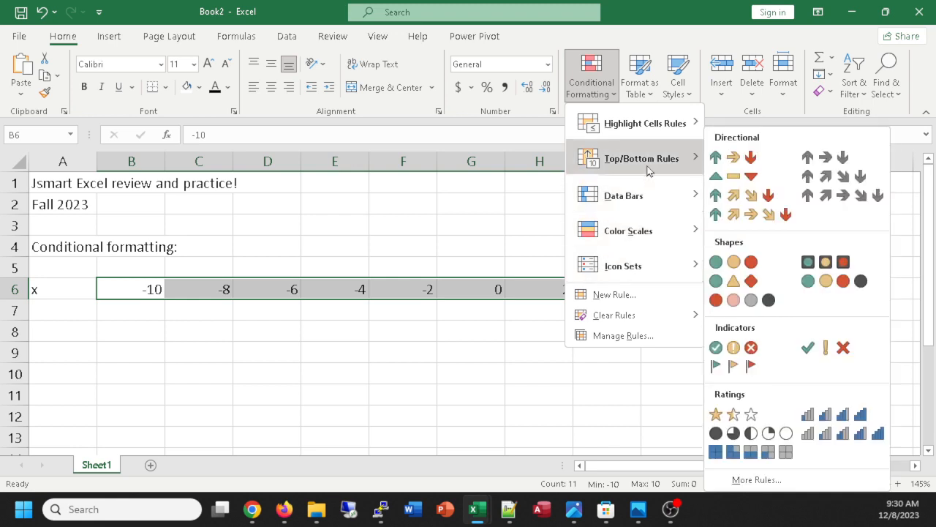
pyautogui.click(624, 292)
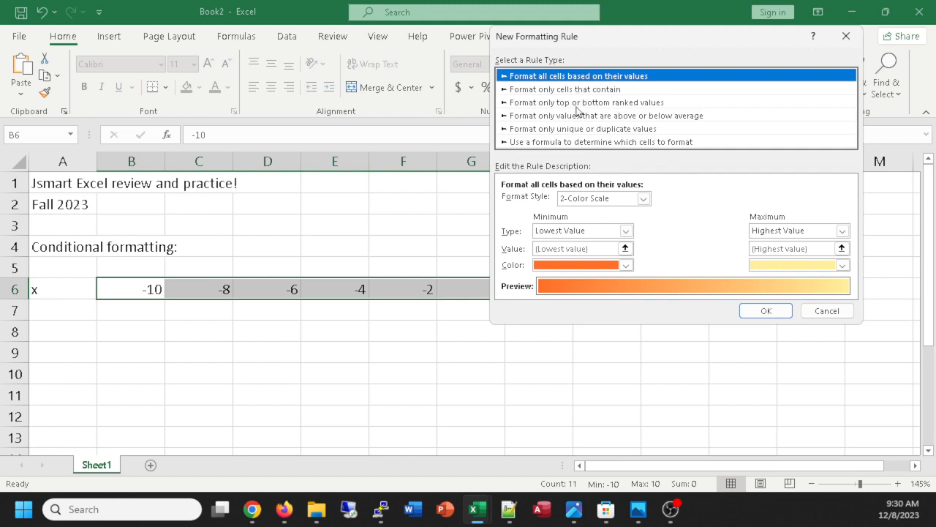
pyautogui.click(561, 89)
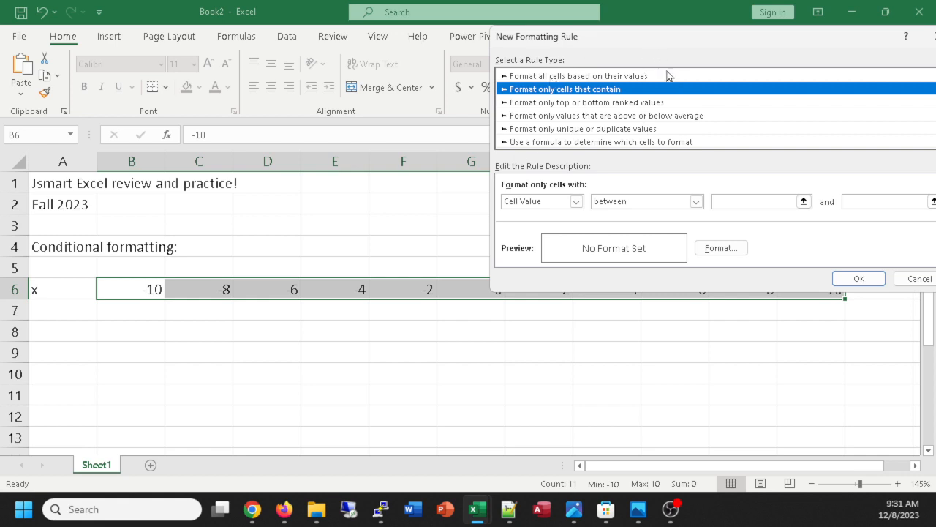
# Set the new rule's condition to cell value less than 0.
pyautogui.moveTo(665, 45); pyautogui.dragTo(608, 53)
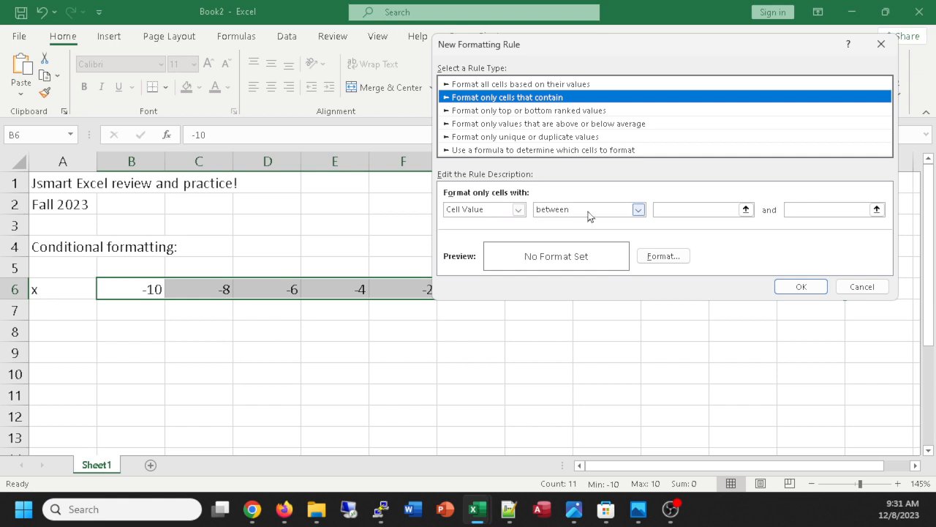
pyautogui.click(636, 210)
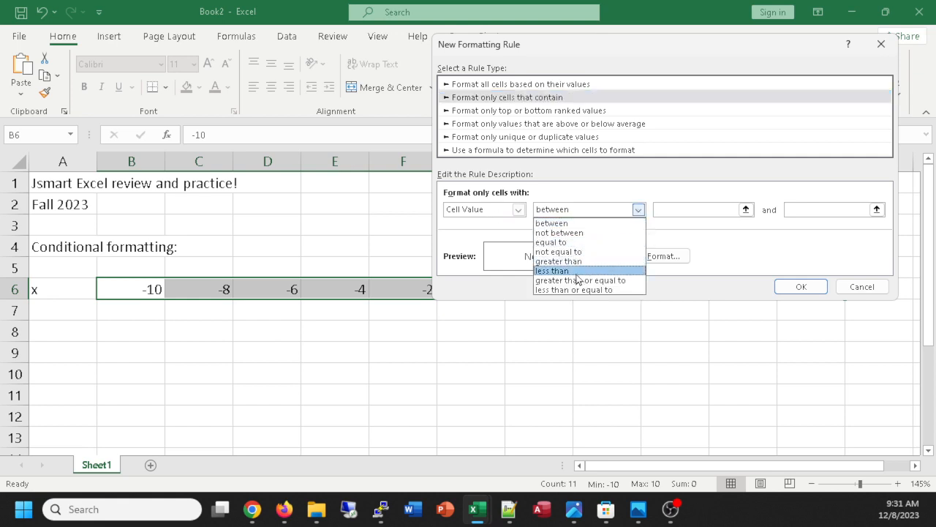
pyautogui.click(577, 272)
pyautogui.click(661, 210)
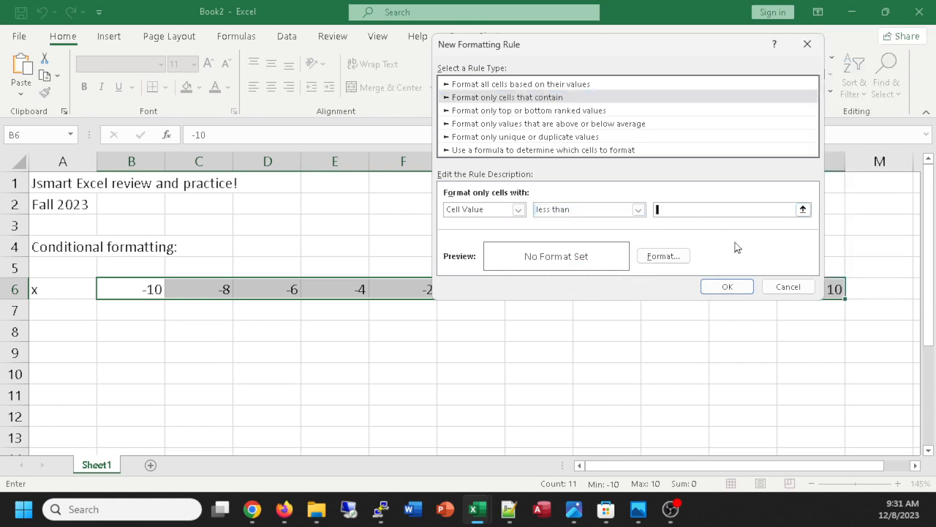
pyautogui.write('0')
# Give the less-than-0 rule the lightest gold background fill and apply it to the x values in row 6.
pyautogui.click(658, 259)
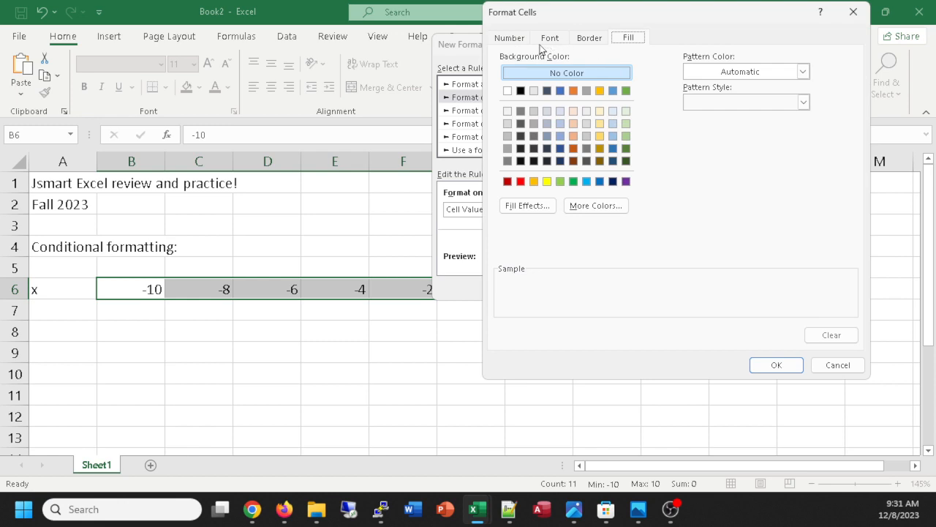
pyautogui.click(516, 38)
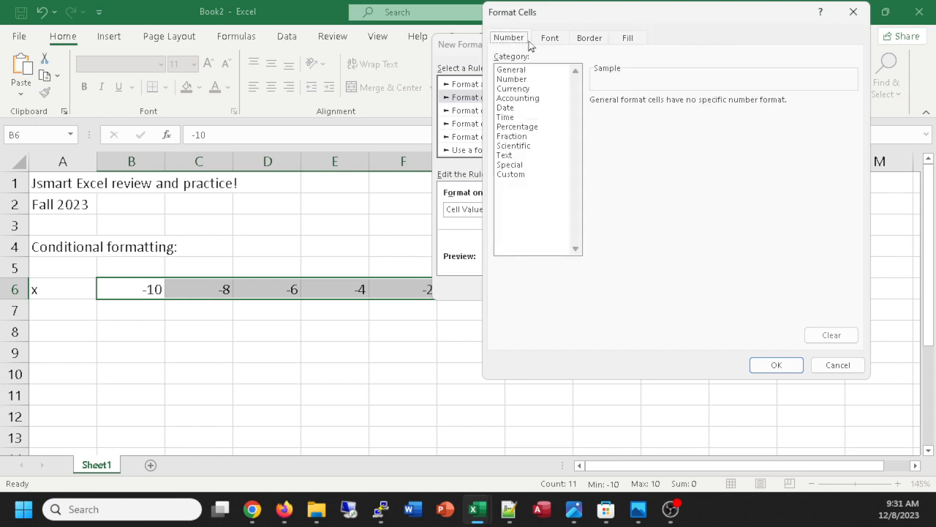
pyautogui.click(550, 40)
pyautogui.click(591, 40)
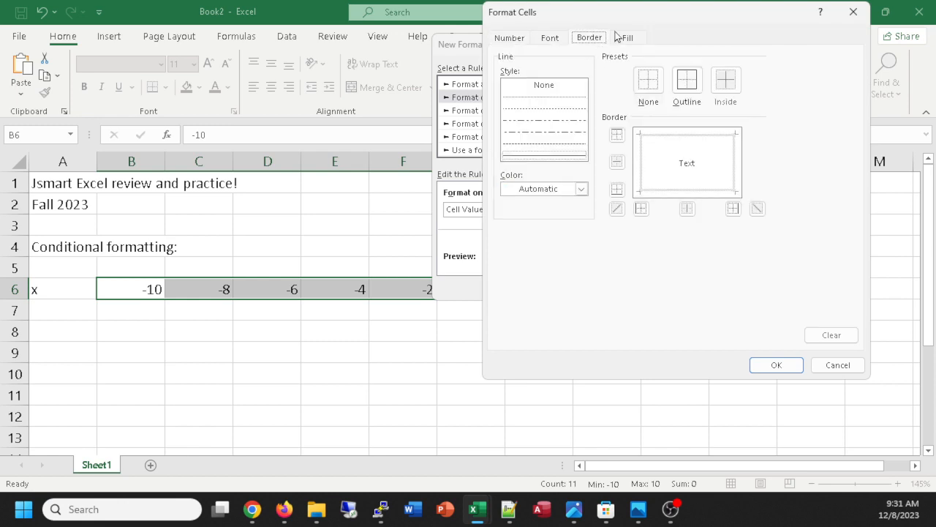
pyautogui.click(624, 40)
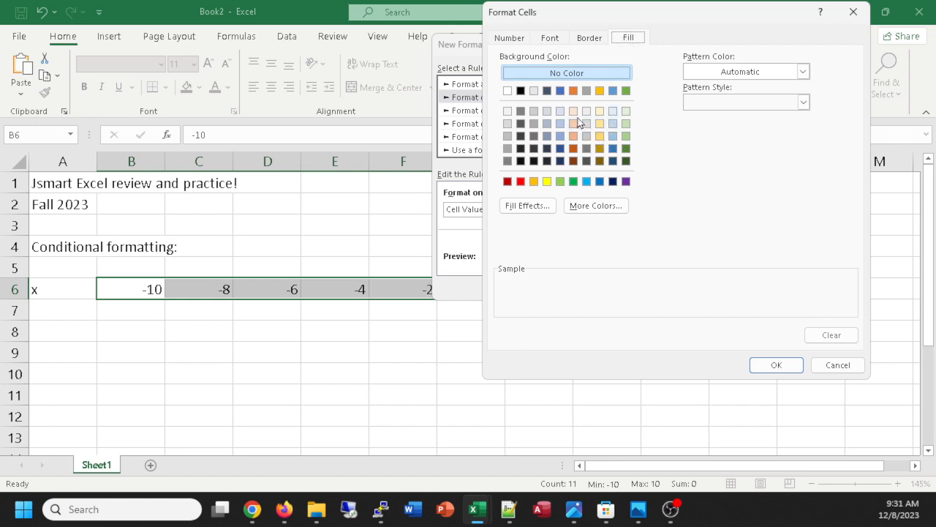
pyautogui.click(533, 181)
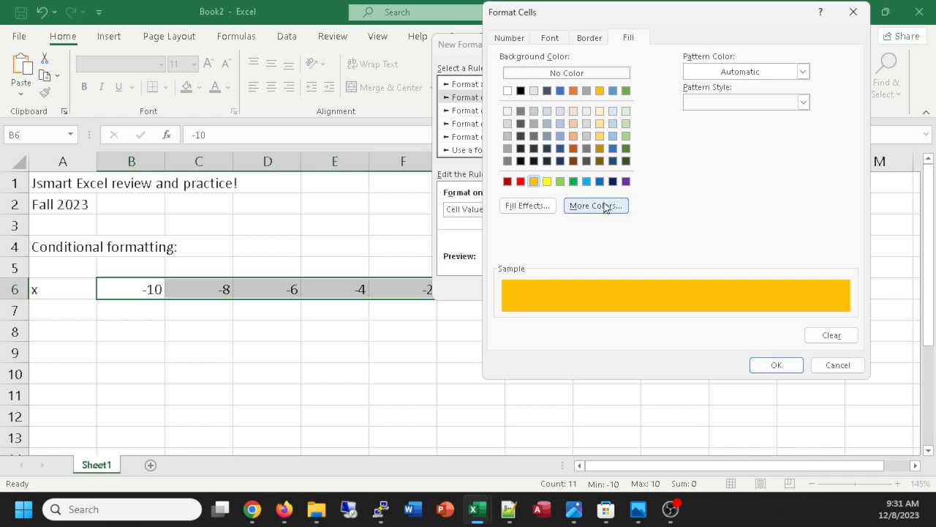
pyautogui.click(599, 111)
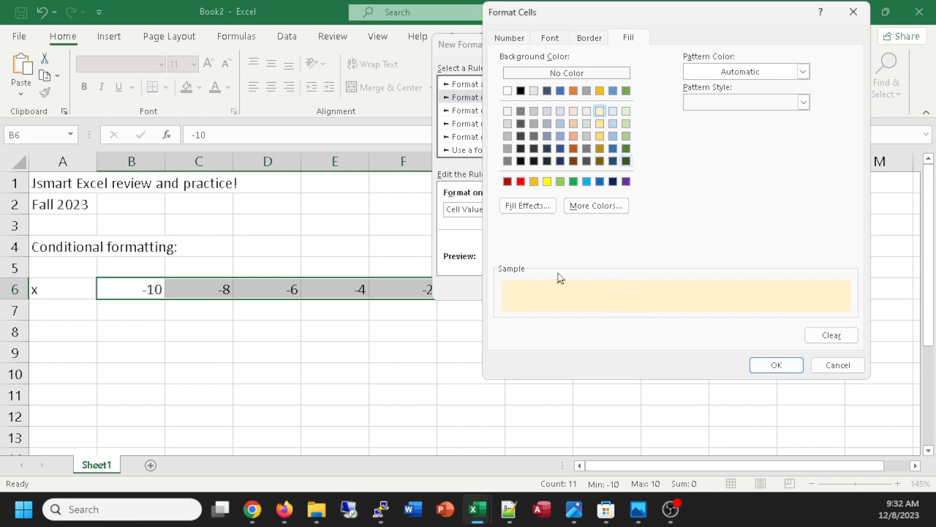
pyautogui.click(777, 365)
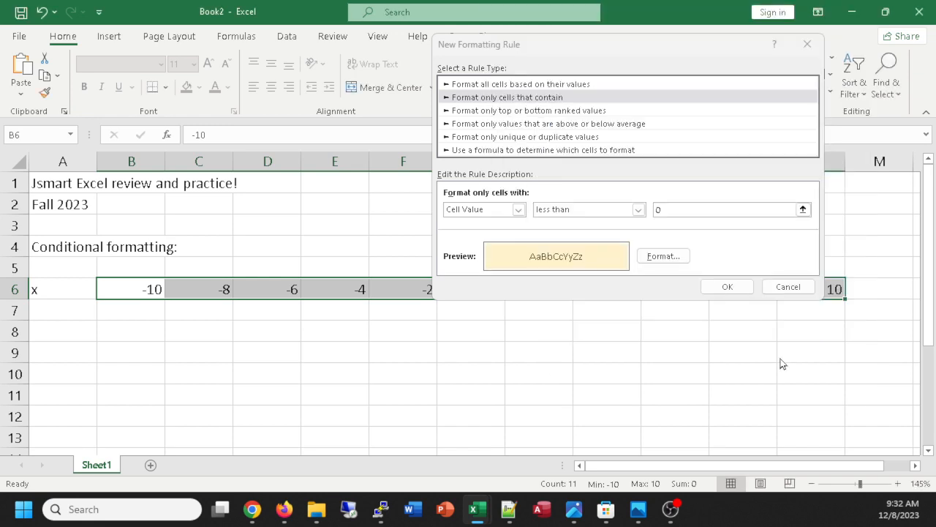
pyautogui.click(726, 287)
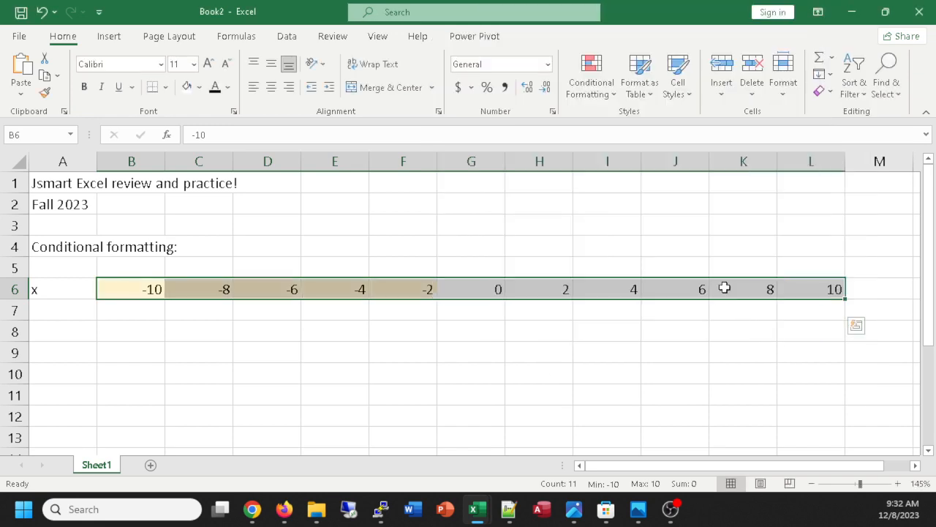
pyautogui.click(216, 336)
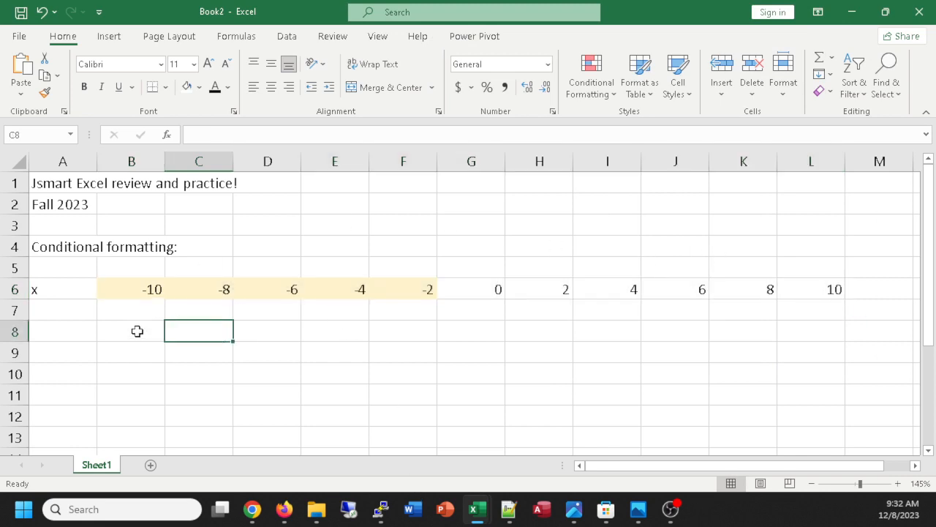
# Enter the note "negative numbers yellowish bgnd, positive green border and background, >5 green font" in D4.
pyautogui.click(260, 249)
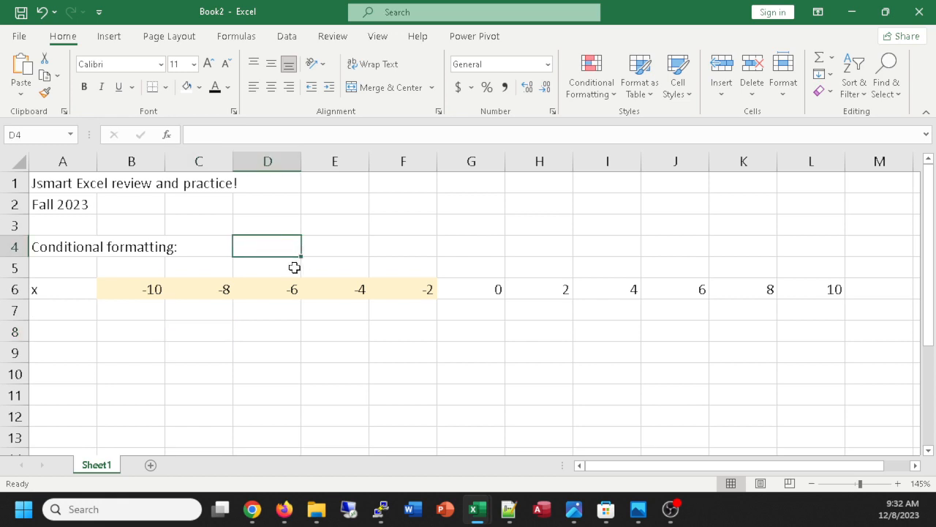
pyautogui.write('for')
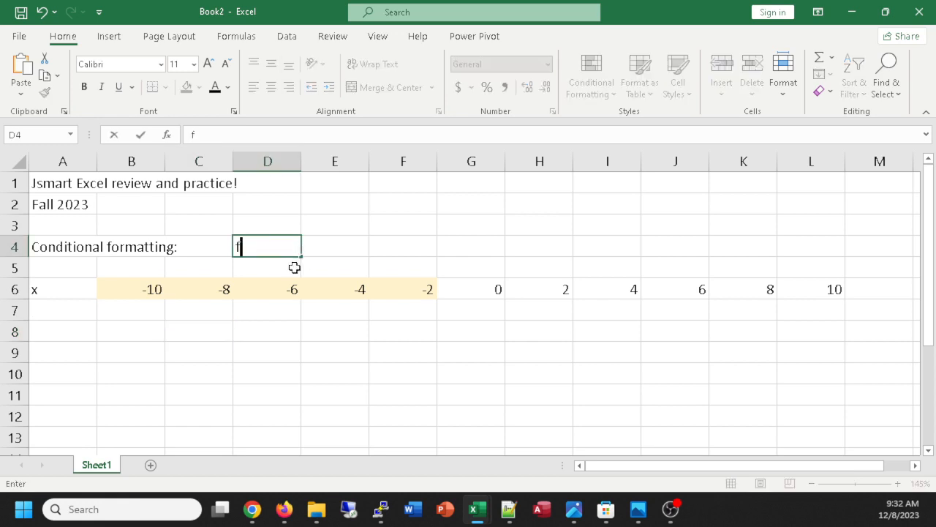
pyautogui.press('BackSpace')
pyautogui.press('BackSpace')
pyautogui.press('BackSpace')
pyautogui.write('negative ')
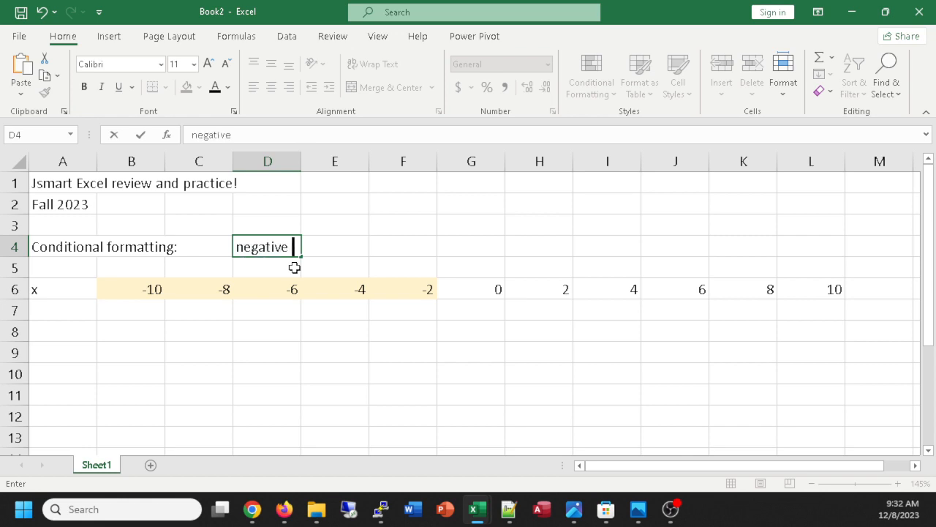
pyautogui.write('numbers ')
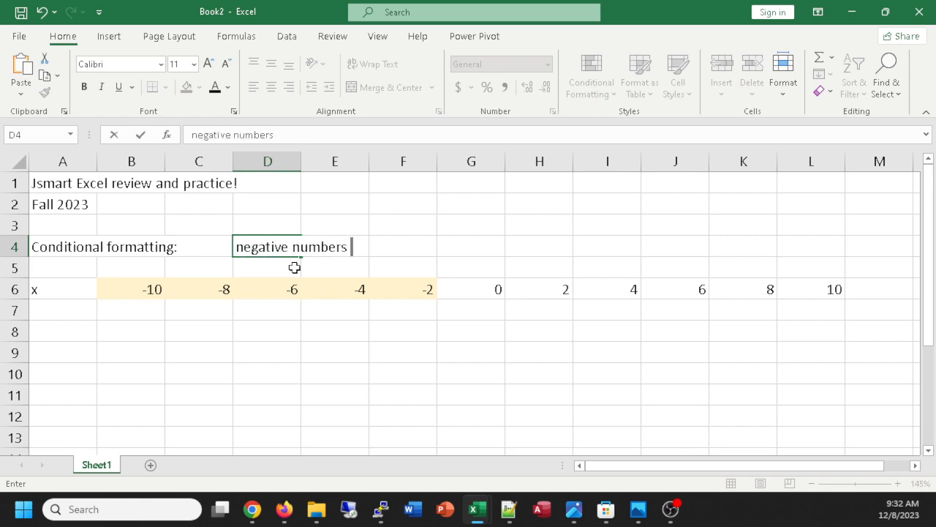
pyautogui.write('yellow')
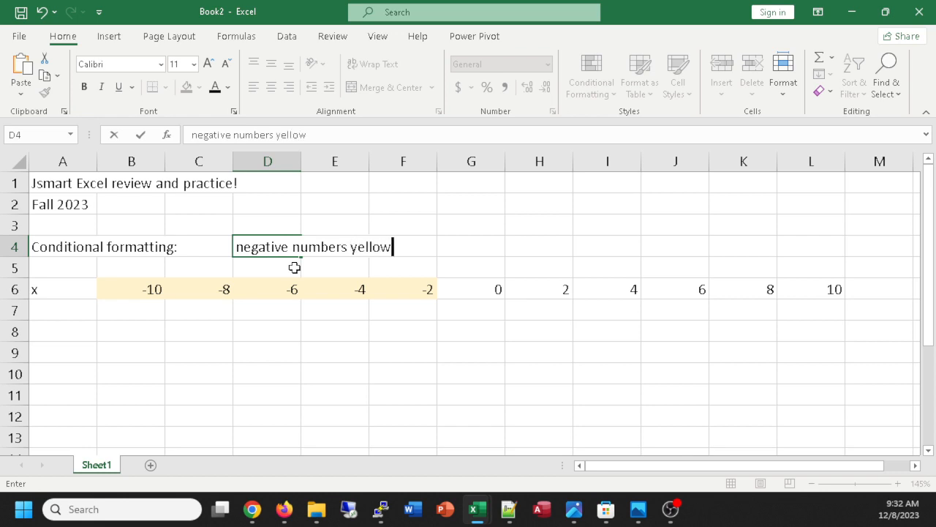
pyautogui.write('ish bgnd, ')
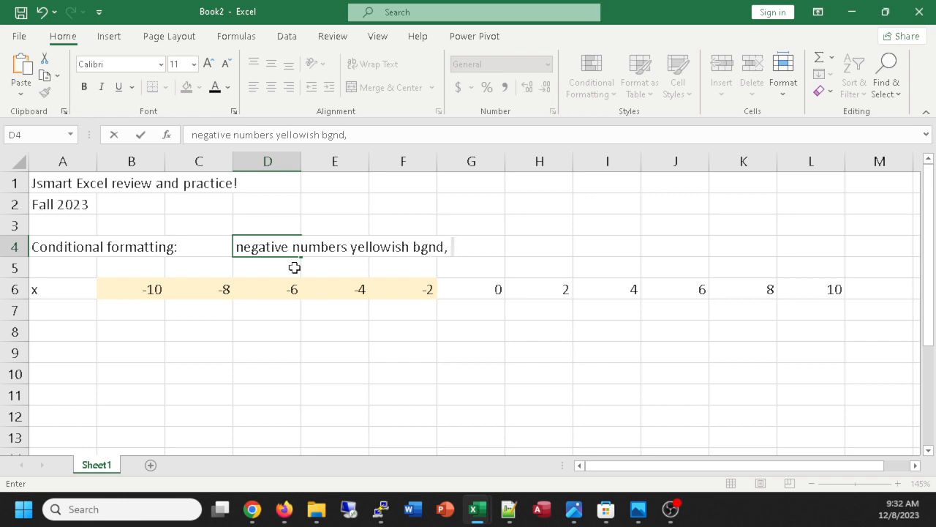
pyautogui.write('positive green ')
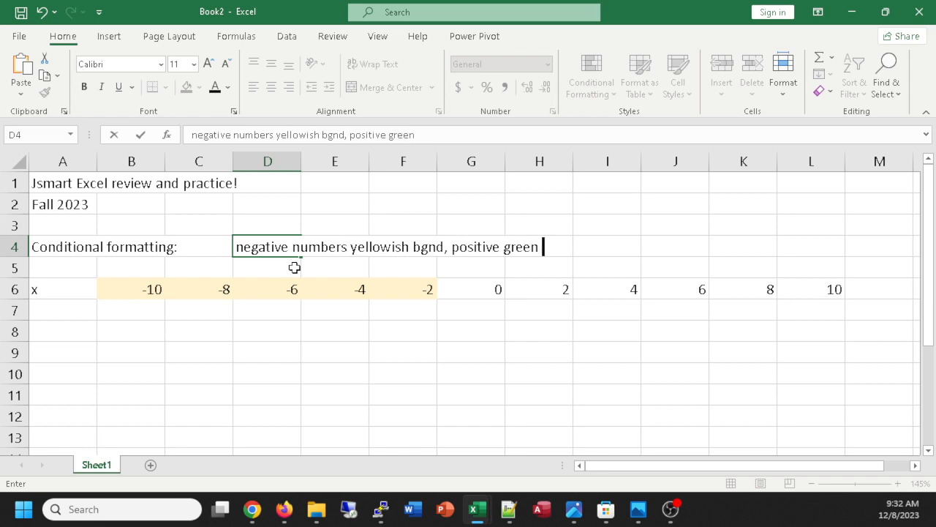
pyautogui.write('border and backgrou')
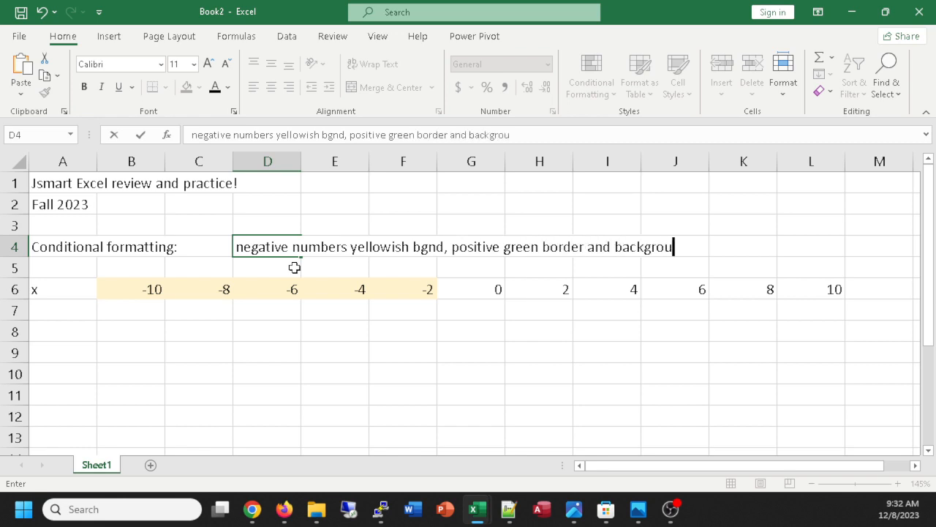
pyautogui.write('nd, >5 green font')
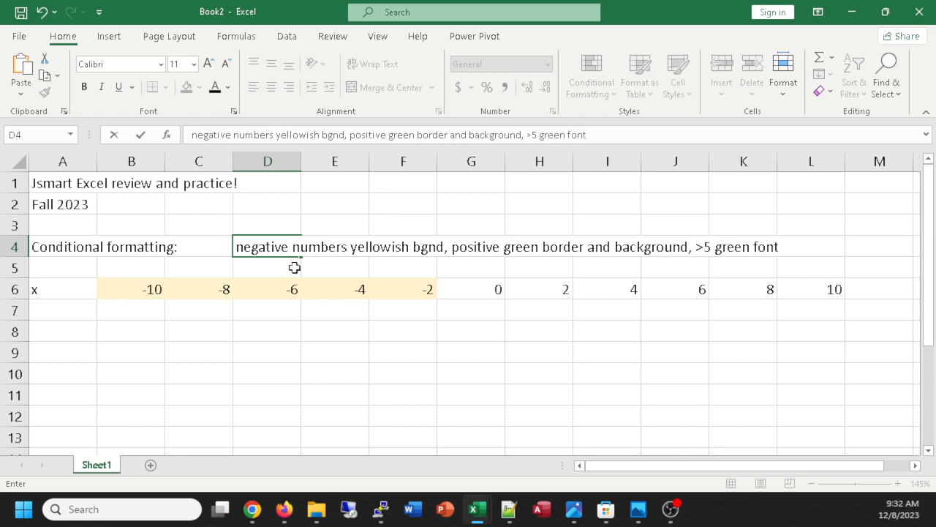
pyautogui.press('Return')
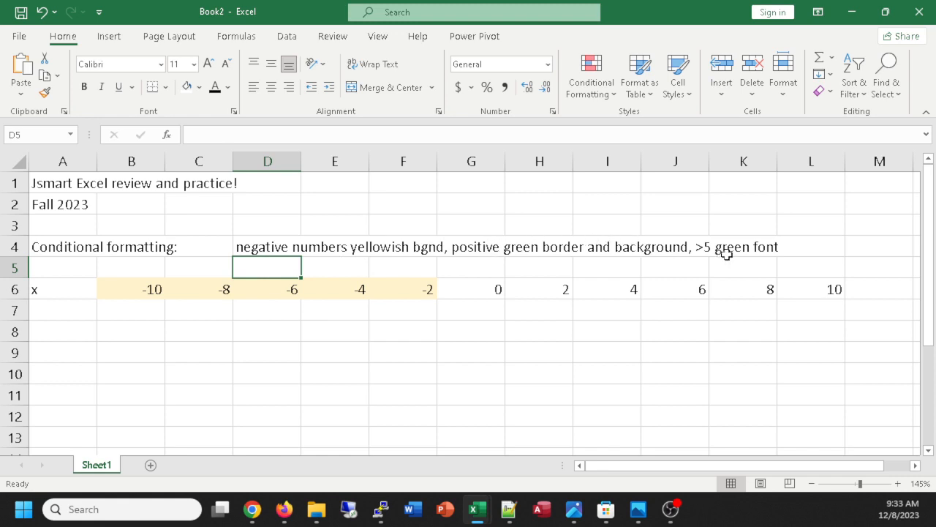
# Create another conditional formatting rule for the x values in B6:L6 using the rule type "Format only cells that contain".
pyautogui.hotkey('alt', 'Tab')
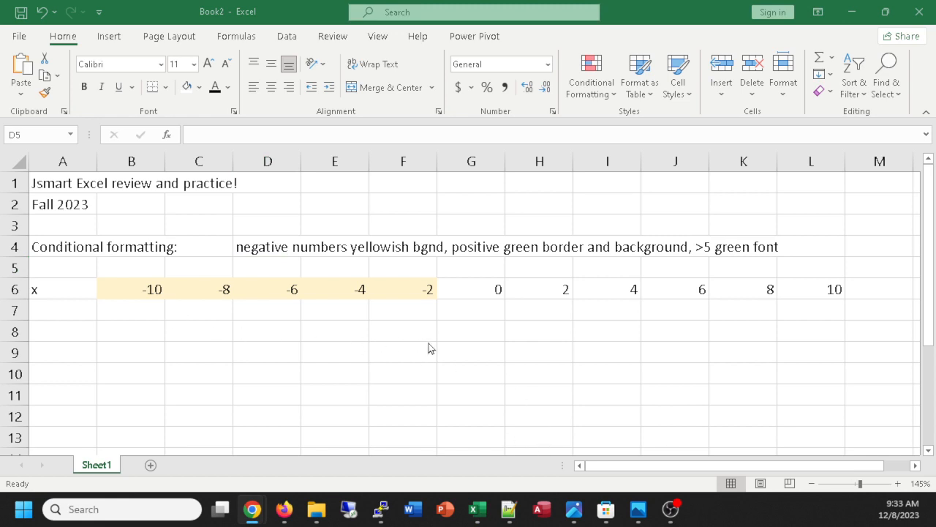
pyautogui.click(115, 286)
pyautogui.moveTo(119, 287); pyautogui.dragTo(849, 289)
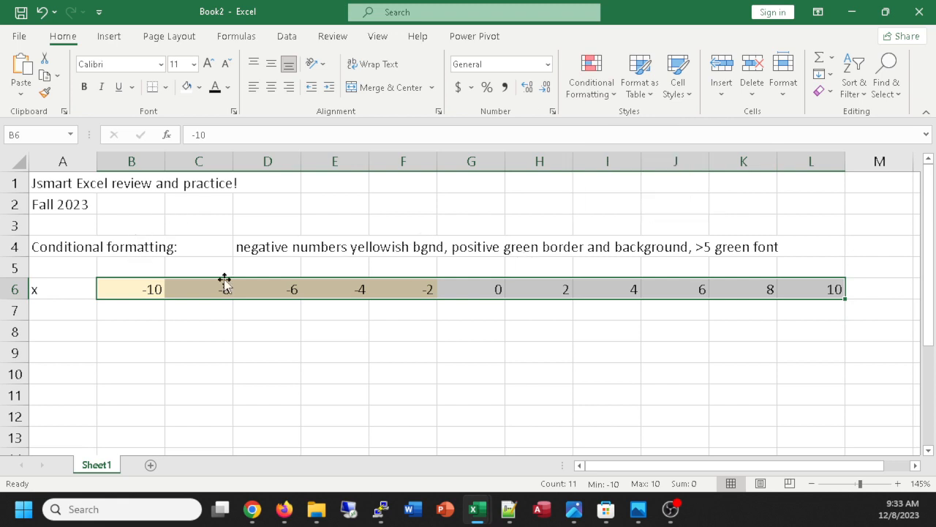
pyautogui.click(599, 97)
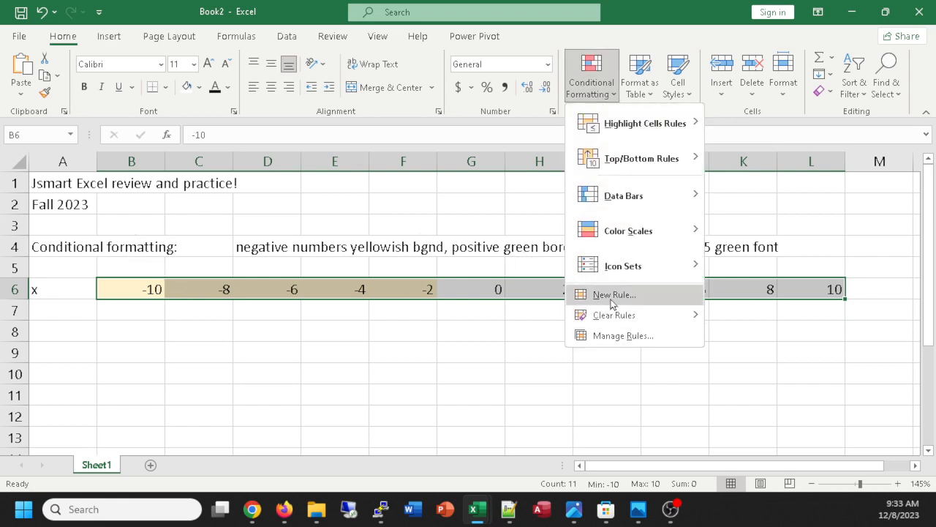
pyautogui.click(606, 336)
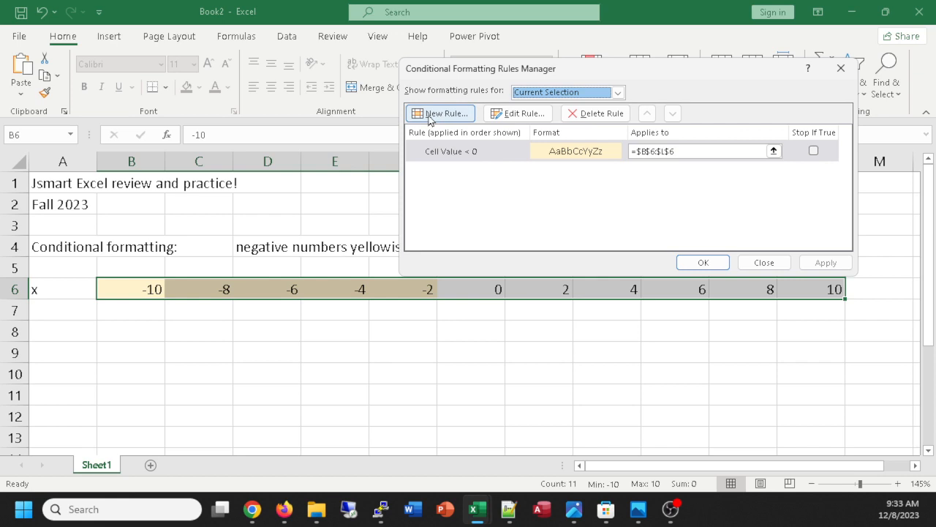
pyautogui.click(431, 116)
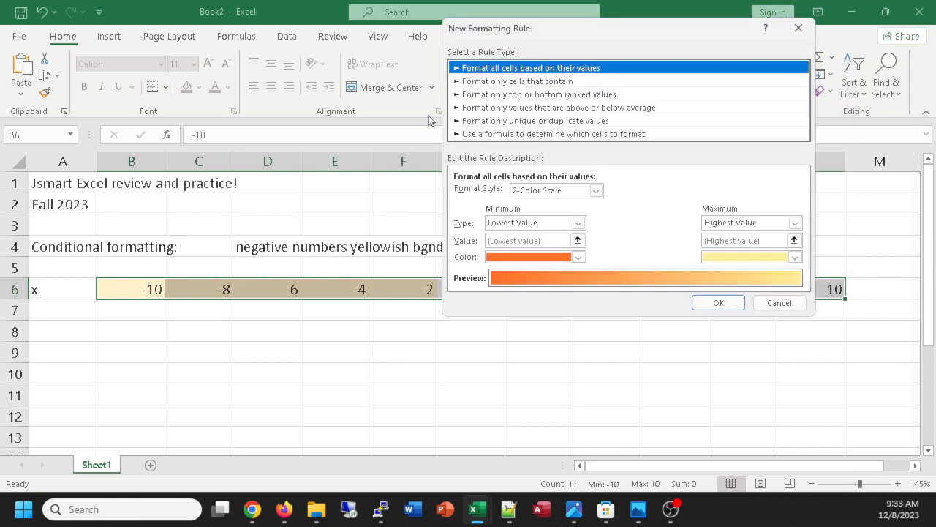
pyautogui.click(489, 82)
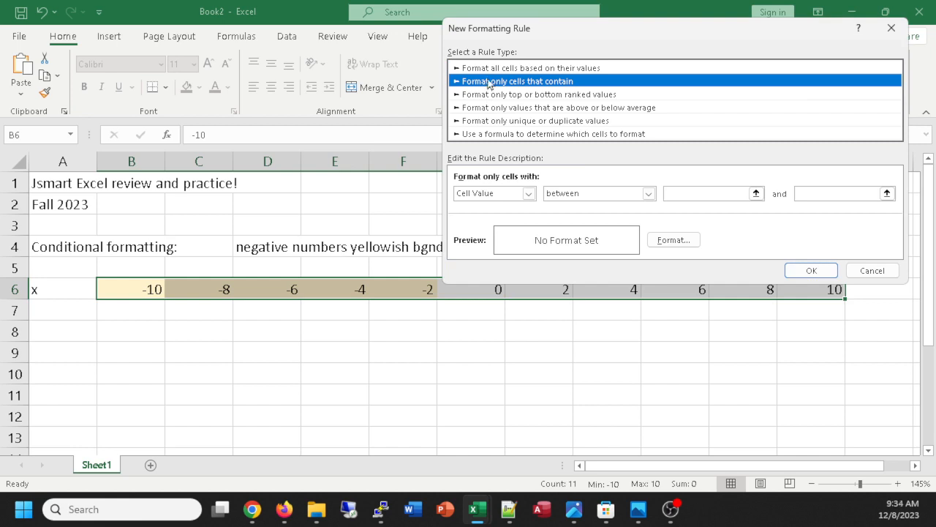
# Set the new rule's condition to cell value greater than or equal to 0.
pyautogui.moveTo(543, 35); pyautogui.dragTo(452, 97)
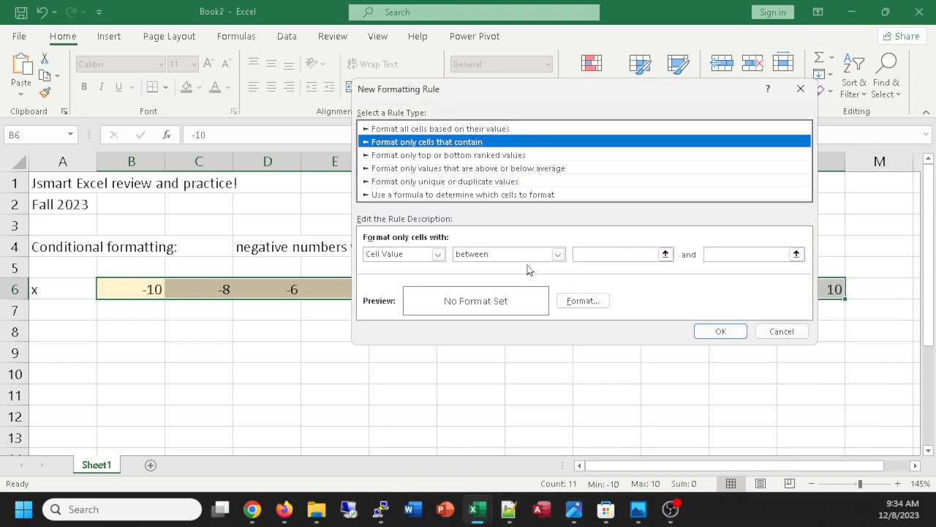
pyautogui.click(558, 254)
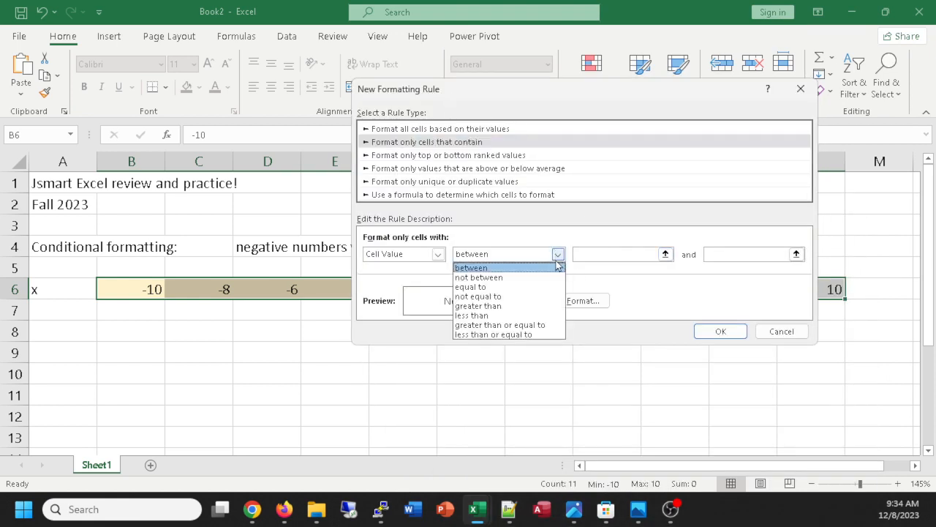
pyautogui.click(498, 304)
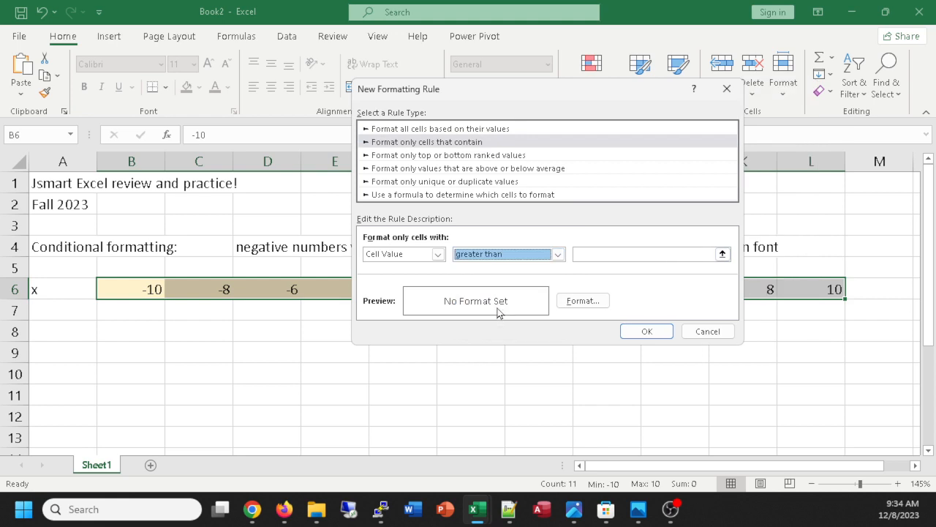
pyautogui.click(558, 254)
pyautogui.click(532, 324)
pyautogui.click(588, 256)
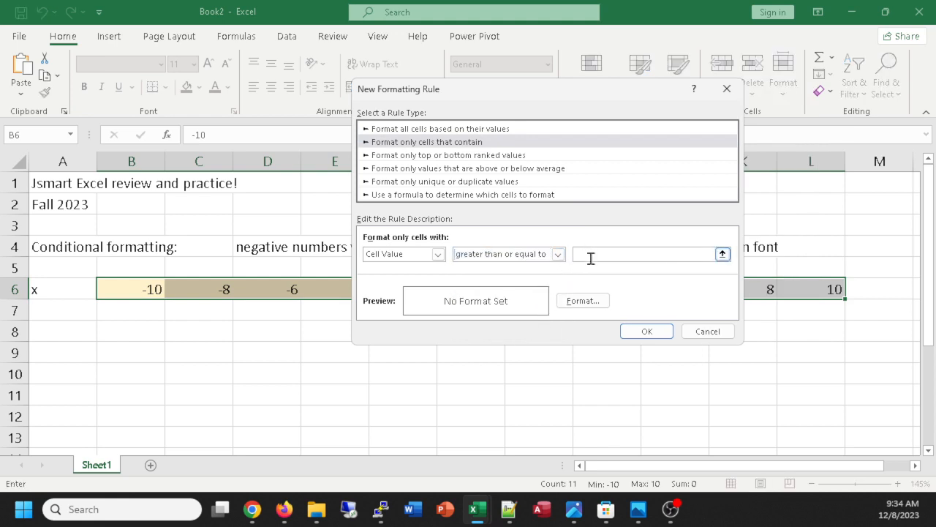
pyautogui.write('0')
# Choose a light green background fill for the greater-than-or-equal-to-0 rule.
pyautogui.moveTo(546, 94); pyautogui.dragTo(583, 70)
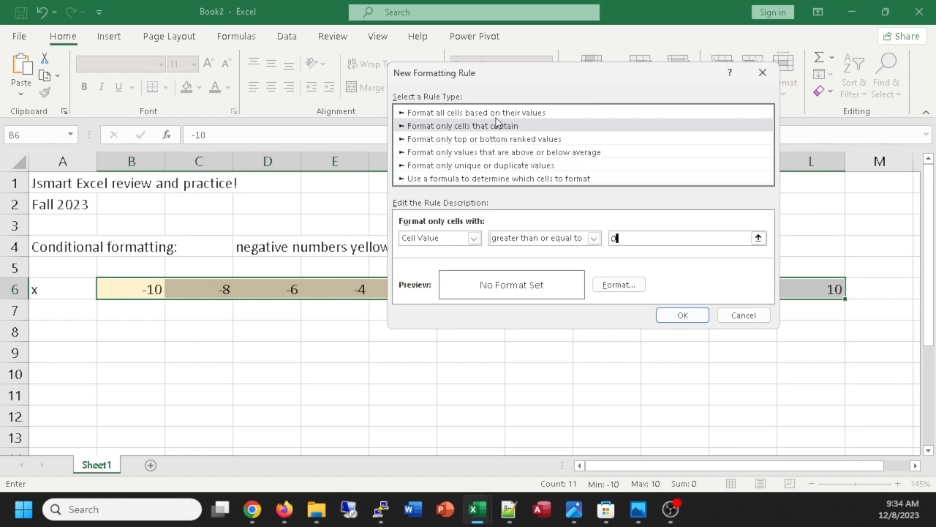
pyautogui.click(619, 285)
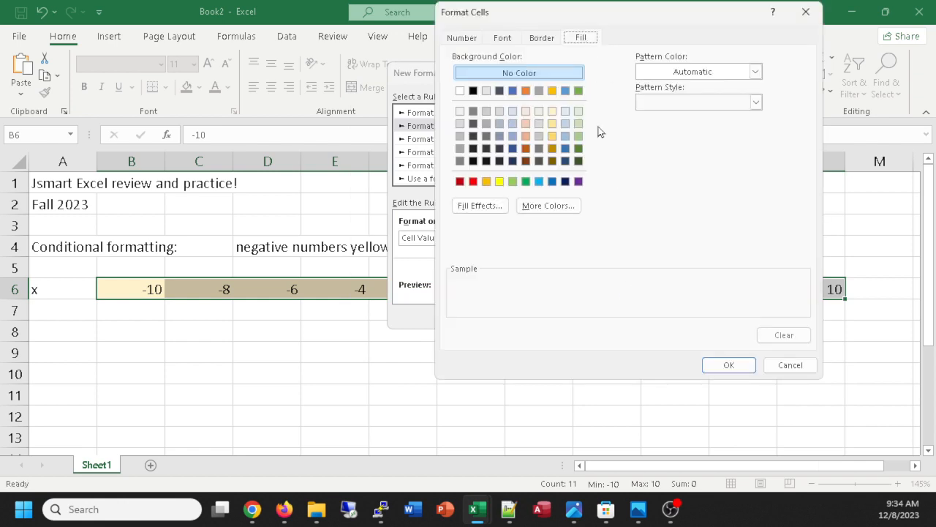
pyautogui.click(578, 124)
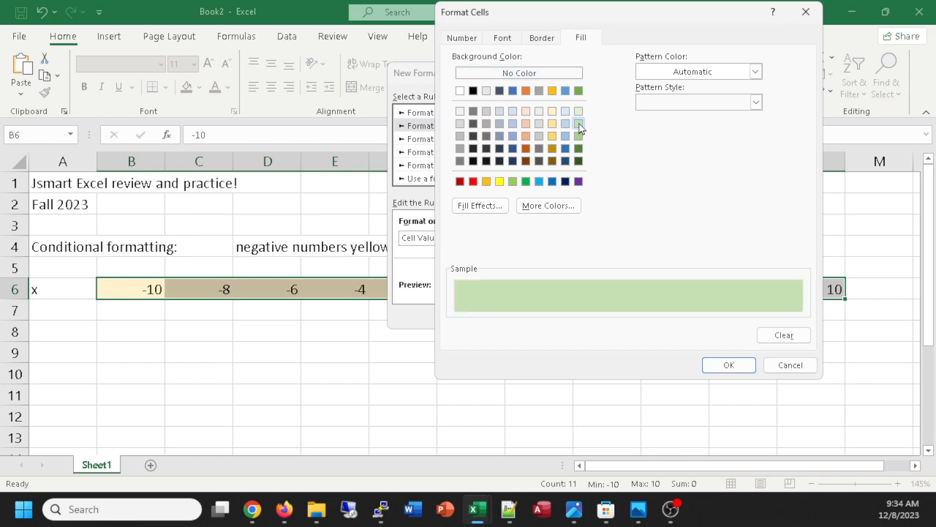
# Add a solid outline border in the darkest theme green to the greater-than-or-equal-to-0 rule's format.
pyautogui.click(542, 38)
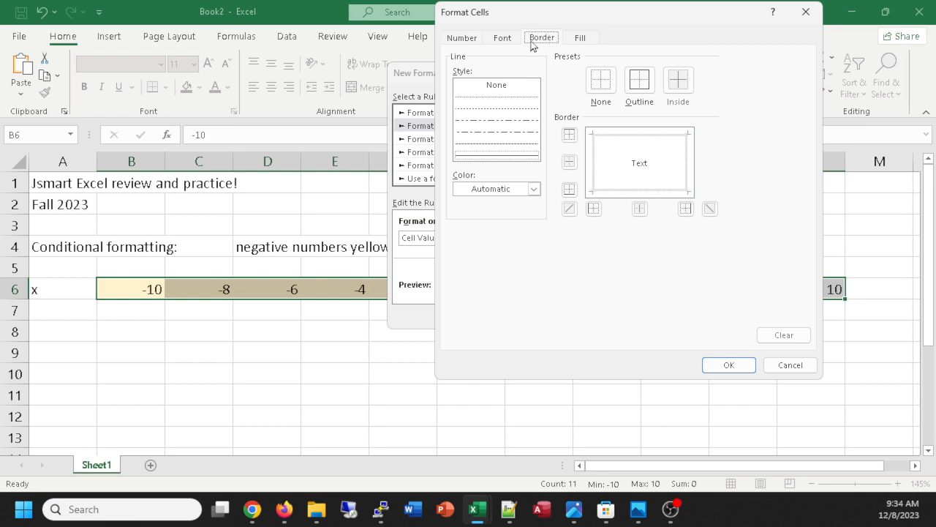
pyautogui.click(498, 159)
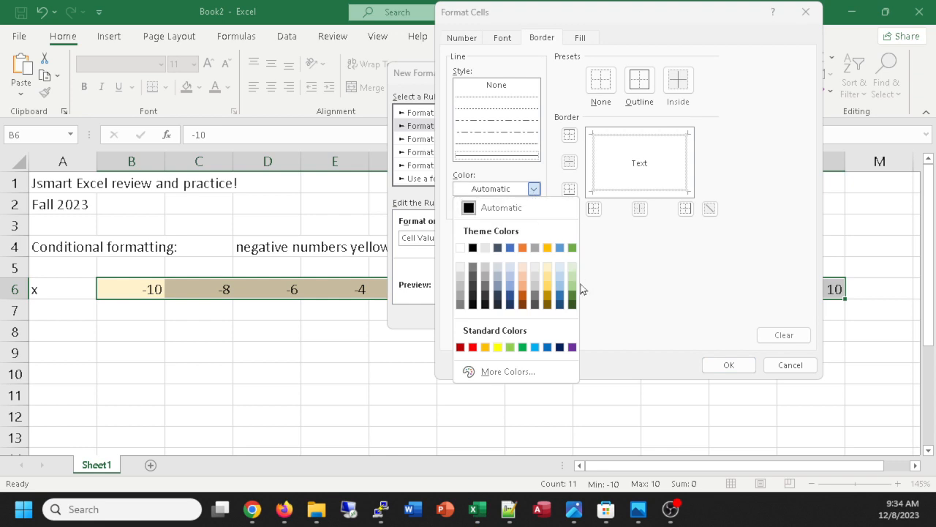
pyautogui.click(572, 306)
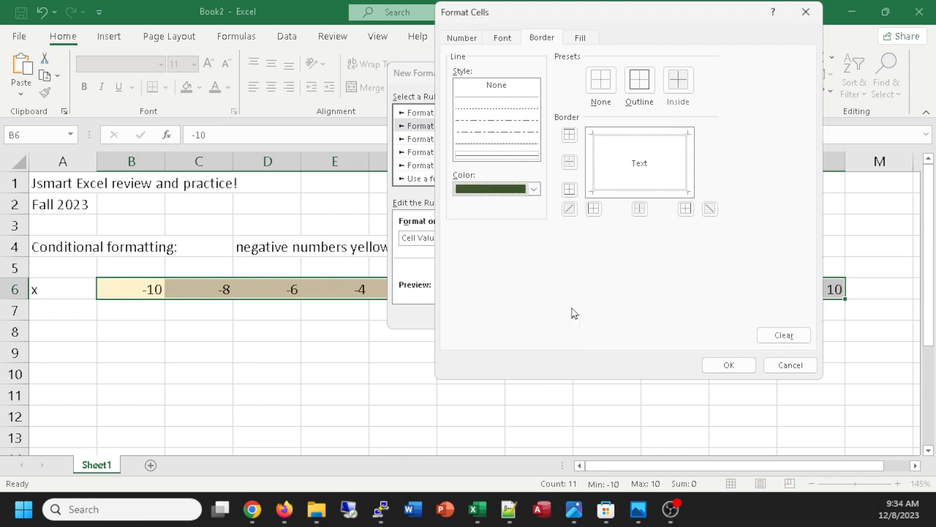
pyautogui.click(504, 121)
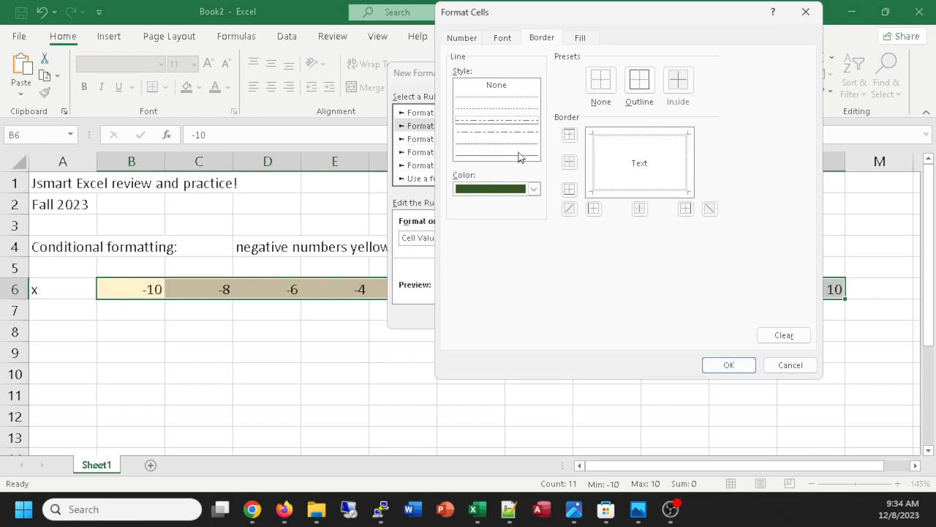
pyautogui.click(518, 154)
pyautogui.click(534, 189)
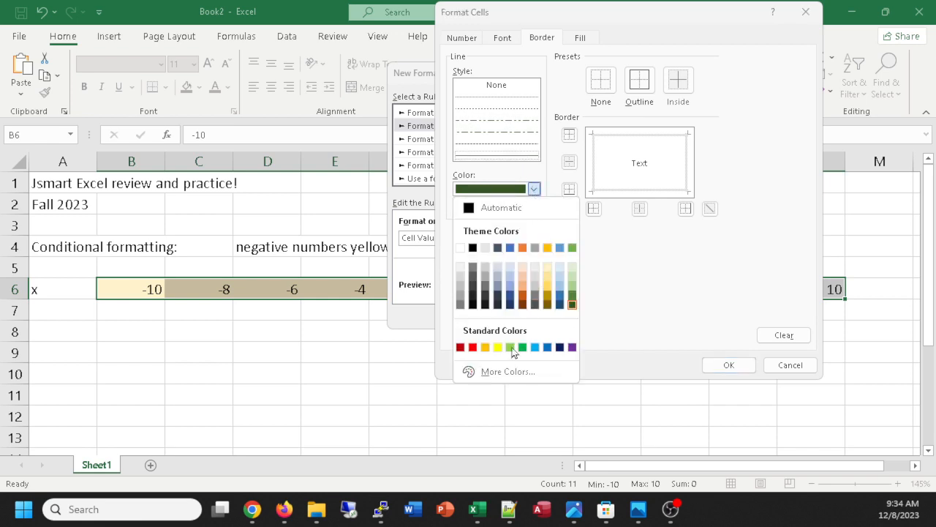
pyautogui.click(635, 270)
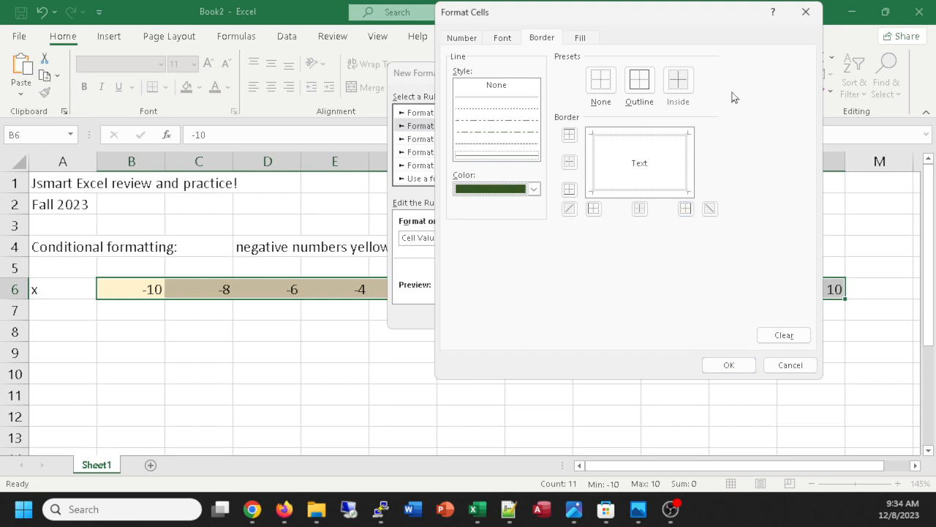
pyautogui.click(645, 84)
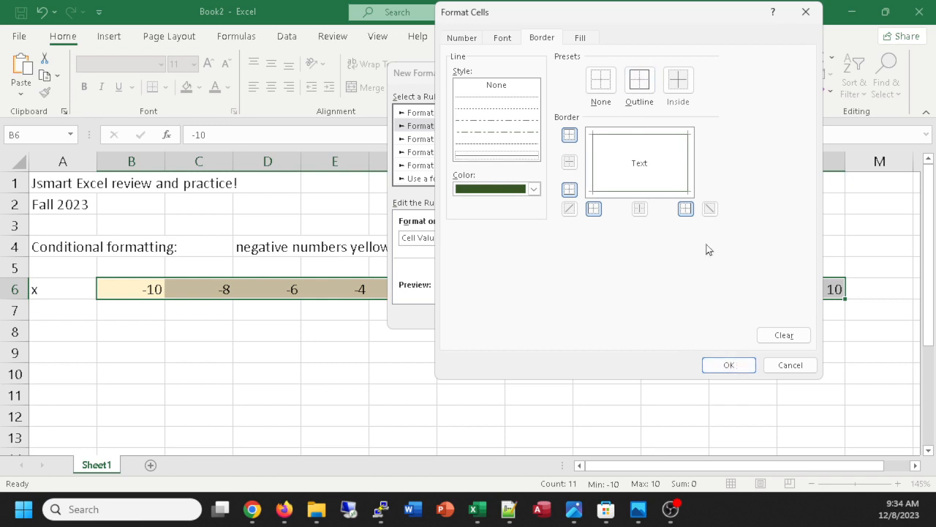
# Check the chosen fill, confirm the greater-than-or-equal-to-0 rule and apply it to B6:L6.
pyautogui.click(575, 40)
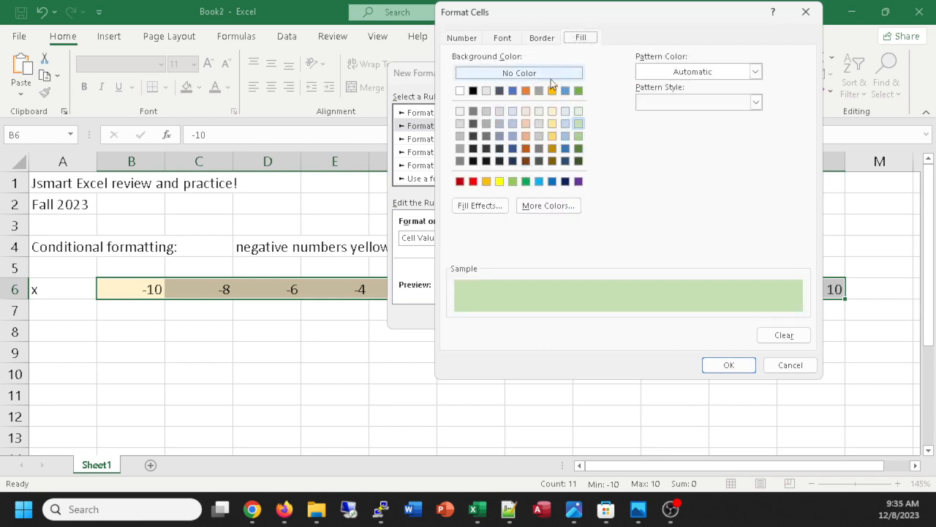
pyautogui.click(733, 367)
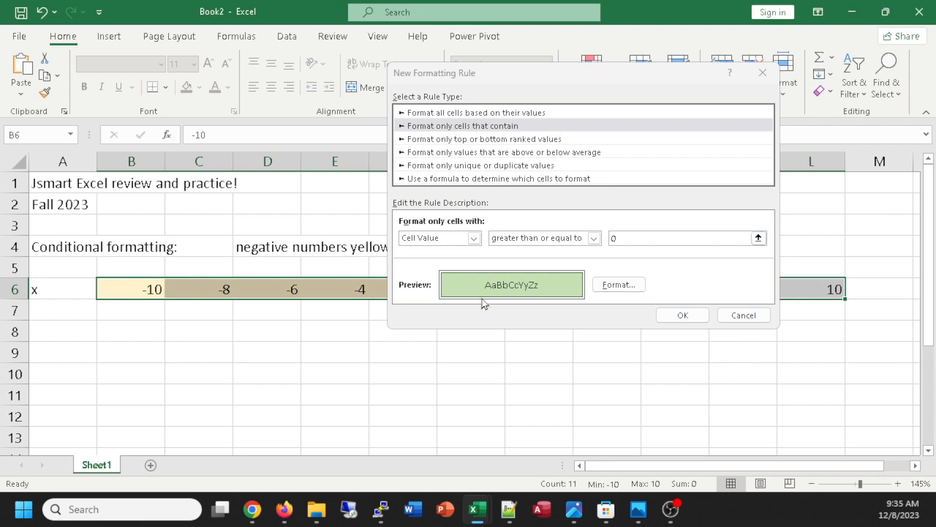
pyautogui.click(683, 315)
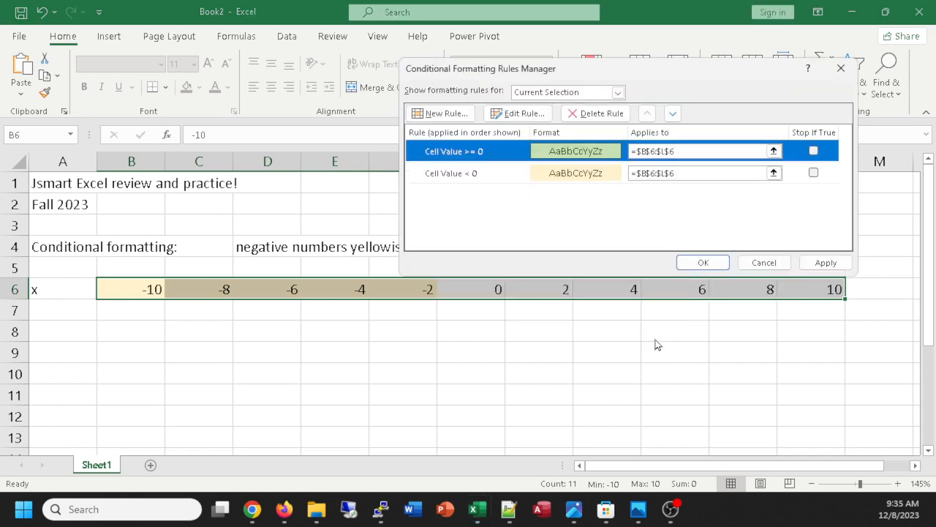
pyautogui.click(814, 265)
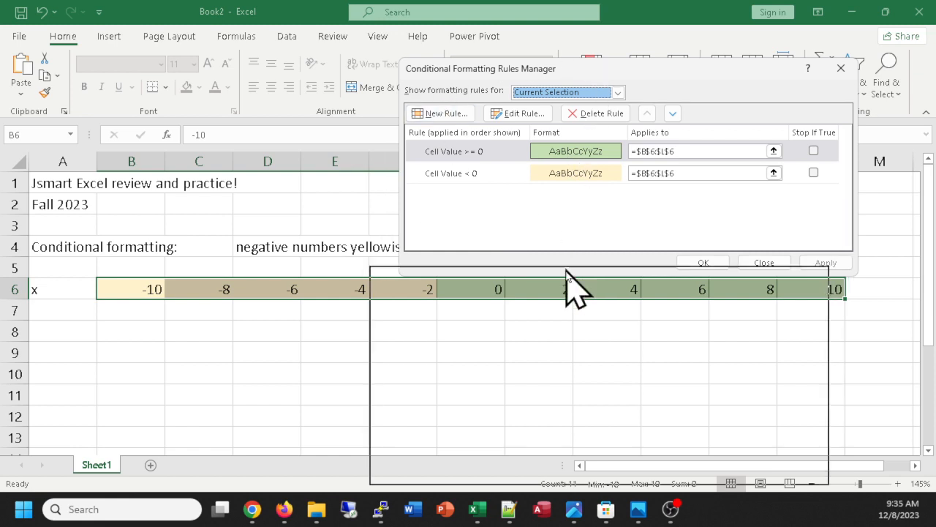
# Create a third rule for B6:L6 that formats only cells with a value greater than 5.
pyautogui.moveTo(561, 285); pyautogui.dragTo(564, 286)
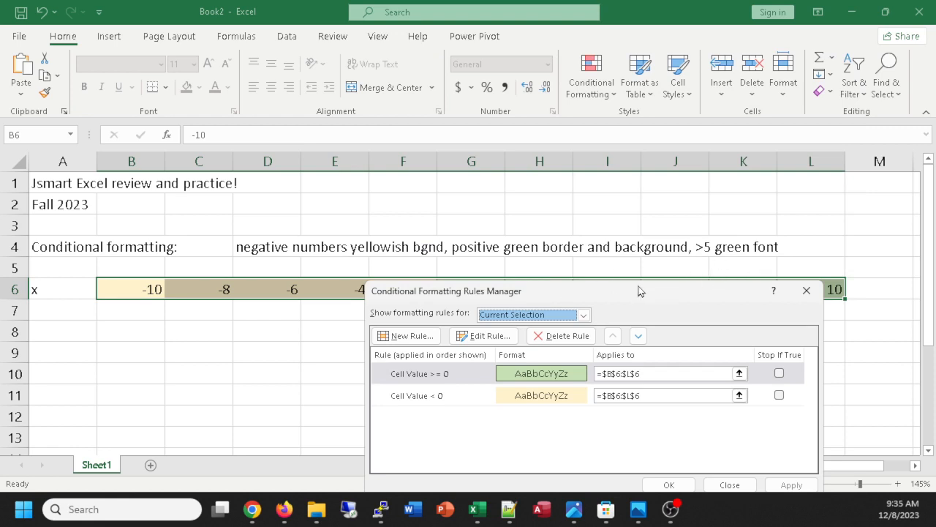
pyautogui.moveTo(635, 290); pyautogui.dragTo(486, 156)
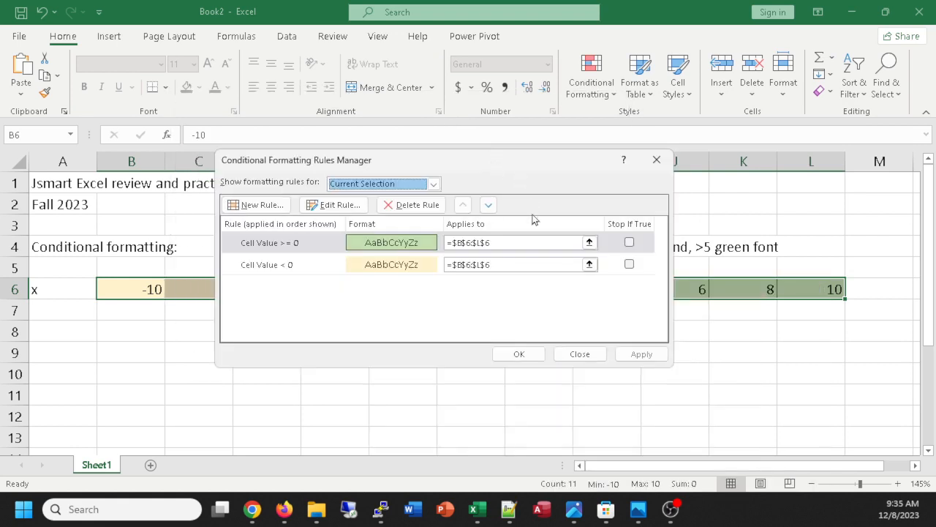
pyautogui.click(257, 206)
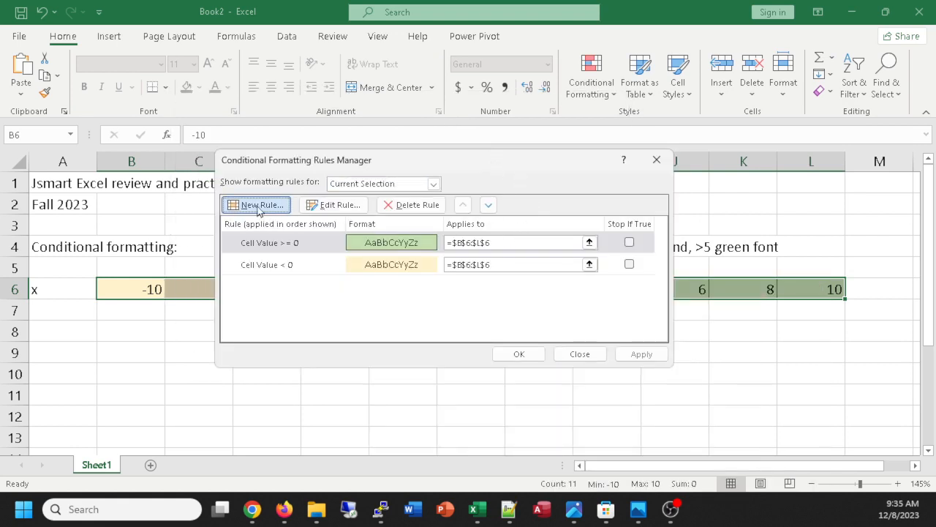
pyautogui.click(299, 174)
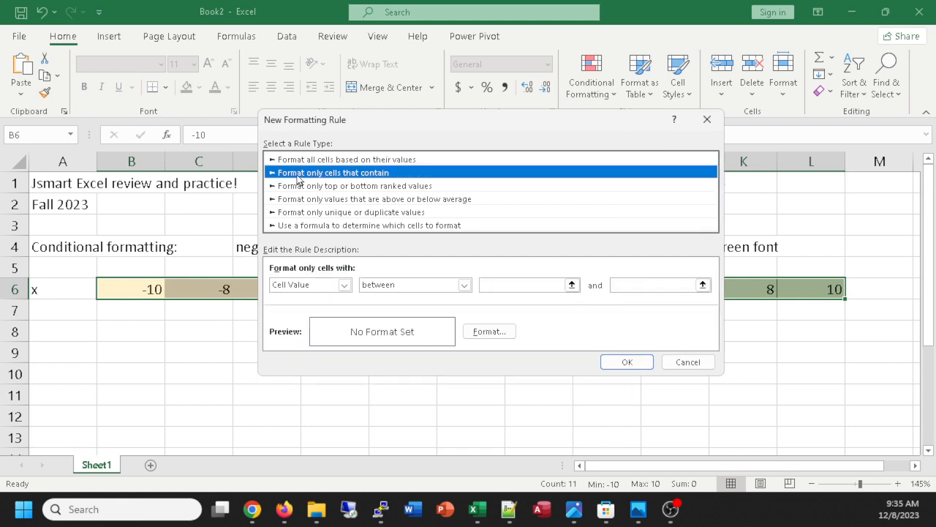
pyautogui.click(464, 285)
pyautogui.click(386, 336)
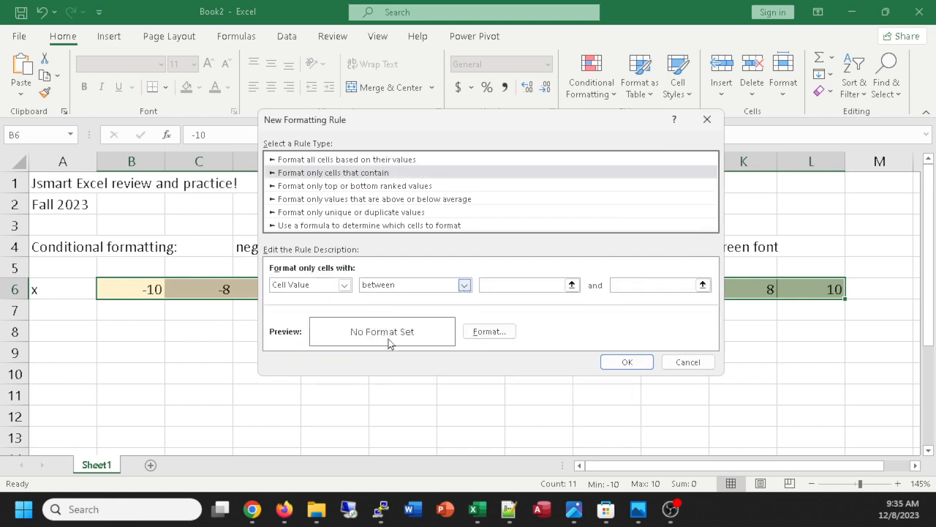
pyautogui.click(505, 284)
pyautogui.write('5')
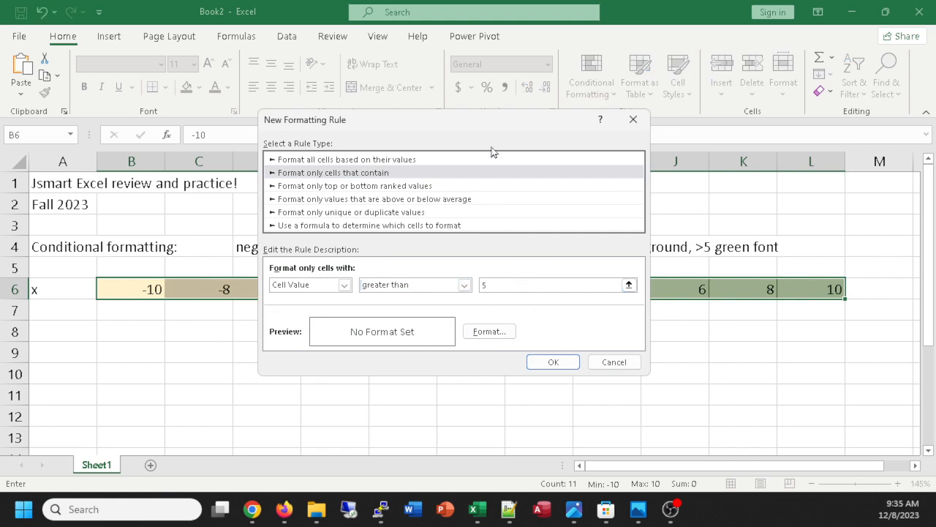
# Give the greater-than-5 rule a standard green font colour, confirm the rule and apply it to B6:L6.
pyautogui.click(508, 331)
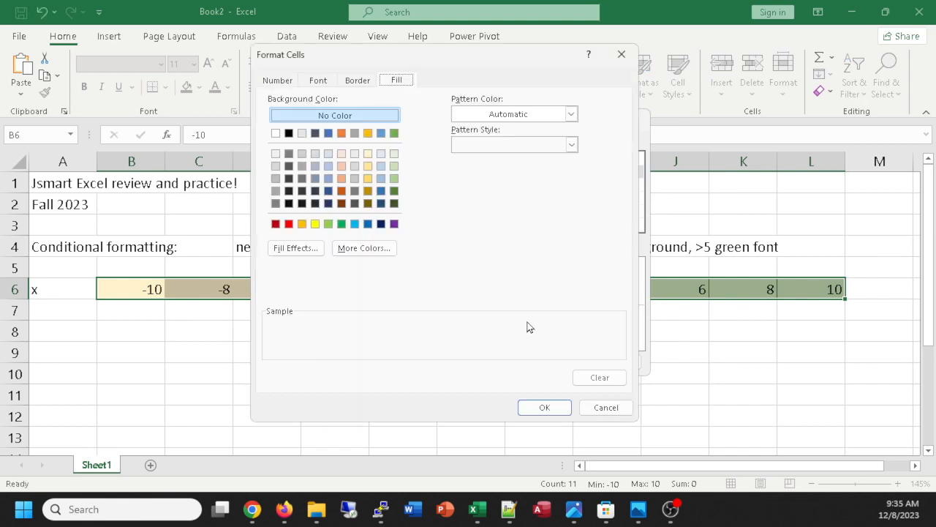
pyautogui.click(318, 81)
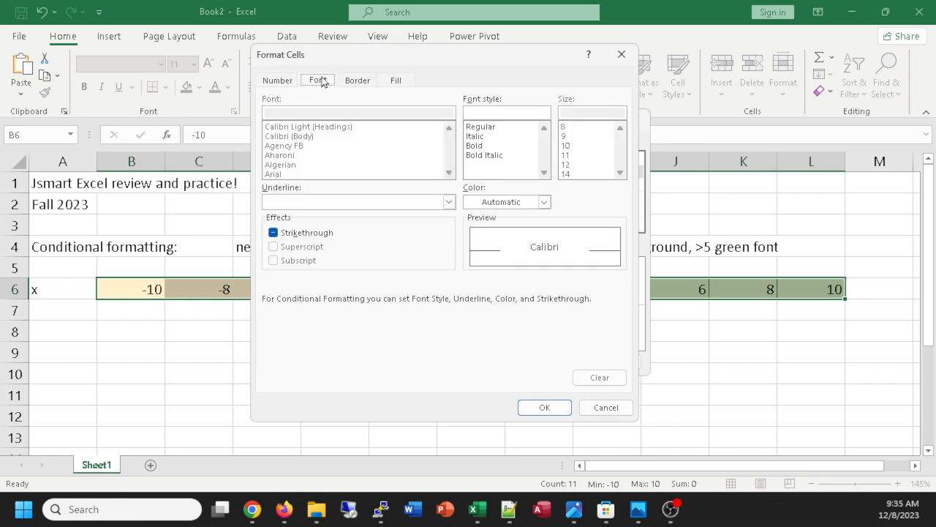
pyautogui.click(544, 203)
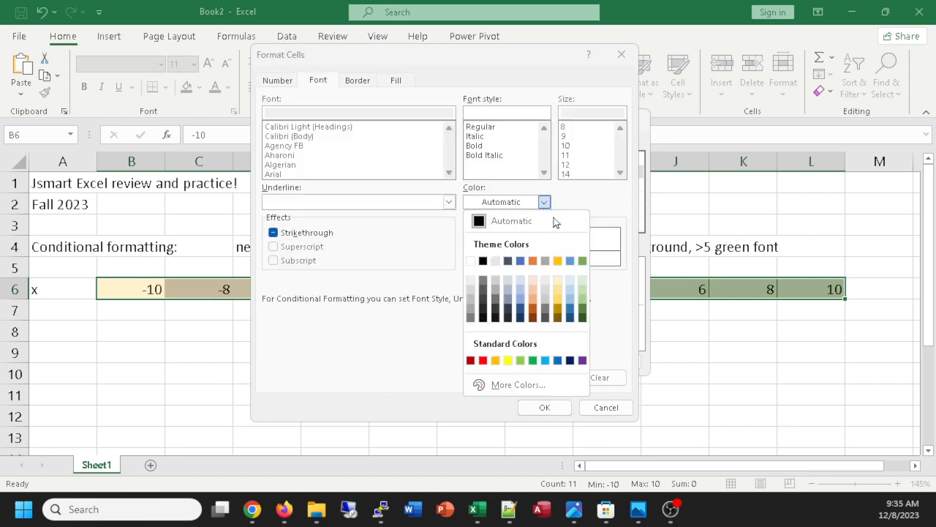
pyautogui.click(533, 360)
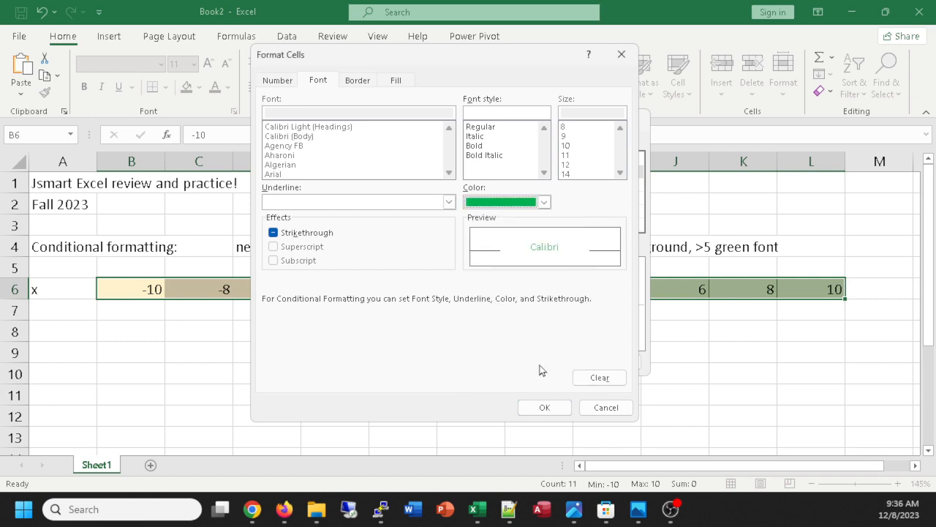
pyautogui.click(553, 412)
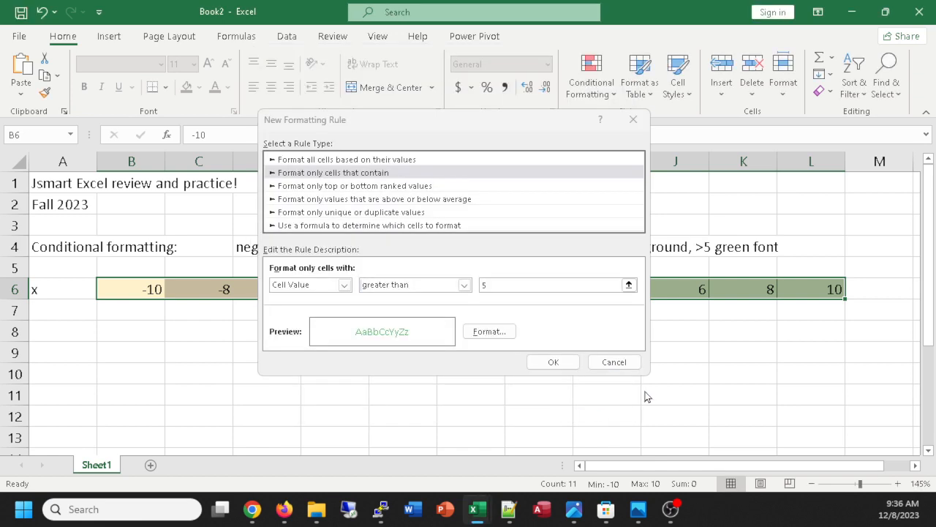
pyautogui.click(553, 362)
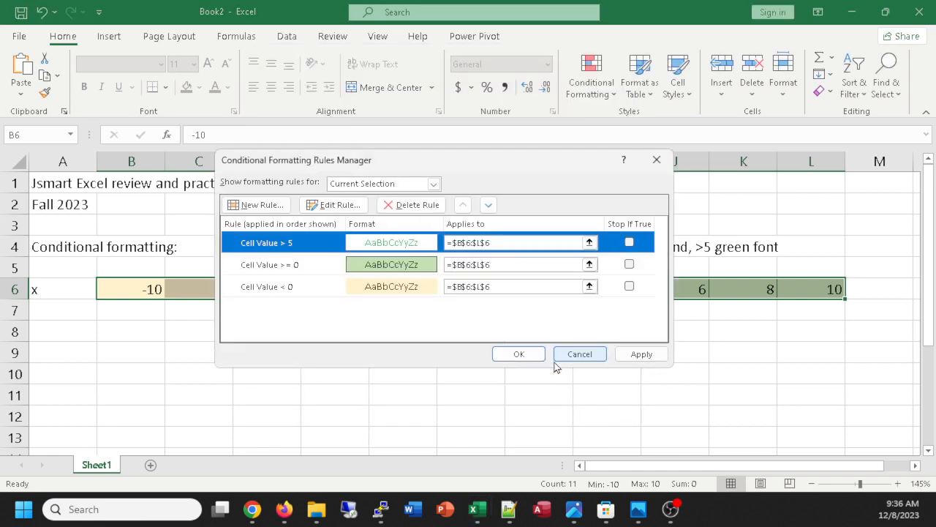
pyautogui.click(653, 357)
# Move the greater-than-5 rule below the greater-than-or-equal-to-0 rule and apply the new order.
pyautogui.moveTo(515, 170); pyautogui.dragTo(465, 163)
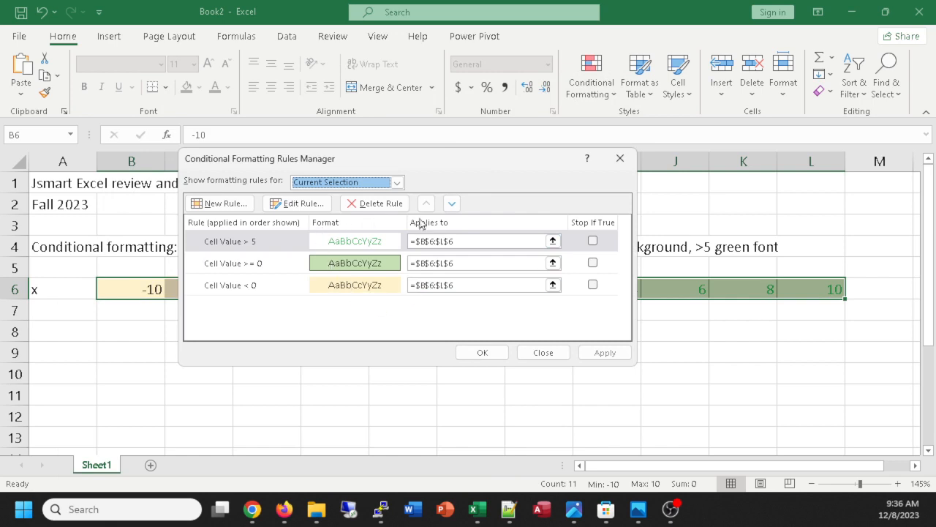
pyautogui.moveTo(384, 159); pyautogui.dragTo(375, 79)
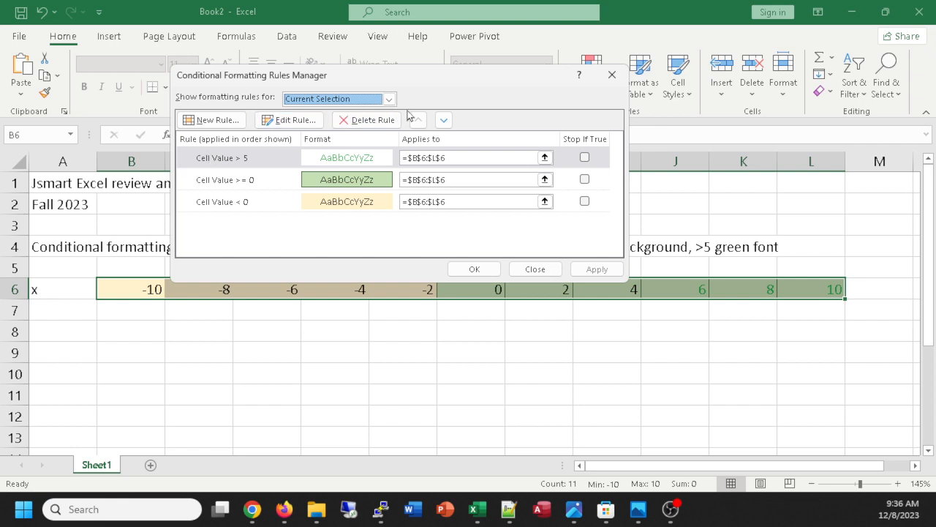
pyautogui.click(443, 120)
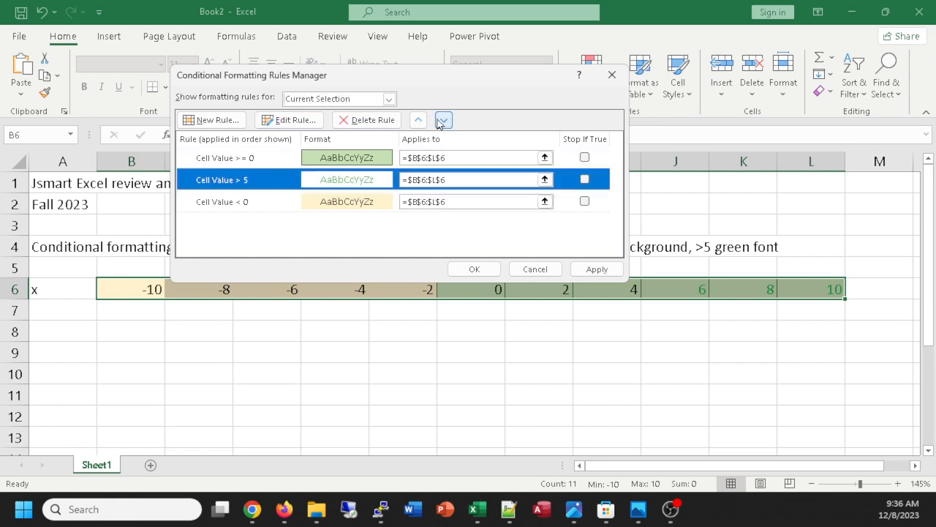
pyautogui.click(596, 270)
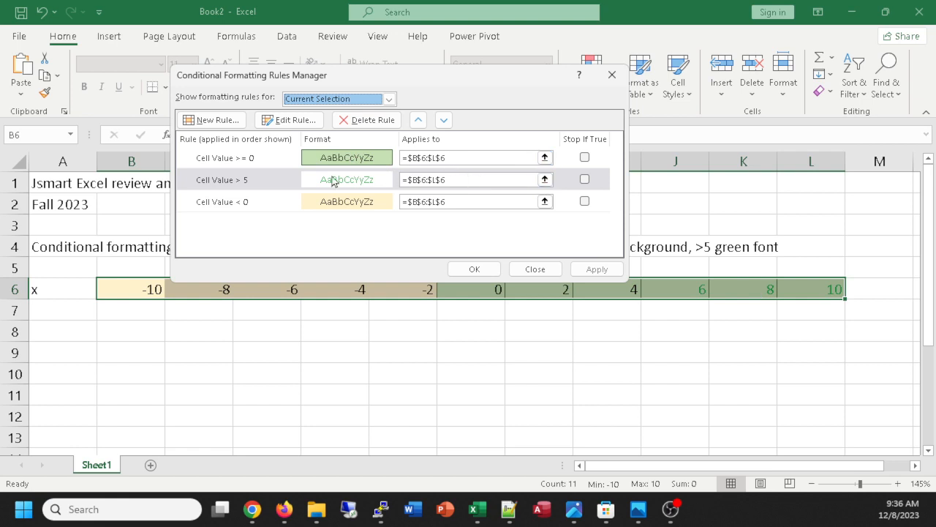
# Try moving the greater-than-5 rule back above the greater-than-or-equal-to-0 rule and close the rules manager without applying.
pyautogui.click(218, 180)
pyautogui.click(418, 119)
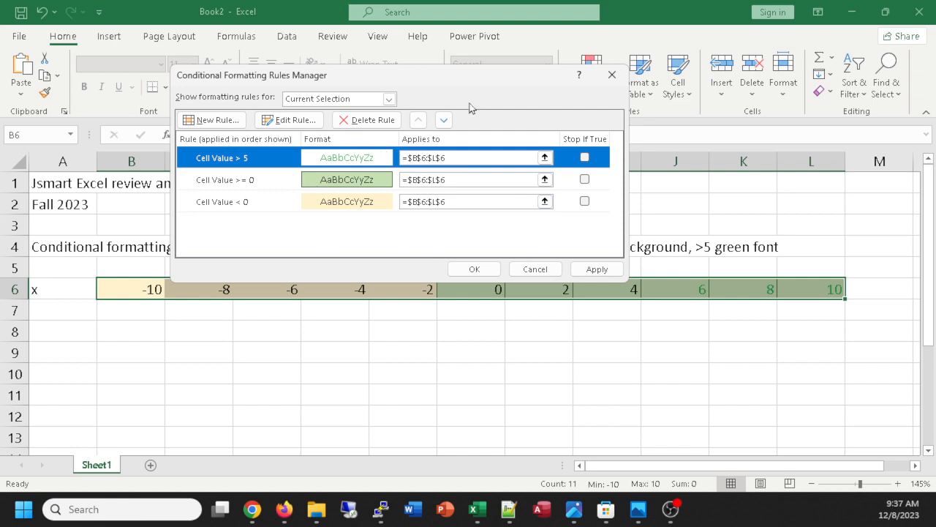
pyautogui.click(612, 76)
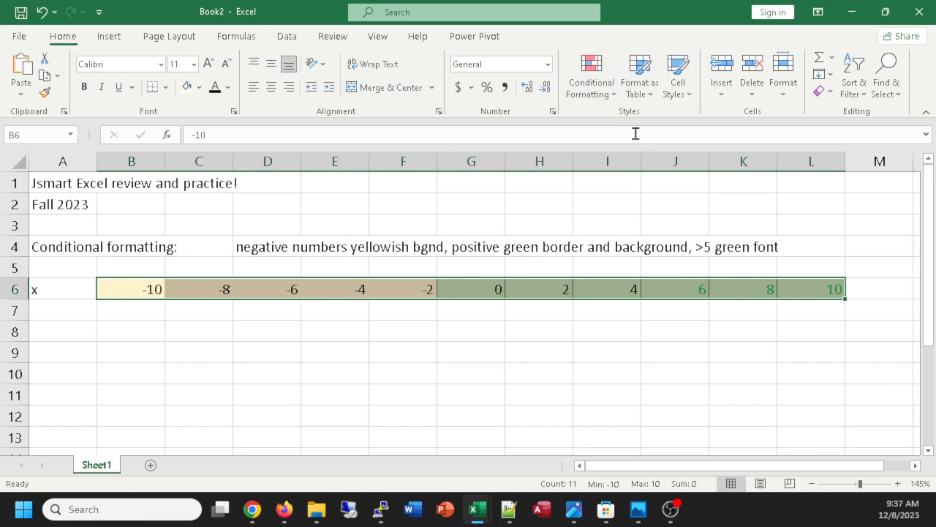
# Reopen the conditional formatting rules for B6:L6, check their order and close them.
pyautogui.click(608, 94)
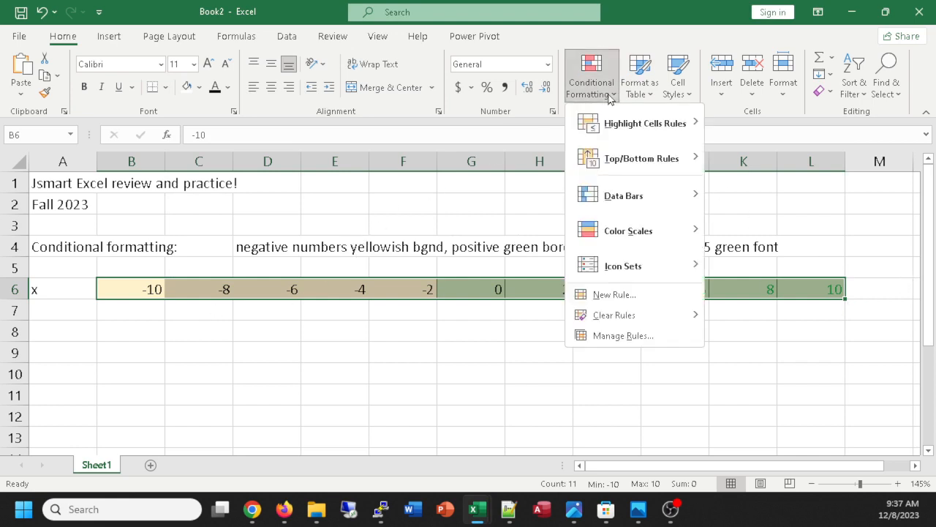
pyautogui.click(634, 333)
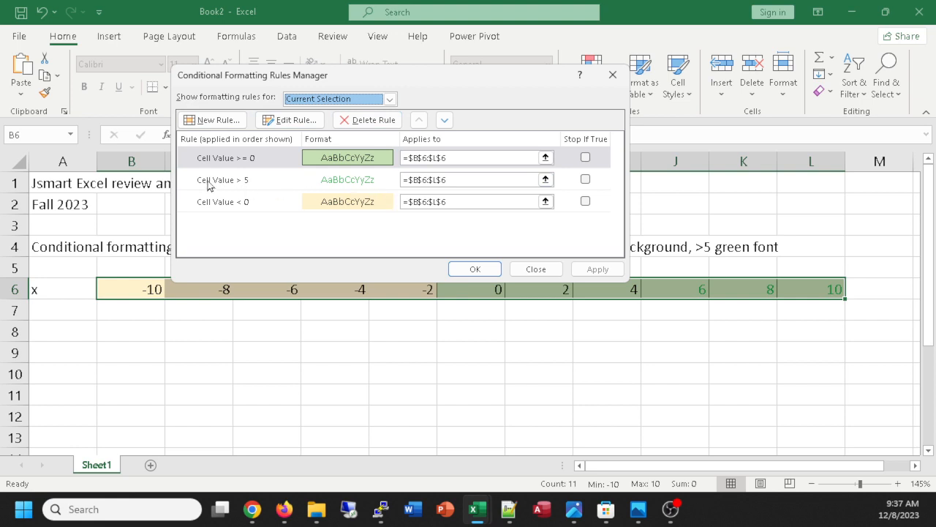
pyautogui.click(611, 75)
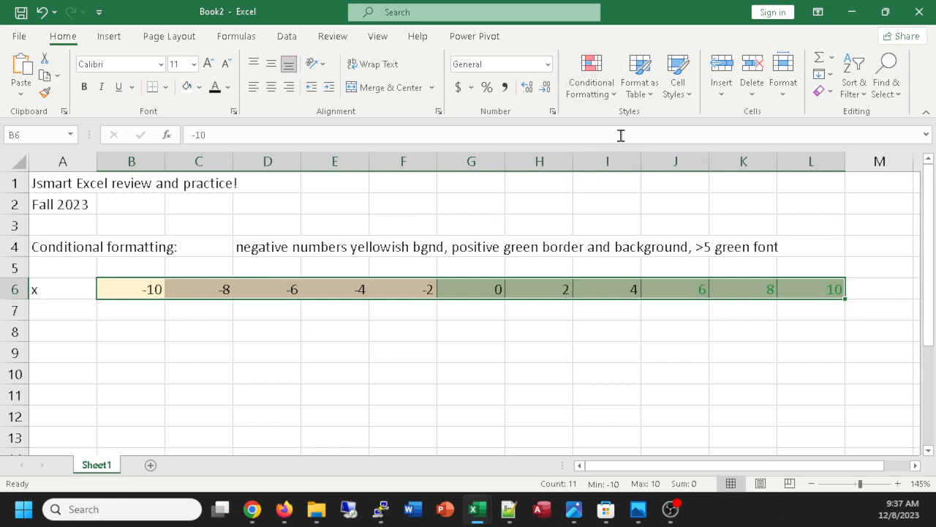
pyautogui.click(610, 89)
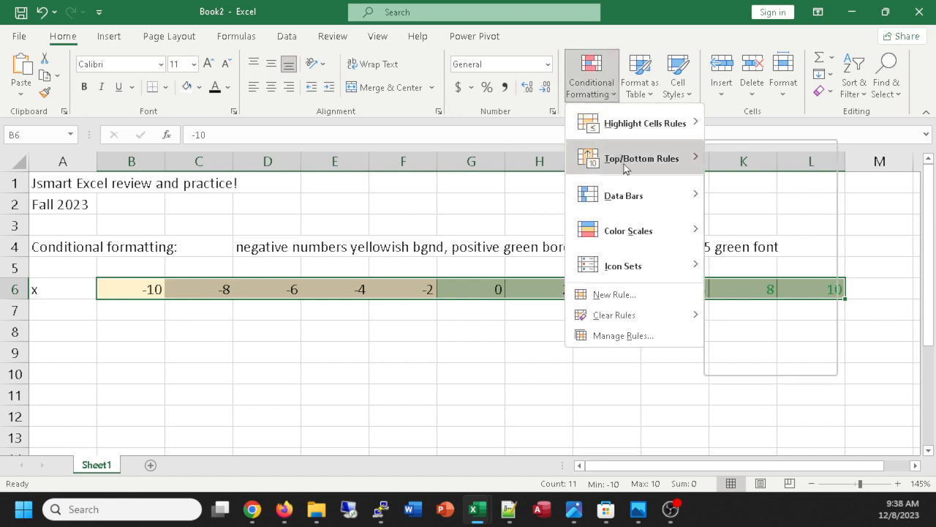
pyautogui.click(639, 296)
pyautogui.click(263, 88)
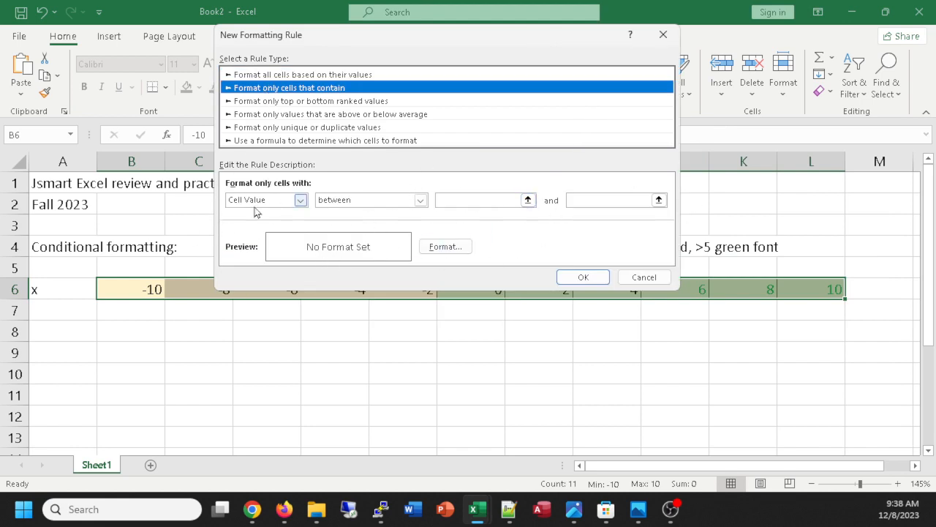
pyautogui.click(643, 276)
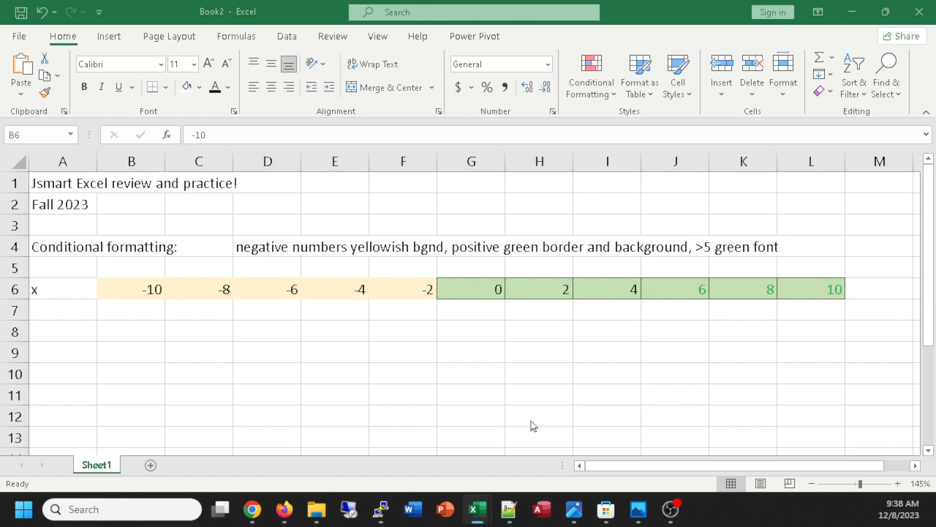
# Enter the row labels y, a, b, c and d in cells A7 through A11.
pyautogui.click(57, 311)
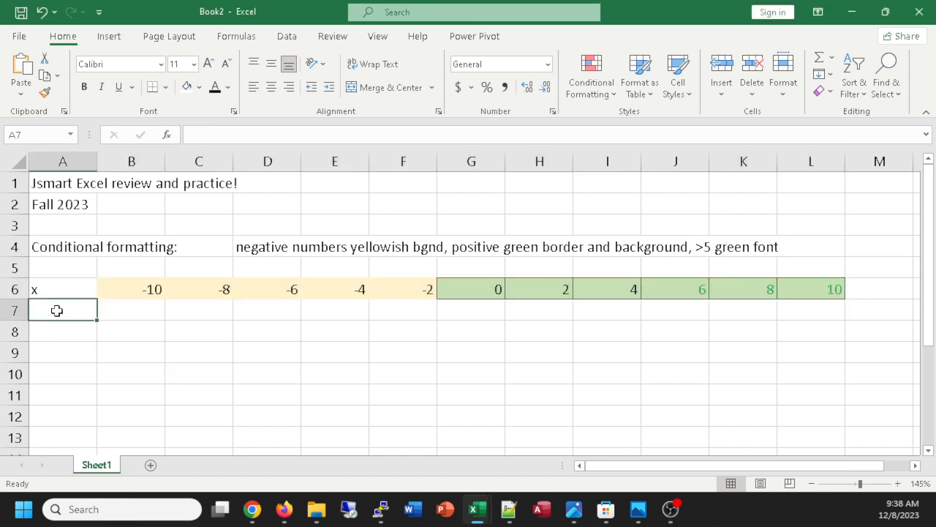
pyautogui.write('y')
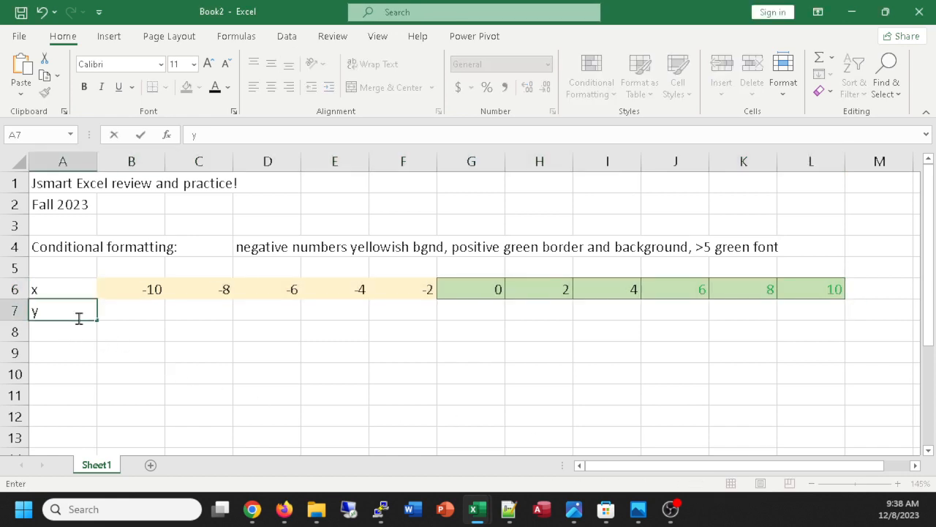
pyautogui.press('Tab')
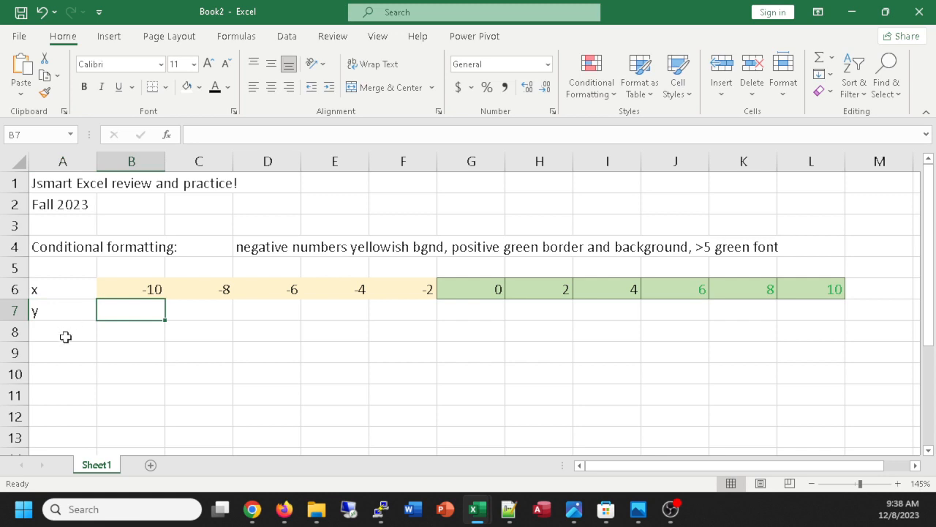
pyautogui.click(60, 336)
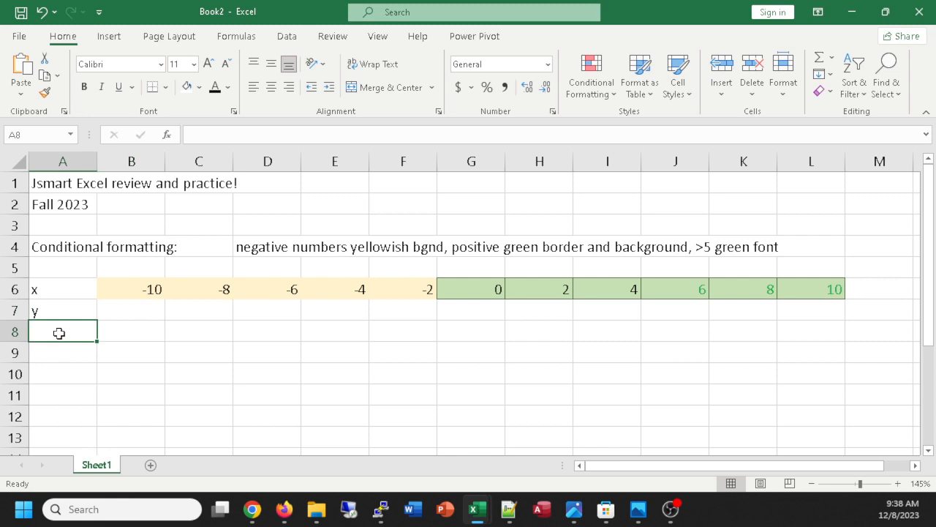
pyautogui.write('a')
pyautogui.press('Return')
pyautogui.write('b')
pyautogui.press('Return')
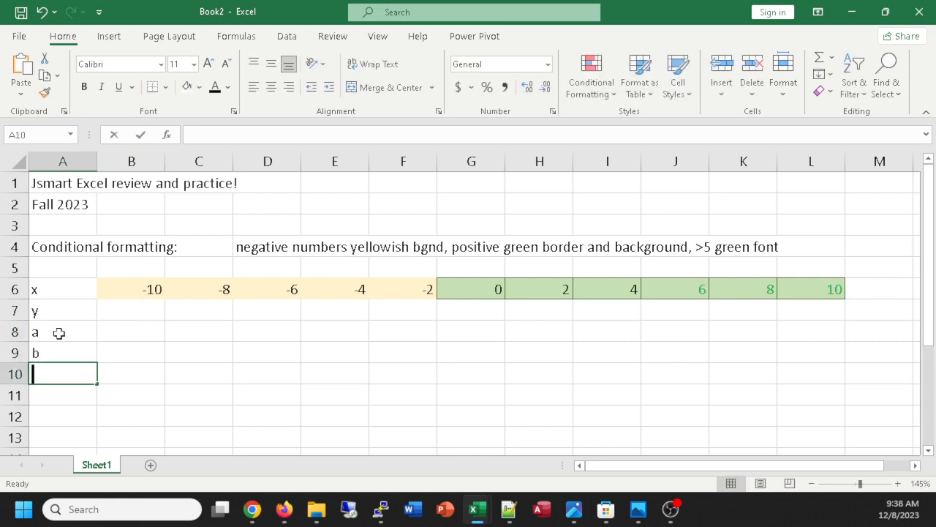
pyautogui.write('c')
pyautogui.press('Return')
pyautogui.write('d')
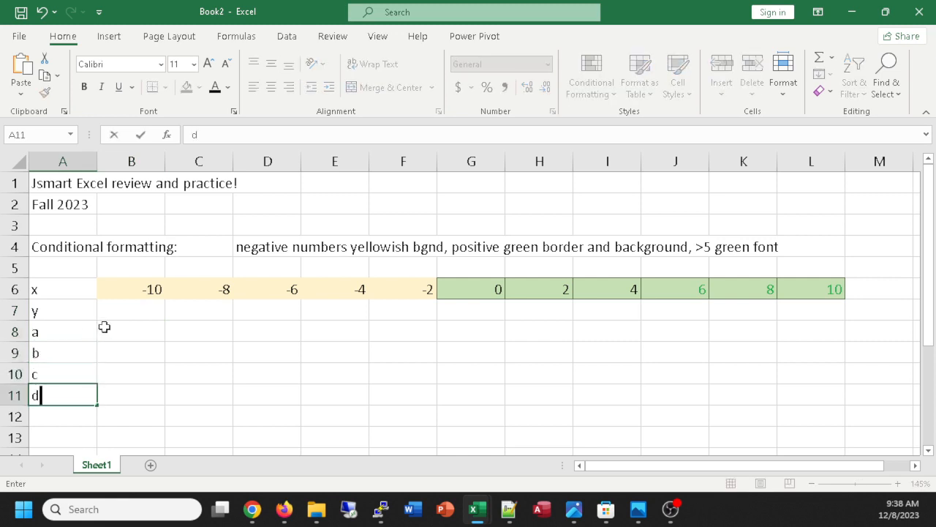
# Enter the coefficient values 1, 2, 3 and 4 for a to d in cells B8 through B11.
pyautogui.click(127, 336)
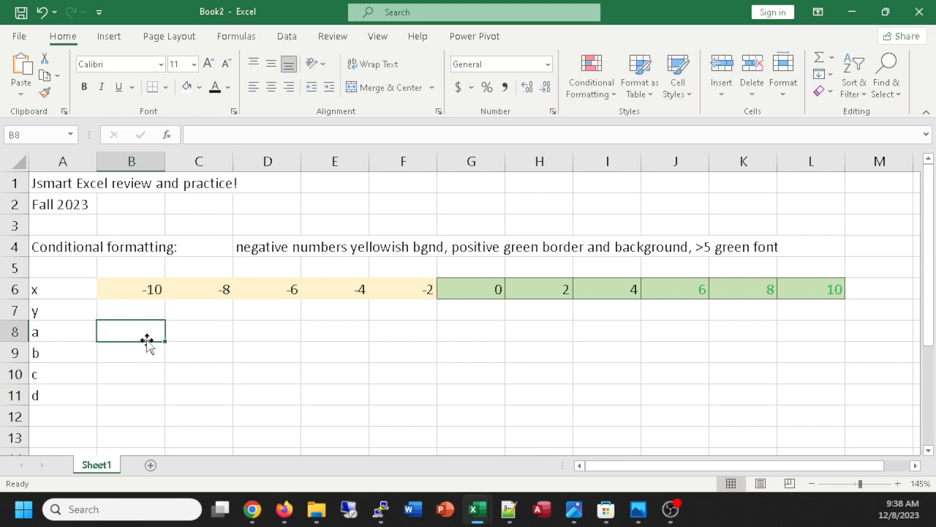
pyautogui.write('1')
pyautogui.press('Return')
pyautogui.write('2')
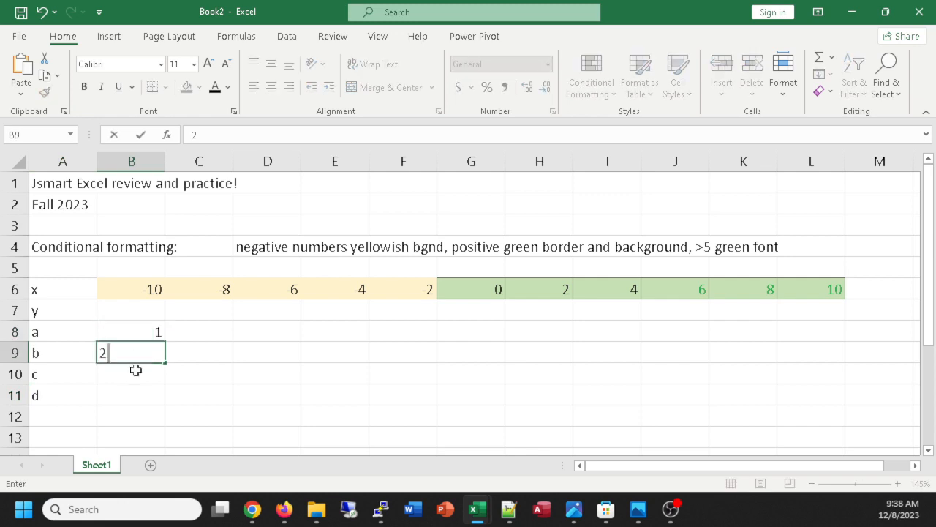
pyautogui.press('Return')
pyautogui.write('3')
pyautogui.press('Return')
pyautogui.write('4')
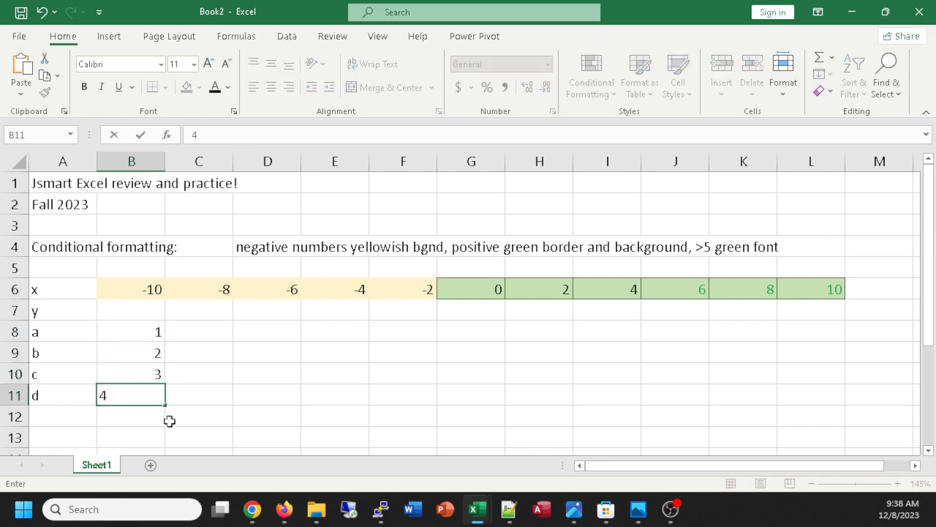
pyautogui.press('Return')
# Begin the cubic formula for y in cell B7 with the term =B8*B6^3 followed by a plus sign.
pyautogui.click(125, 313)
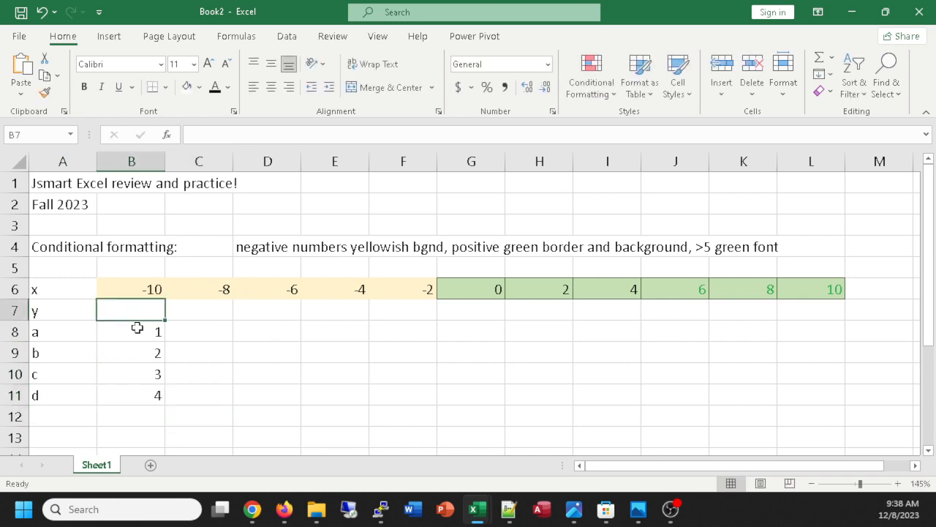
pyautogui.write('=')
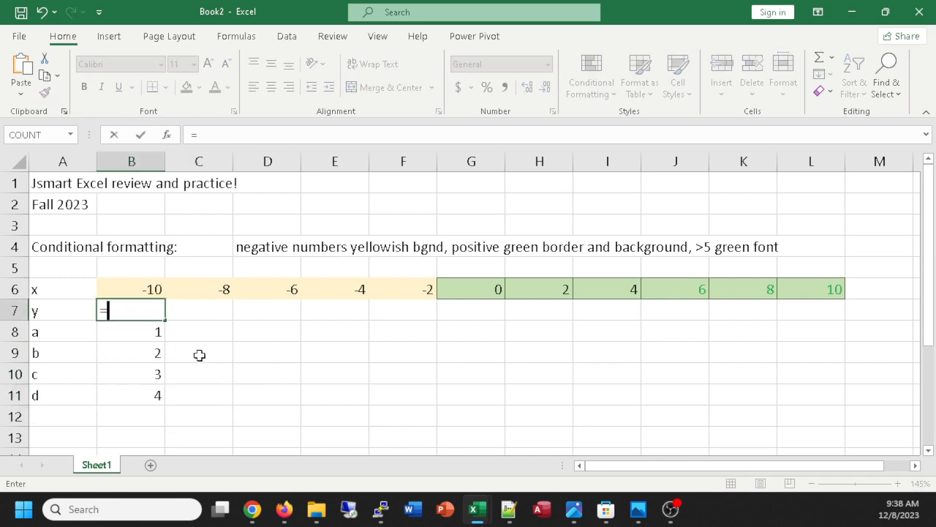
pyautogui.click(136, 331)
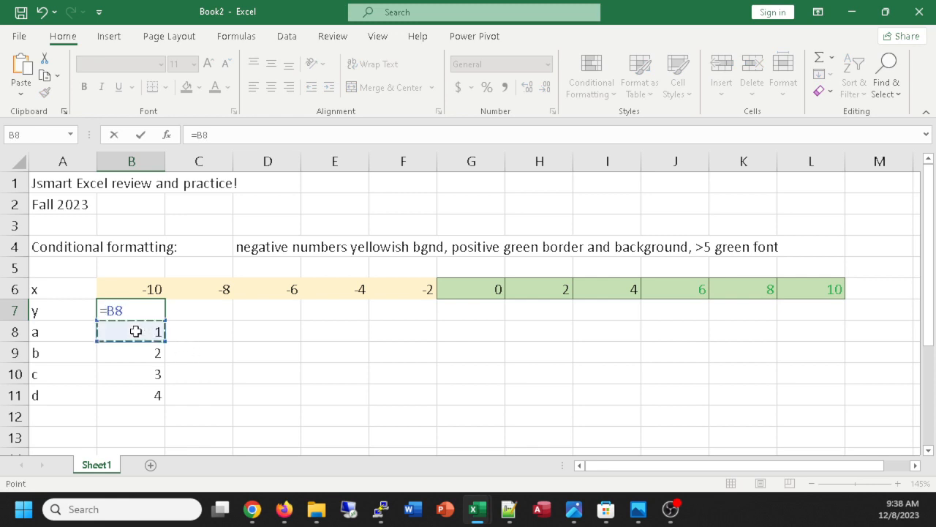
pyautogui.write('*')
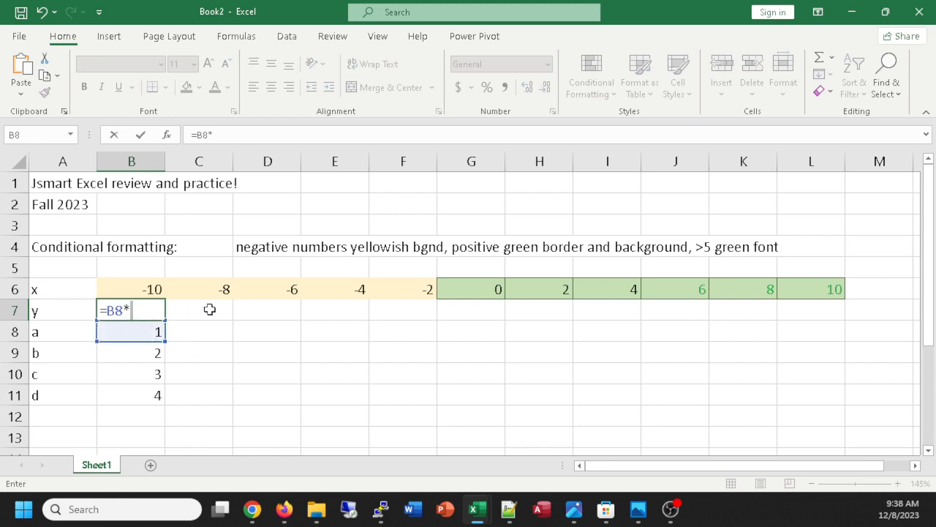
pyautogui.click(126, 288)
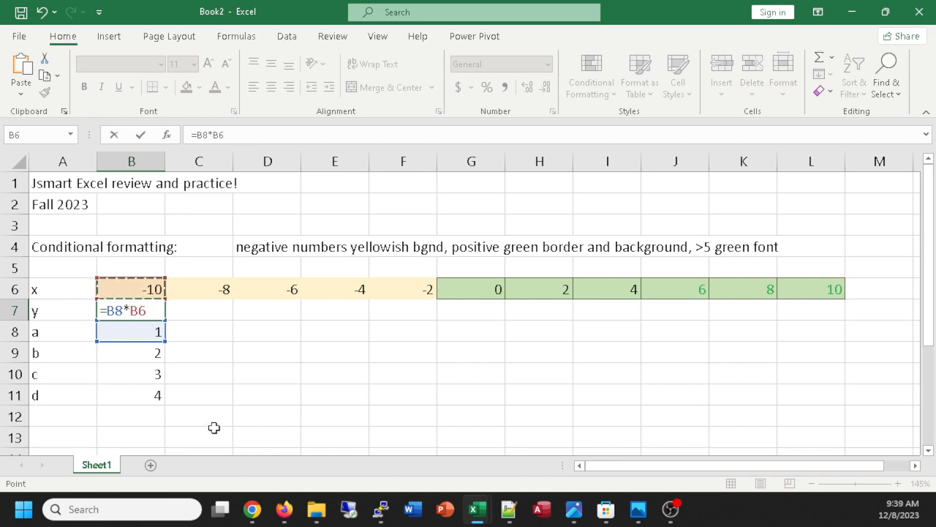
pyautogui.write('^3+')
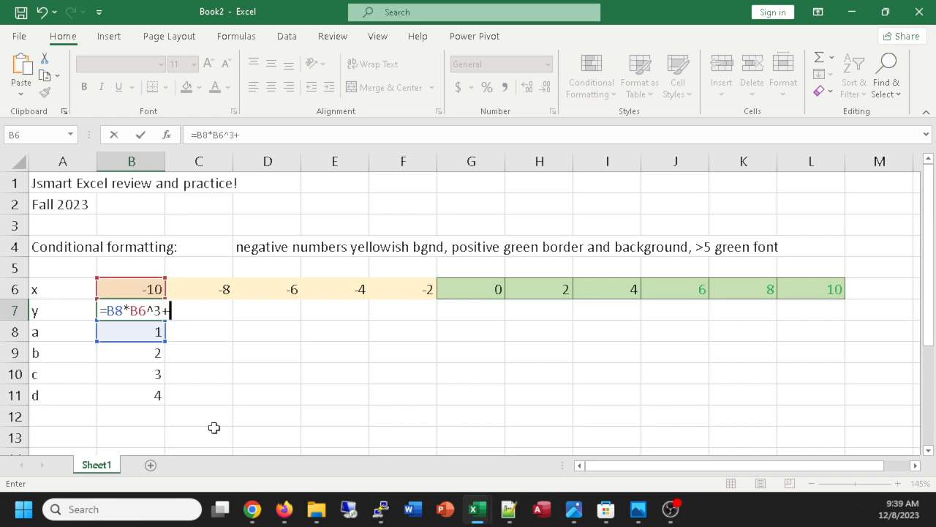
# Complete the y formula in B7 with the remaining terms B9*x^2+B10*x+B11.
pyautogui.click(134, 357)
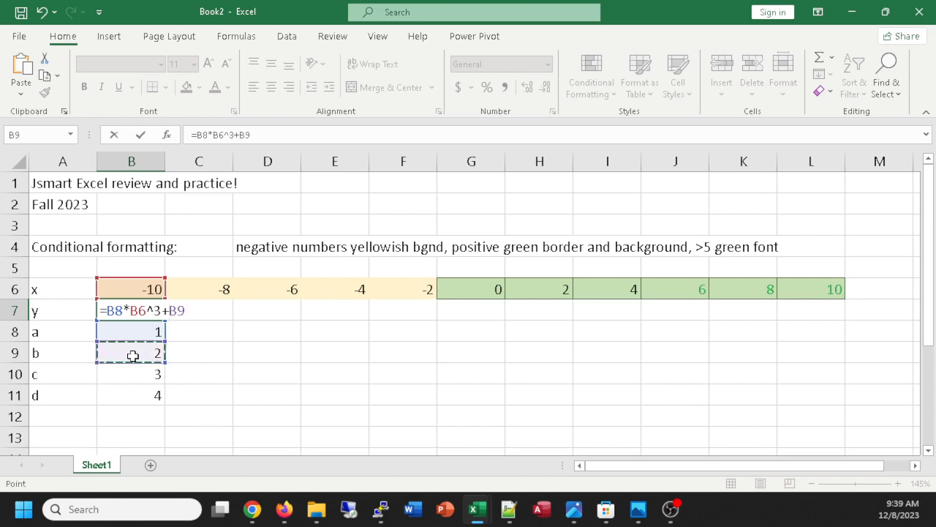
pyautogui.write('*x^2+')
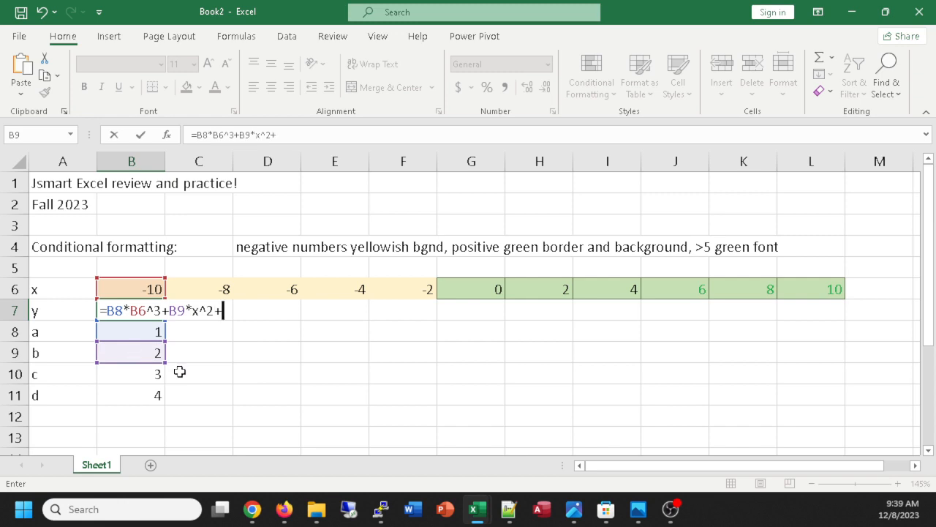
pyautogui.click(131, 376)
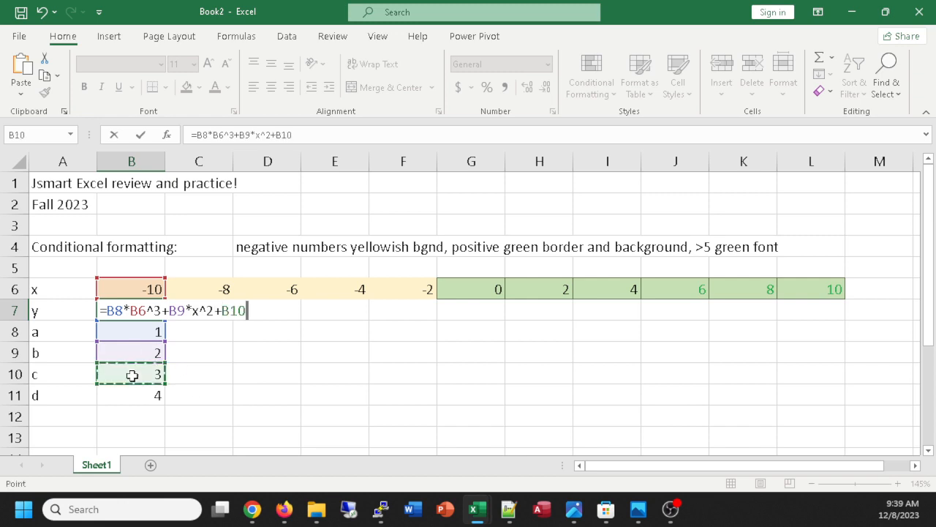
pyautogui.write('*x+')
pyautogui.click(121, 392)
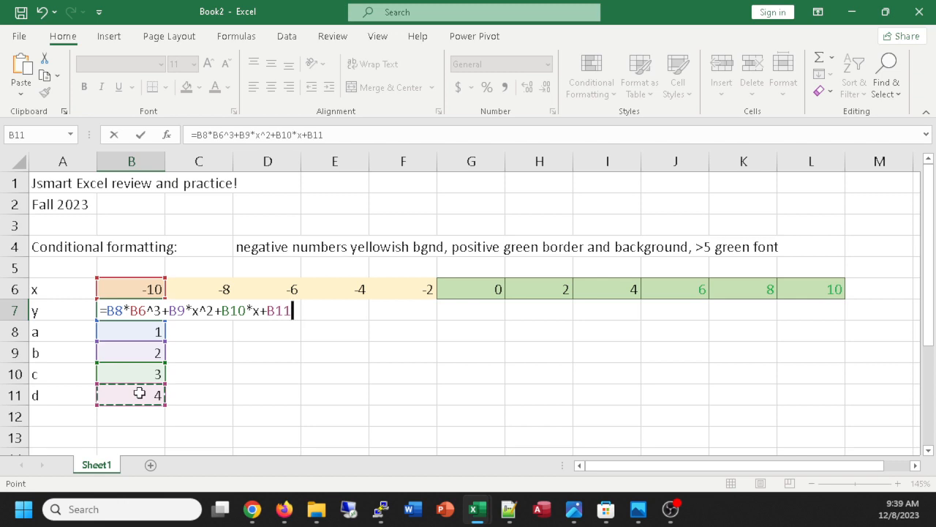
pyautogui.press('Return')
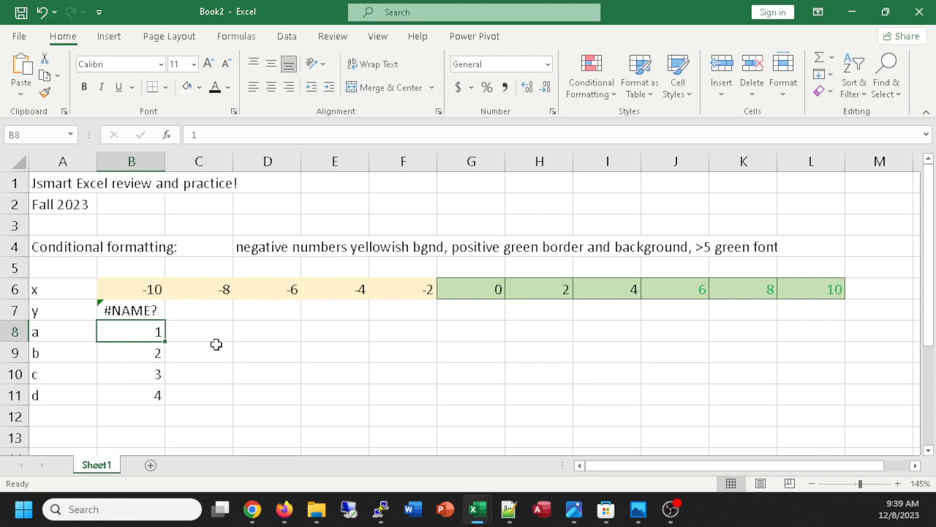
# Change coefficient a in cell B8 to -1.
pyautogui.write('-')
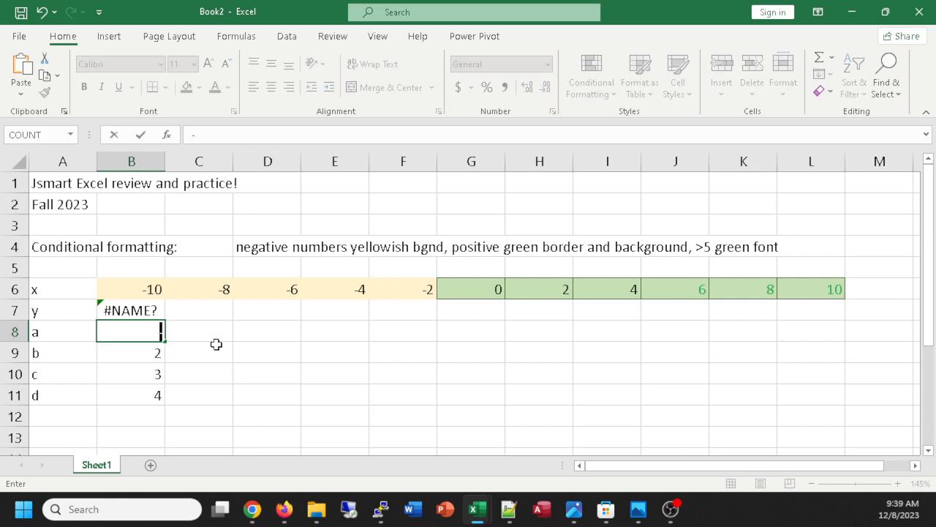
pyautogui.write('1')
pyautogui.press('Return')
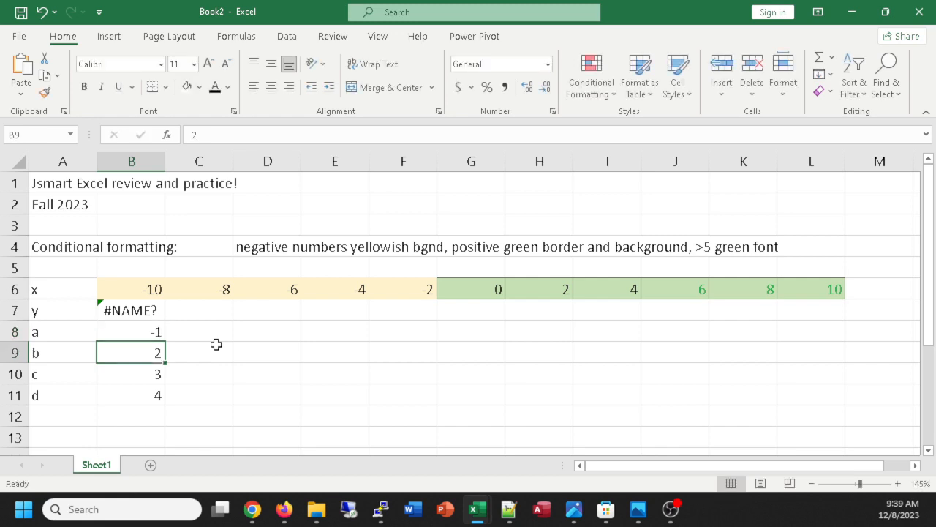
# Examine the y formula in B7 and the cells it refers to, leaving it unedited.
pyautogui.click(253, 337)
pyautogui.click(136, 309)
pyautogui.doubleClick(139, 309)
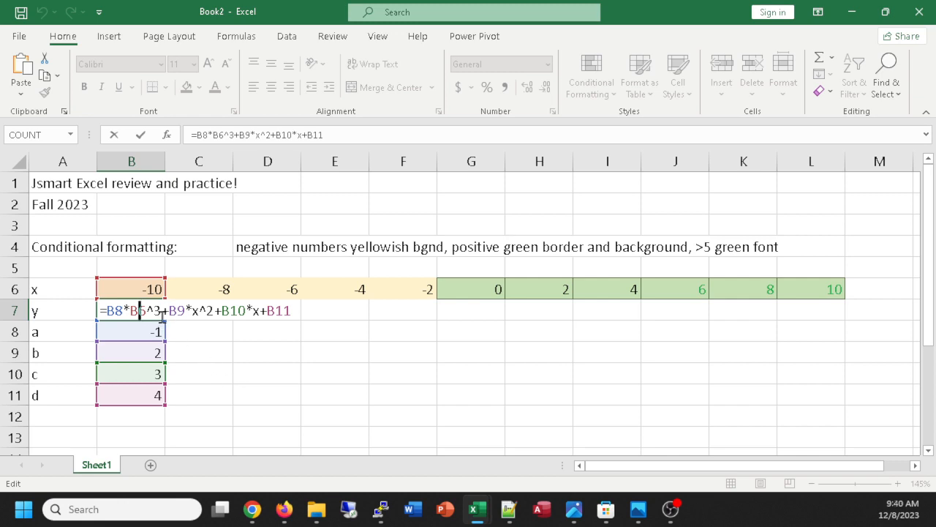
pyautogui.press('Return')
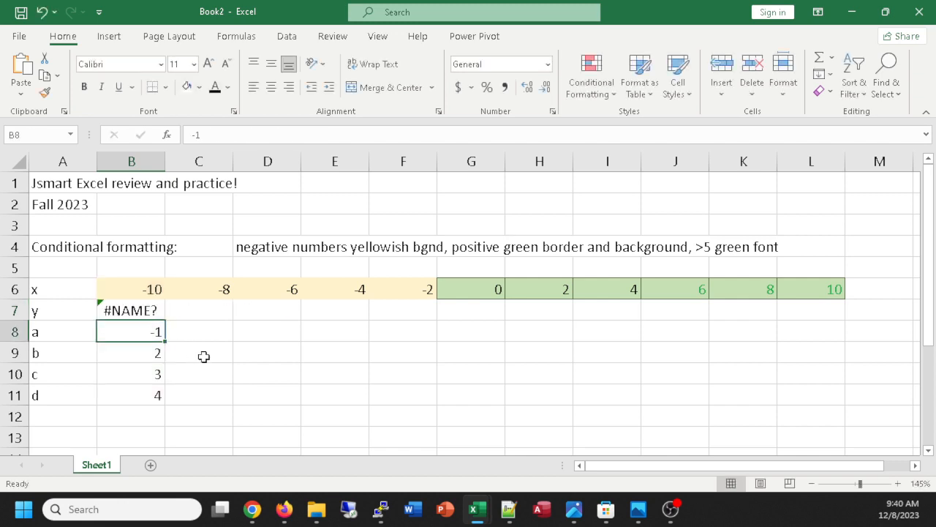
pyautogui.click(129, 308)
pyautogui.doubleClick(139, 310)
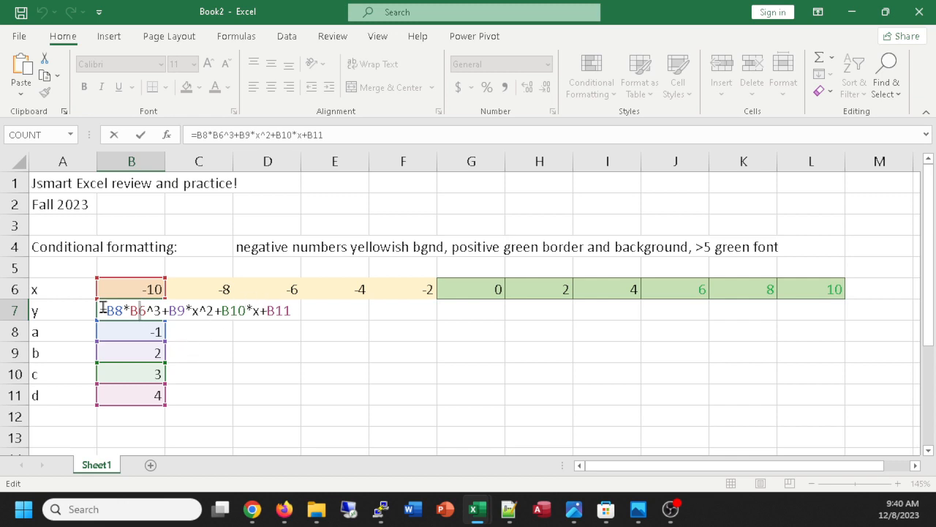
pyautogui.press('Return')
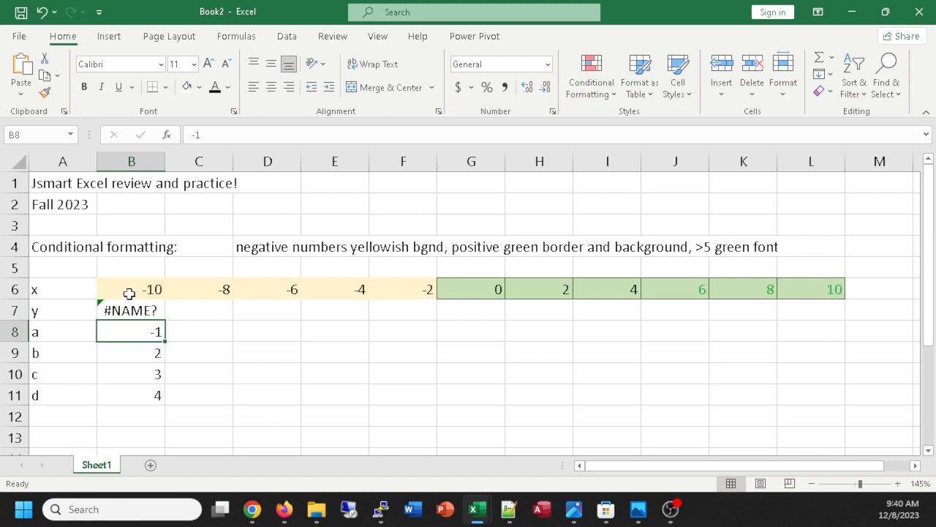
pyautogui.click(126, 311)
pyautogui.doubleClick(126, 311)
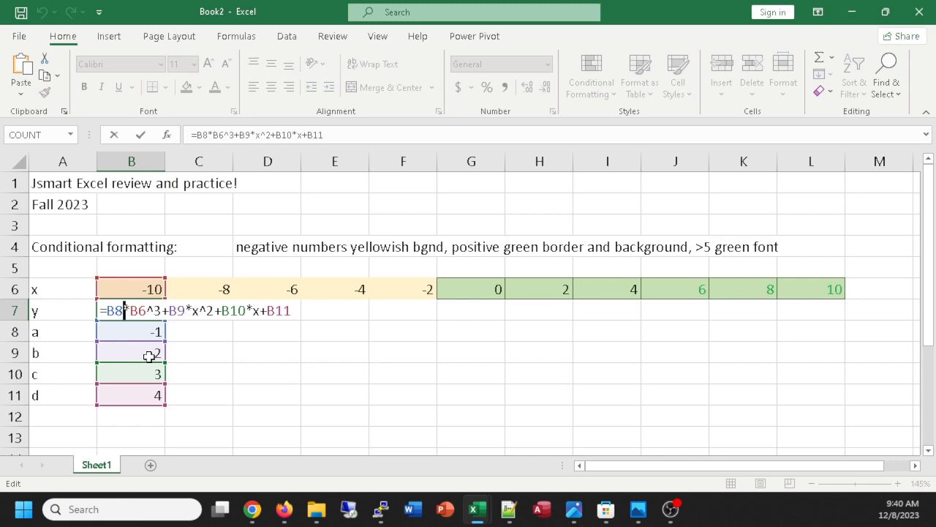
pyautogui.click(149, 356)
# Overwrite coefficient a in B8 with a stray backtick and re-enter it as -1.
pyautogui.click(150, 333)
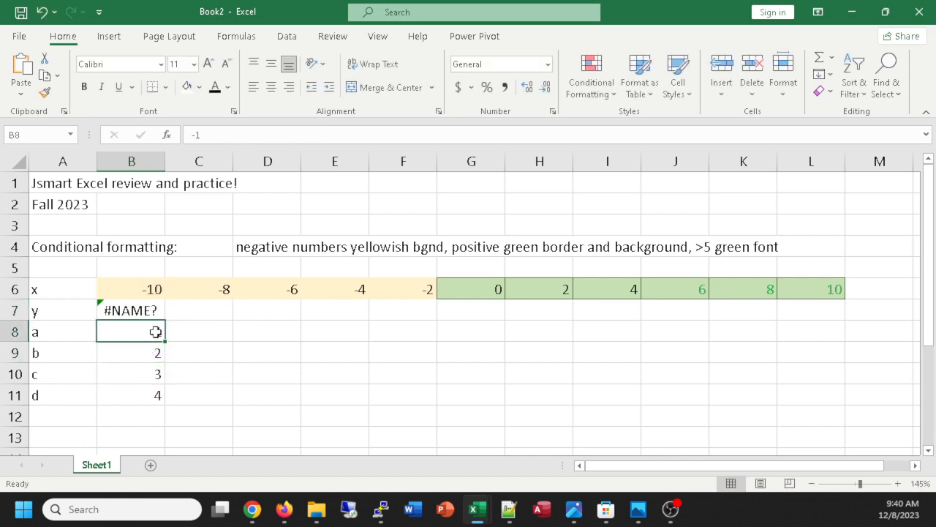
pyautogui.write('`')
pyautogui.press('Return')
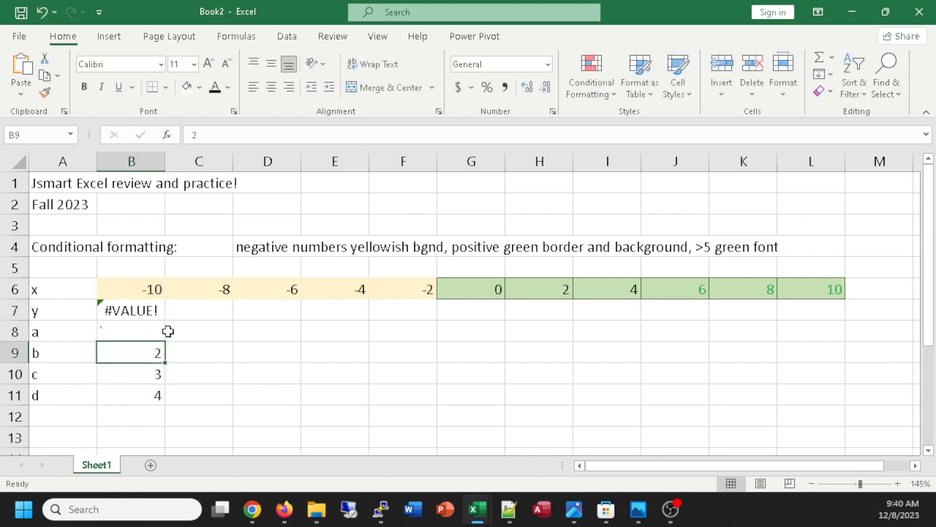
pyautogui.click(139, 331)
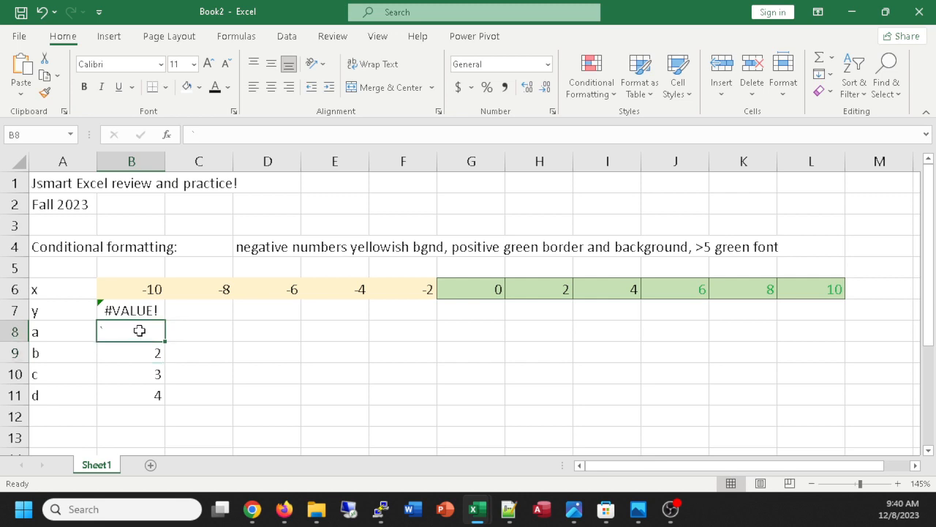
pyautogui.write('-1')
pyautogui.press('Return')
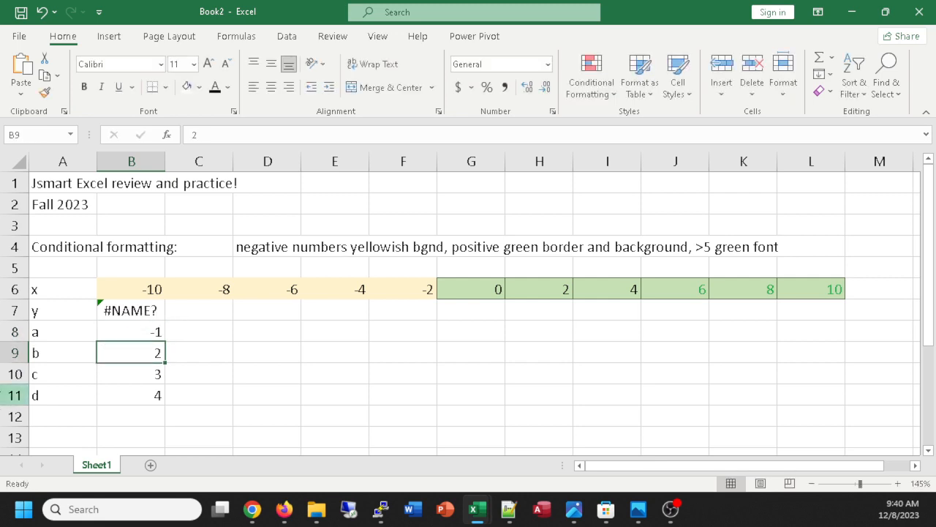
# Replace both literal x entries in the B7 formula with references to cell B6.
pyautogui.click(126, 304)
pyautogui.doubleClick(125, 309)
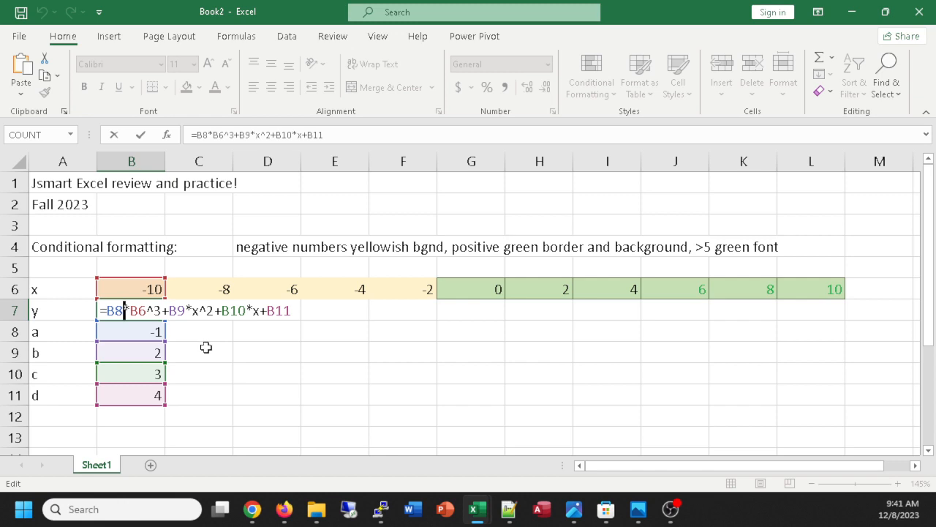
pyautogui.click(261, 310)
pyautogui.doubleClick(196, 311)
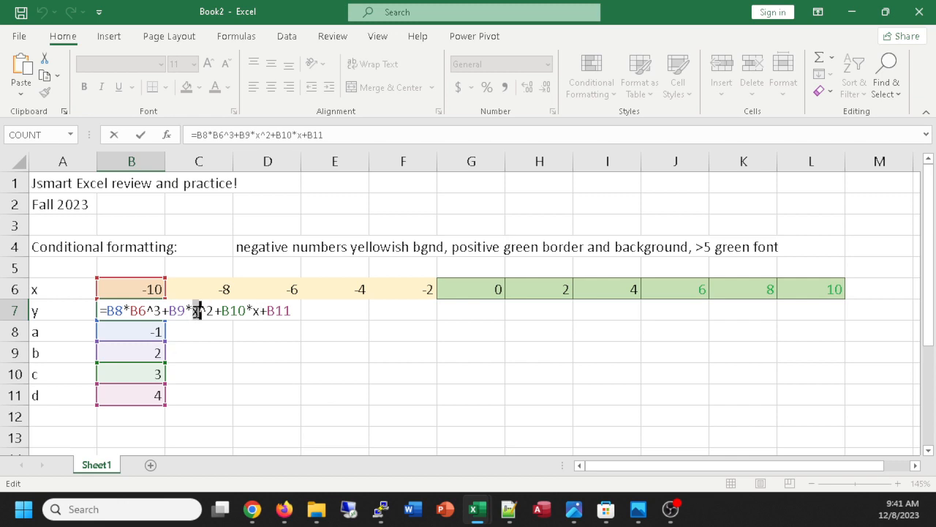
pyautogui.click(122, 289)
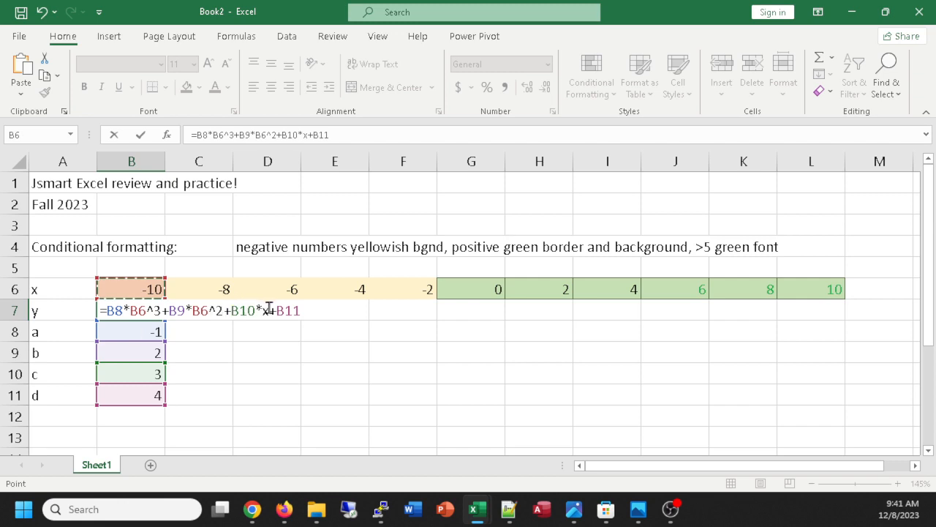
pyautogui.doubleClick(261, 311)
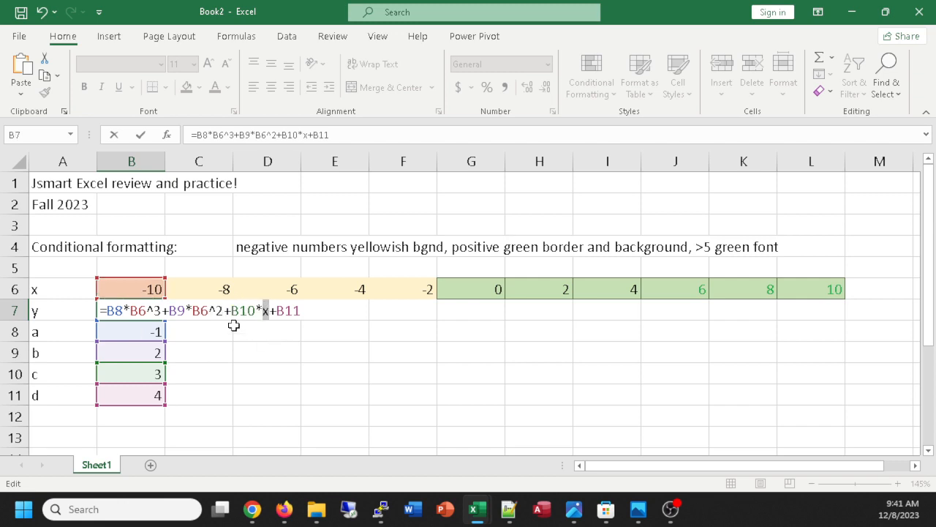
pyautogui.click(135, 287)
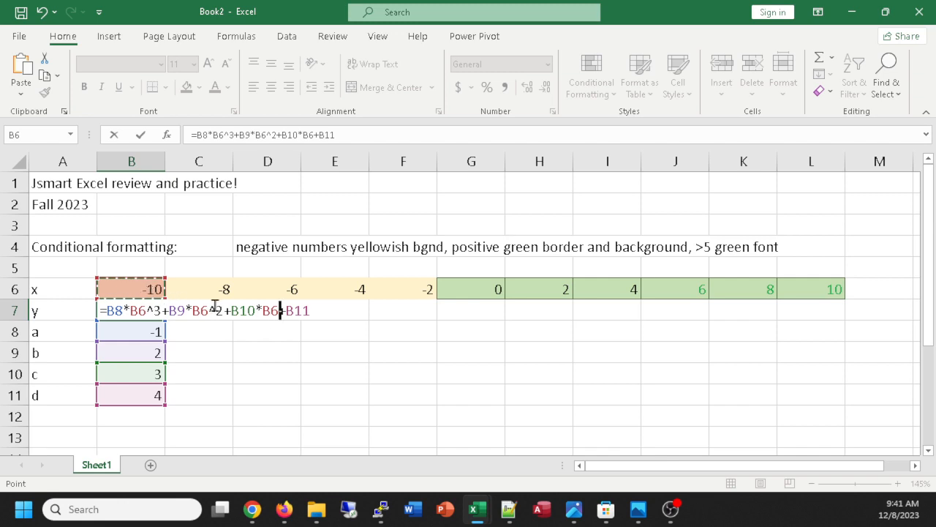
pyautogui.press('Return')
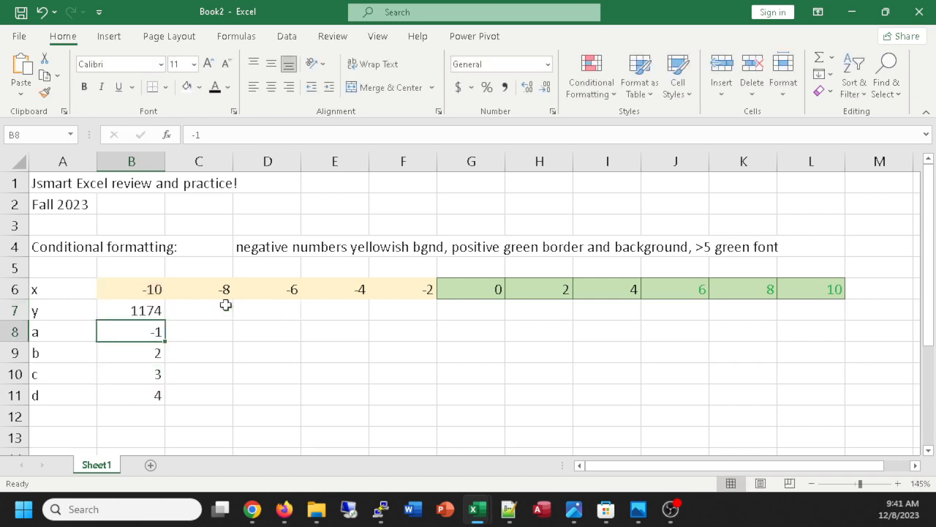
# Make the B8, B9, B10 and B11 references in the B7 formula absolute and fill the formula across to L7.
pyautogui.doubleClick(137, 310)
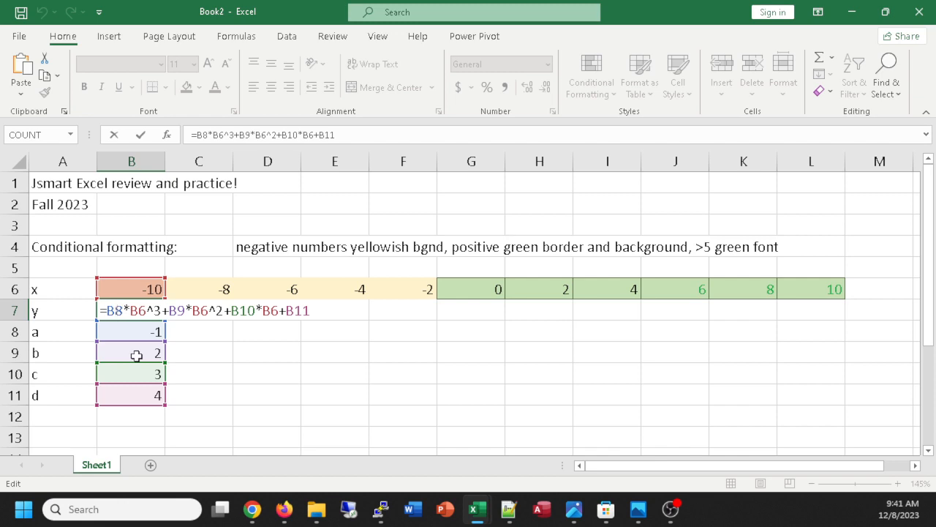
pyautogui.press('F4')
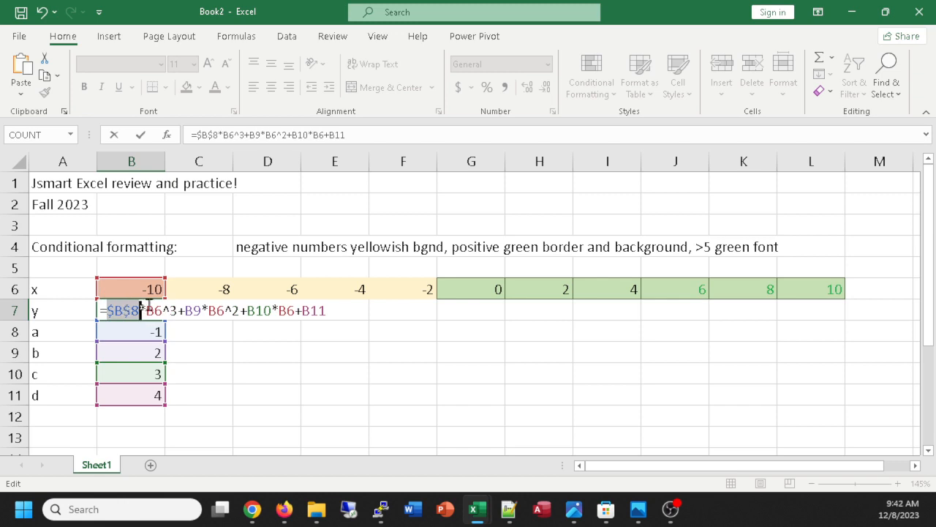
pyautogui.click(194, 311)
pyautogui.press('F4')
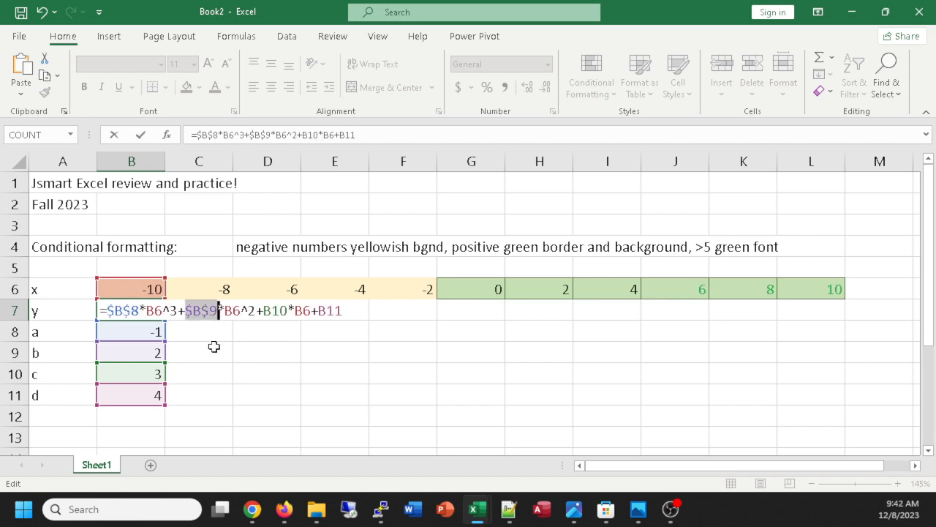
pyautogui.click(281, 311)
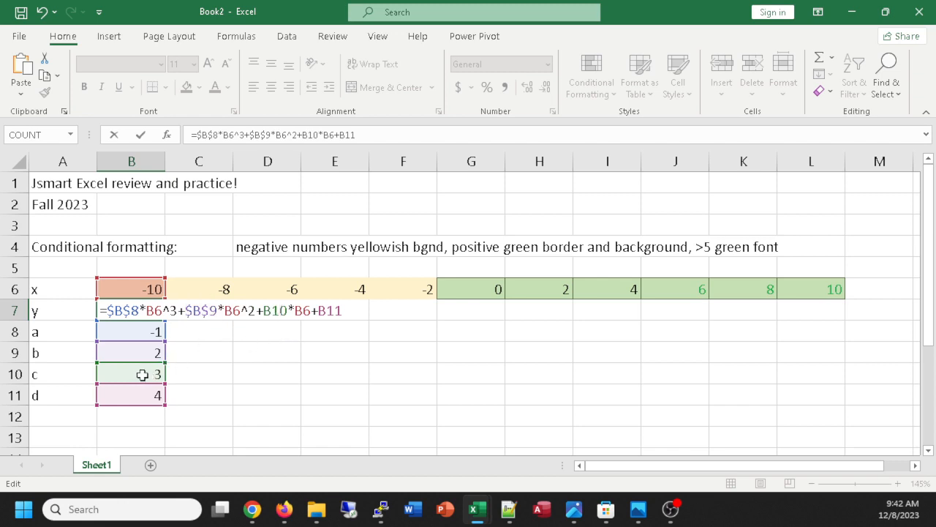
pyautogui.press('F4')
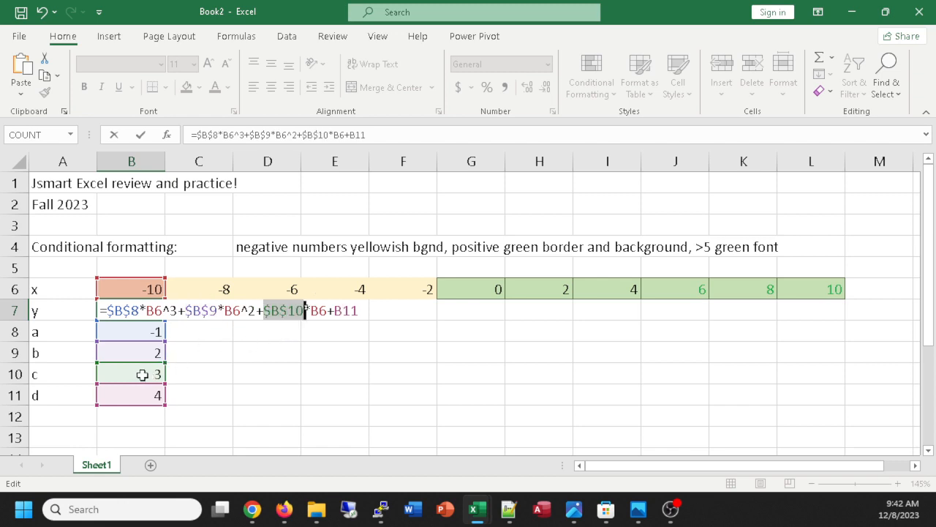
pyautogui.click(344, 311)
pyautogui.press('F4')
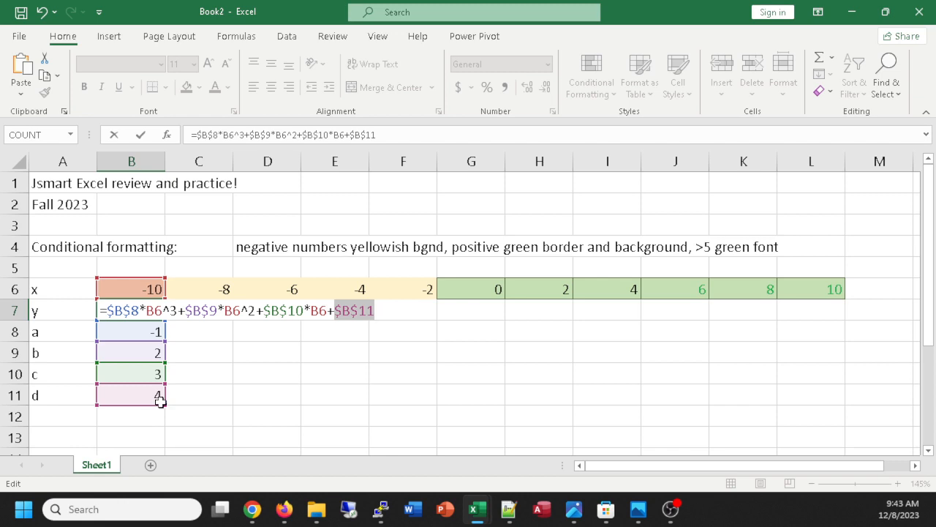
pyautogui.press('Return')
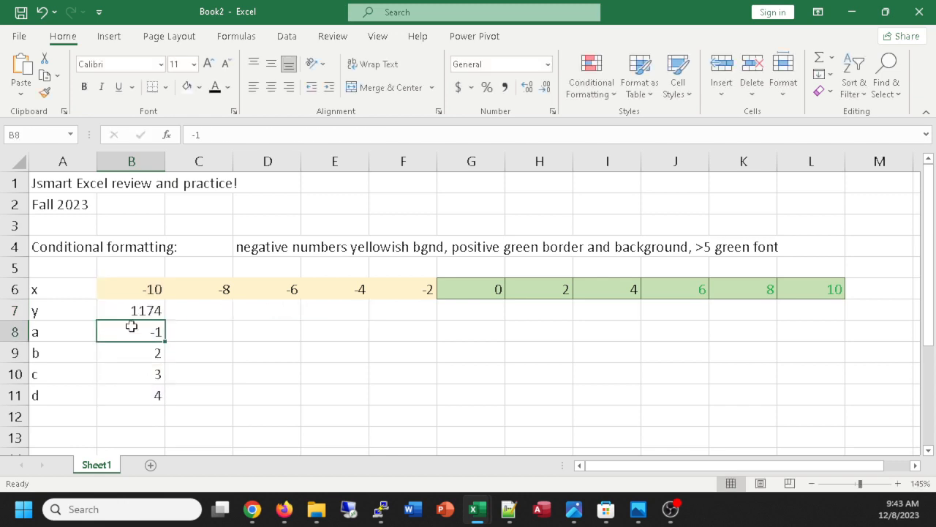
pyautogui.click(138, 315)
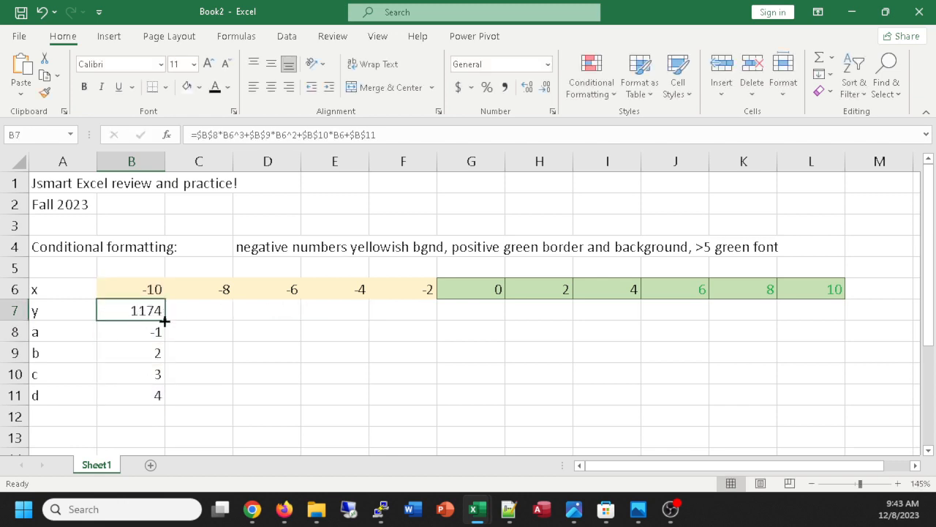
pyautogui.moveTo(167, 320); pyautogui.dragTo(842, 325)
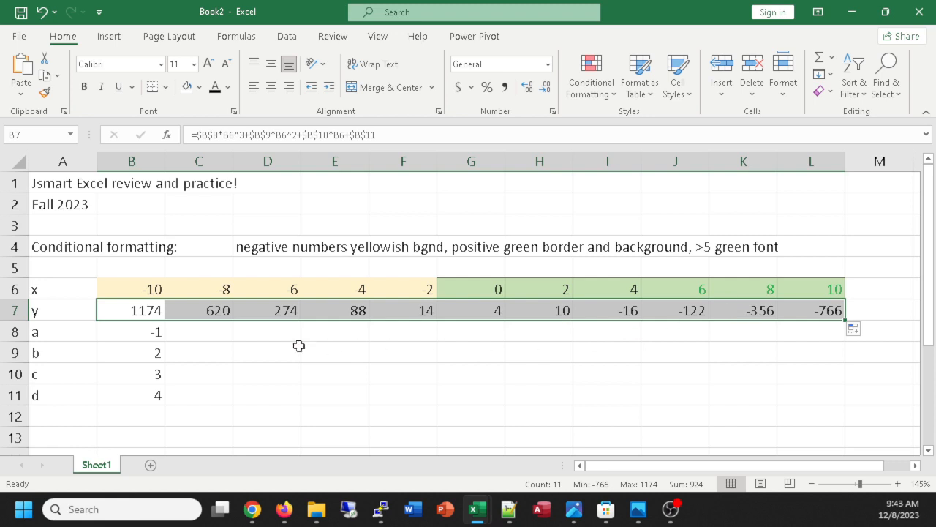
# Review the absolute coefficient references and the x references in the y formula in B7 without editing it.
pyautogui.doubleClick(132, 310)
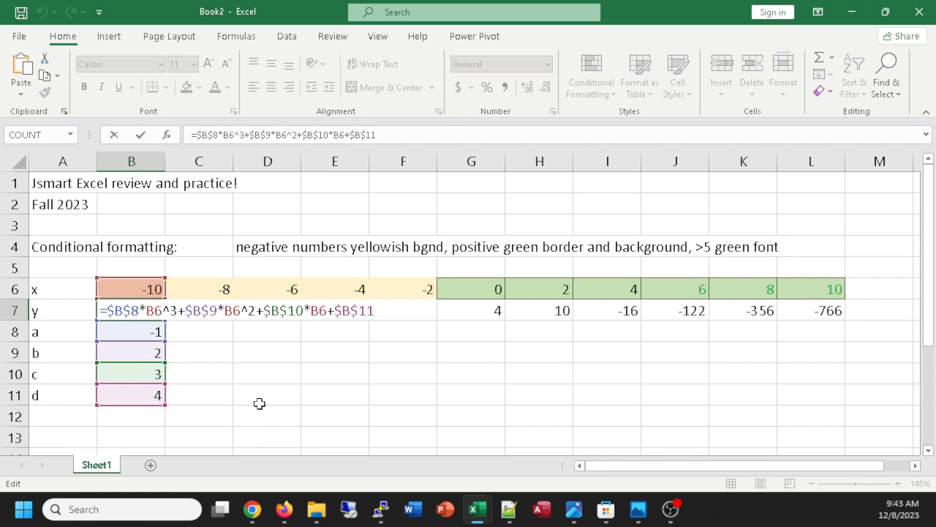
pyautogui.click(259, 403)
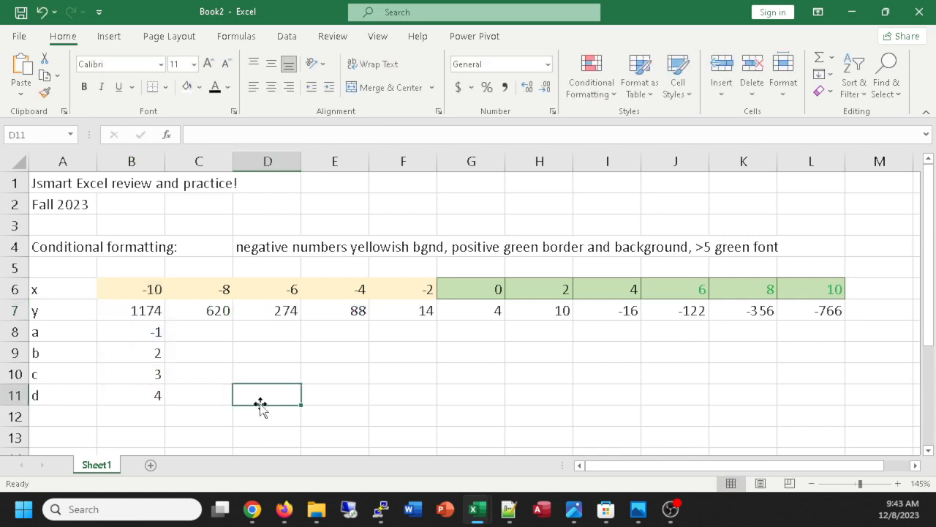
pyautogui.doubleClick(136, 310)
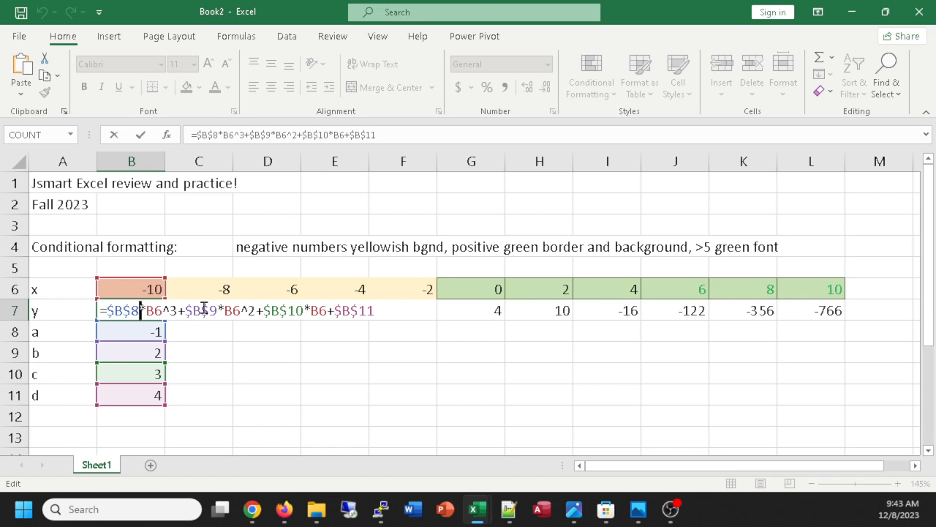
pyautogui.press('Return')
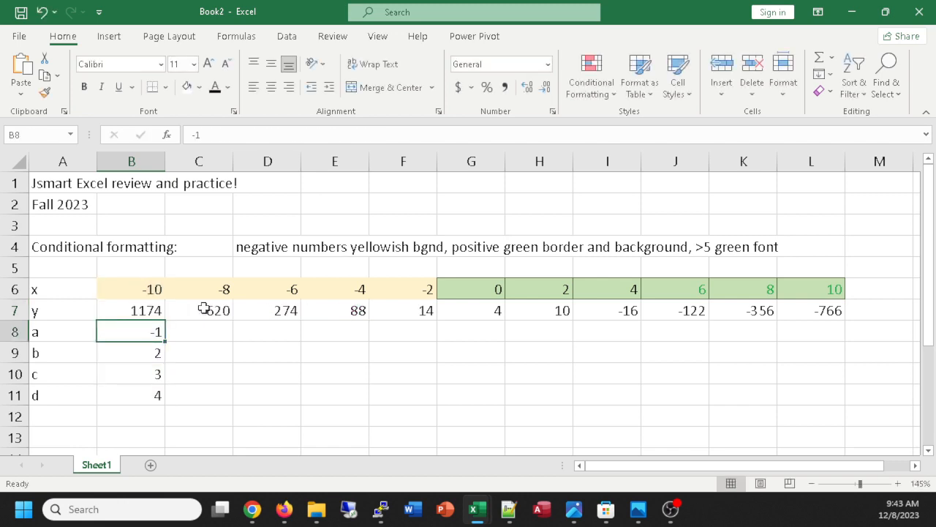
# Start inserting a chart for the y values in B7:L7 and choose the Line chart category.
pyautogui.moveTo(125, 307); pyautogui.dragTo(830, 311)
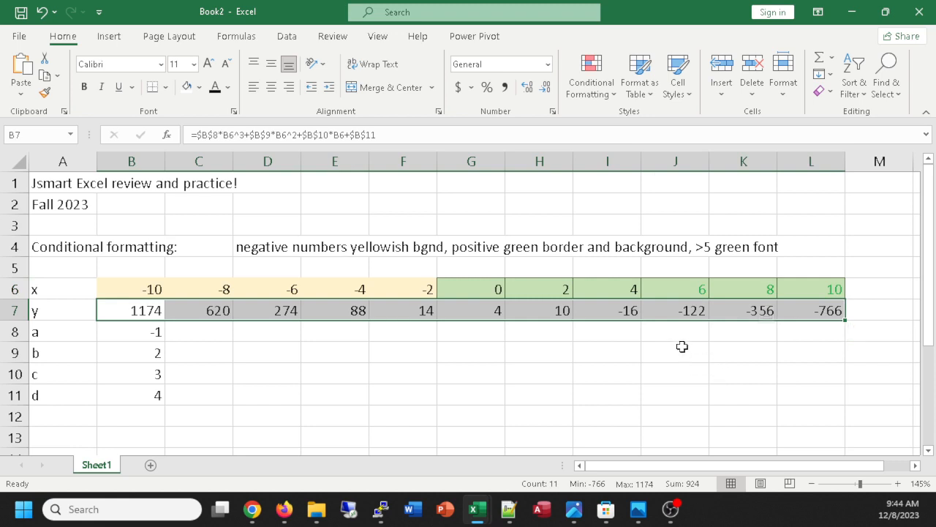
pyautogui.scroll(-4, 681, 347)
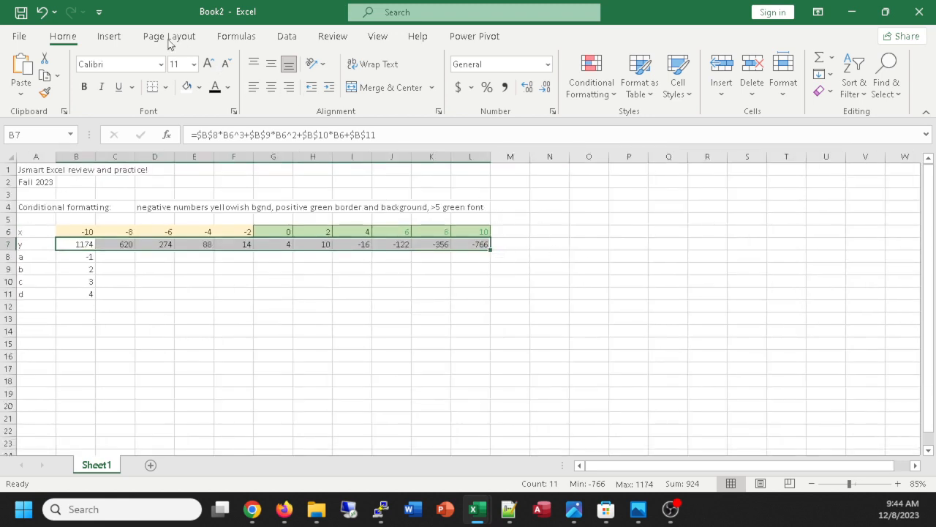
pyautogui.click(121, 39)
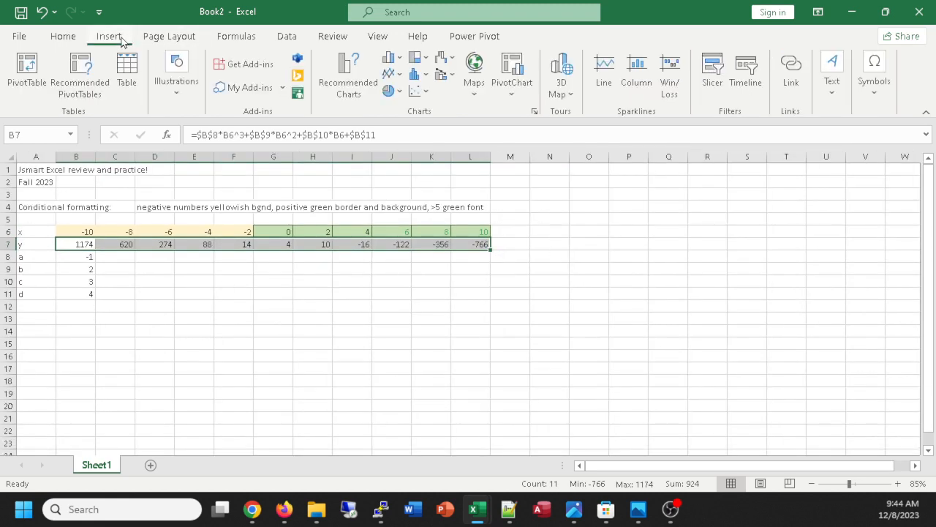
pyautogui.click(345, 71)
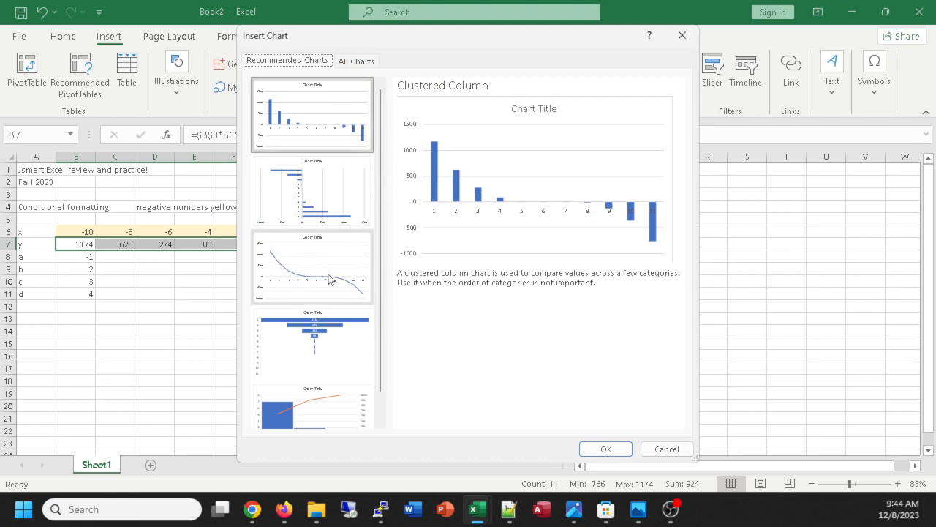
pyautogui.click(360, 61)
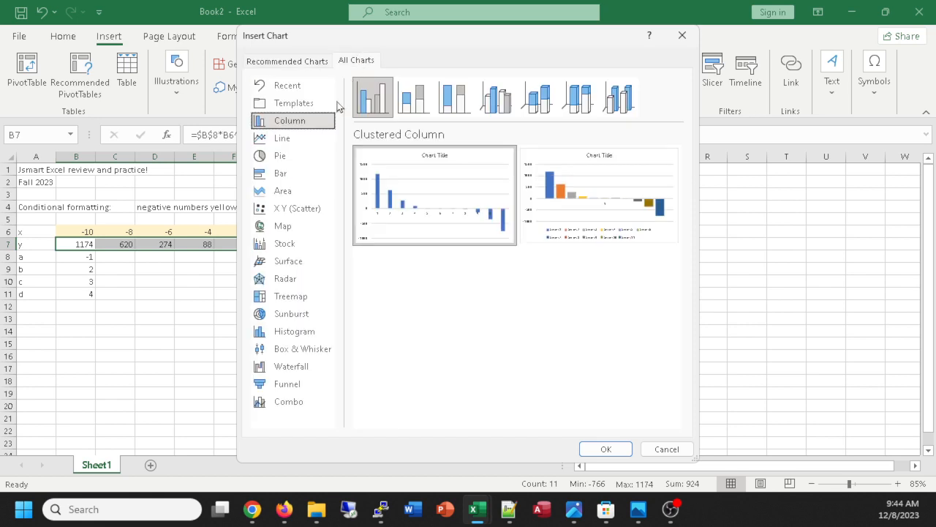
pyautogui.click(284, 141)
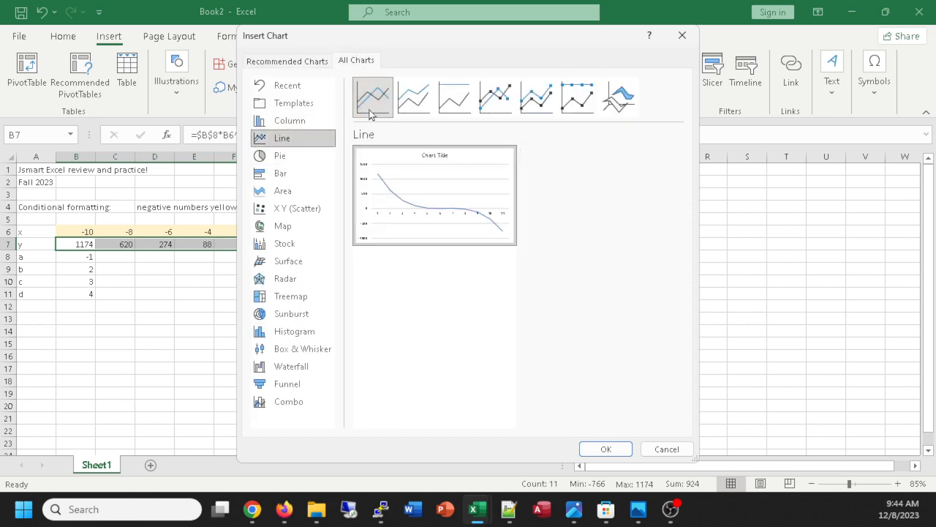
# Preview the Stacked Line, 100% Stacked Line, marker and 3-D Line variants for the y data.
pyautogui.click(413, 97)
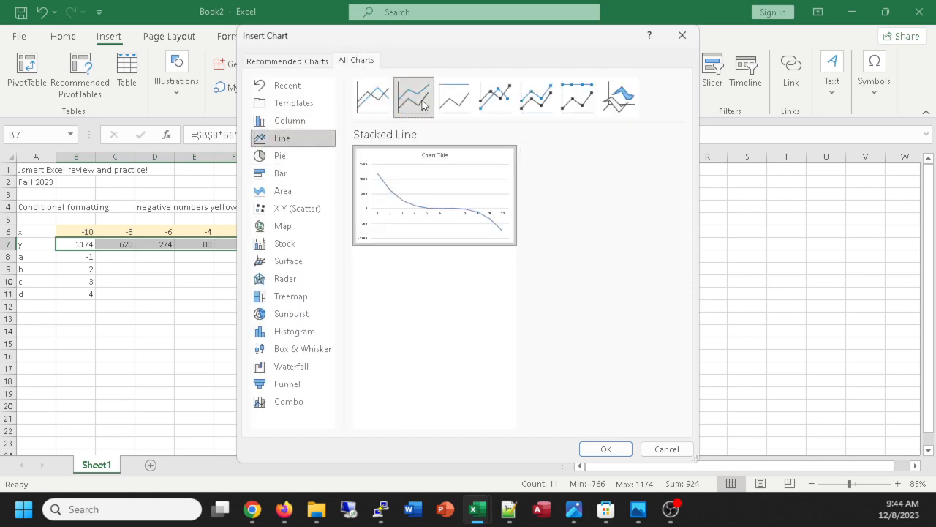
pyautogui.click(452, 100)
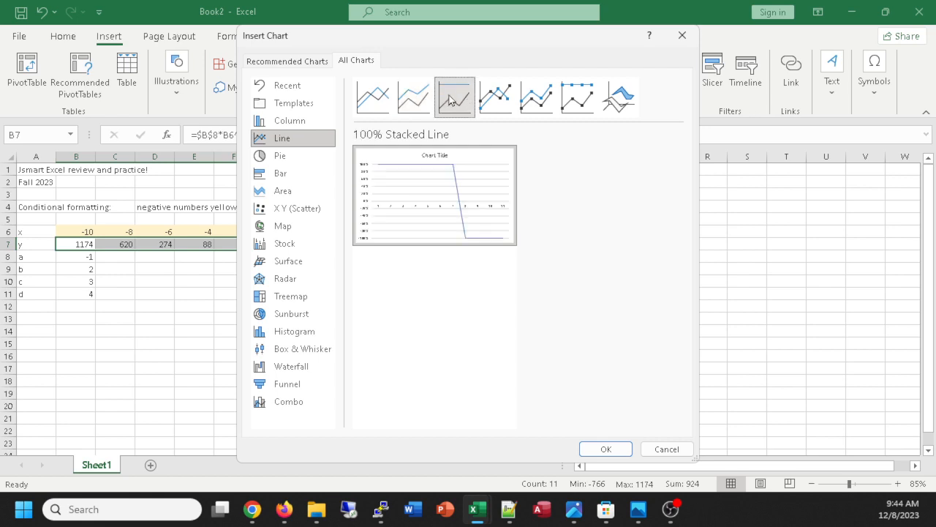
pyautogui.click(488, 103)
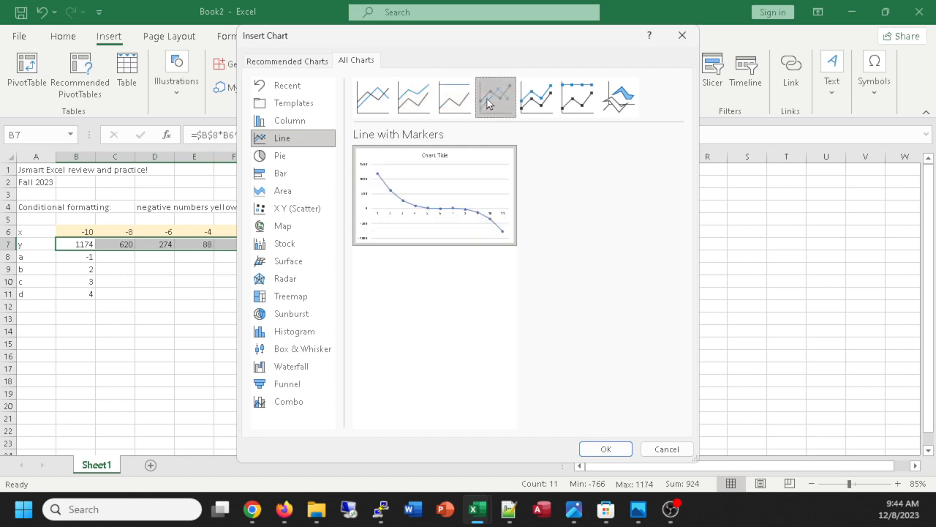
pyautogui.click(540, 99)
pyautogui.click(587, 101)
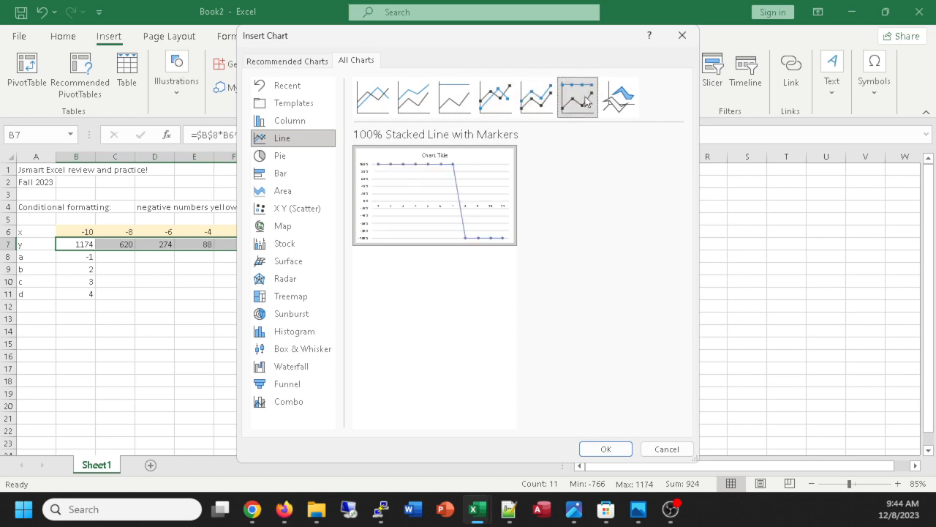
pyautogui.click(625, 100)
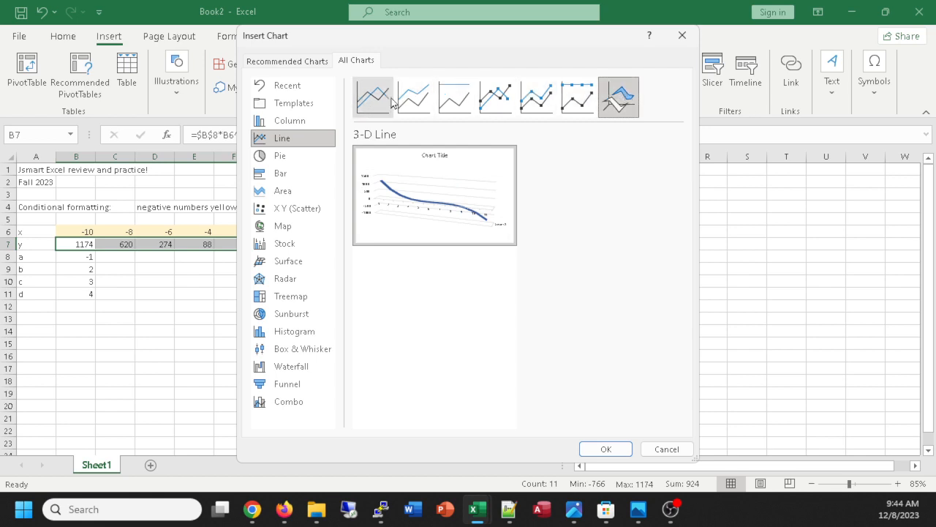
# Insert a Line with Markers chart of the y values and place it beside the data, across about columns N to U.
pyautogui.click(503, 102)
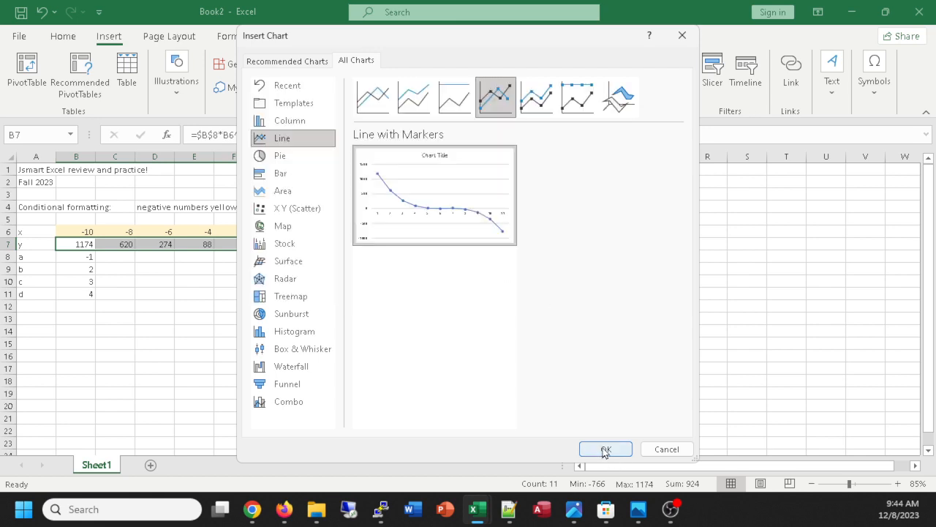
pyautogui.click(605, 449)
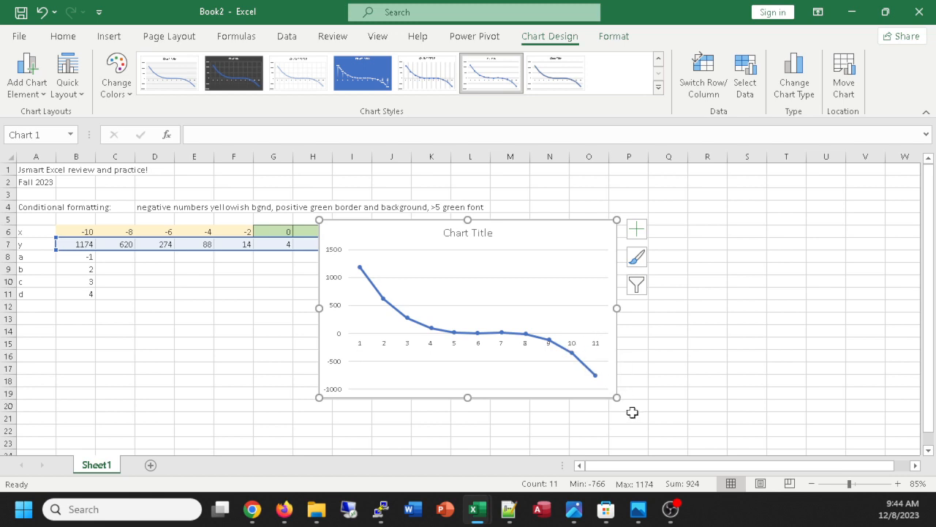
pyautogui.moveTo(423, 232); pyautogui.dragTo(619, 199)
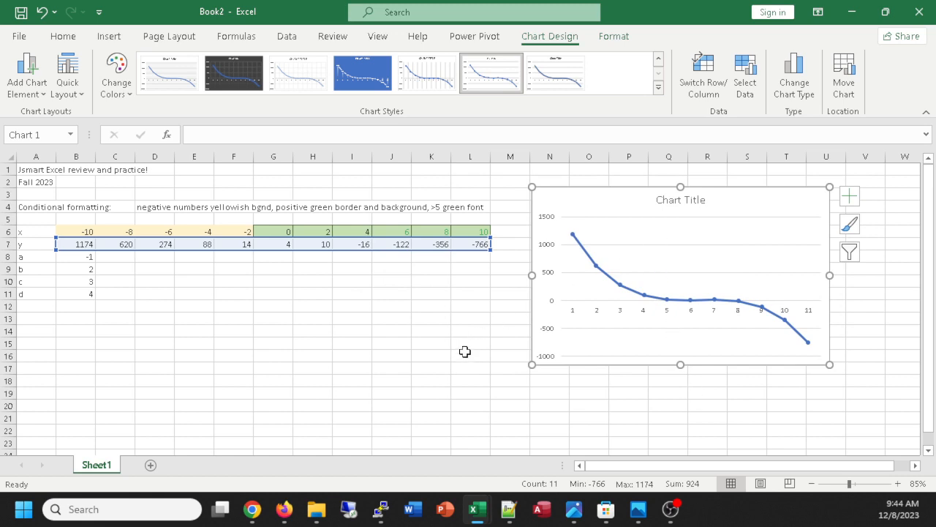
pyautogui.click(327, 308)
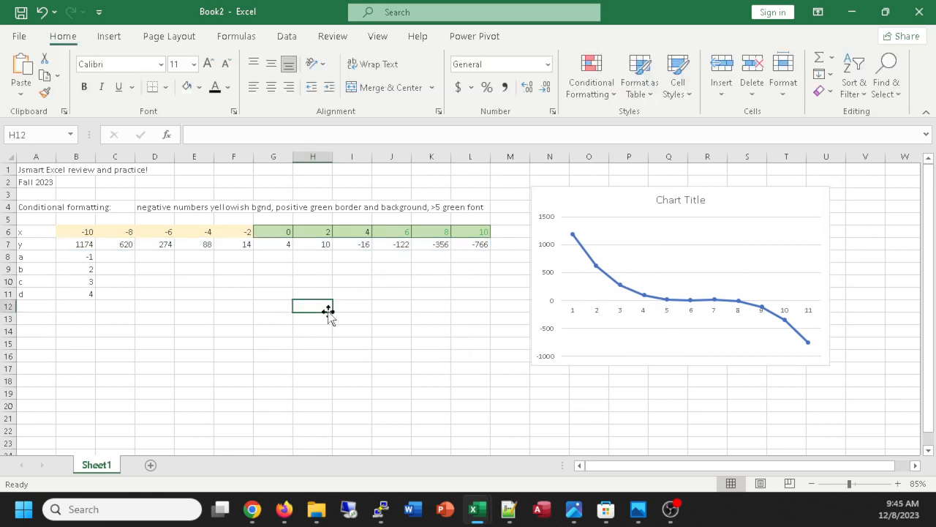
# Set coefficient a in B8 to -2, b in B9 to 4 and c in B10 to 8.
pyautogui.click(72, 268)
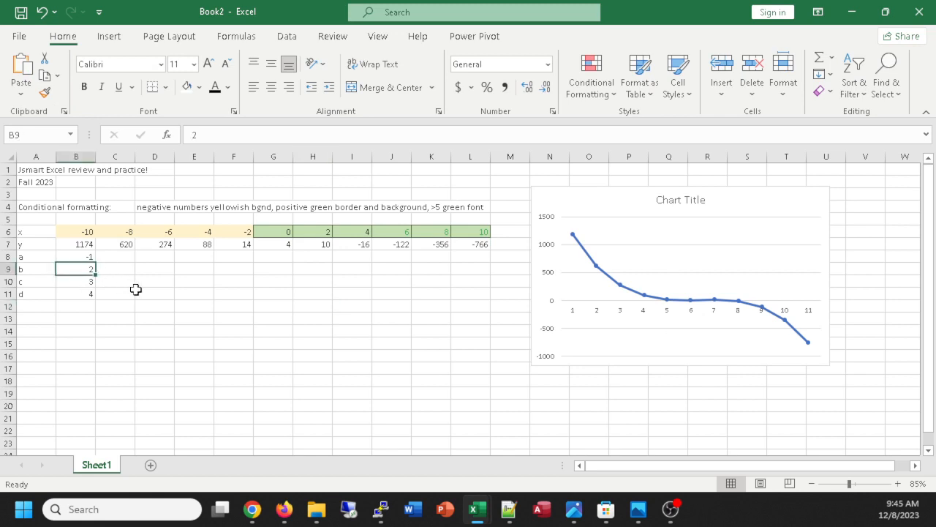
pyautogui.click(79, 256)
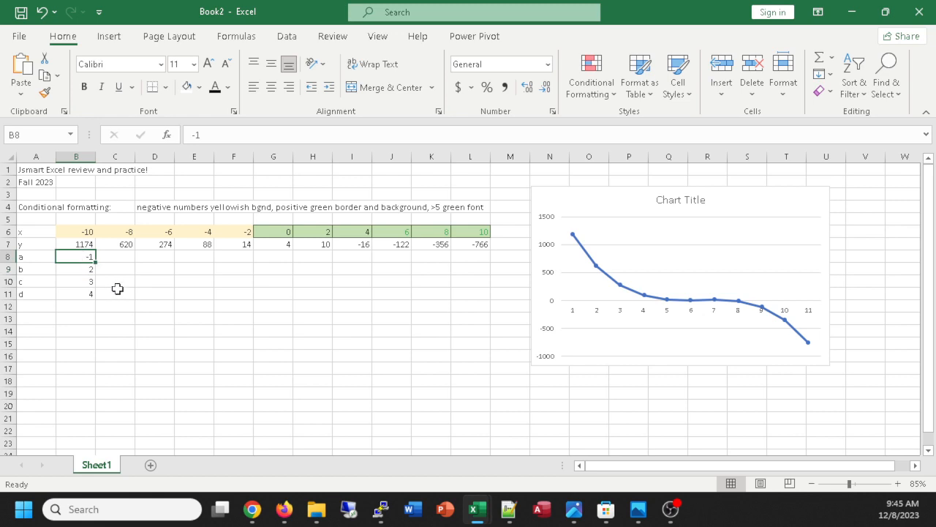
pyautogui.write('-2')
pyautogui.press('Return')
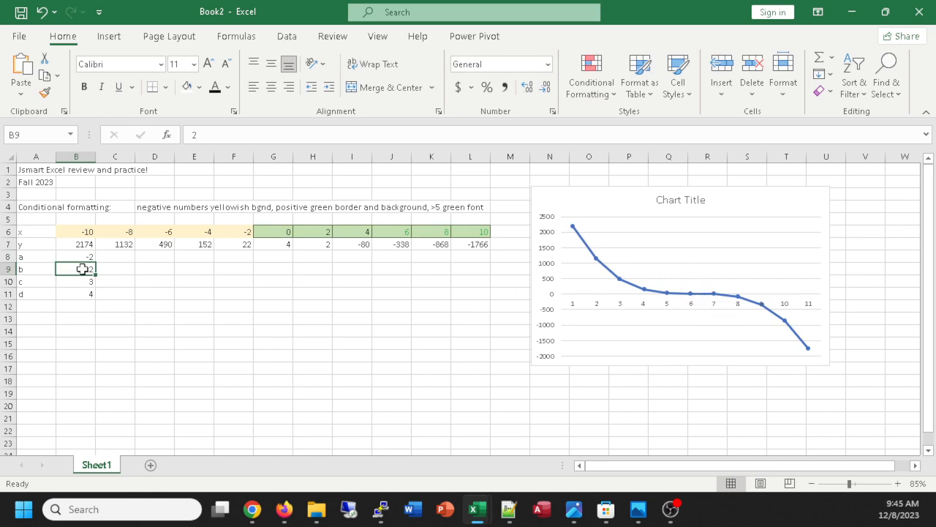
pyautogui.write('4')
pyautogui.press('Return')
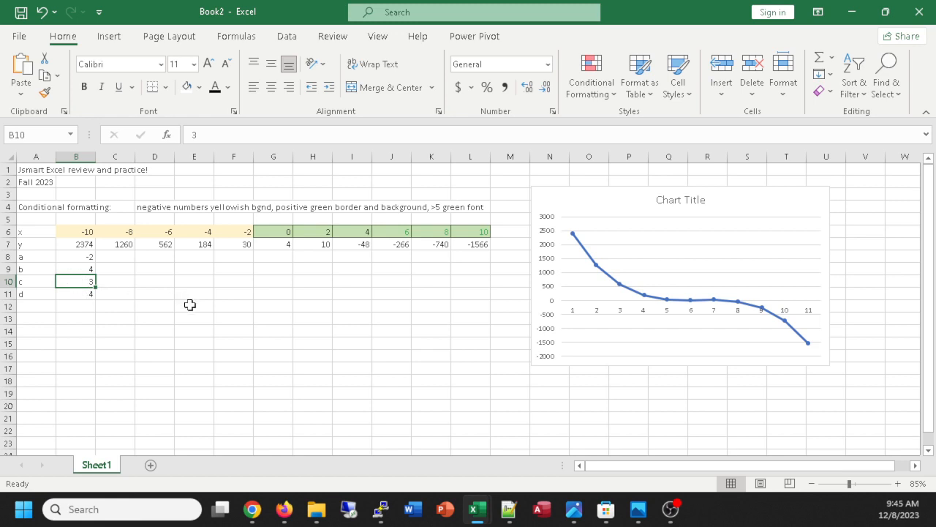
pyautogui.write('8')
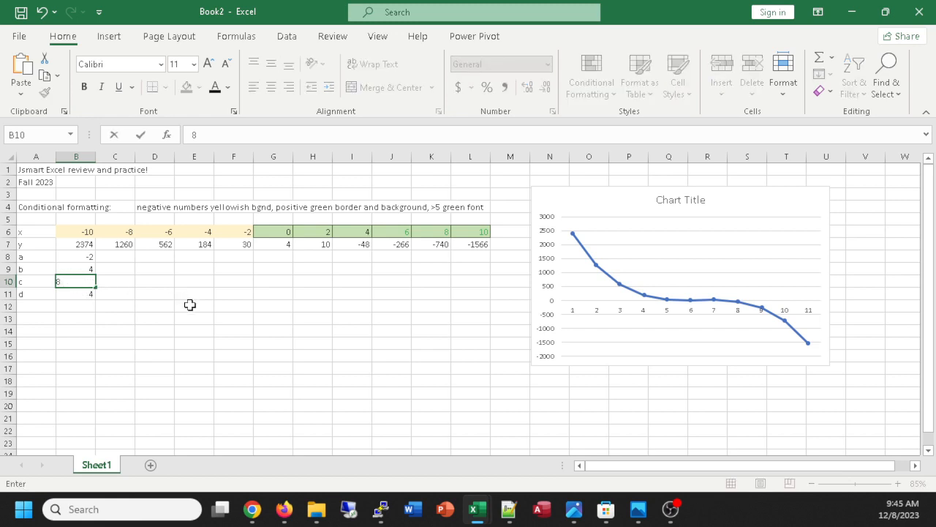
pyautogui.press('Return')
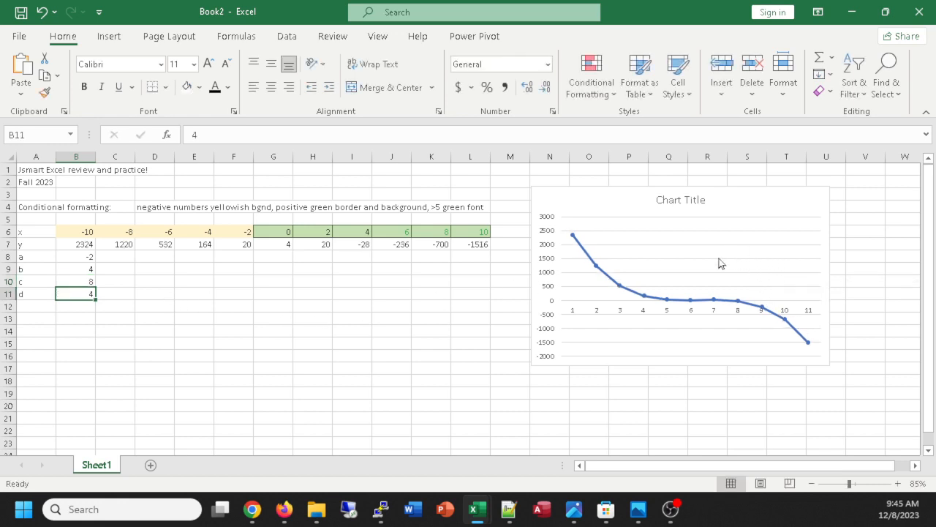
# Set coefficient a in B8 to 10 and keep that cell selected.
pyautogui.click(76, 257)
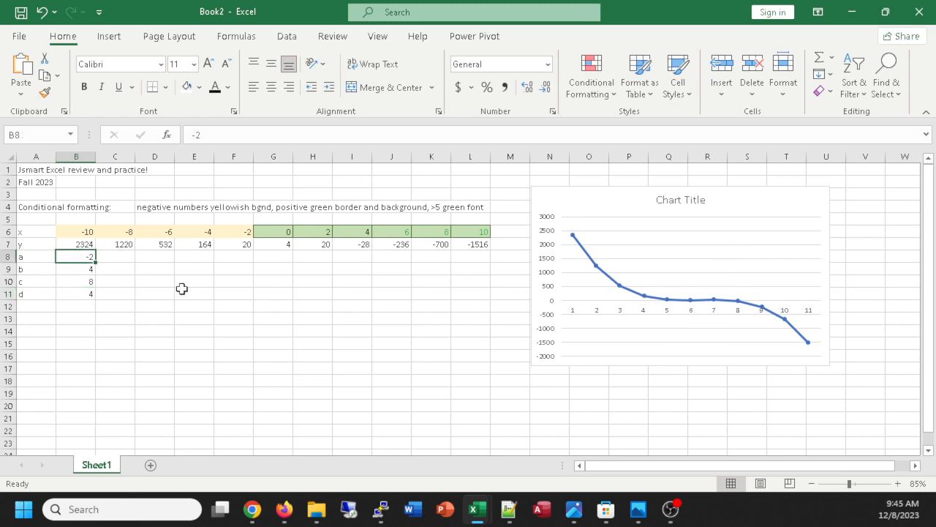
pyautogui.write('10')
pyautogui.press('Return')
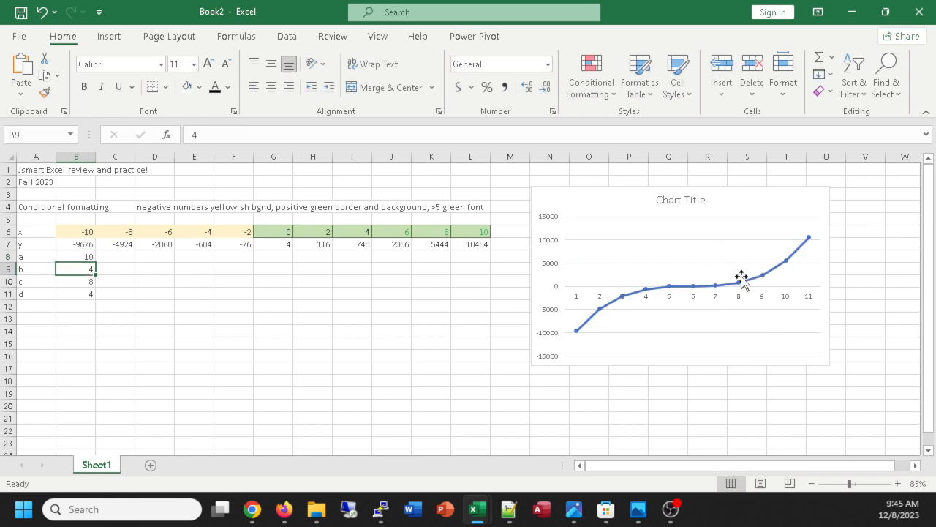
pyautogui.click(78, 256)
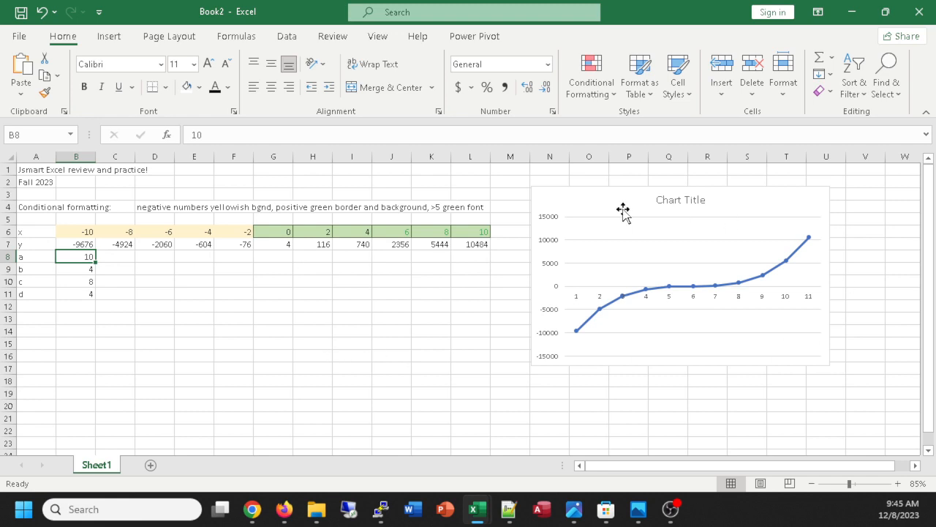
# Move the chart down about two rows and replace its title with "polynomial", closing the formatting options.
pyautogui.moveTo(608, 203); pyautogui.dragTo(643, 217)
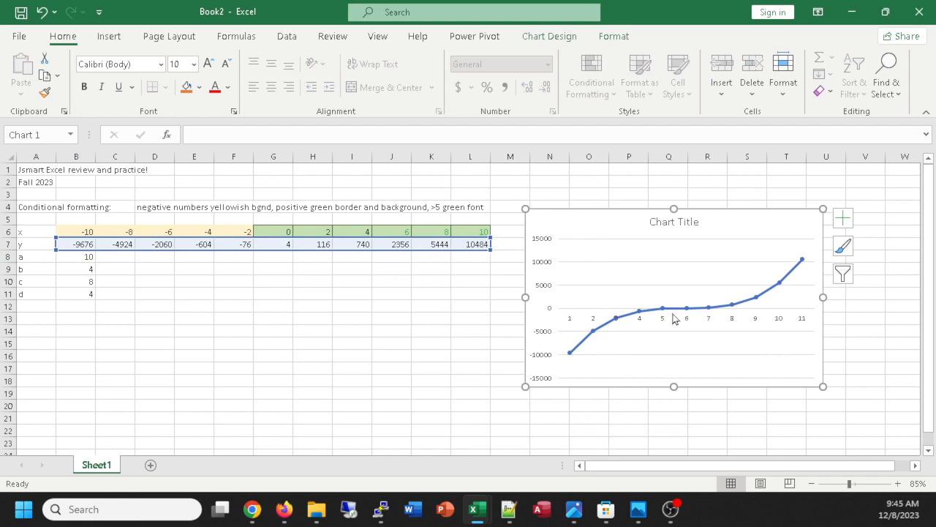
pyautogui.doubleClick(680, 221)
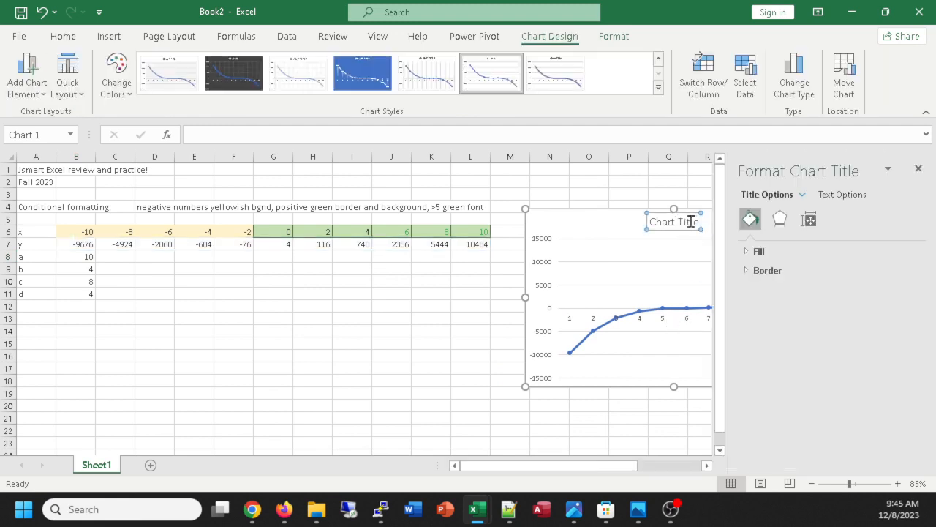
pyautogui.moveTo(683, 221); pyautogui.dragTo(616, 237)
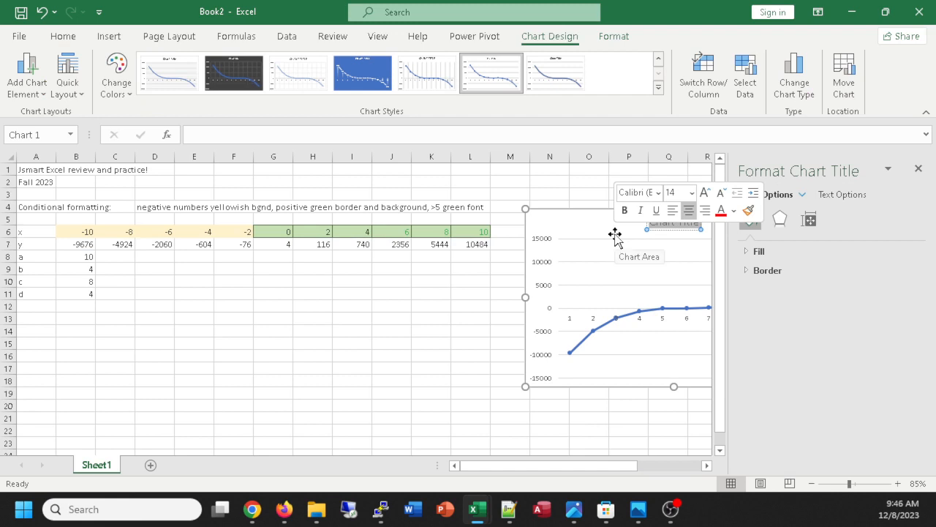
pyautogui.write('poly')
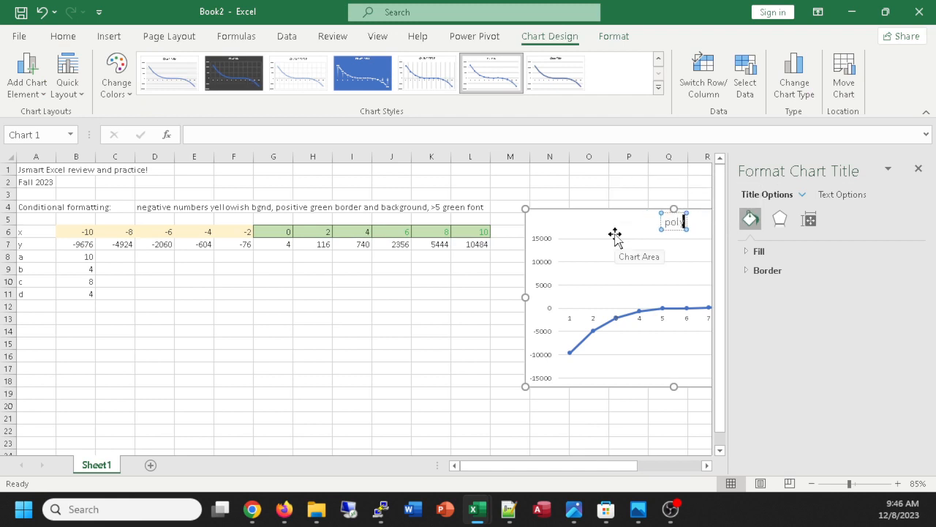
pyautogui.write('nomial')
pyautogui.click(618, 225)
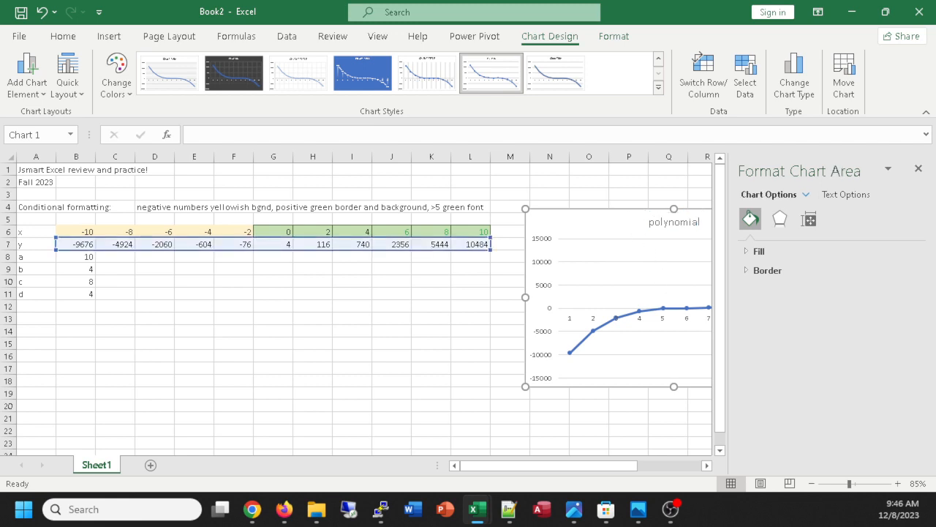
pyautogui.click(918, 169)
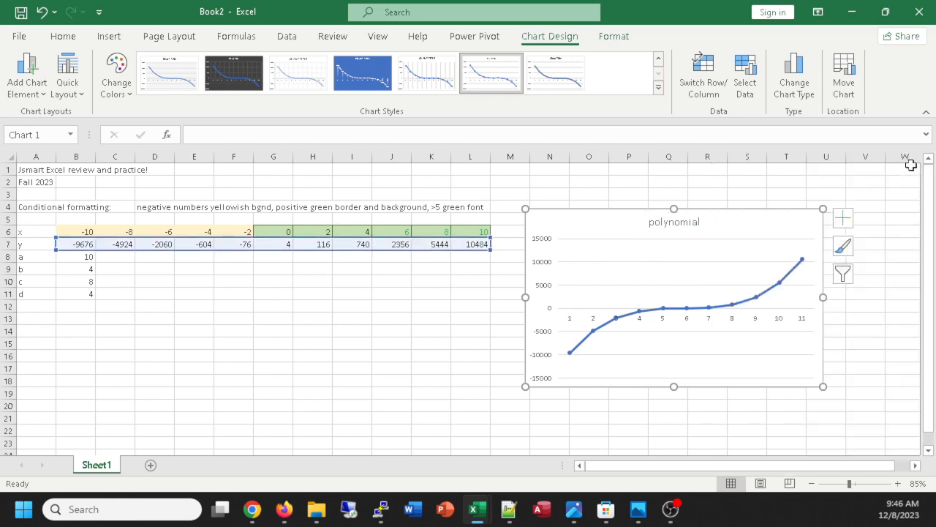
# Turn on data labels for the polynomial chart, trying out its data table and turning that back off.
pyautogui.click(843, 217)
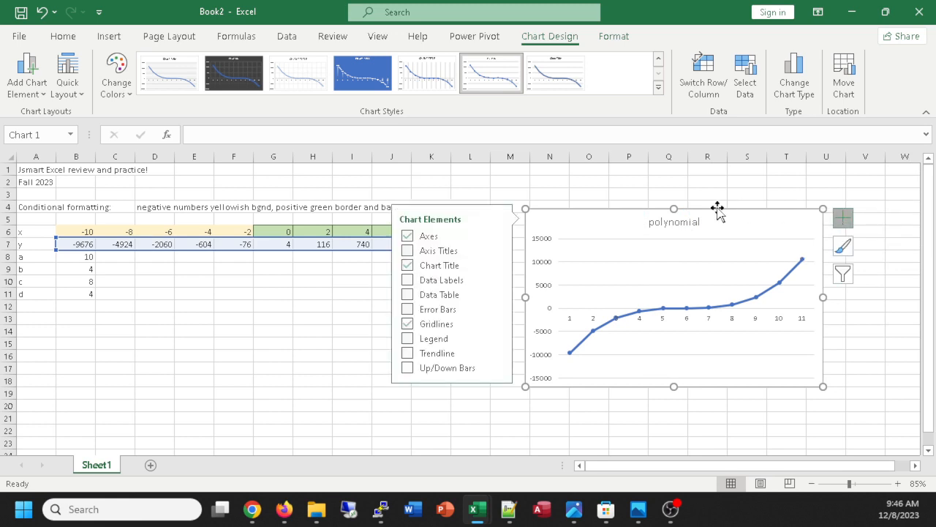
pyautogui.click(407, 280)
pyautogui.click(408, 280)
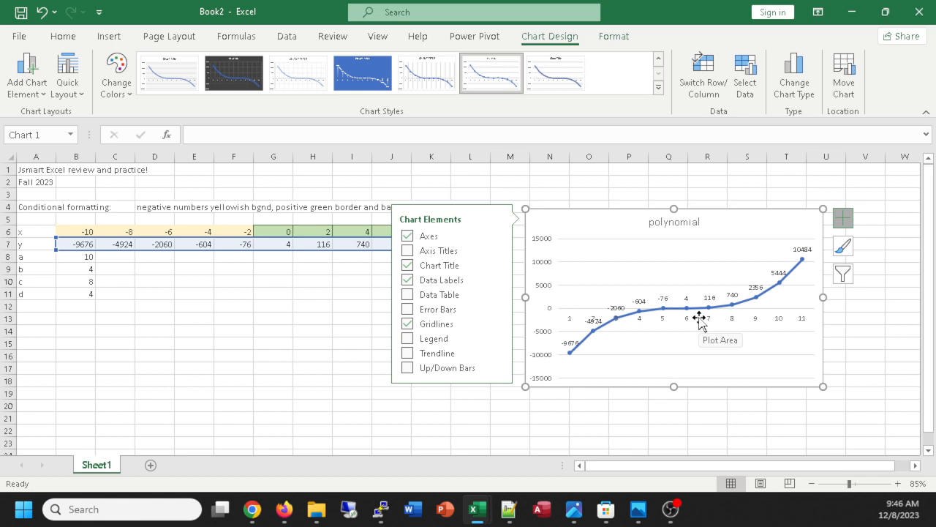
pyautogui.click(408, 295)
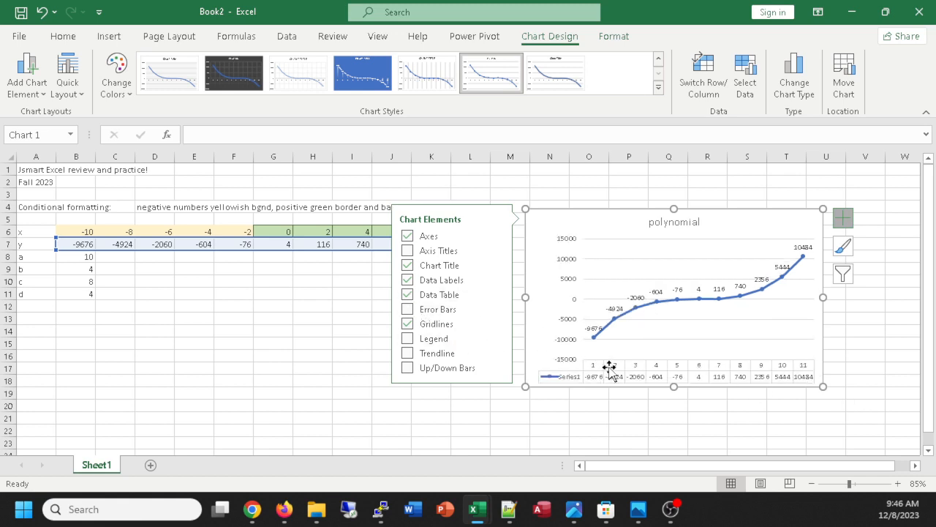
pyautogui.click(408, 296)
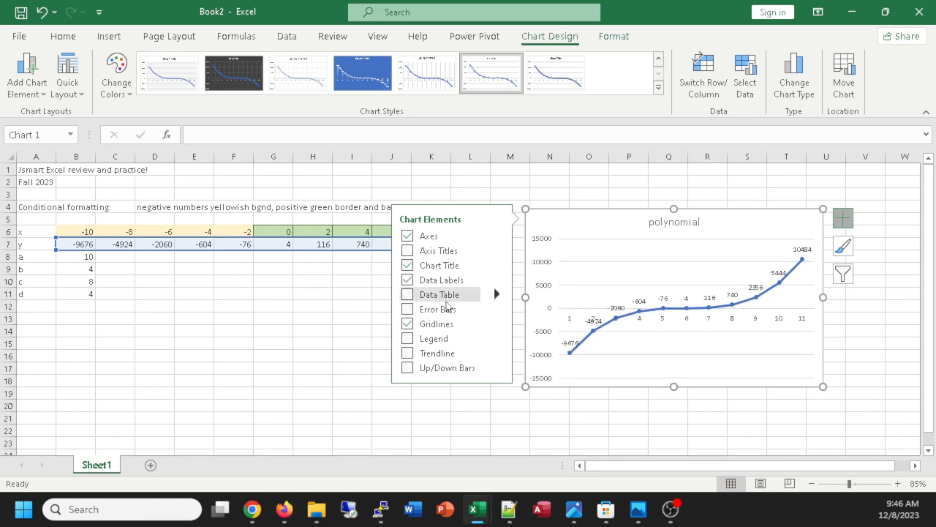
# Add axis titles to the polynomial chart and replace the vertical axis title with "y".
pyautogui.click(408, 252)
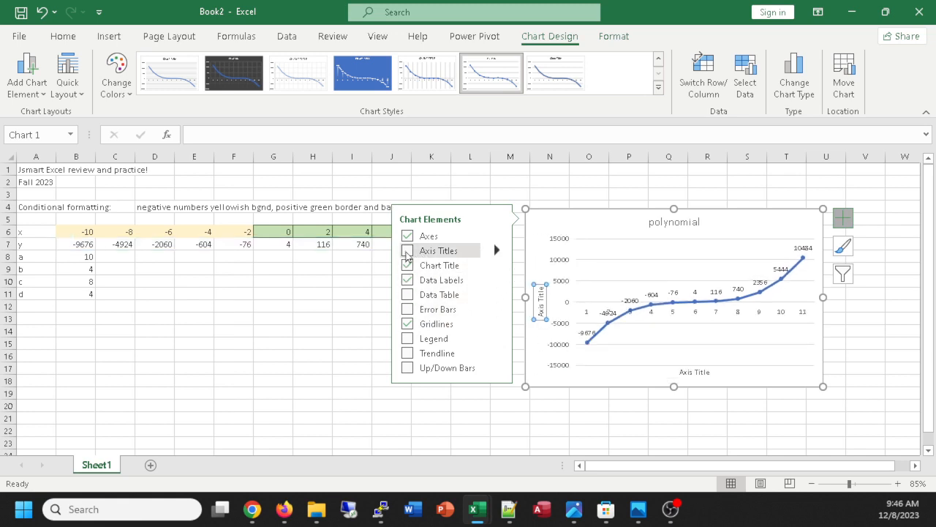
pyautogui.doubleClick(543, 312)
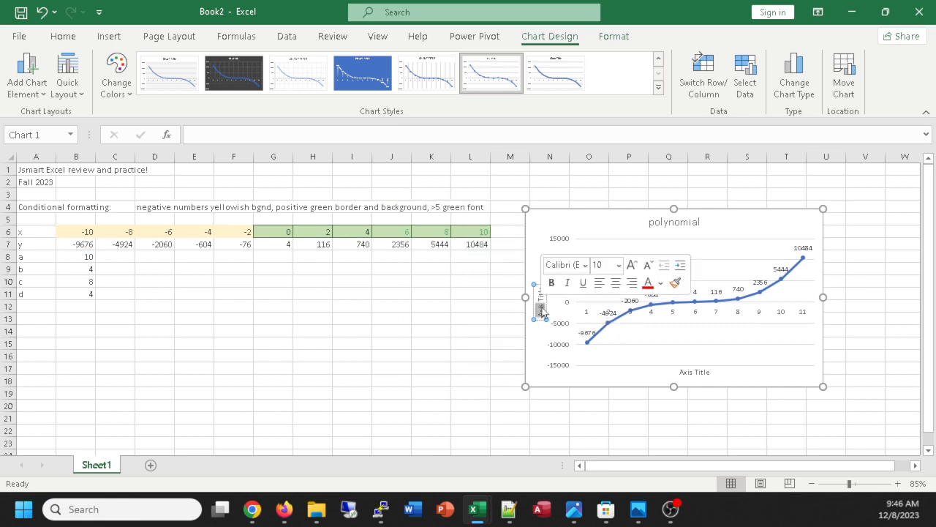
pyautogui.tripleClick(543, 312)
pyautogui.press('BackSpace')
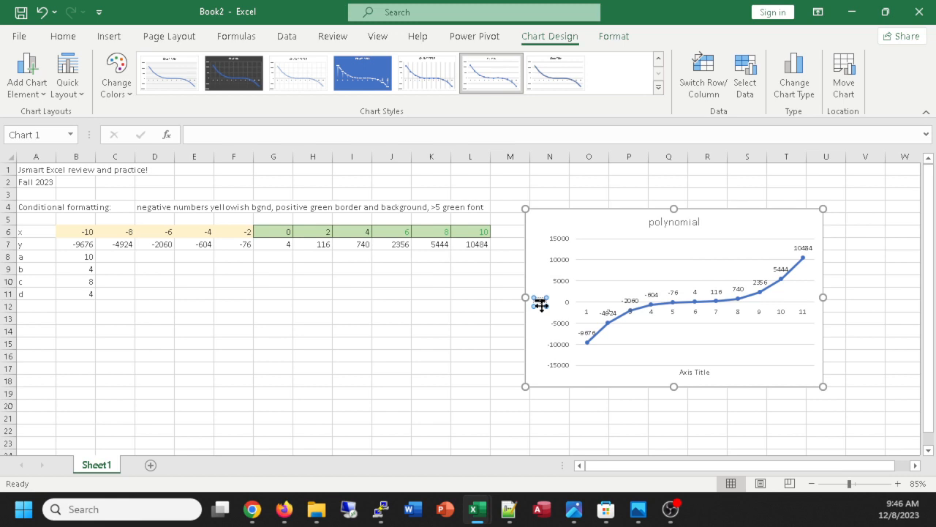
pyautogui.write('y')
# Replace the chart's horizontal axis title with "x", closing the axis title formatting options.
pyautogui.doubleClick(695, 372)
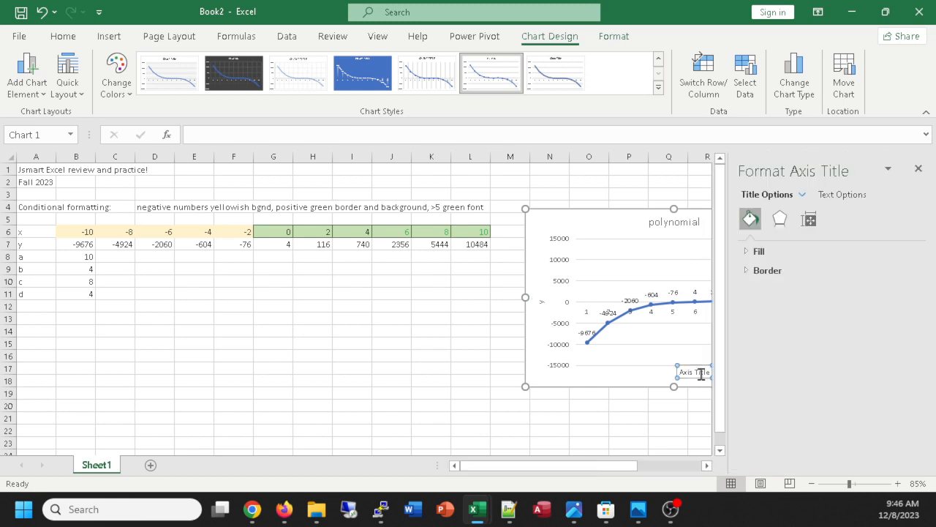
pyautogui.click(919, 168)
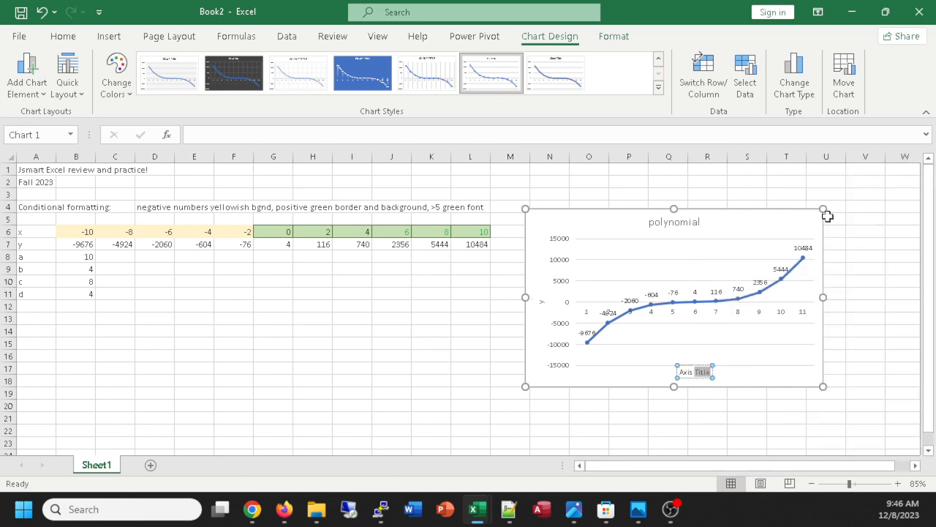
pyautogui.click(704, 369)
pyautogui.moveTo(707, 372); pyautogui.dragTo(666, 358)
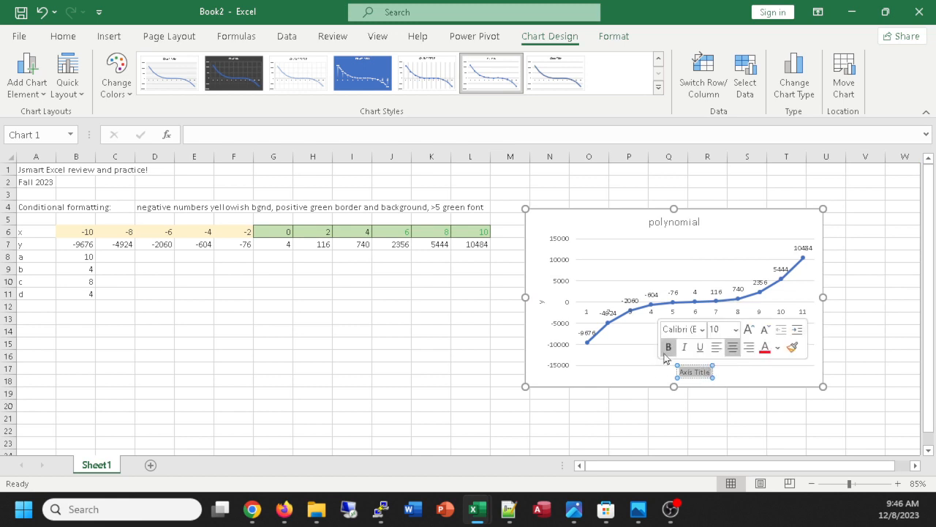
pyautogui.press('BackSpace')
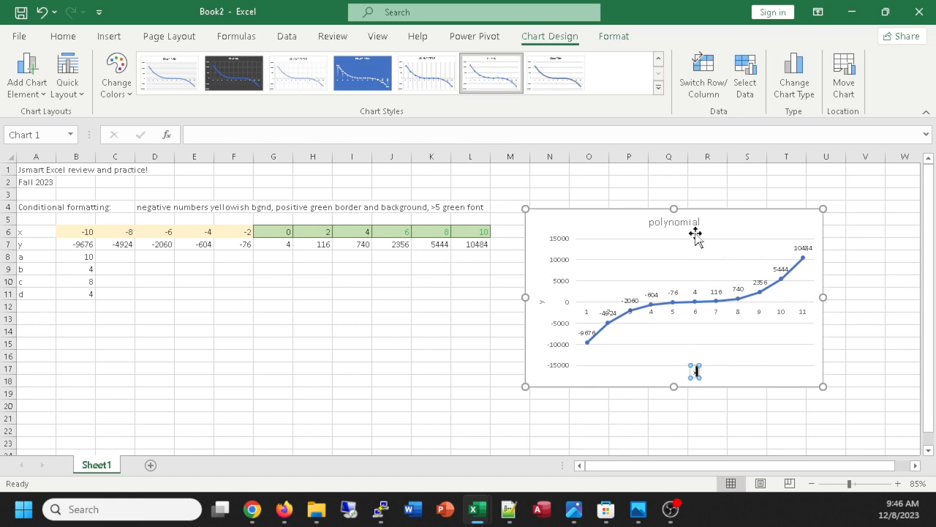
# Enlarge the "polynomial" chart title to font size 32, stepping the size up and down.
pyautogui.click(682, 225)
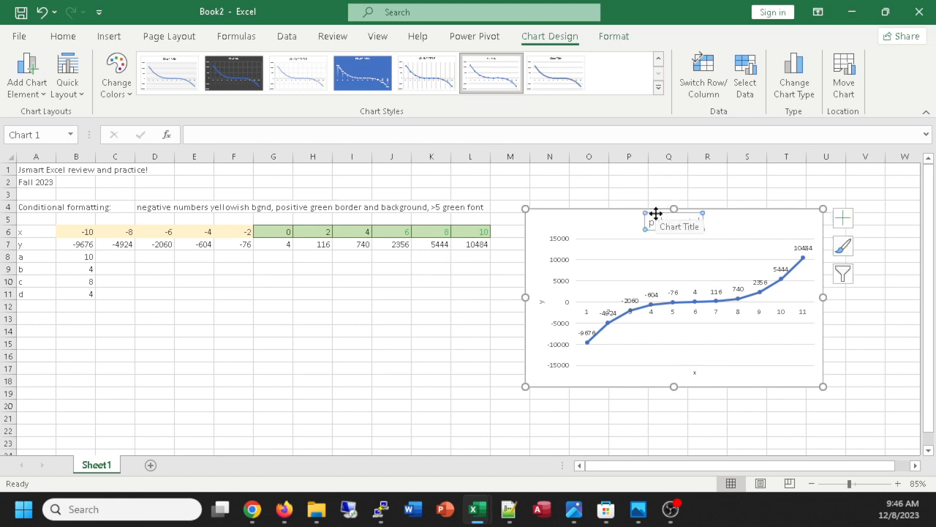
pyautogui.hotkey('ctrl', 'shift', '.')
pyautogui.hotkey('ctrl', 'shift', '.')
pyautogui.hotkey('ctrl', 'shift', '.')
pyautogui.hotkey('ctrl', 'shift', '.')
pyautogui.hotkey('ctrl', 'shift', '.')
pyautogui.hotkey('ctrl', 'shift', '.')
pyautogui.hotkey('ctrl', 'shift', '.')
pyautogui.hotkey('ctrl', 'shift', '.')
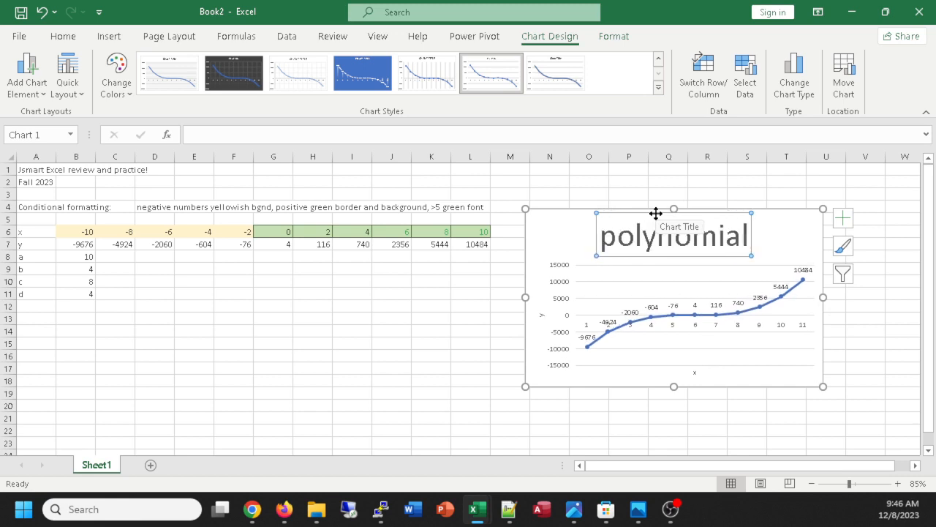
pyautogui.hotkey('ctrl', 'shift', ',')
pyautogui.hotkey('ctrl', 'shift', '.')
pyautogui.hotkey('ctrl', 'shift', '.')
pyautogui.hotkey('ctrl', 'shift', '.')
pyautogui.hotkey('ctrl', 'shift', '.')
pyautogui.hotkey('ctrl', 'shift', ',')
pyautogui.hotkey('ctrl', 'shift', ',')
pyautogui.hotkey('ctrl', 'shift', ',')
pyautogui.hotkey('ctrl', 'shift', ',')
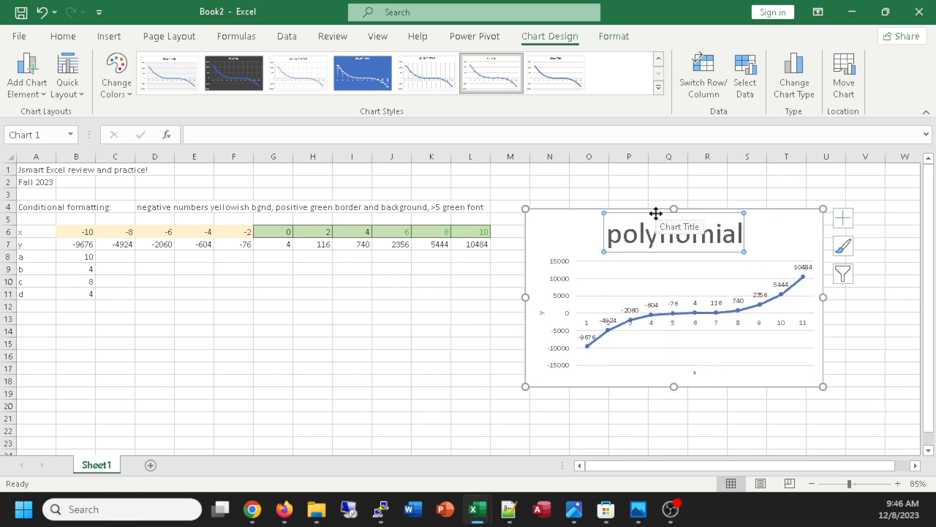
pyautogui.hotkey('ctrl', 'shift', ',')
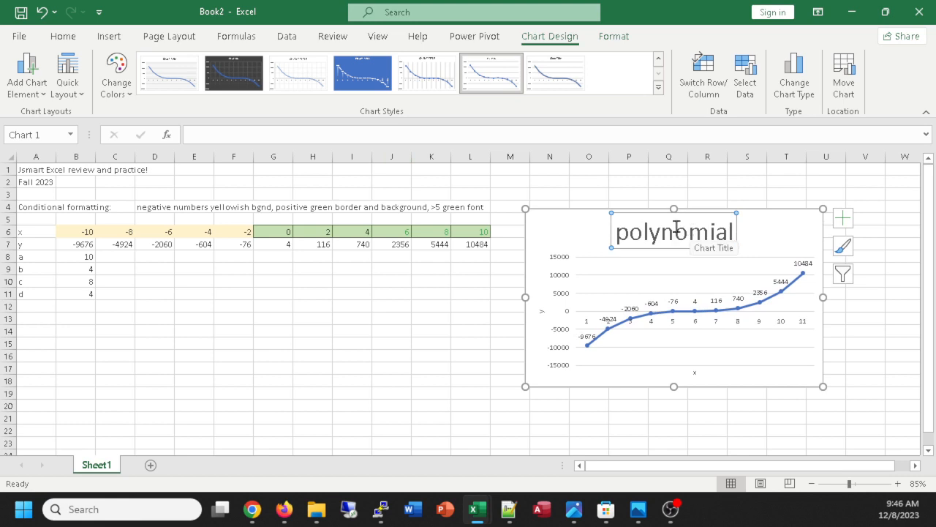
# Review the font settings available for the chart title, closing them unchanged and deselecting the chart.
pyautogui.click(66, 40)
pyautogui.rightClick(690, 238)
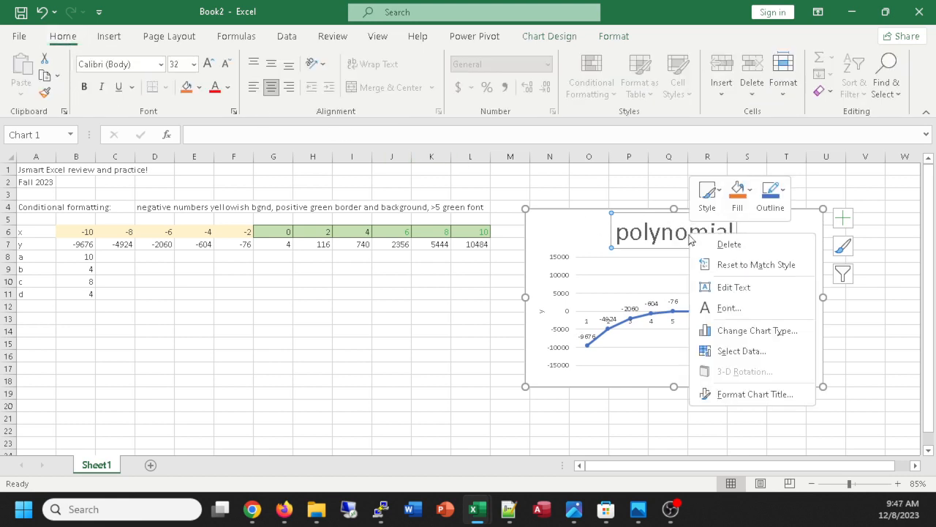
pyautogui.click(729, 309)
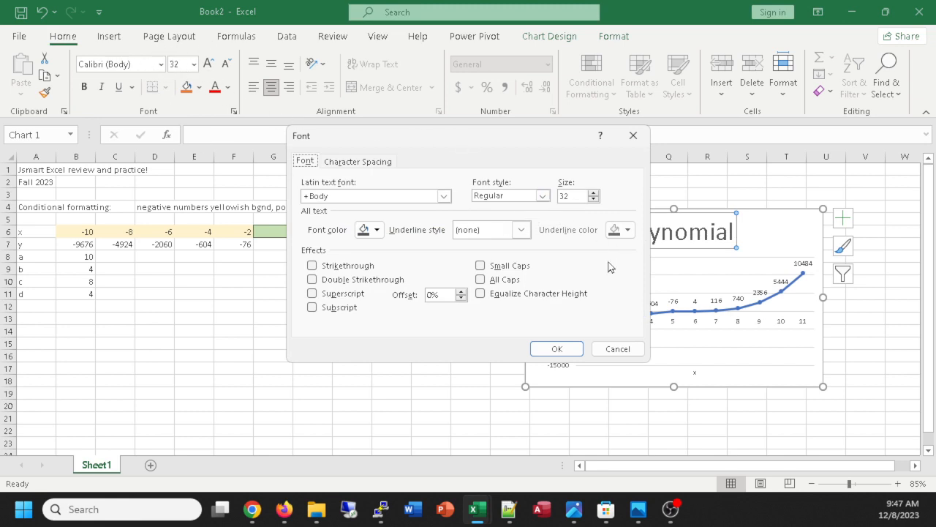
pyautogui.click(634, 135)
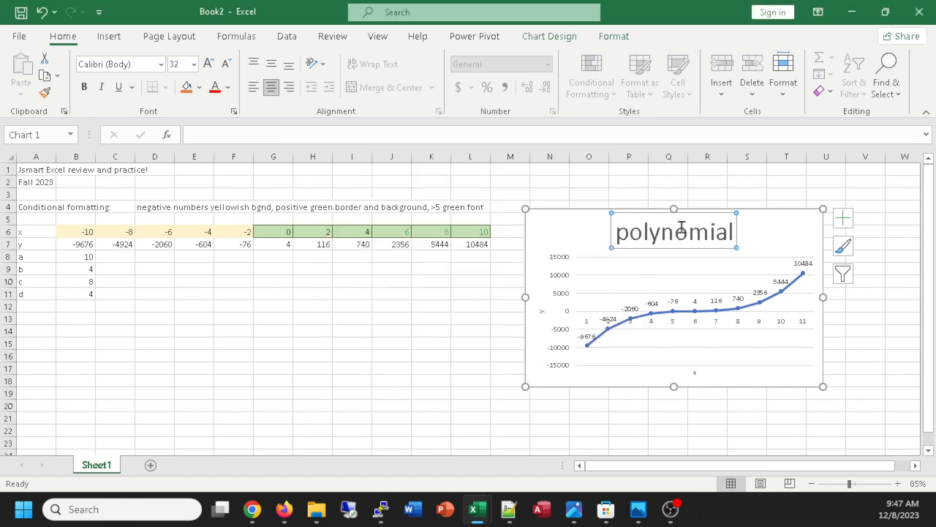
pyautogui.rightClick(681, 234)
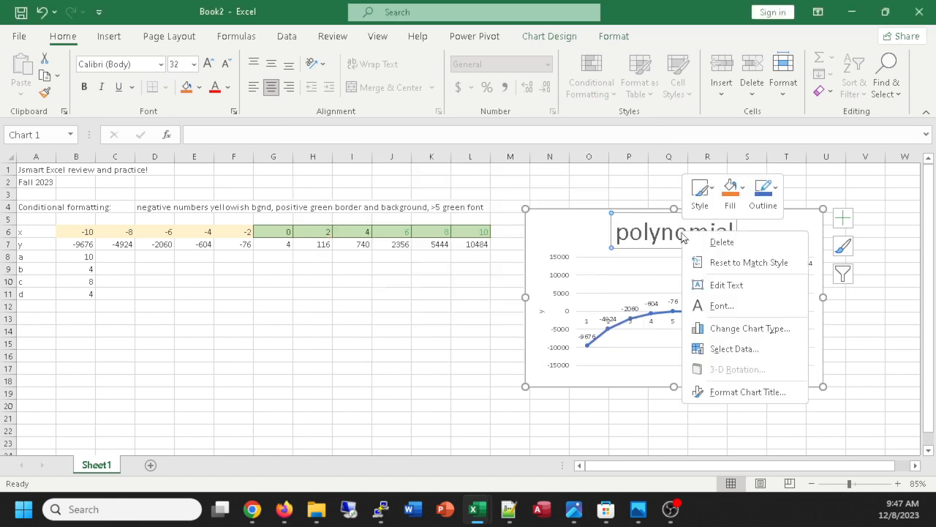
pyautogui.click(722, 307)
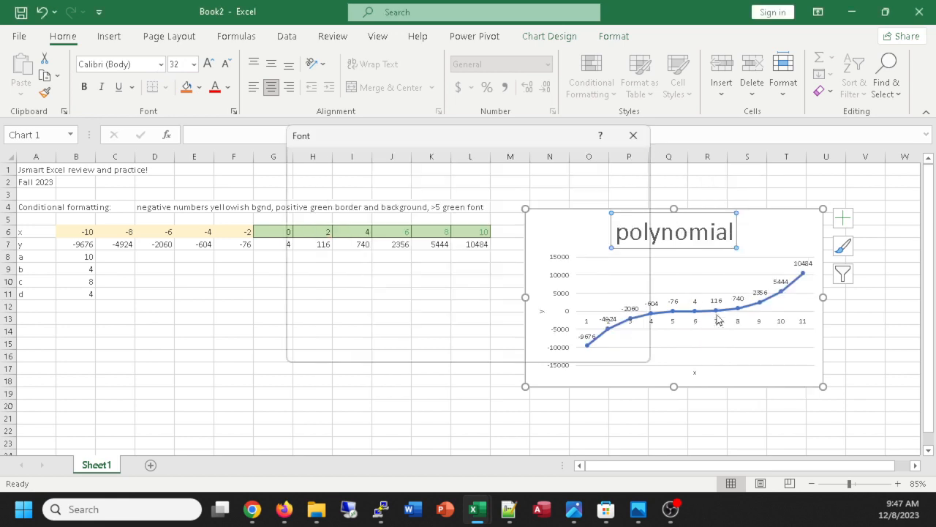
pyautogui.click(633, 135)
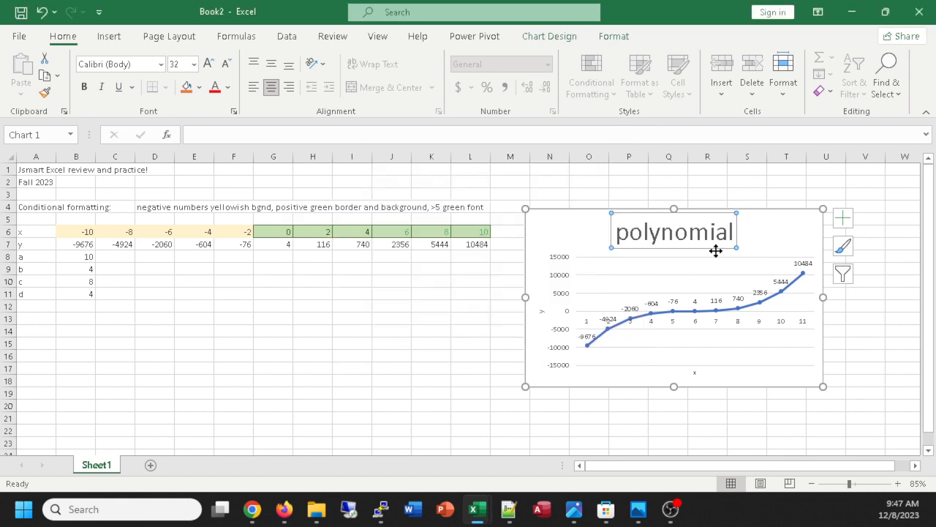
pyautogui.click(315, 331)
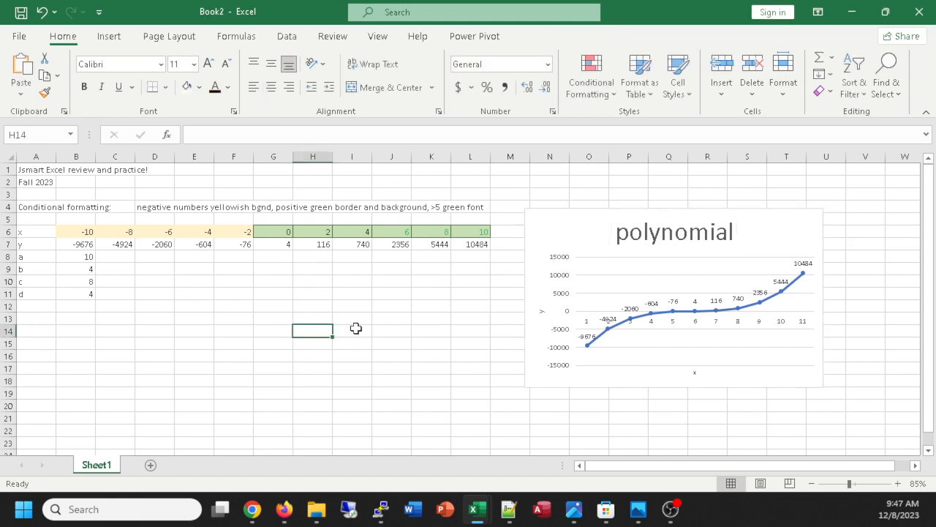
# Select the x and y values in B6:L7 and bring up the X Y (Scatter) chart types for them.
pyautogui.click(81, 232)
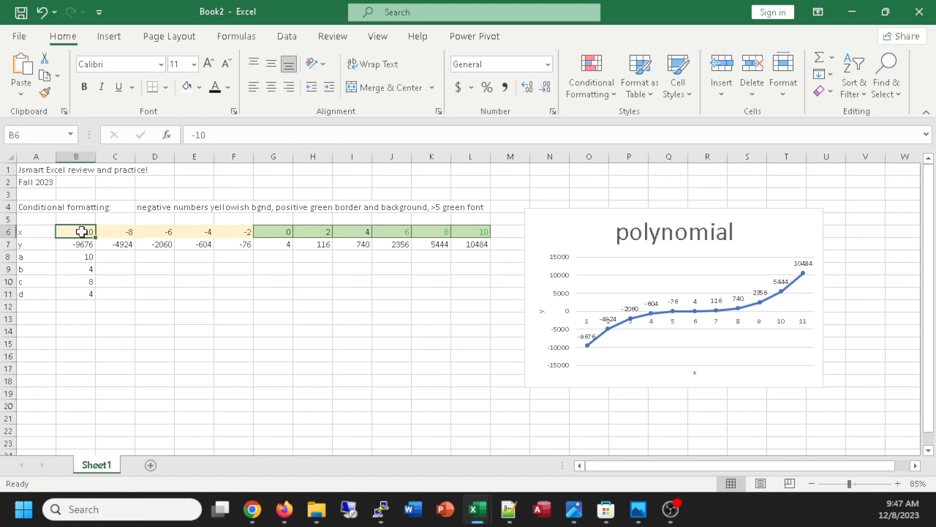
pyautogui.moveTo(80, 231); pyautogui.dragTo(484, 247)
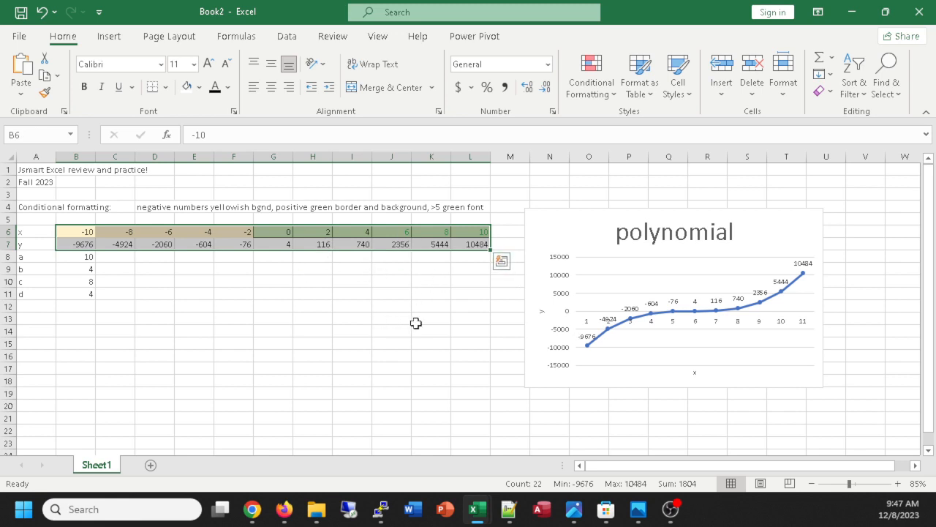
pyautogui.click(110, 36)
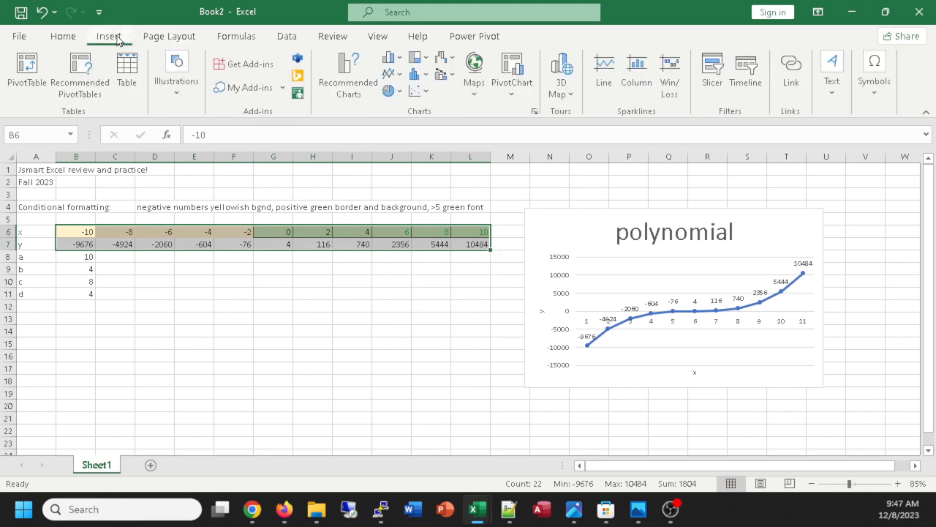
pyautogui.click(348, 79)
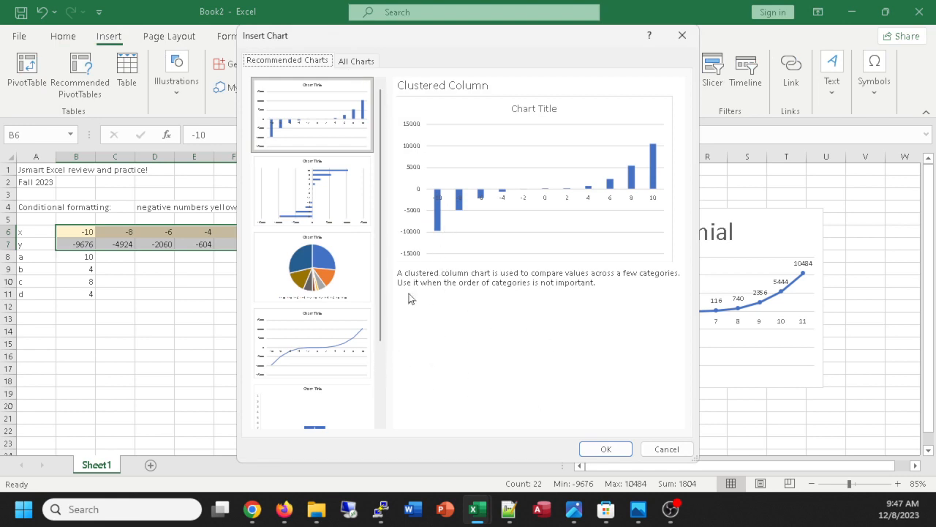
pyautogui.click(356, 62)
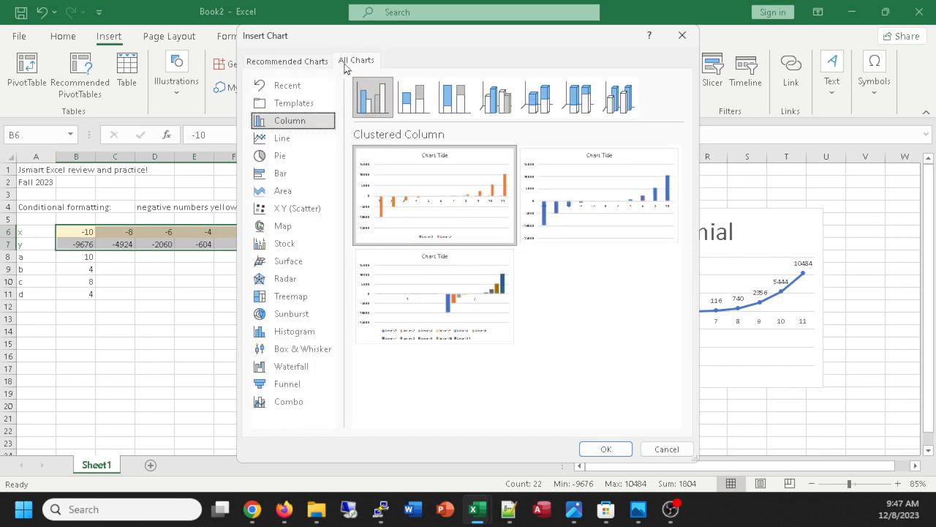
pyautogui.click(297, 210)
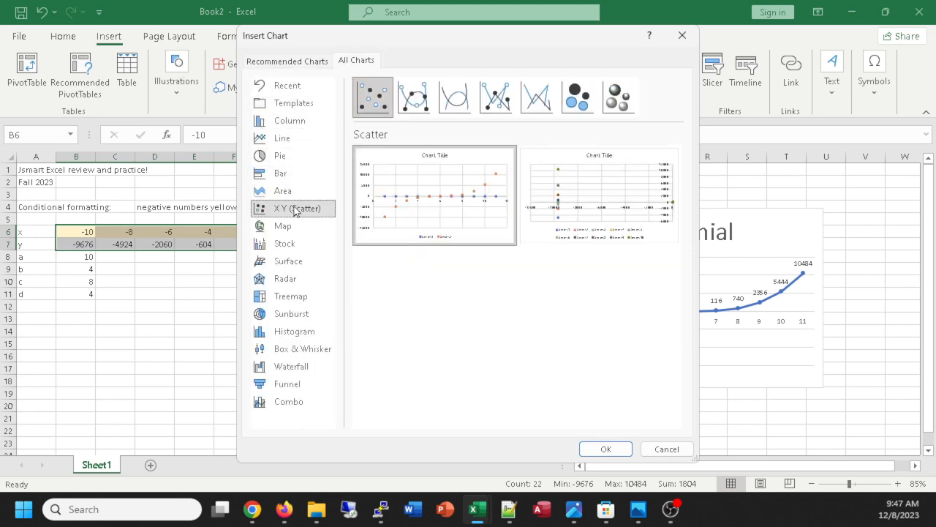
# Preview the scatter subtypes with smooth lines, straight lines and bubbles, returning to the plain Scatter.
pyautogui.click(412, 100)
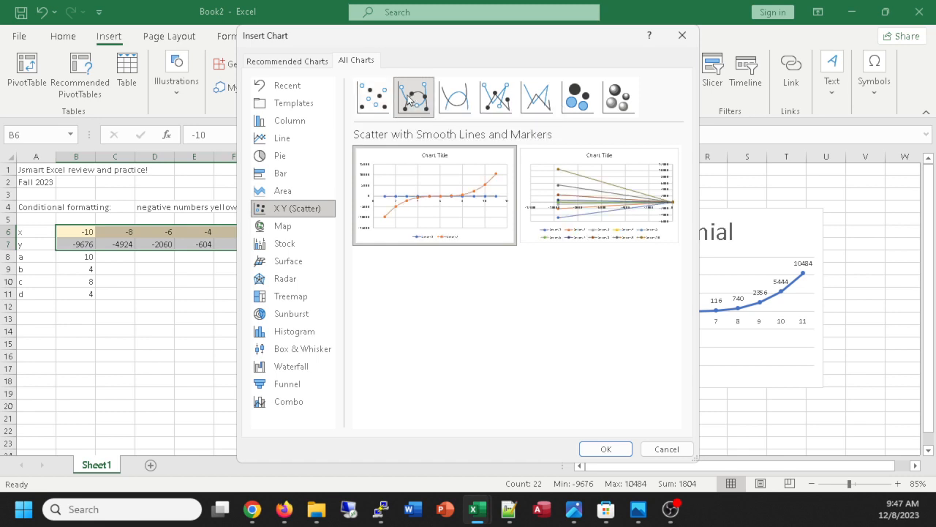
pyautogui.click(446, 103)
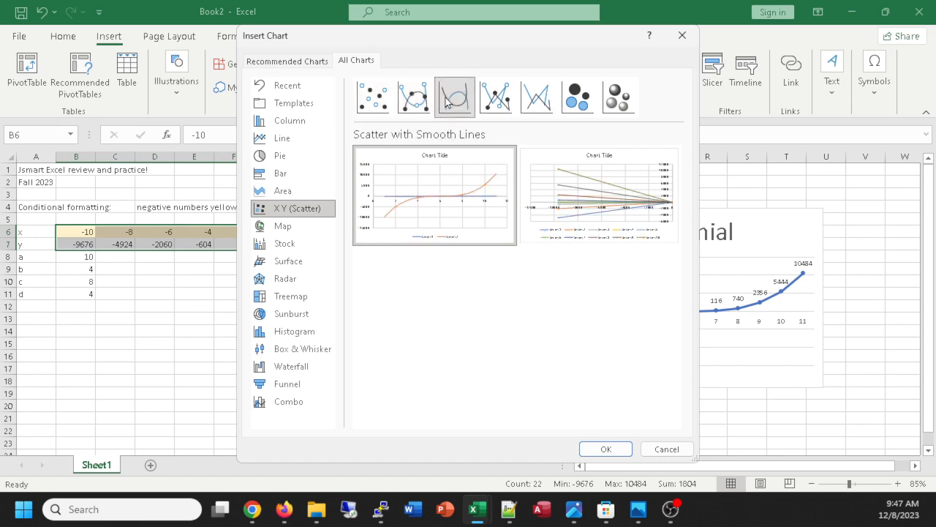
pyautogui.click(496, 102)
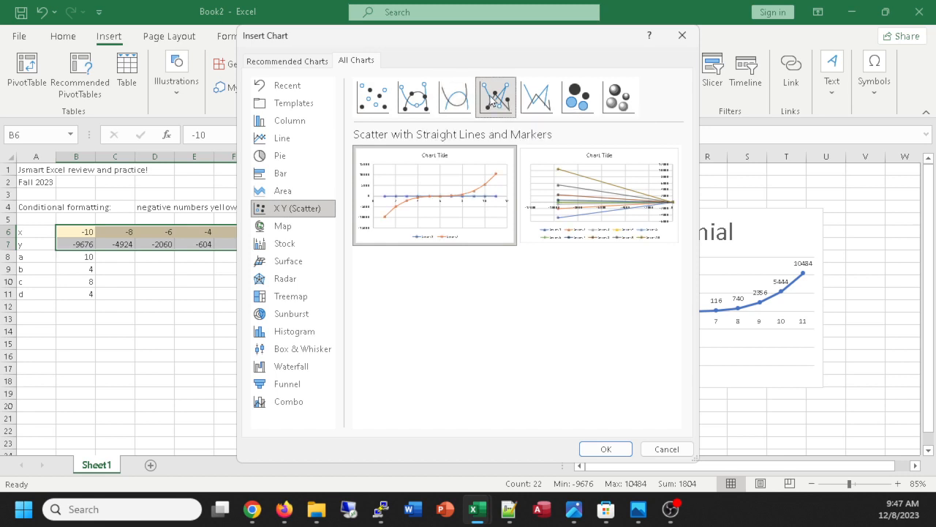
pyautogui.click(536, 99)
pyautogui.click(593, 98)
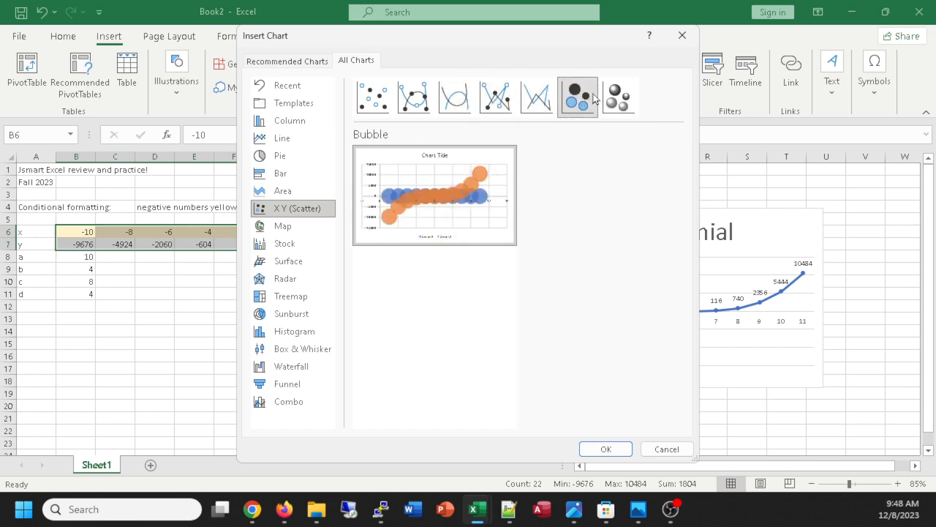
pyautogui.click(619, 97)
pyautogui.click(373, 98)
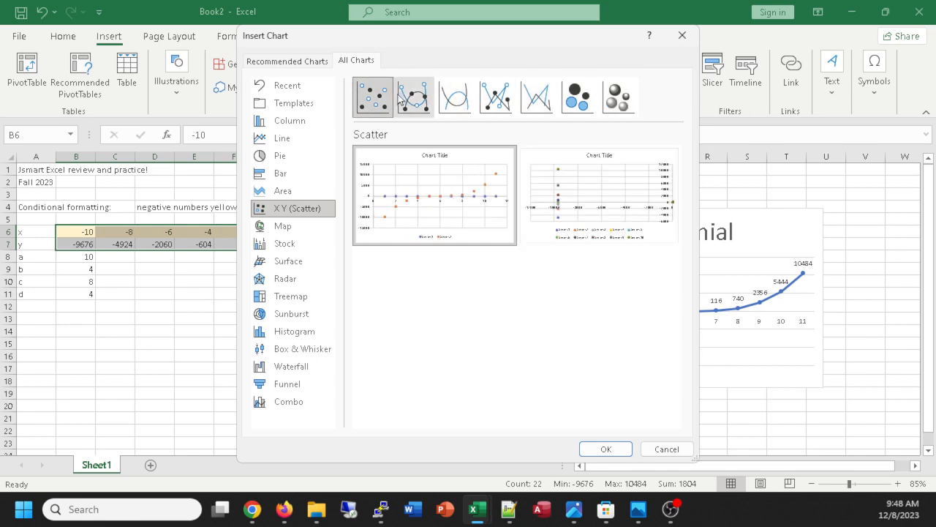
# Insert a Scatter with Smooth Lines and Markers chart and place it below the data, across about columns E to L.
pyautogui.click(402, 99)
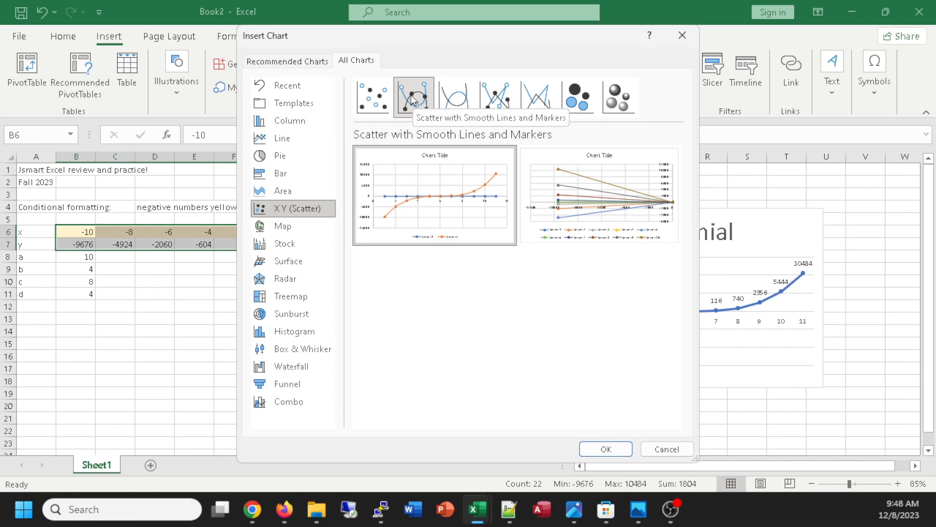
pyautogui.click(602, 448)
pyautogui.moveTo(515, 236); pyautogui.dragTo(384, 288)
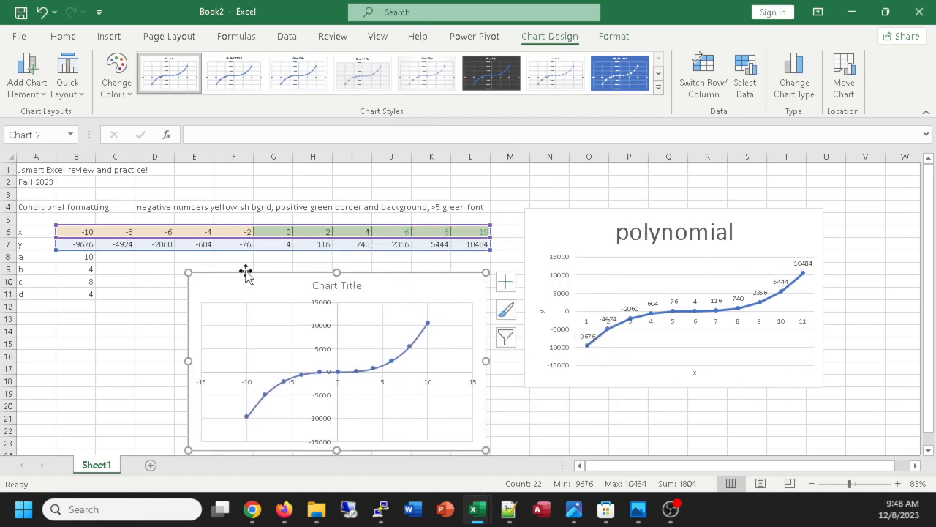
# Move the scatter chart slightly up and to the right, and change its title to "x y scatter".
pyautogui.moveTo(386, 286); pyautogui.dragTo(406, 281)
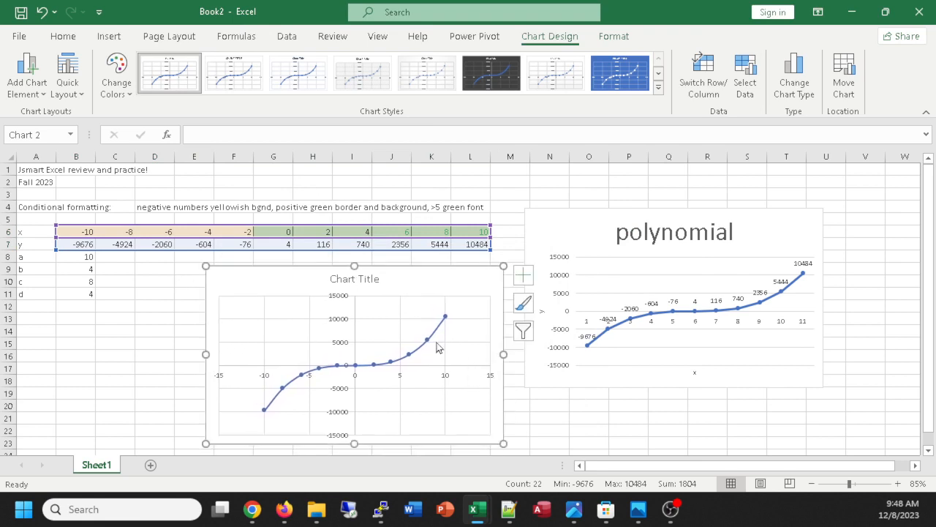
pyautogui.click(354, 277)
pyautogui.doubleClick(355, 277)
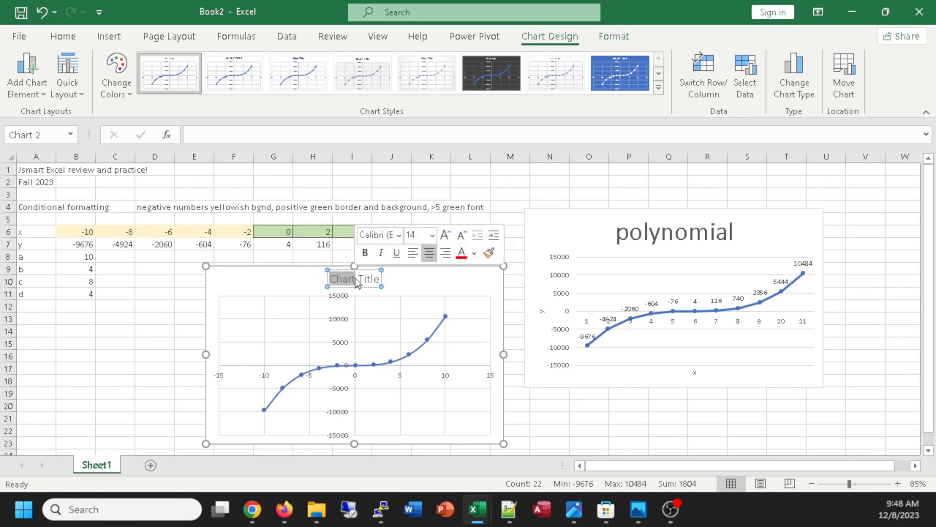
pyautogui.doubleClick(356, 278)
pyautogui.click(375, 278)
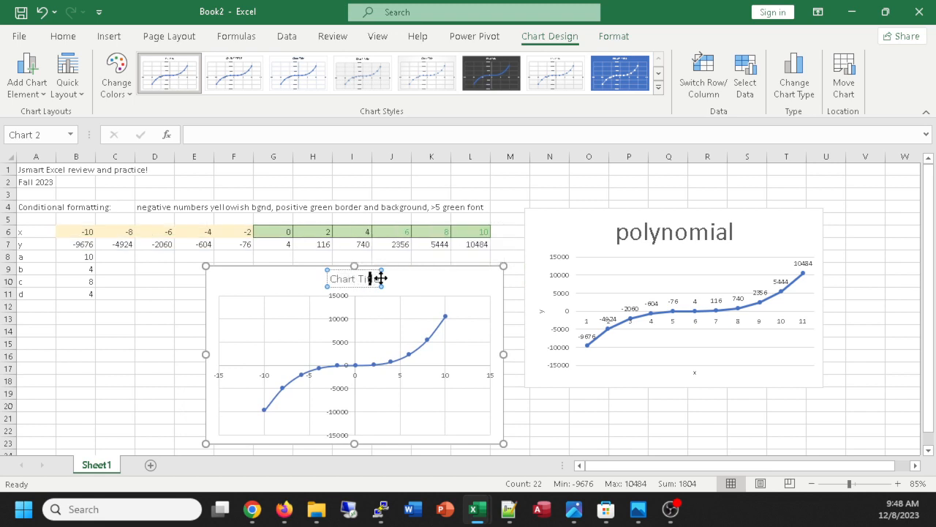
pyautogui.moveTo(376, 280); pyautogui.dragTo(335, 288)
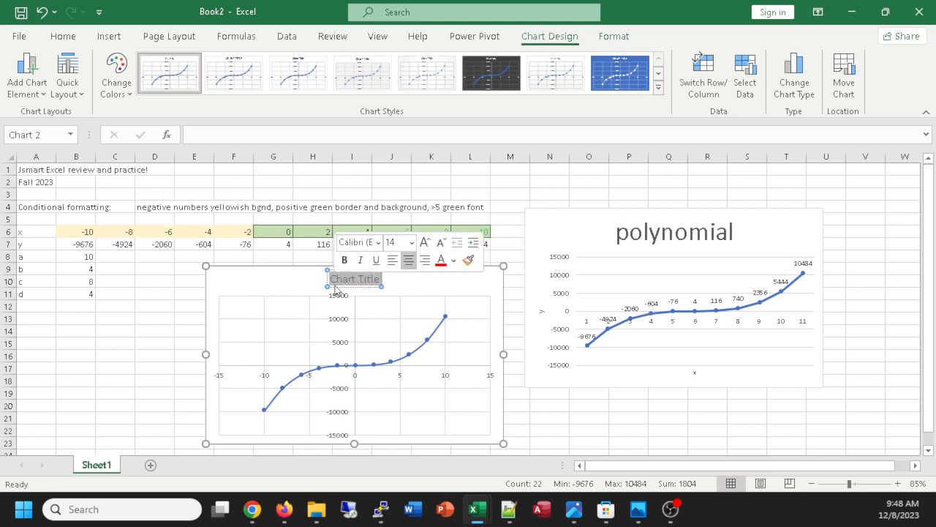
pyautogui.write('x y')
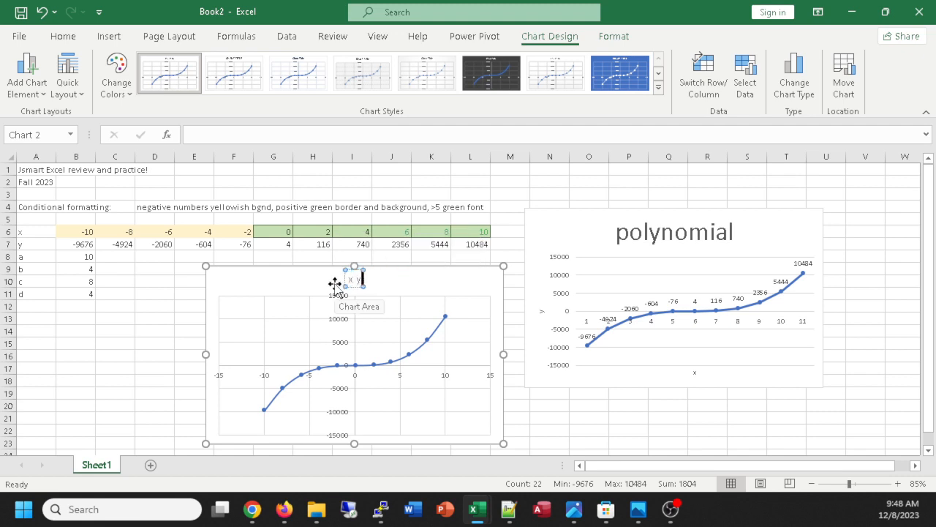
pyautogui.write(' scatter')
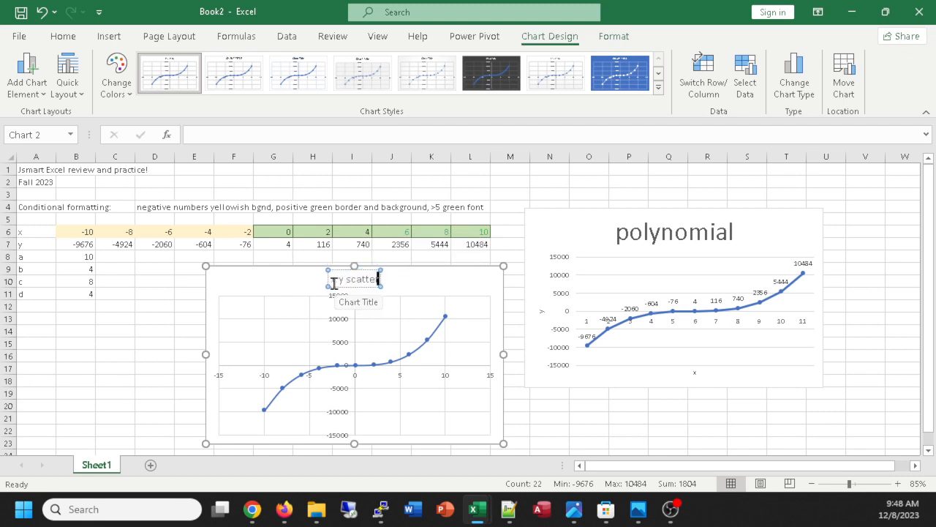
pyautogui.click(132, 306)
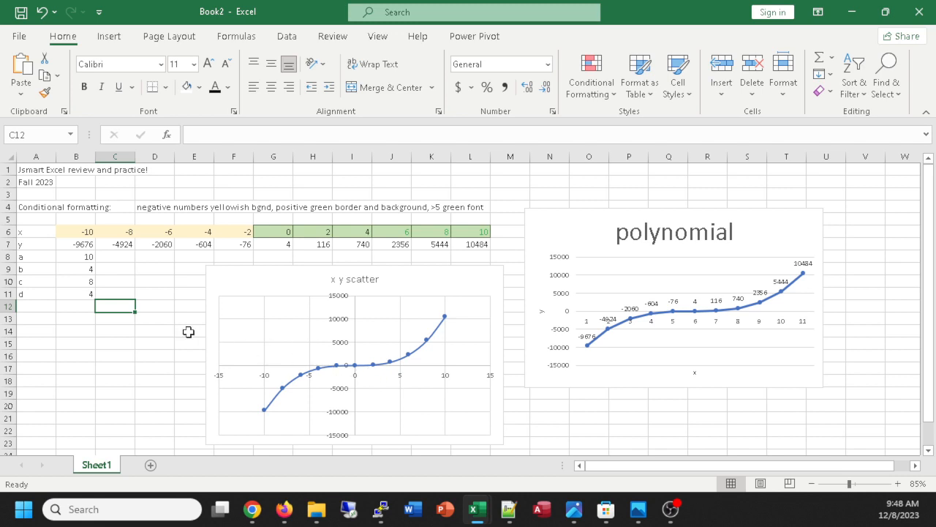
# Set coefficient a in B8 to -1.
pyautogui.click(79, 255)
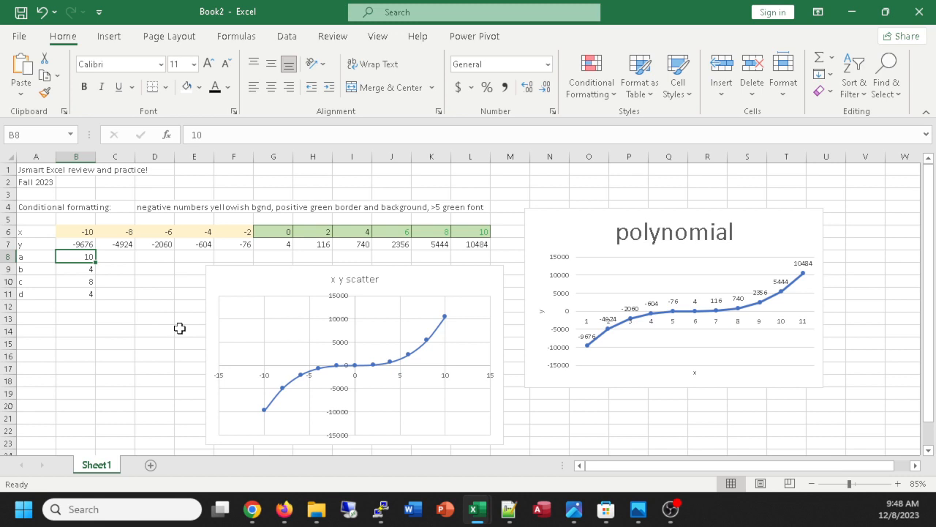
pyautogui.write('-')
pyautogui.press('Return')
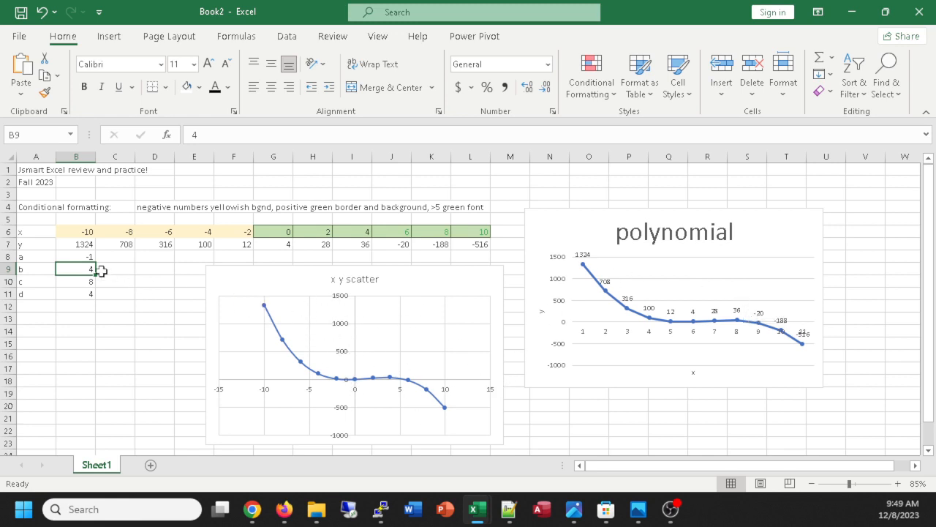
# Set coefficient a in B8 to -0.5 and coefficient b in B9 to 2.
pyautogui.click(72, 256)
pyautogui.write('-0')
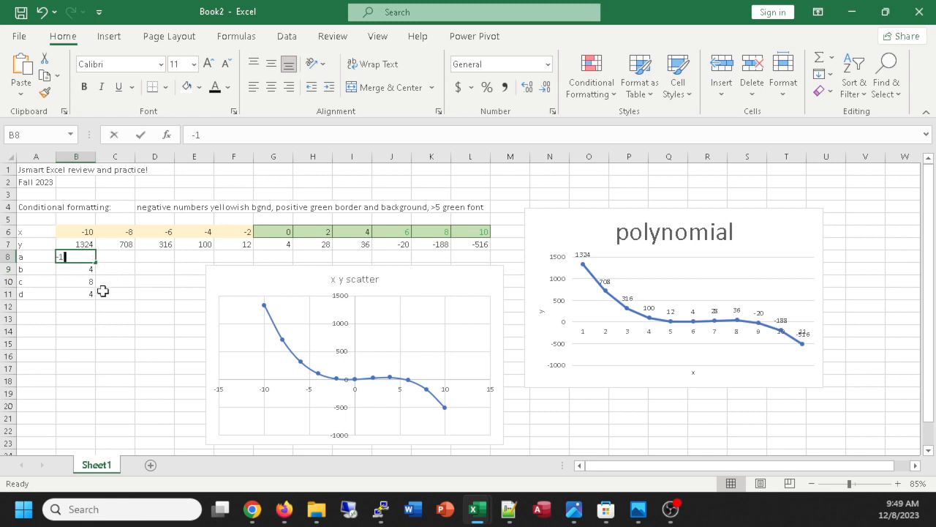
pyautogui.write('.5')
pyautogui.press('Return')
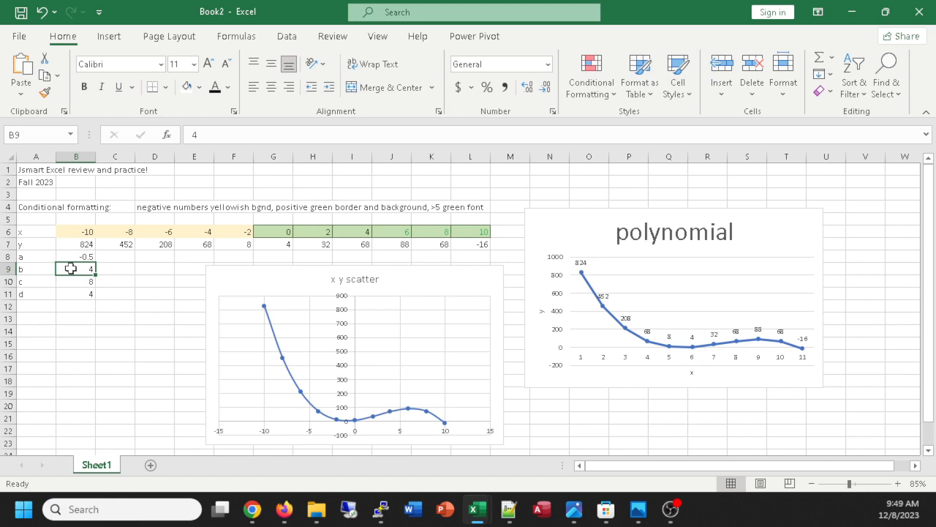
pyautogui.write('2')
pyautogui.press('Return')
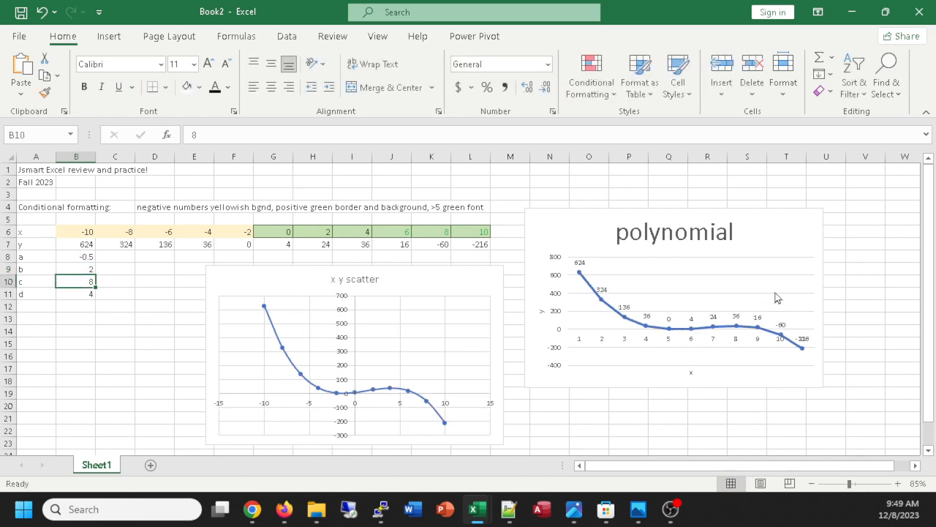
# Reposition the scatter chart's plot area so it sits just below the chart title.
pyautogui.click(390, 312)
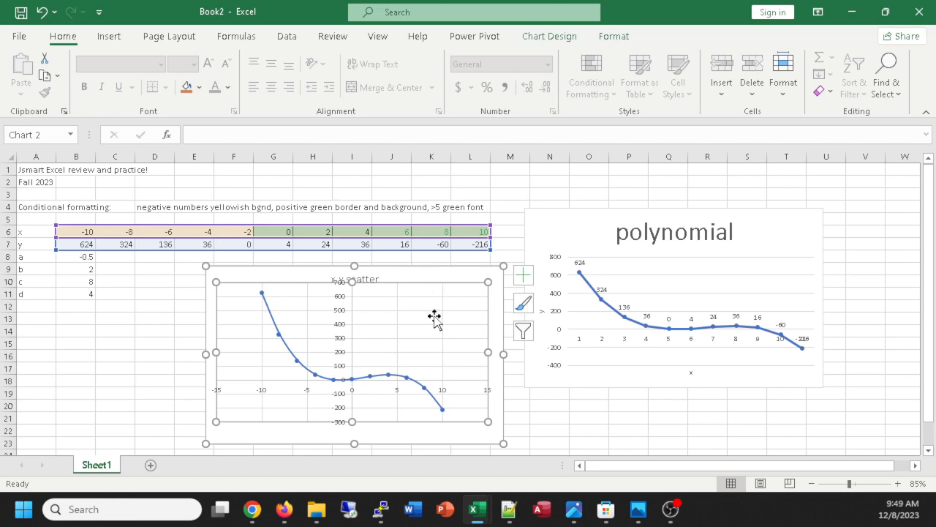
pyautogui.moveTo(434, 316); pyautogui.dragTo(437, 334)
pyautogui.click(430, 338)
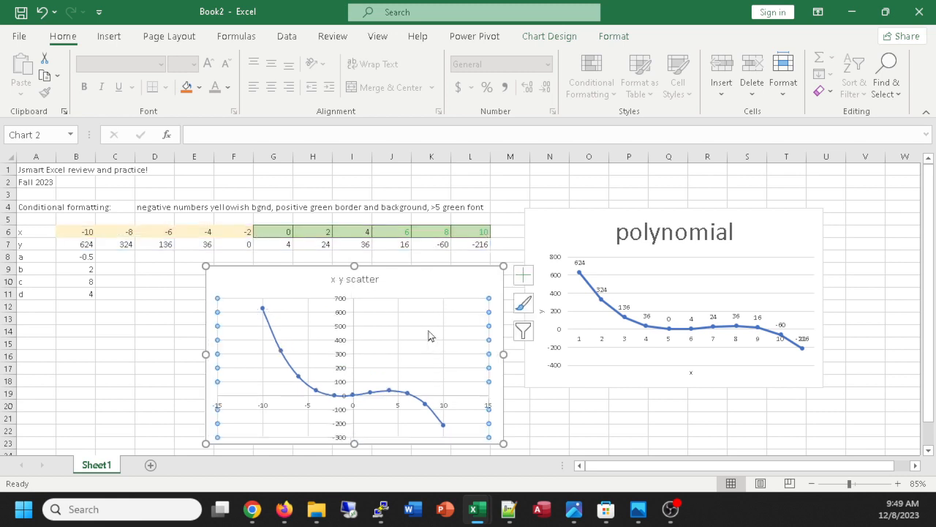
# Enlarge the "x y scatter" chart title to font size 24.
pyautogui.click(368, 281)
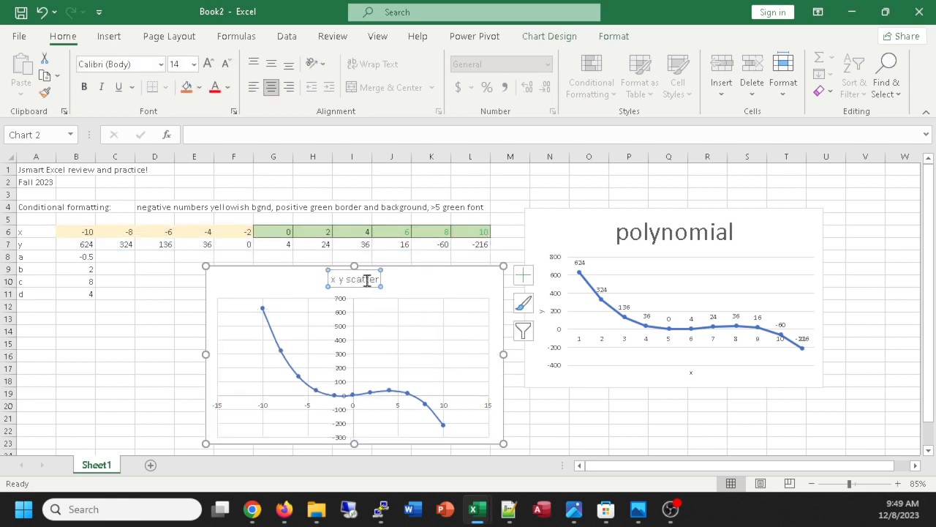
pyautogui.hotkey('ctrl', 'shift', '.')
pyautogui.hotkey('ctrl', 'shift', '.')
pyautogui.hotkey('ctrl', 'shift', '.')
pyautogui.hotkey('ctrl', 'shift', '.')
pyautogui.hotkey('ctrl', 'shift', '.')
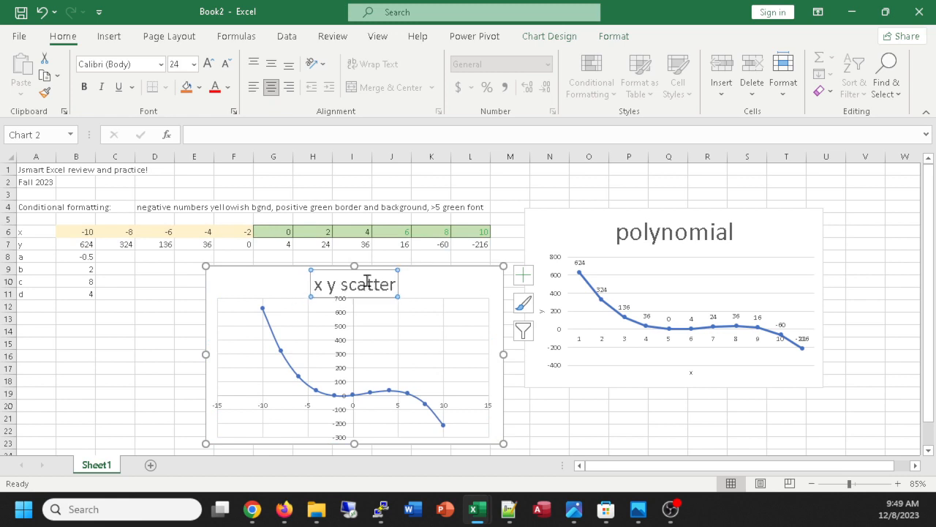
# Review the font options for the "x y scatter" title and close them without making changes.
pyautogui.rightClick(368, 282)
pyautogui.click(408, 356)
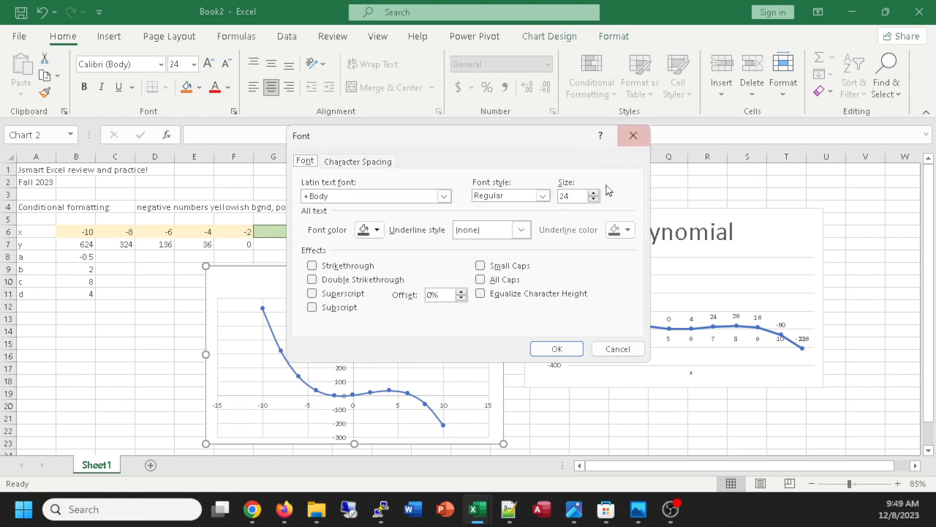
pyautogui.click(626, 135)
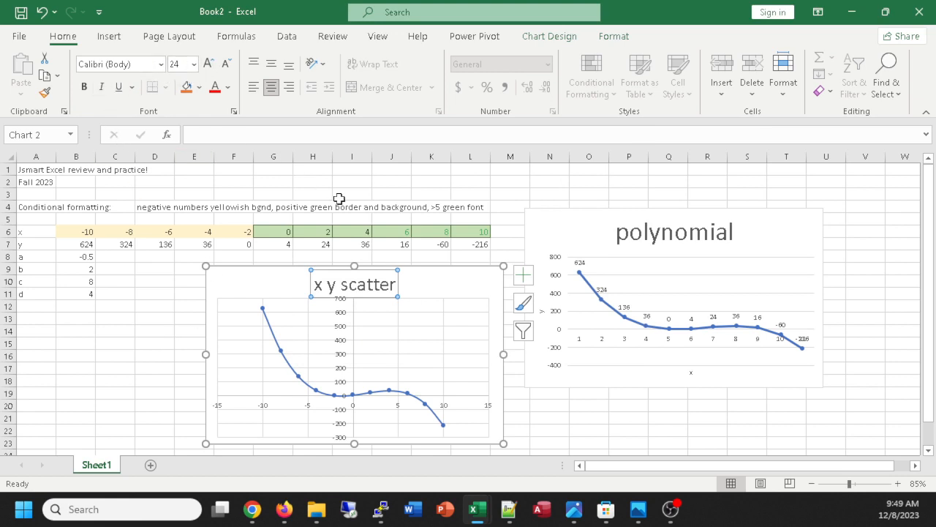
# Shorten the scatter chart so that its lower edge ends at about row 19.
pyautogui.moveTo(503, 443); pyautogui.dragTo(505, 401)
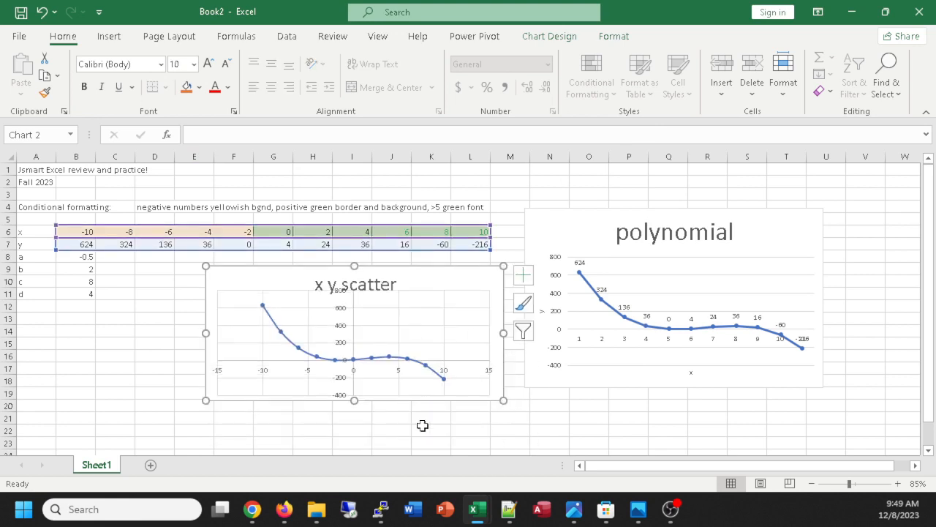
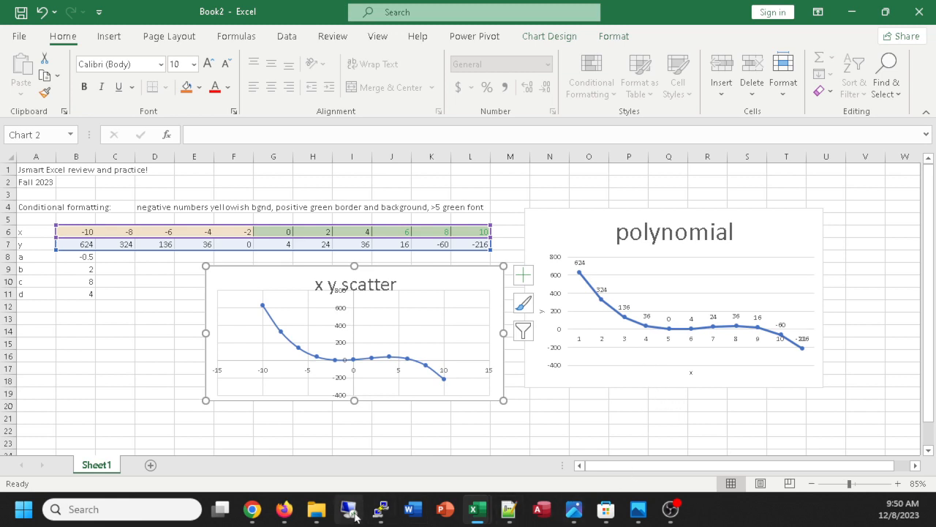
# Switch to the GeoGebra Calculator Suite in Firefox and examine the graph of the cubic function f(x).
pyautogui.click(295, 516)
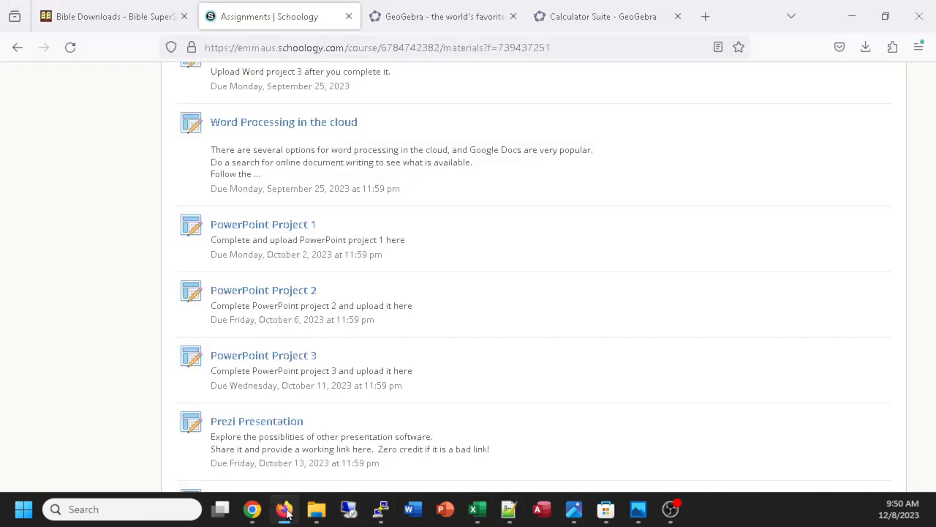
pyautogui.click(586, 16)
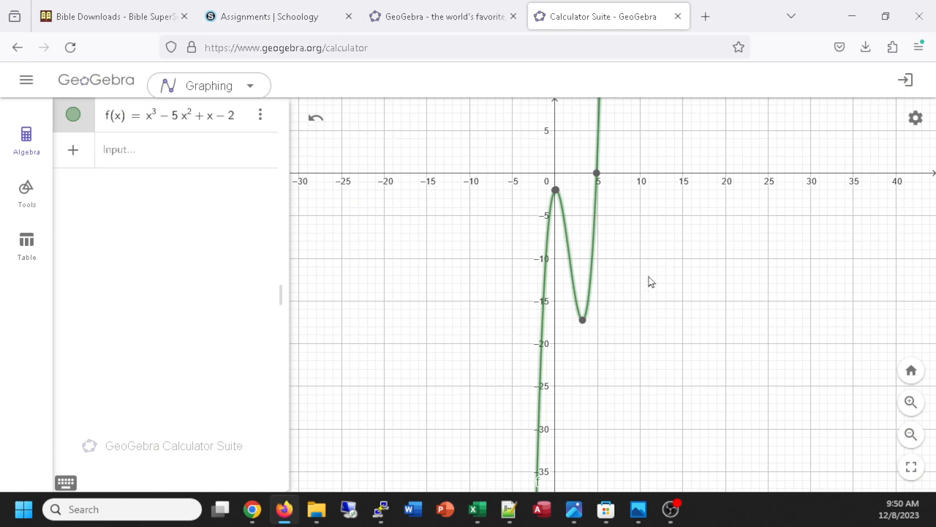
pyautogui.scroll(2, 660, 282)
pyautogui.scroll(-3, 652, 263)
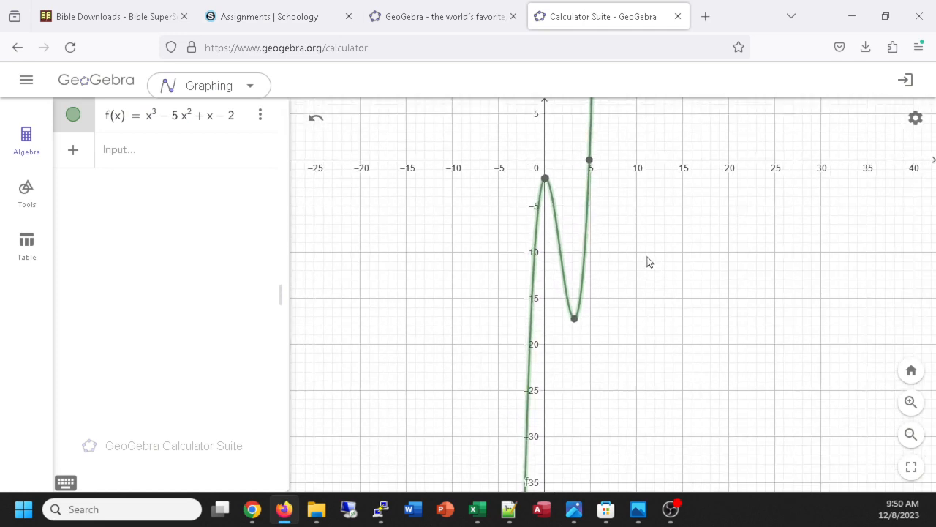
pyautogui.moveTo(640, 235); pyautogui.dragTo(671, 318)
pyautogui.scroll(-2, 671, 319)
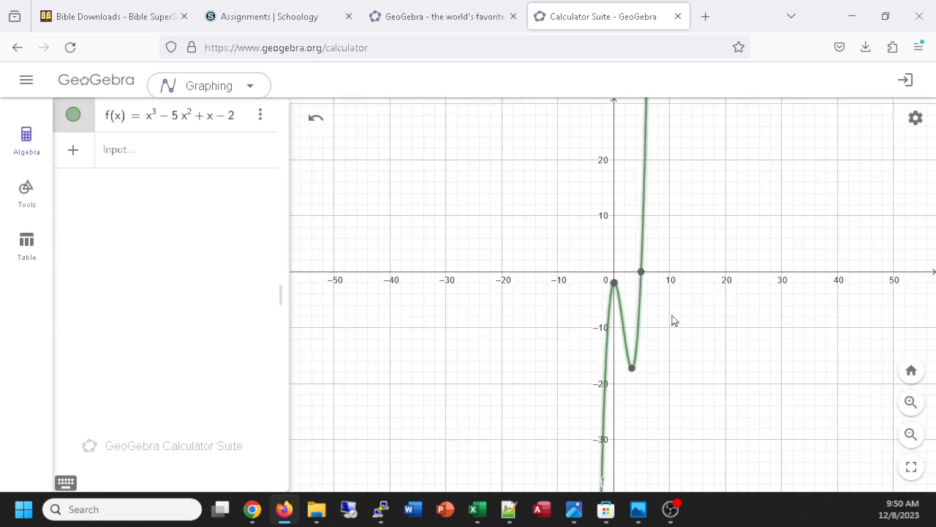
# Plot the quadratic function x^2 as a second function alongside the cubic.
pyautogui.click(126, 154)
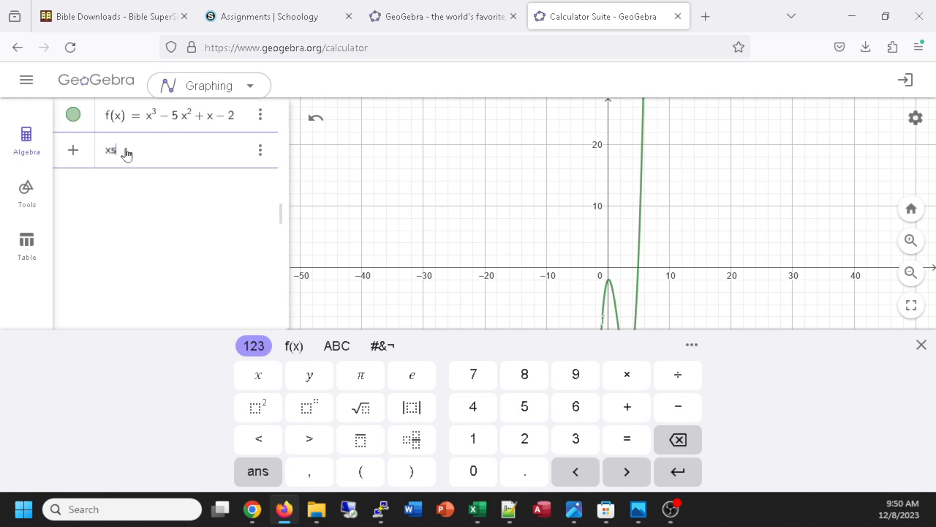
pyautogui.write('xs')
pyautogui.press('BackSpace')
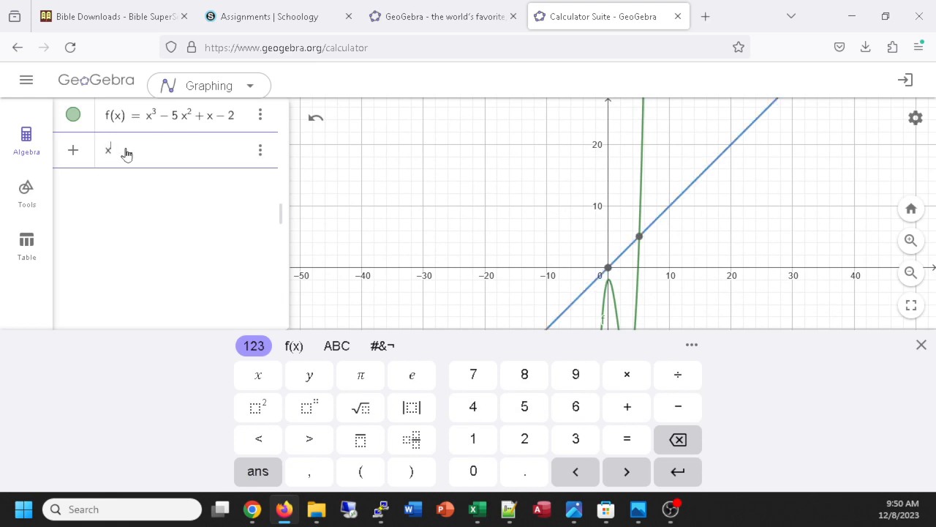
pyautogui.write('^2')
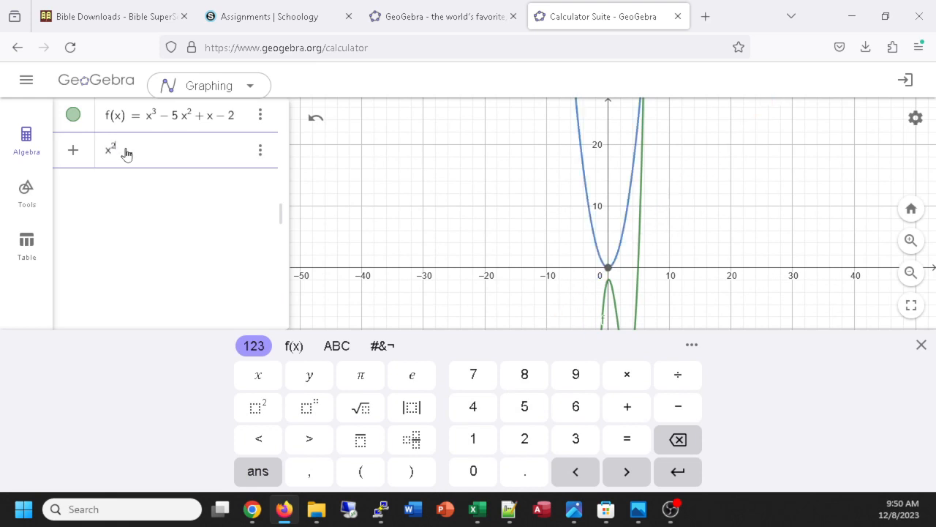
pyautogui.click(81, 189)
# Add the quartic function x^4 on the next empty line of the function list.
pyautogui.click(142, 189)
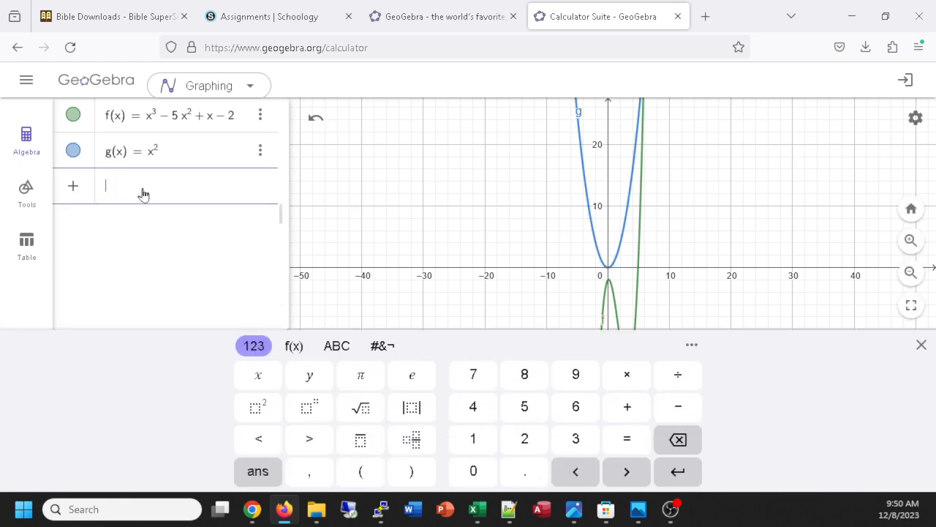
pyautogui.write('x^4')
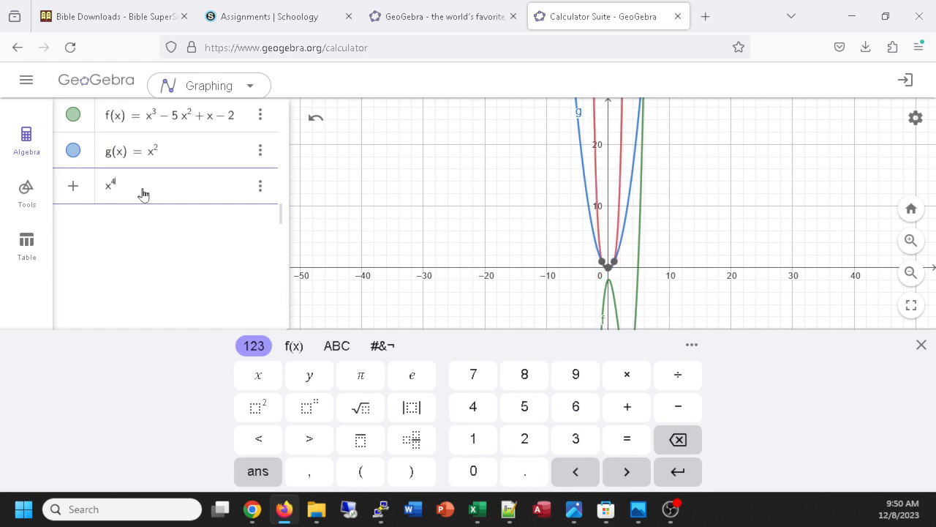
pyautogui.press('Return')
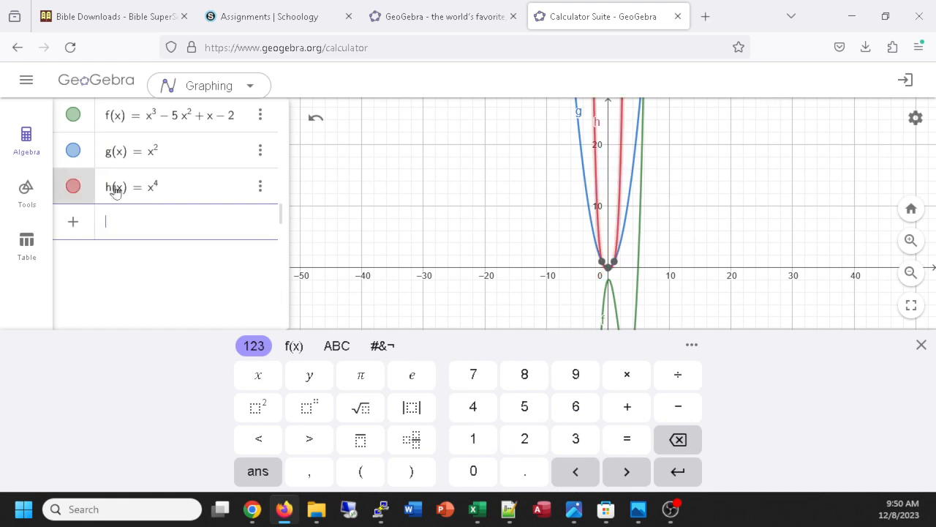
# Plot x^5 as the fourth function and compare the curves around the origin.
pyautogui.write('x')
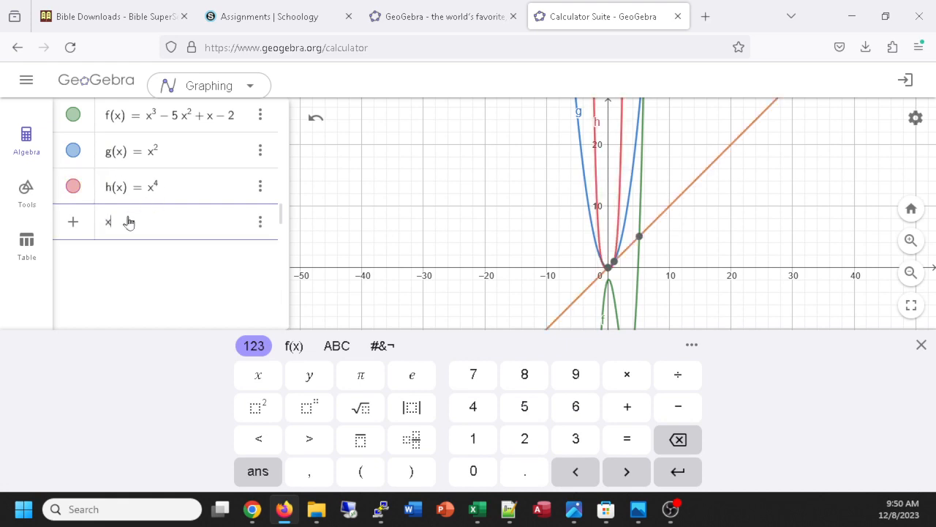
pyautogui.write('^5')
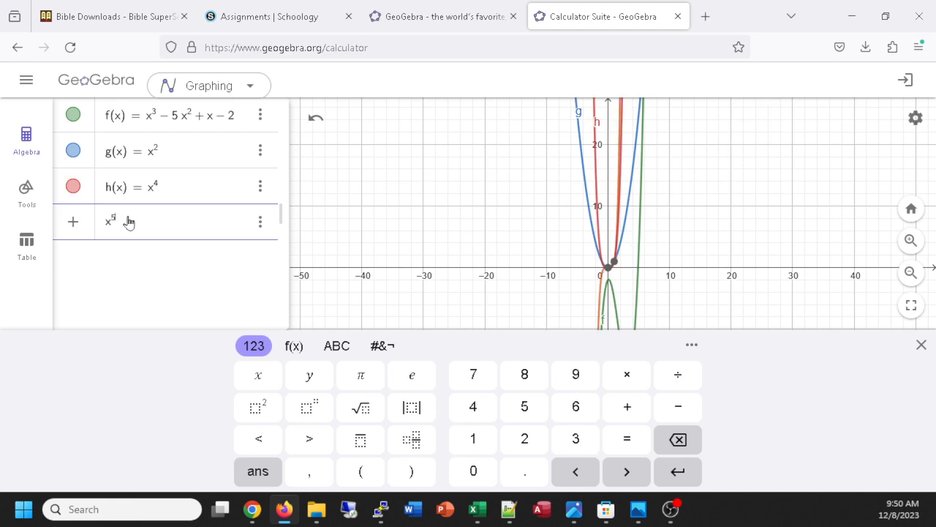
pyautogui.press('Return')
pyautogui.scroll(3, 692, 231)
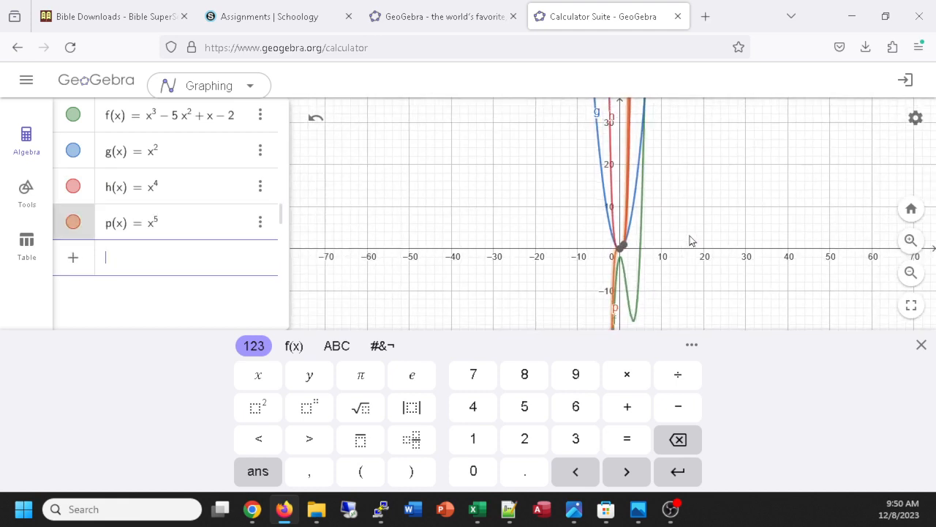
pyautogui.scroll(2, 691, 241)
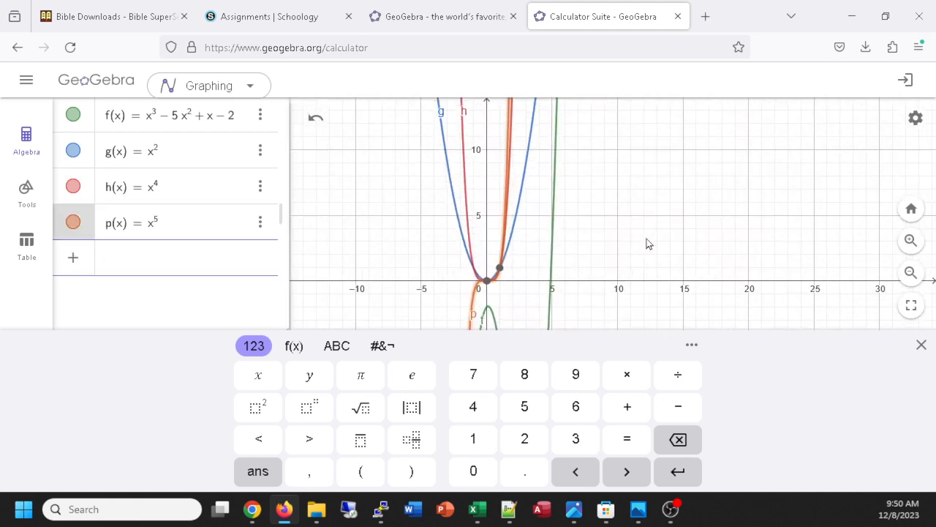
pyautogui.moveTo(626, 232); pyautogui.dragTo(689, 202)
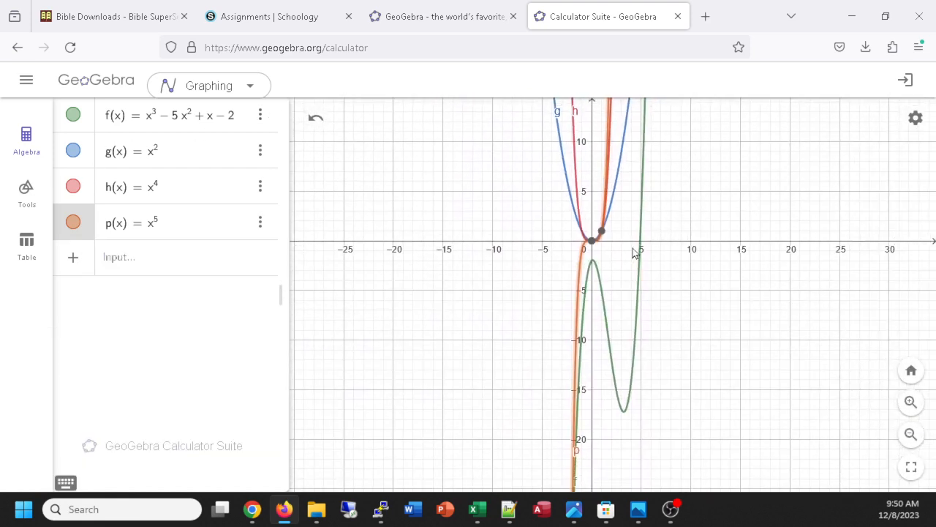
# Switch back to the Excel workbook and enter the label "if formula" in cell A22, below the charts.
pyautogui.hotkey('alt', 'Tab')
pyautogui.scroll(-3, 339, 364)
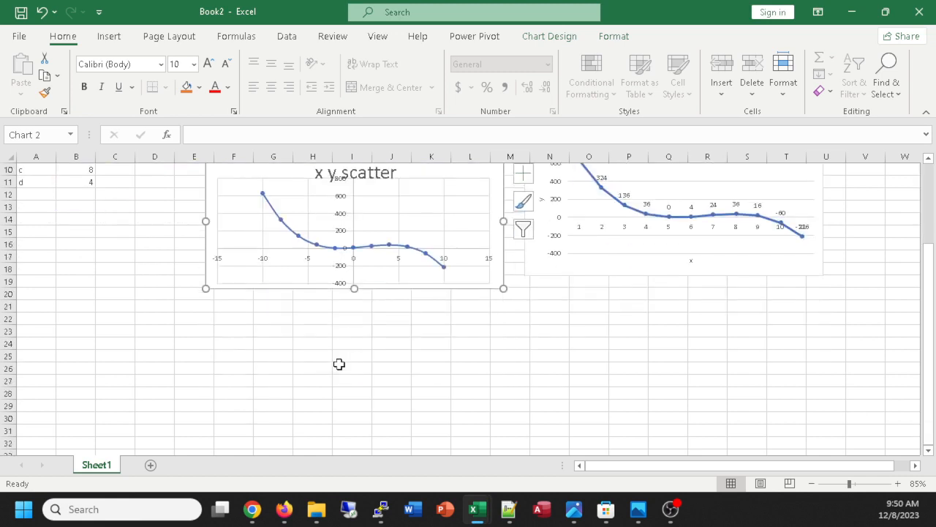
pyautogui.scroll(2, 339, 363)
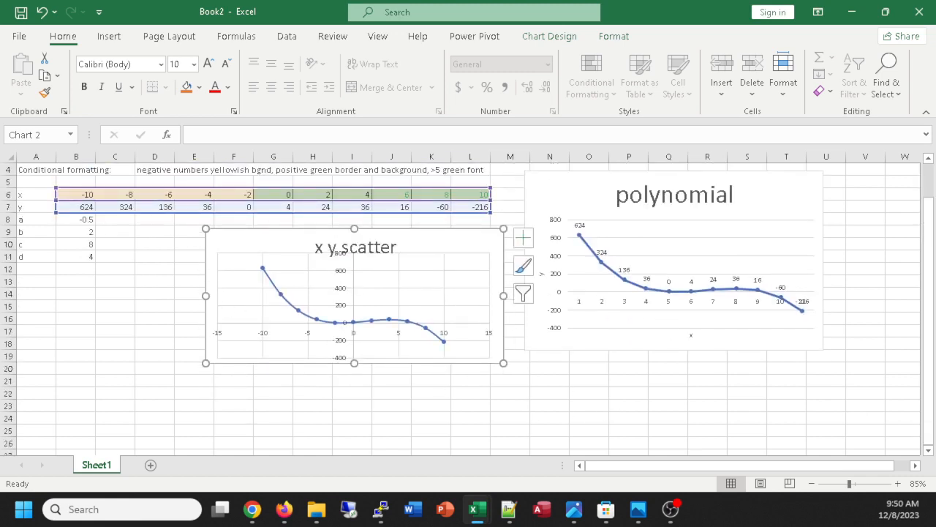
pyautogui.scroll(-2, 470, 285)
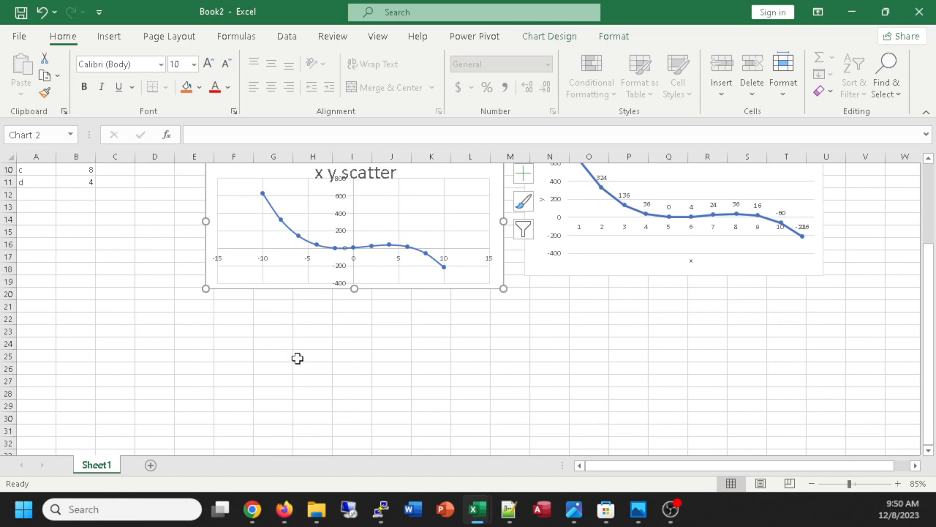
pyautogui.scroll(2, 308, 366)
pyautogui.scroll(-2, 320, 370)
pyautogui.scroll(8, 236, 387)
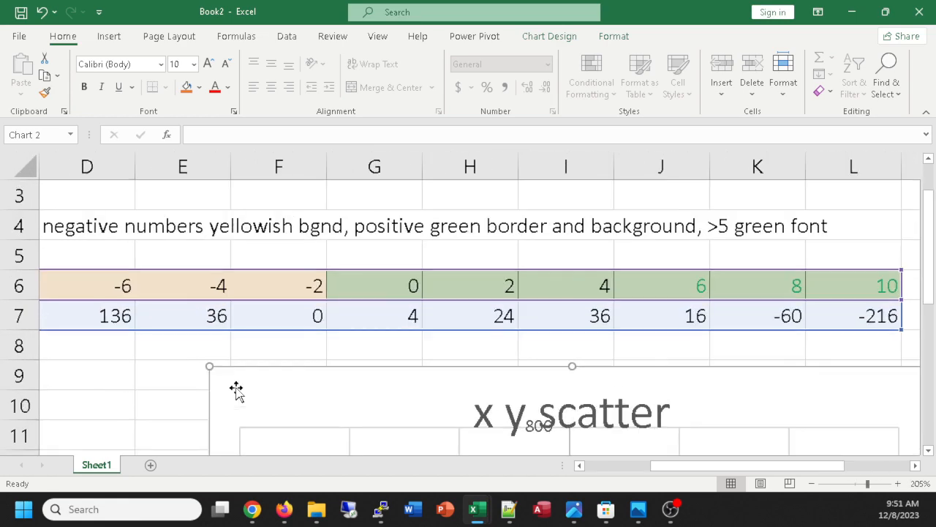
pyautogui.scroll(-7, 236, 384)
pyautogui.scroll(-3, 236, 378)
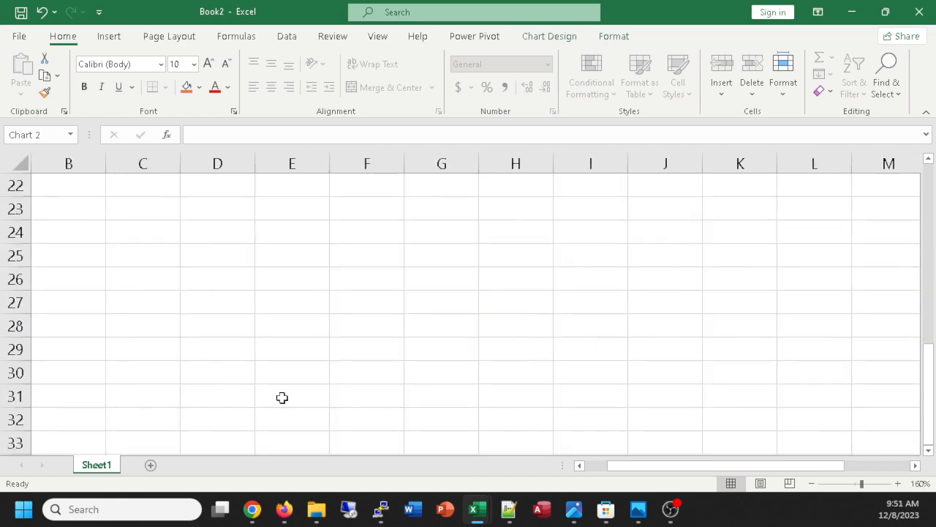
pyautogui.scroll(2, 281, 396)
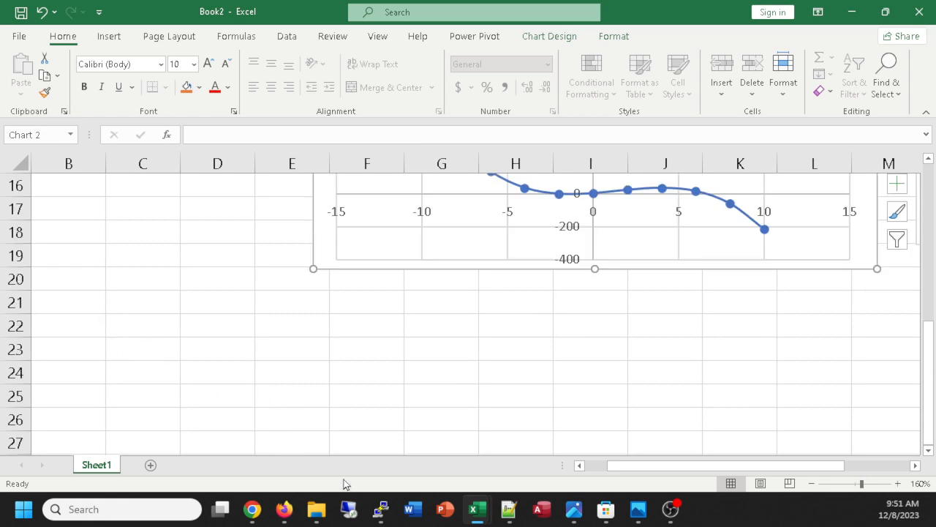
pyautogui.moveTo(608, 465); pyautogui.dragTo(551, 465)
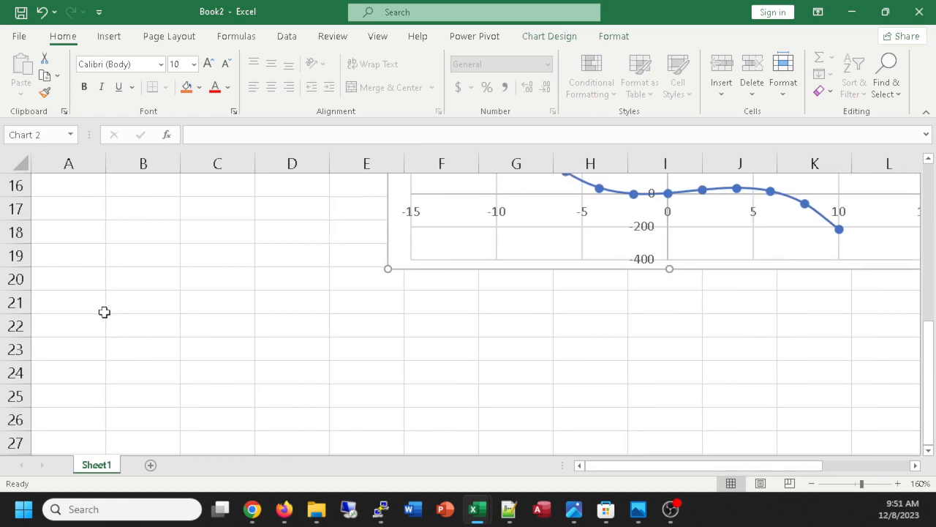
pyautogui.click(73, 316)
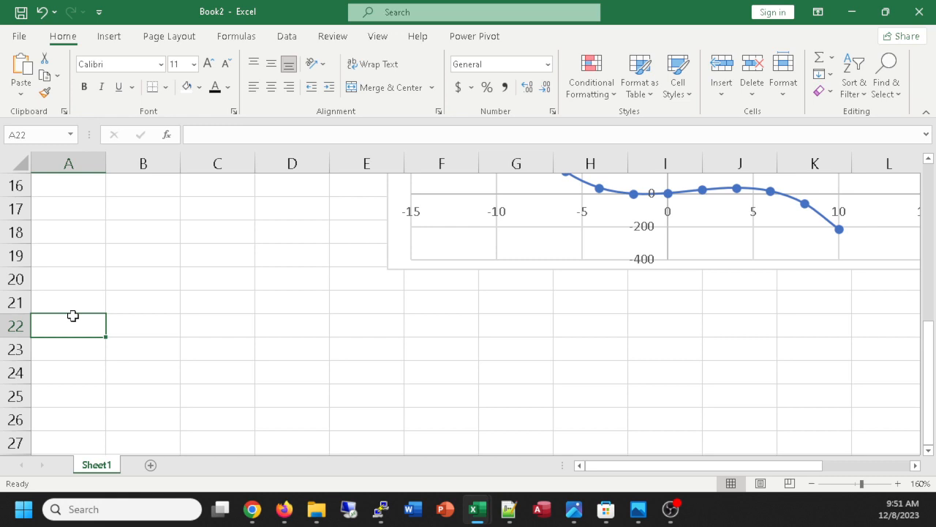
pyautogui.write('if formula')
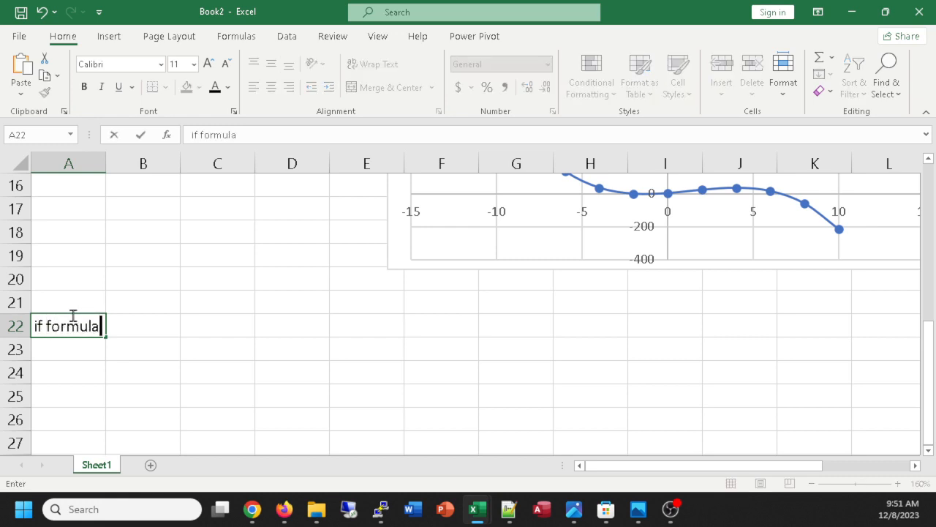
pyautogui.scroll(-2, 267, 278)
pyautogui.scroll(1, 237, 265)
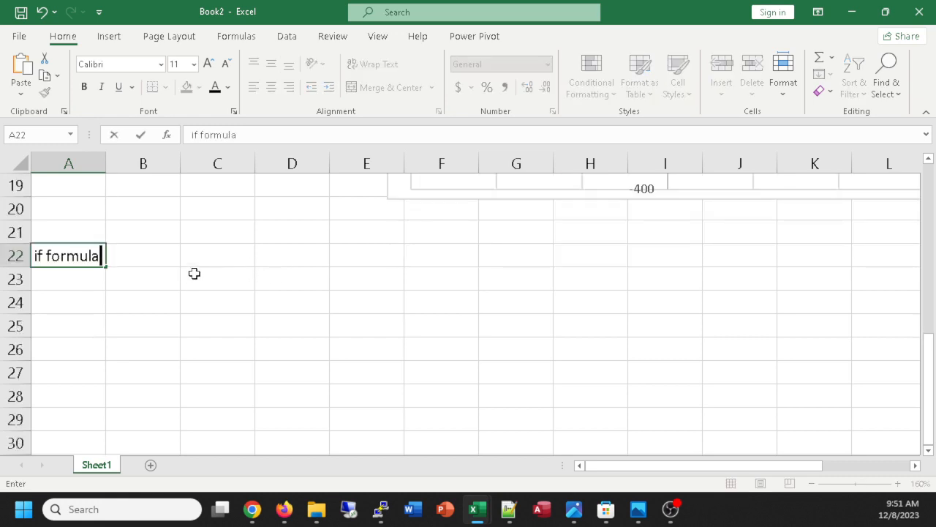
pyautogui.scroll(-2, 183, 265)
pyautogui.scroll(1, 176, 261)
pyautogui.click(139, 212)
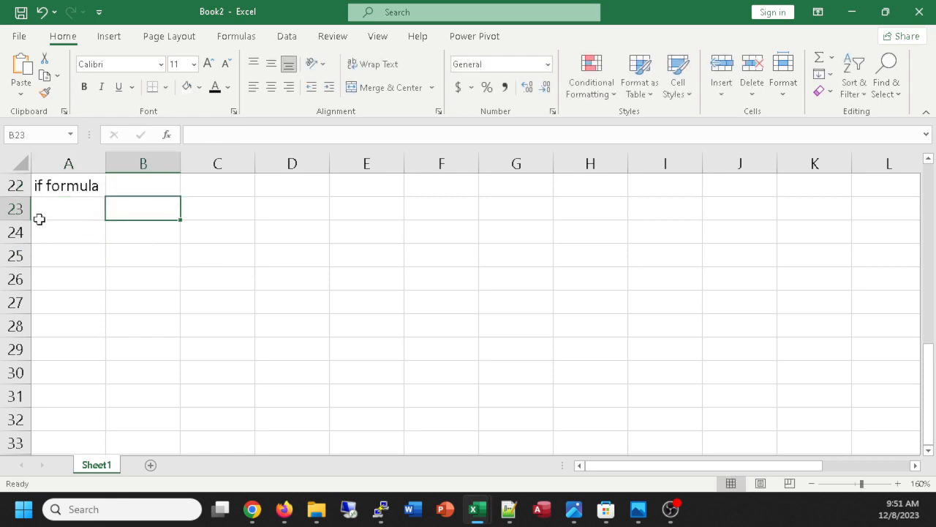
# Enter the label "quota" in cell A23, directly below "if formula".
pyautogui.click(60, 212)
pyautogui.write('auota')
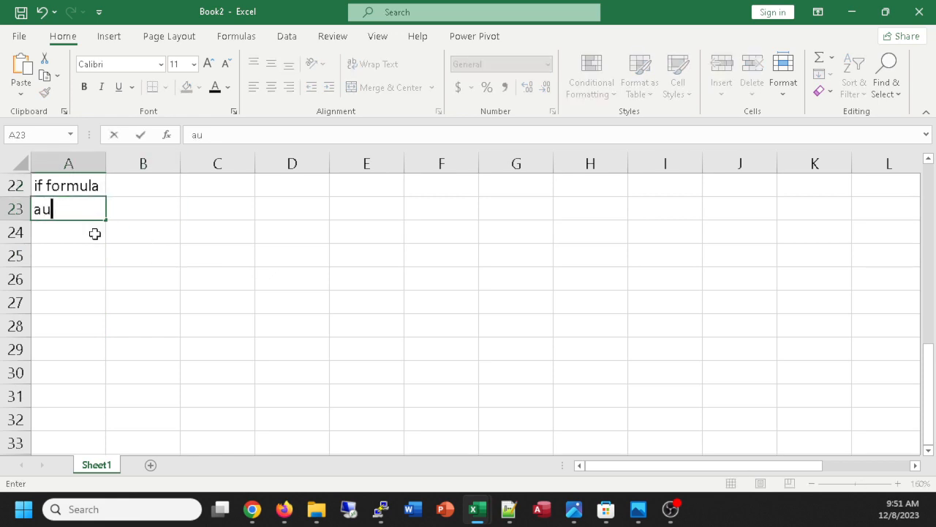
pyautogui.press('BackSpace')
pyautogui.press('BackSpace')
pyautogui.press('BackSpace')
pyautogui.press('BackSpace')
pyautogui.press('BackSpace')
pyautogui.write('quota')
pyautogui.press('Return')
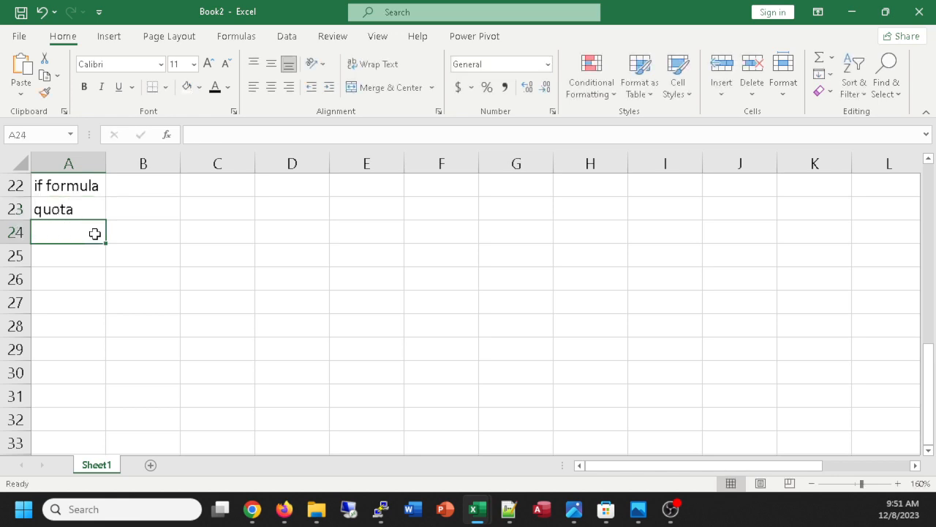
# Enter the label "bonus" in cell A24, below "quota".
pyautogui.write('bonus')
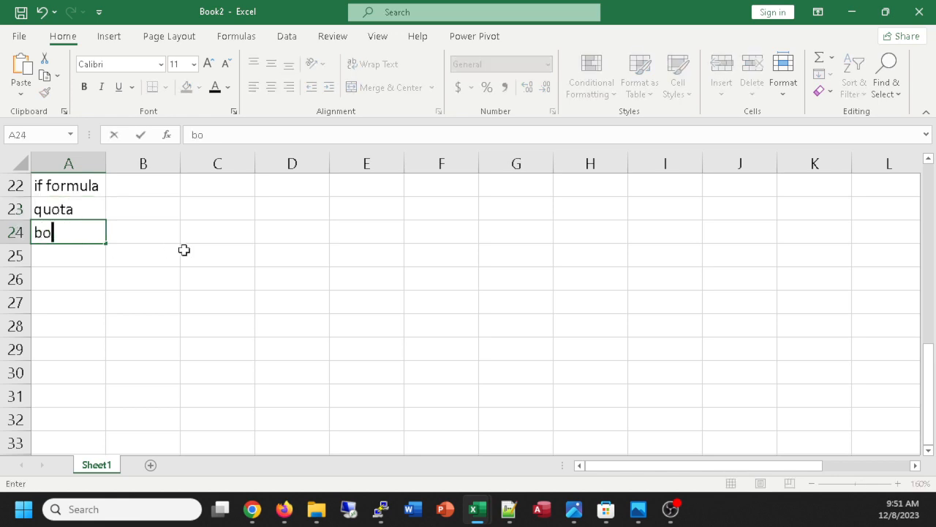
pyautogui.press('Return')
pyautogui.press('Return')
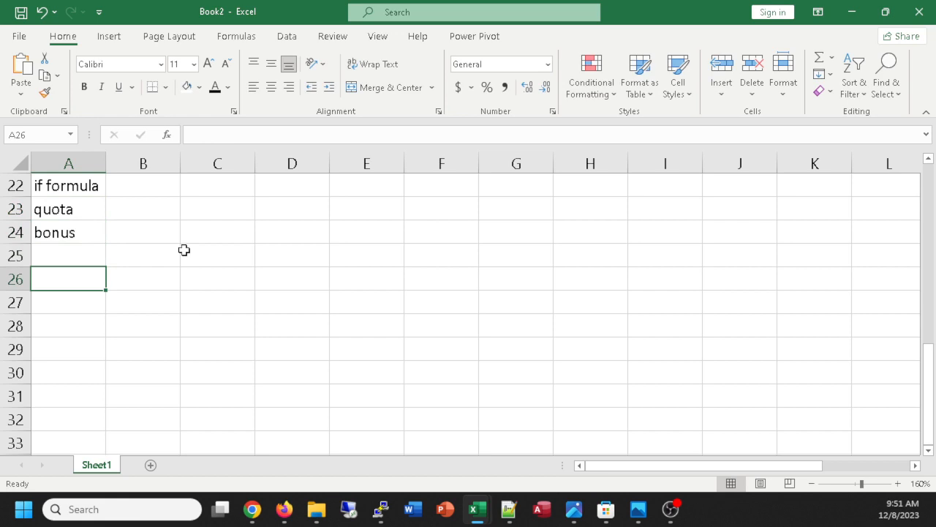
pyautogui.press('BackSpace')
# Enter the labels "my performance" in cell A25 and "my bonus" in cell A26.
pyautogui.click(73, 255)
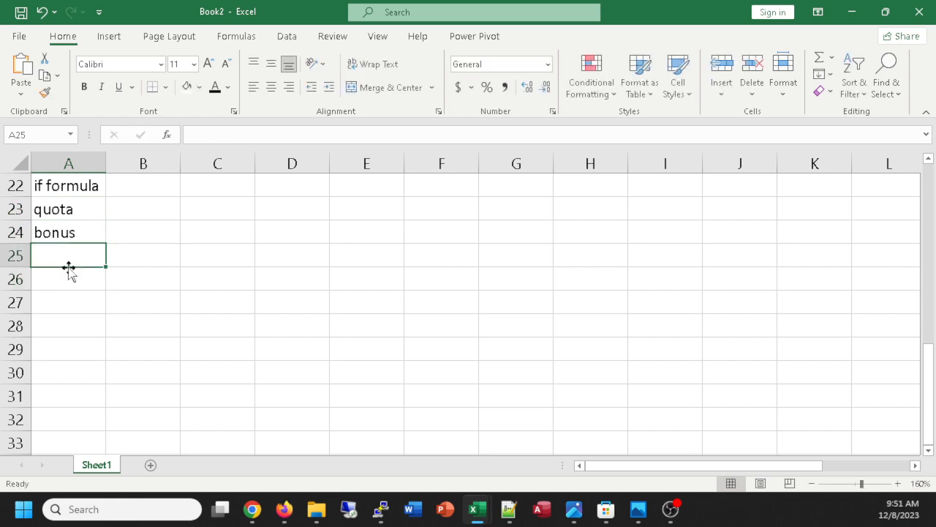
pyautogui.write('my per')
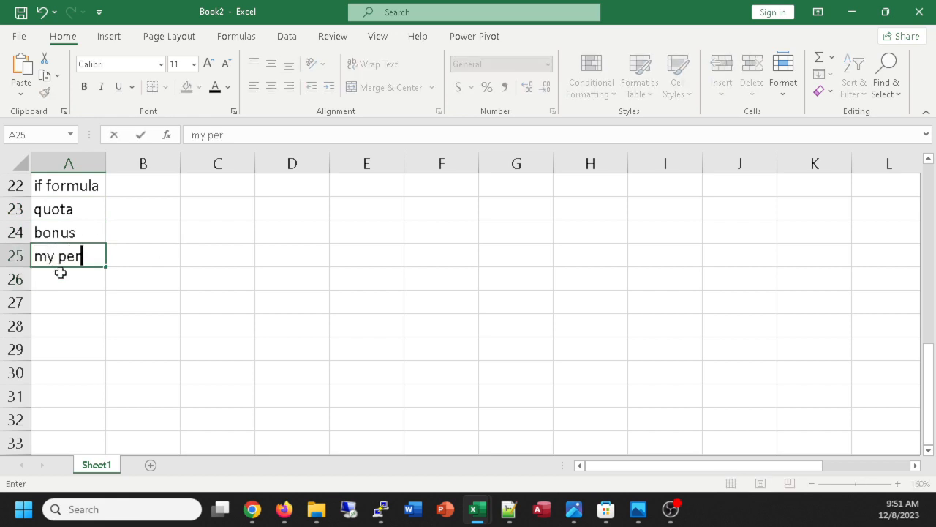
pyautogui.write('formance')
pyautogui.press('Return')
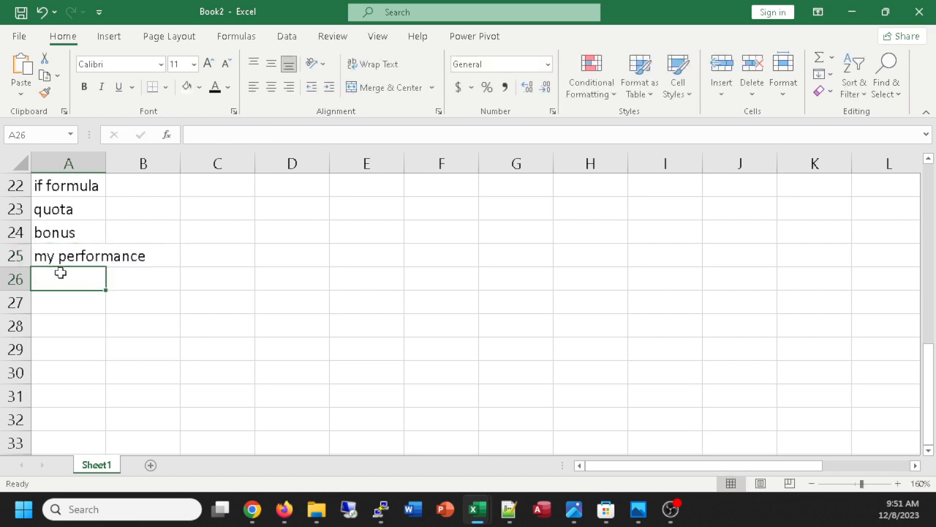
pyautogui.write('my bonus')
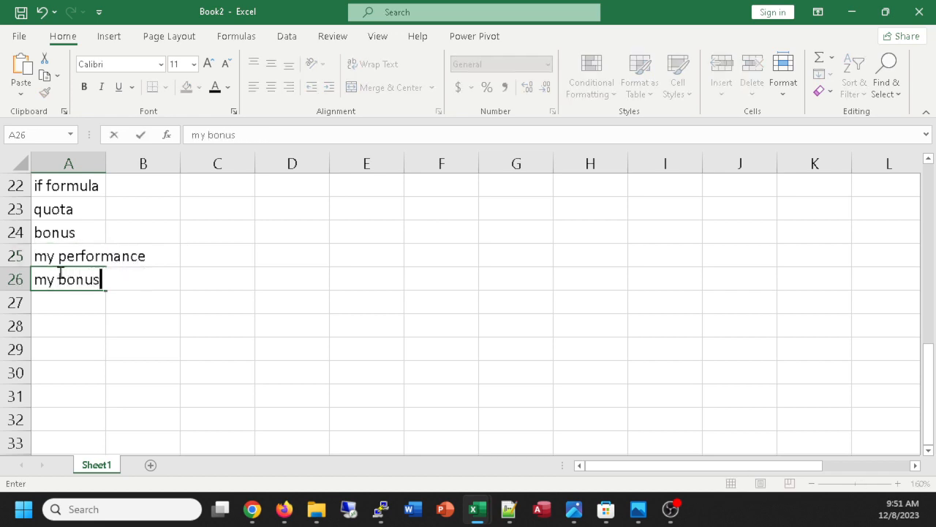
pyautogui.press('Return')
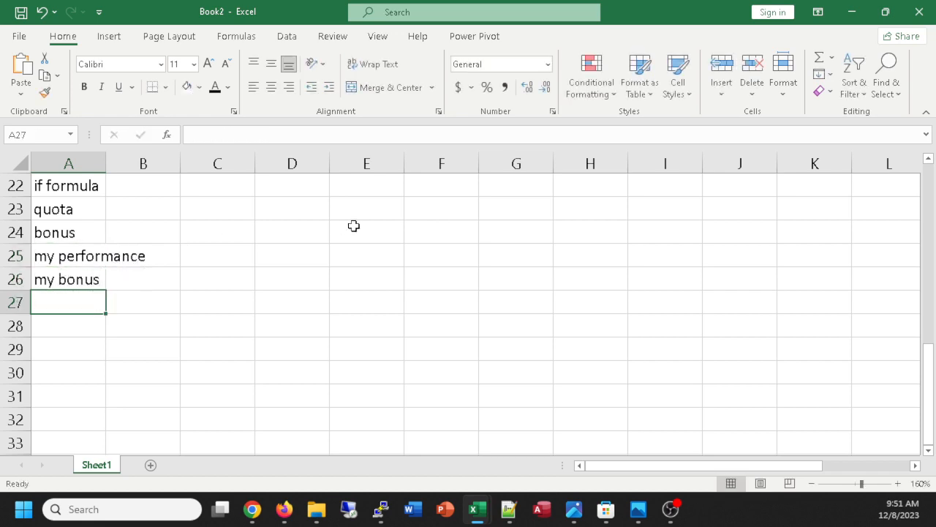
# Enter 1000 as the quota in cell B23 and 900 as the bonus in cell B24.
pyautogui.click(152, 217)
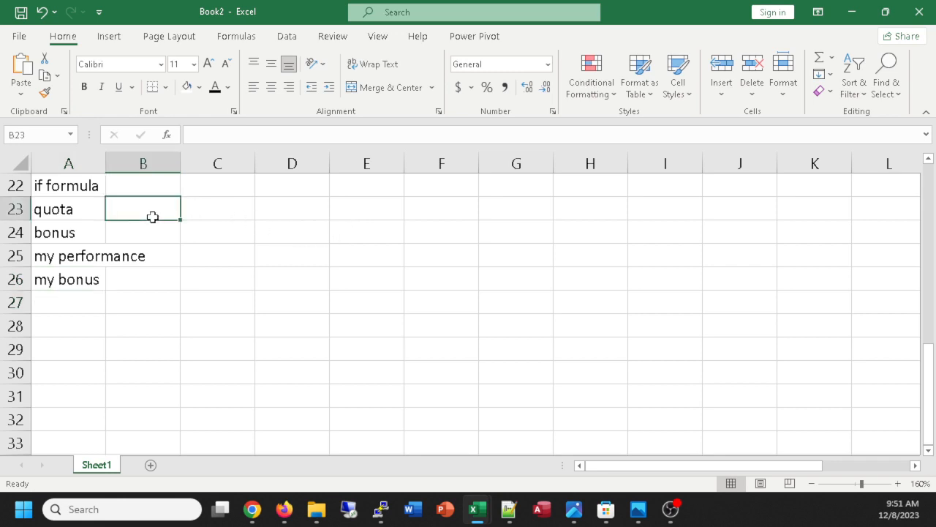
pyautogui.write('1000')
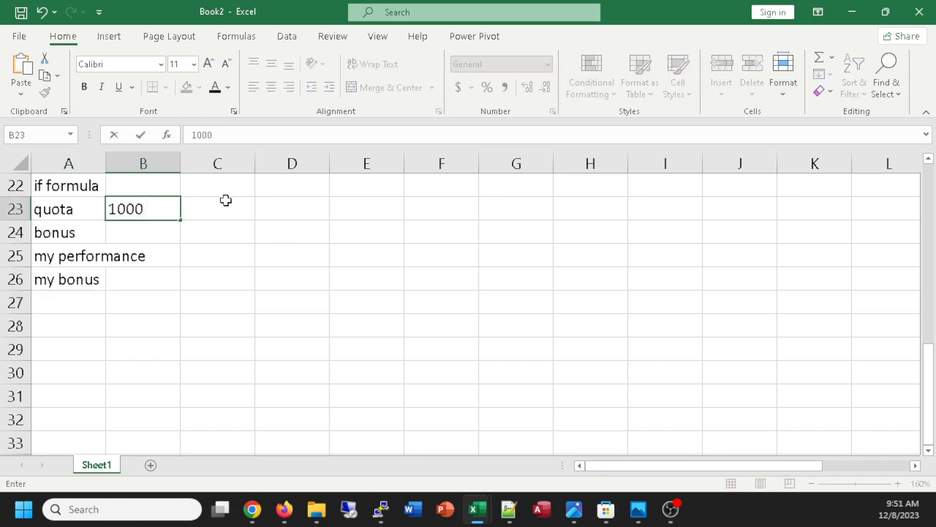
pyautogui.click(155, 233)
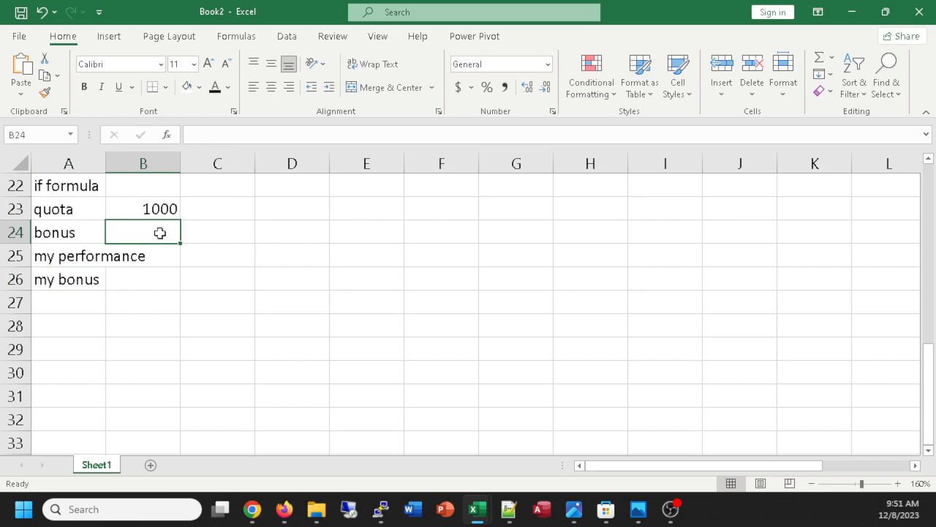
pyautogui.write('9000')
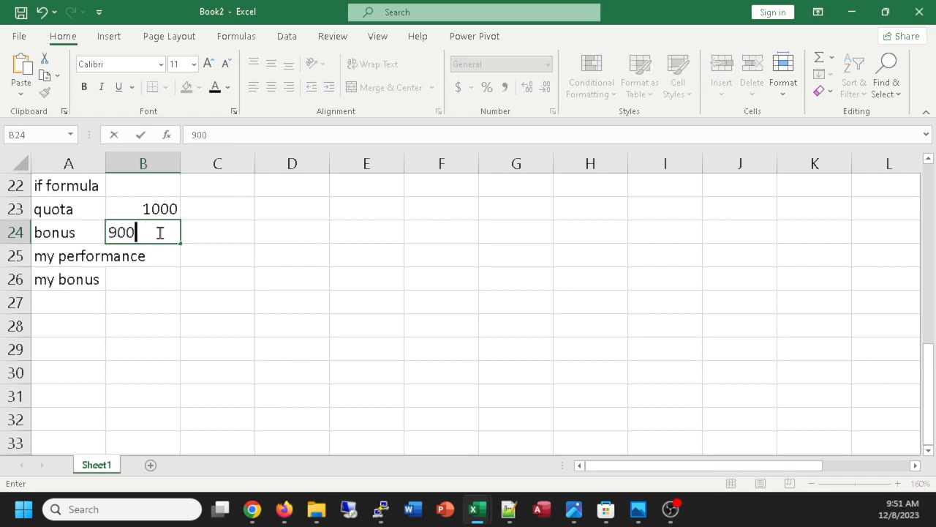
pyautogui.press('Return')
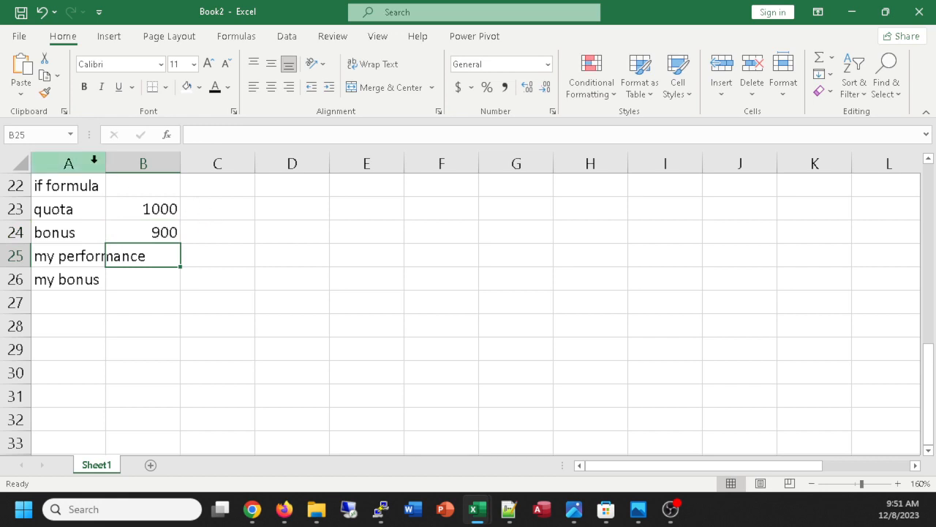
# Widen column A to make room for the "my performance" label and enter 901 as the performance in cell B25.
pyautogui.moveTo(107, 161); pyautogui.dragTo(143, 163)
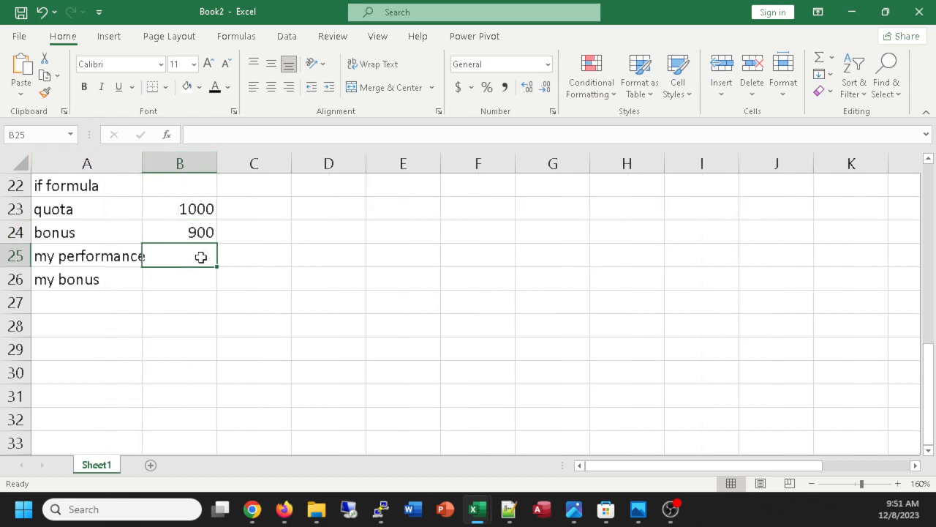
pyautogui.write('901')
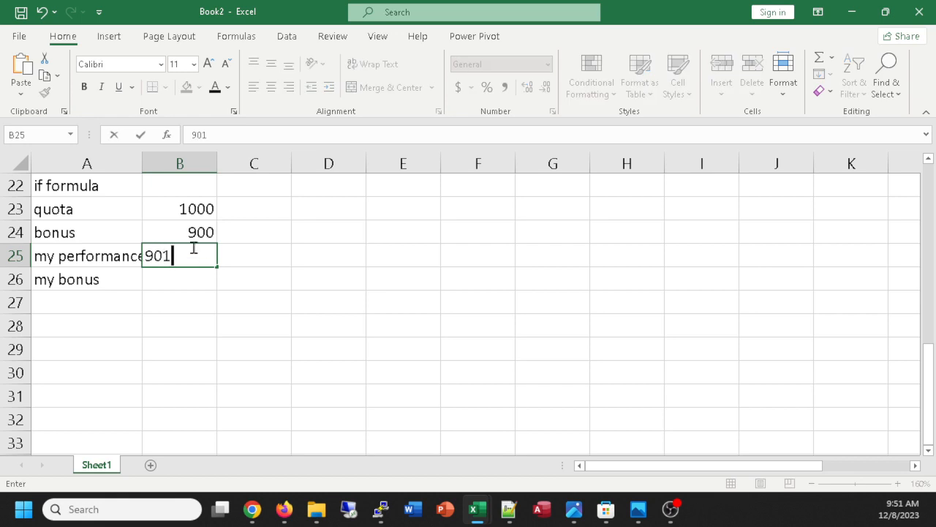
pyautogui.click(184, 277)
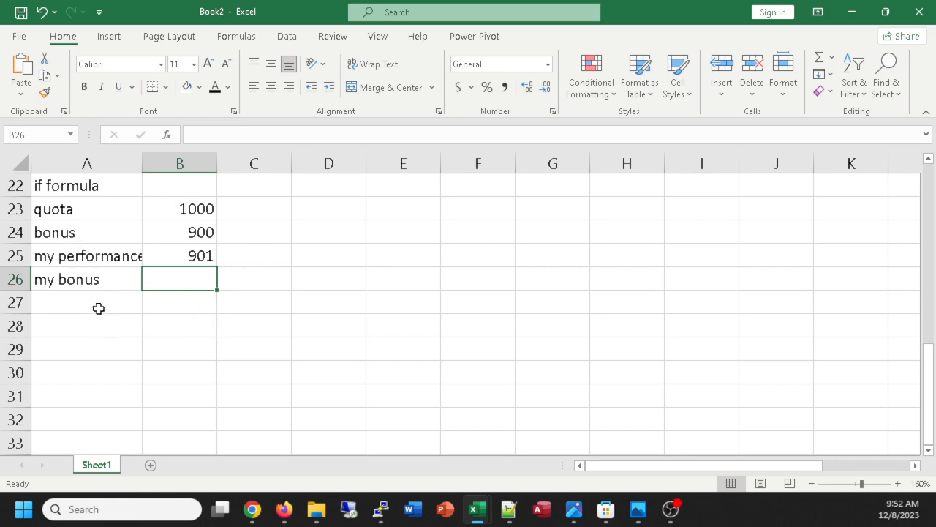
# Enter the note "I recieve the value of the bonus when I meet or exceed the quota" in cell A27.
pyautogui.click(73, 307)
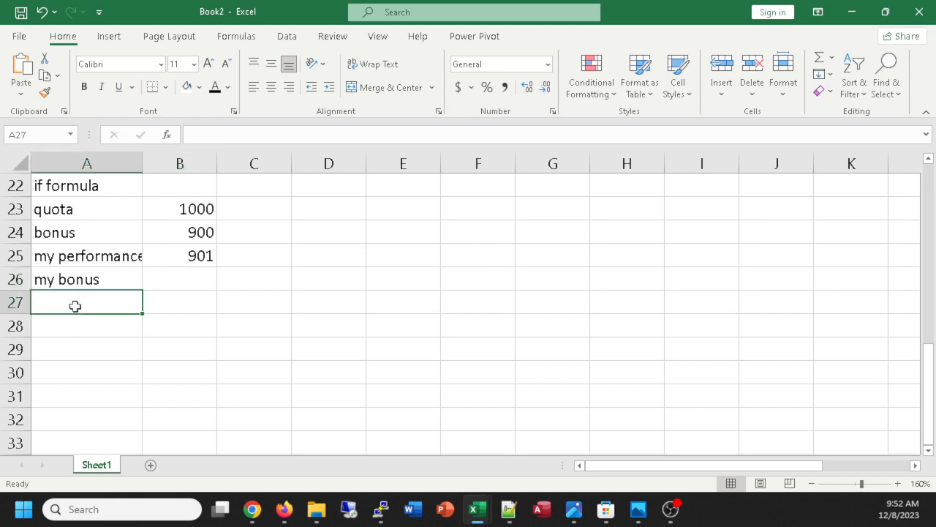
pyautogui.write('I reci')
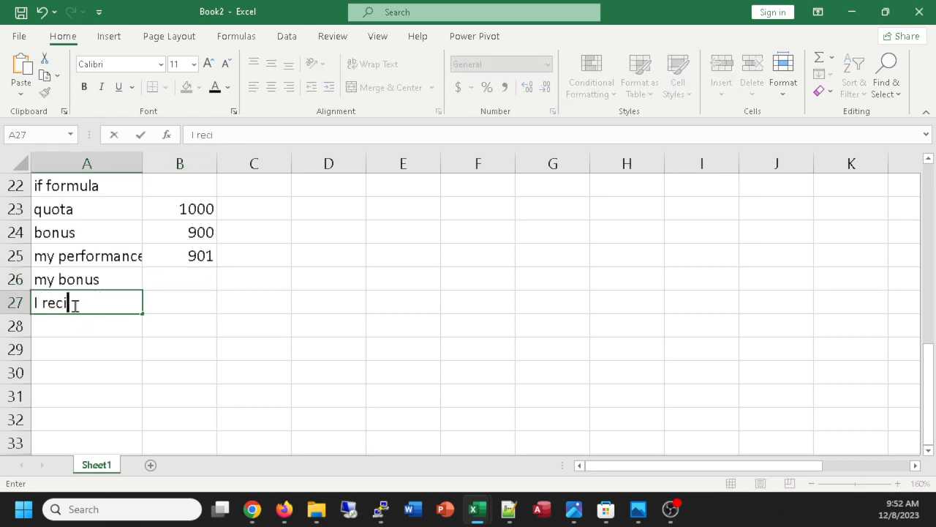
pyautogui.write('ve the value')
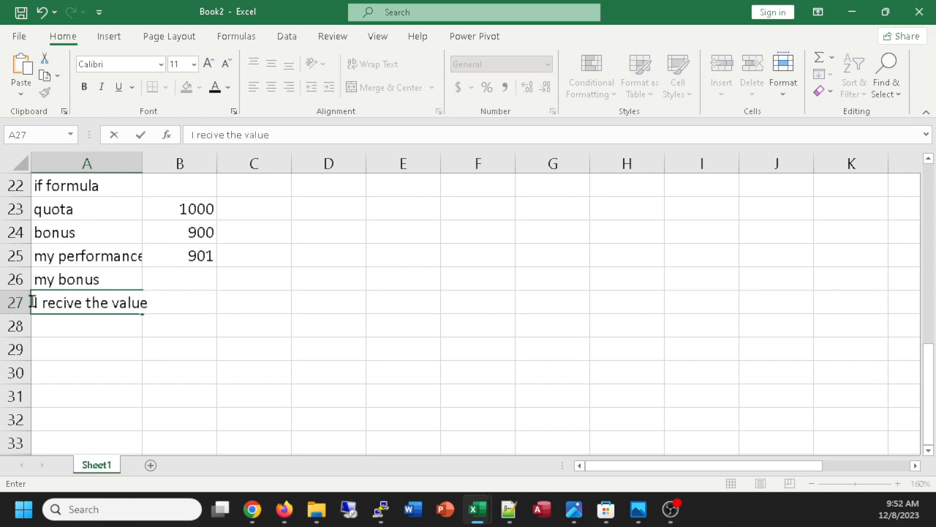
pyautogui.click(63, 304)
pyautogui.write('e')
pyautogui.press('End')
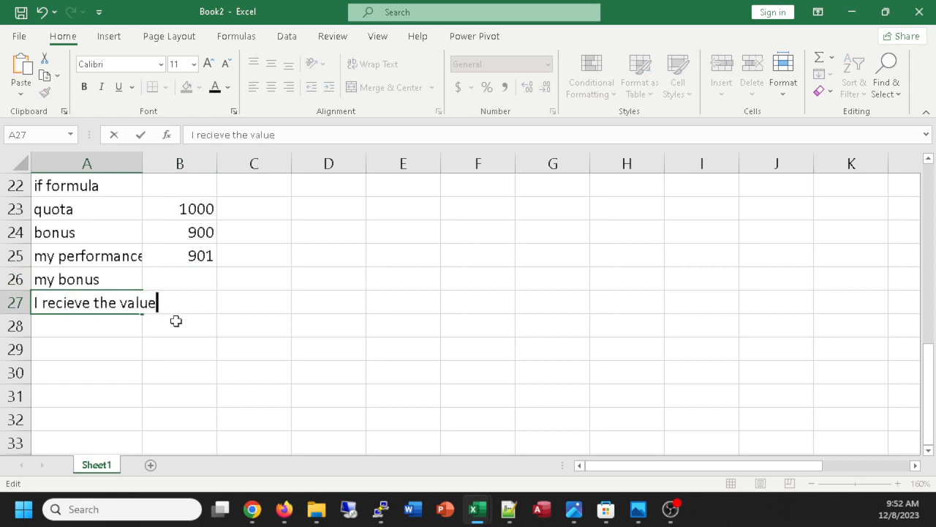
pyautogui.write('of the bon')
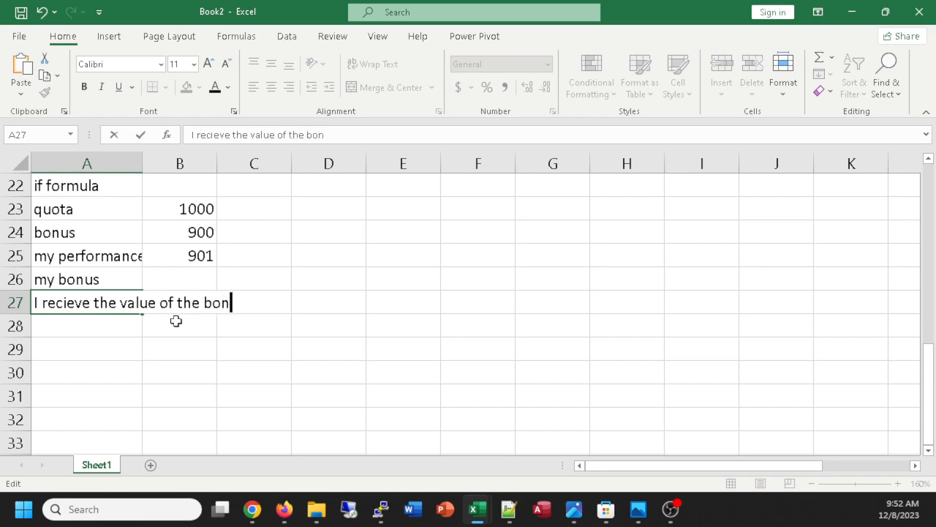
pyautogui.write('us when I me')
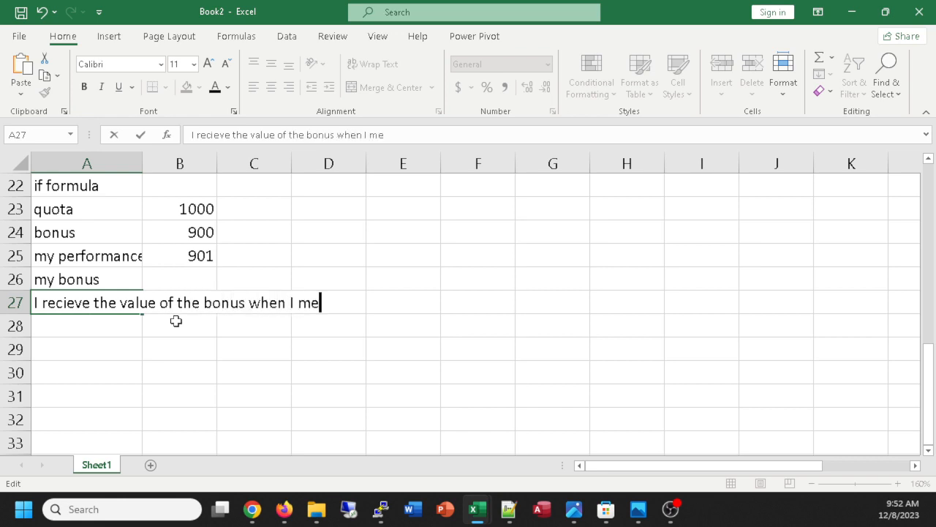
pyautogui.write('et or exceed the quota')
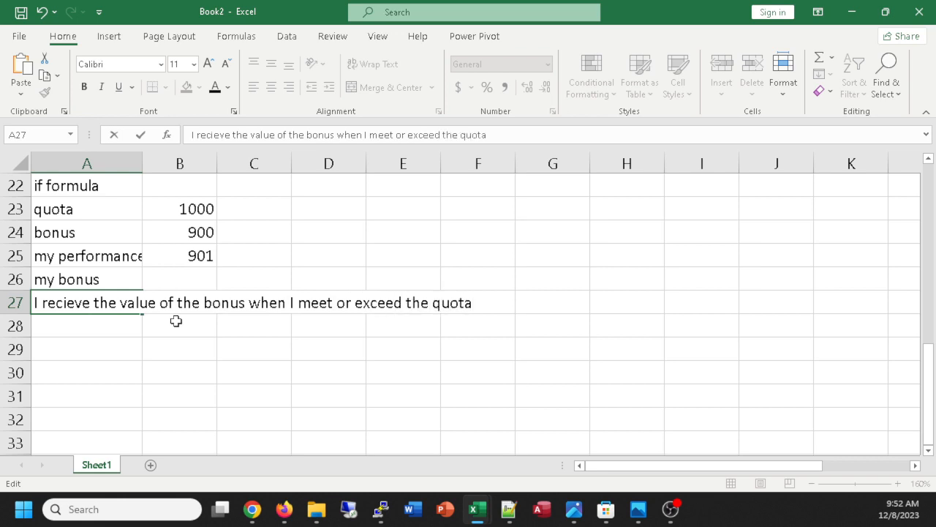
pyautogui.press('Return')
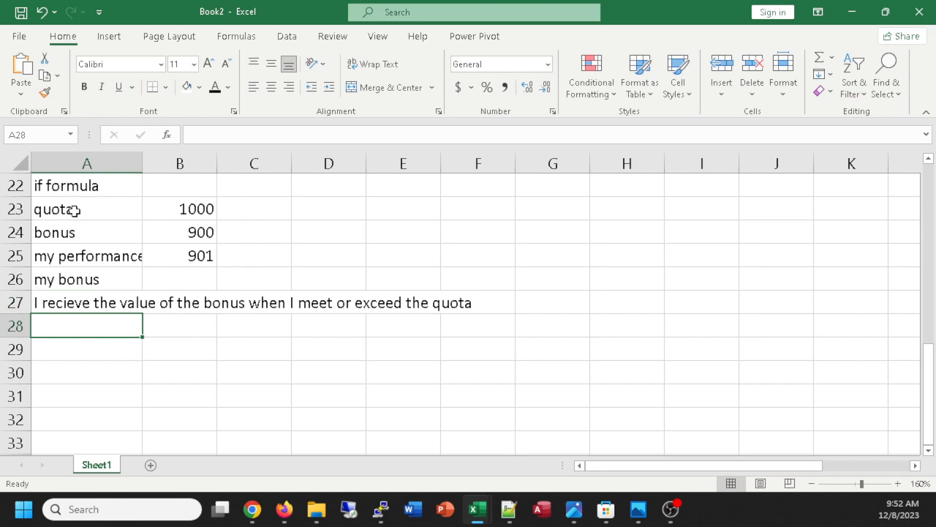
# Enter the formula =IF(B25>=B23,B24,0) in cell B26 to calculate the "my bonus" value.
pyautogui.click(187, 280)
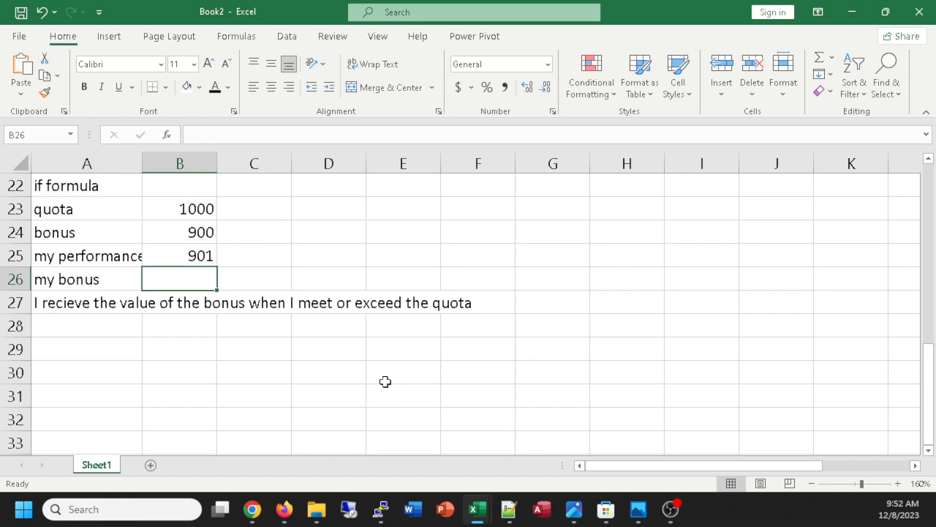
pyautogui.write('=if(')
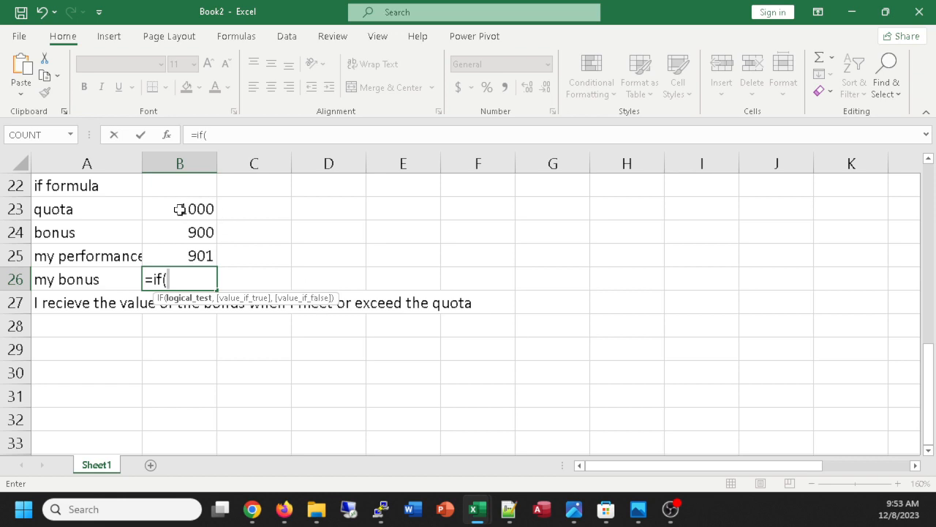
pyautogui.click(193, 255)
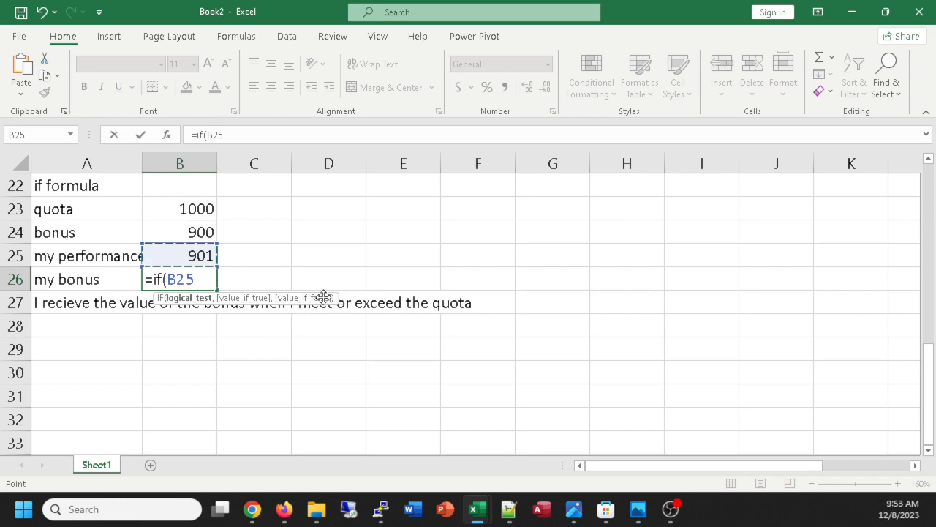
pyautogui.write('>-')
pyautogui.write('=')
pyautogui.click(175, 209)
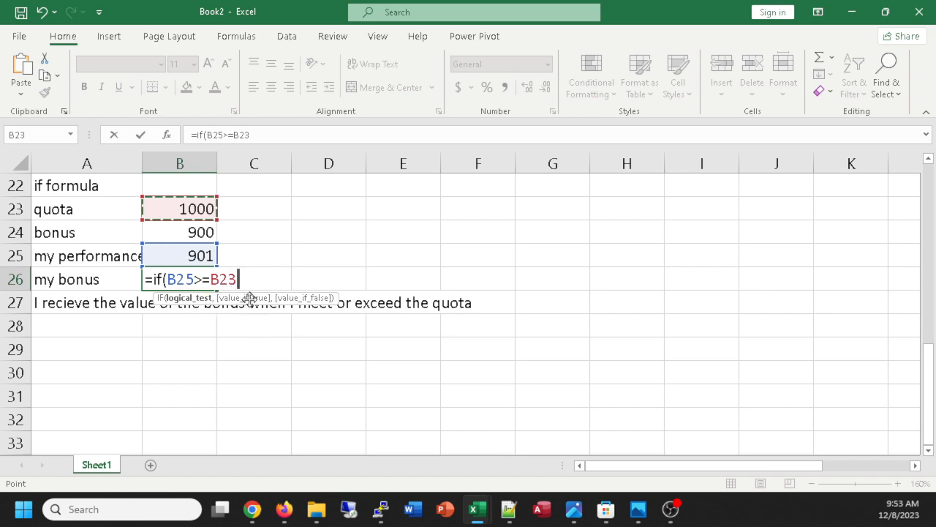
pyautogui.write(',')
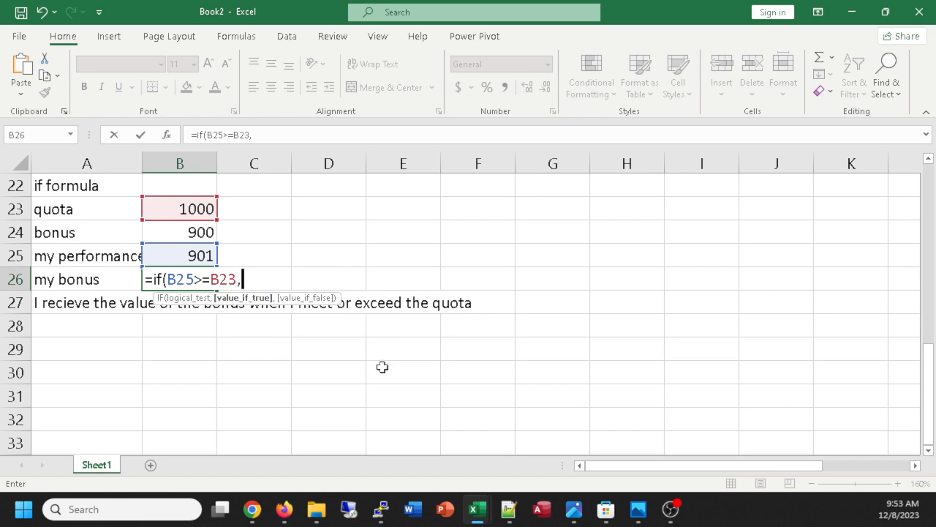
pyautogui.click(184, 233)
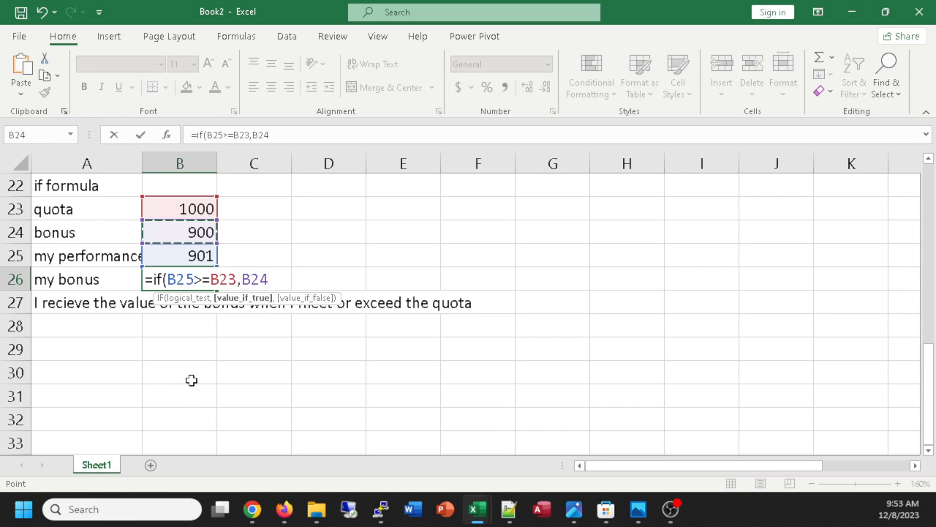
pyautogui.write(',')
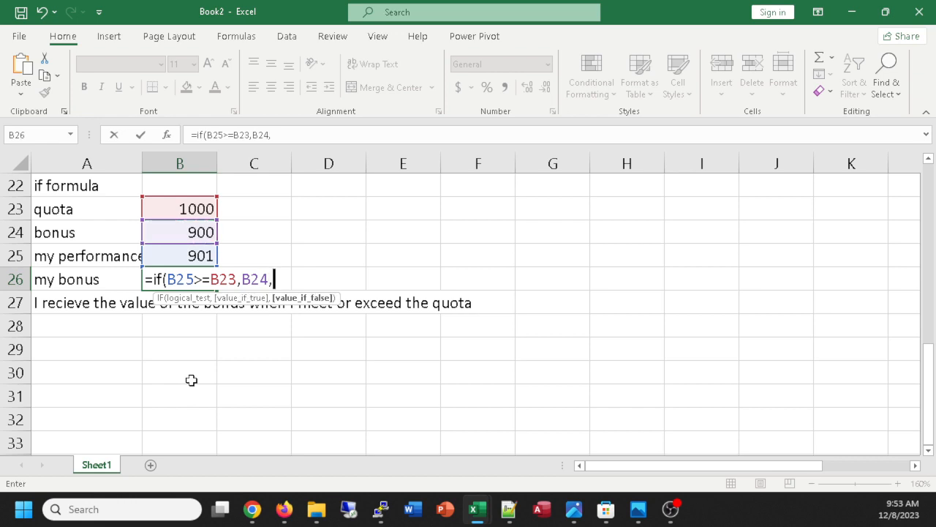
pyautogui.write('0')
pyautogui.write(')')
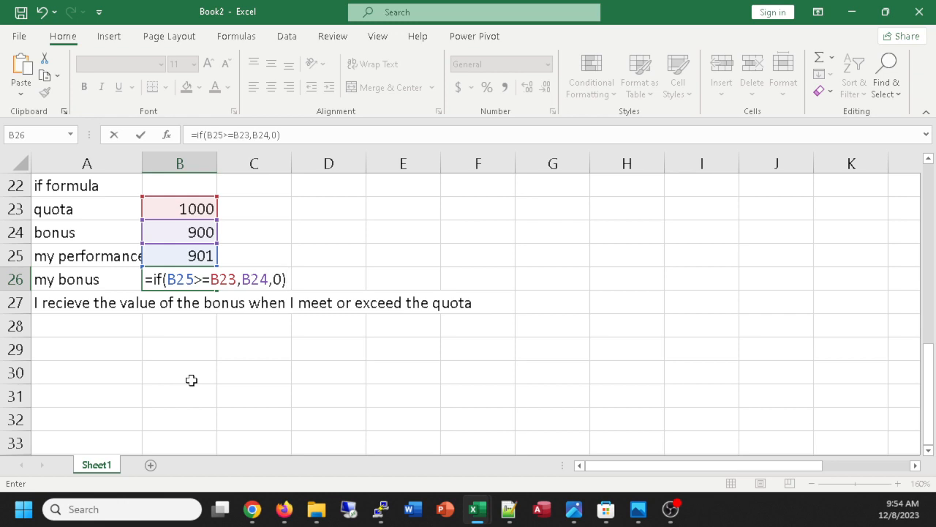
pyautogui.press('Return')
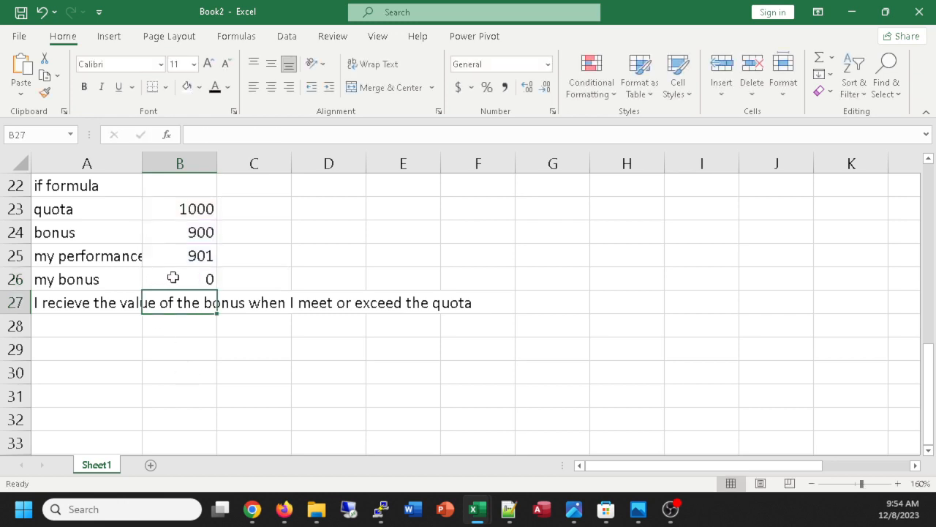
# Change the performance value in cell B25 to 1001 to test the bonus formula.
pyautogui.click(186, 256)
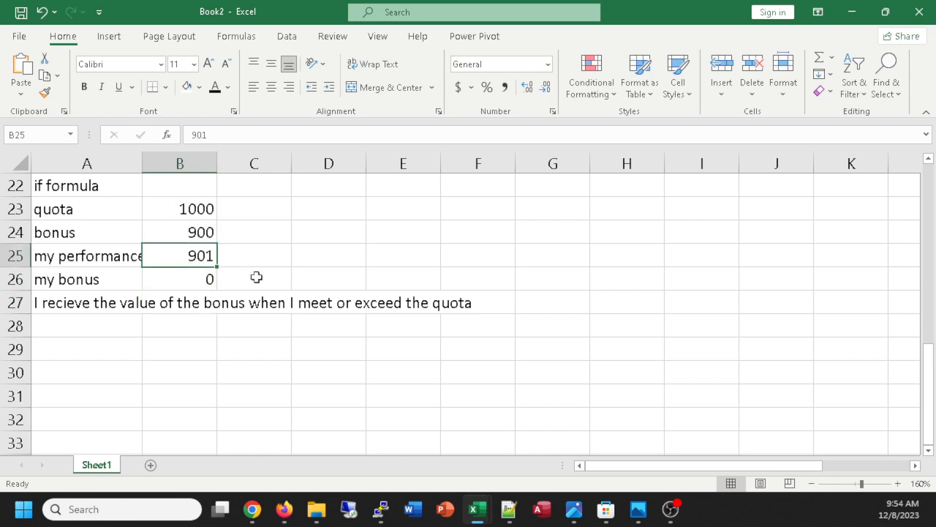
pyautogui.write('1001')
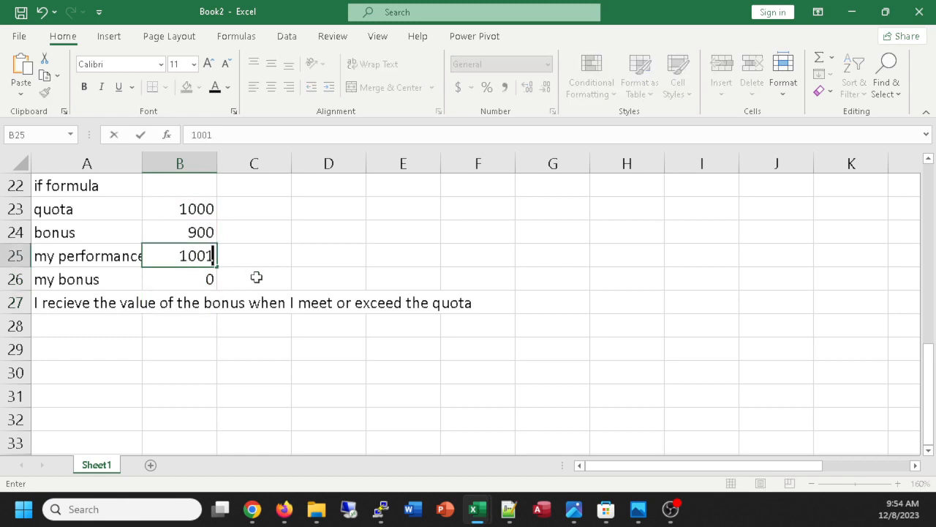
pyautogui.press('Return')
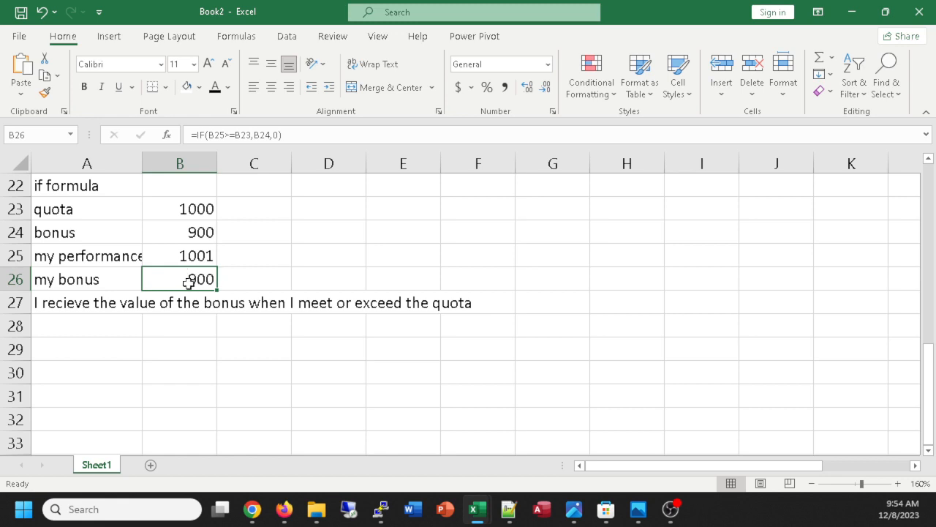
# Create a conditional formatting rule for the "my bonus" cell B26 that formats only cell values greater than 0.
pyautogui.click(612, 99)
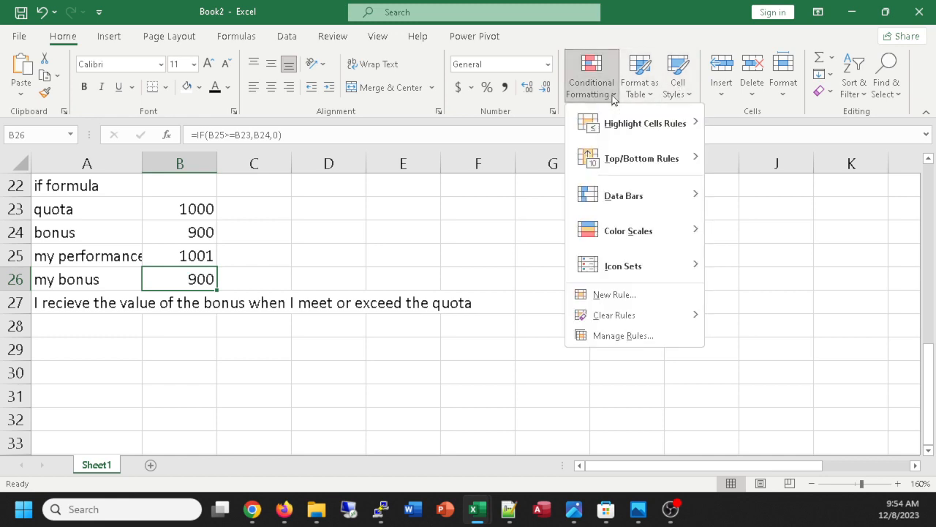
pyautogui.click(604, 294)
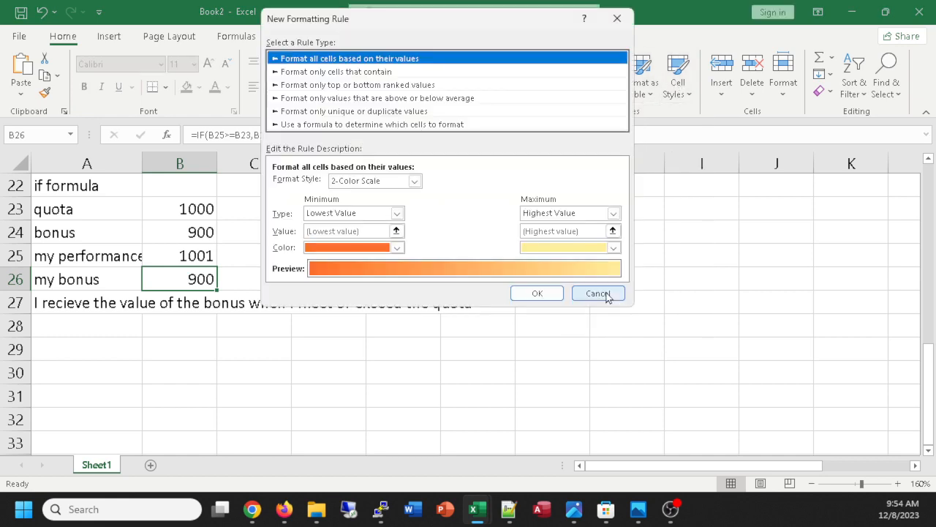
pyautogui.click(315, 72)
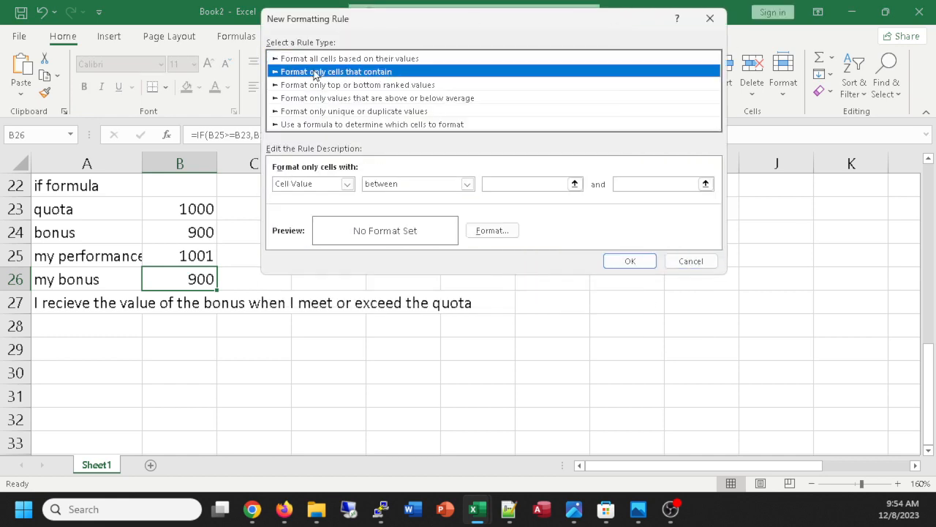
pyautogui.click(467, 183)
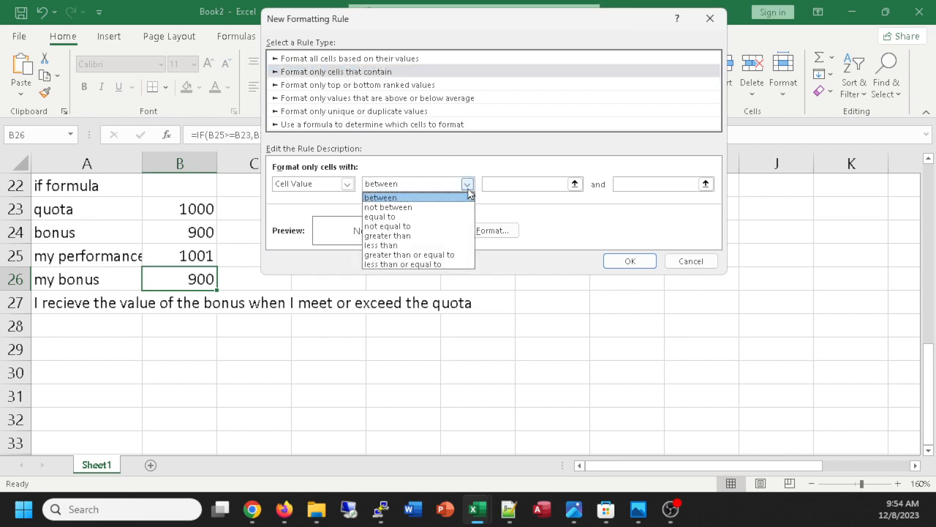
pyautogui.click(421, 235)
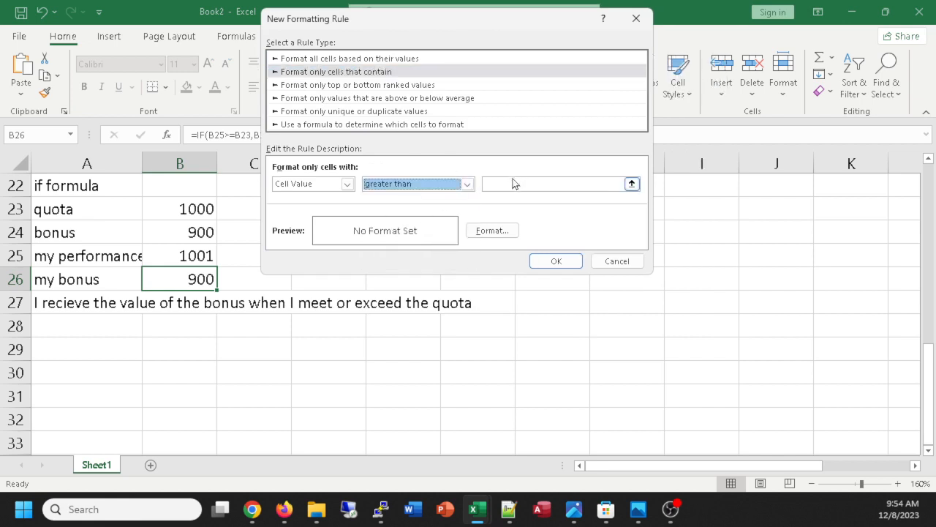
pyautogui.click(509, 185)
pyautogui.click(509, 186)
pyautogui.write('0')
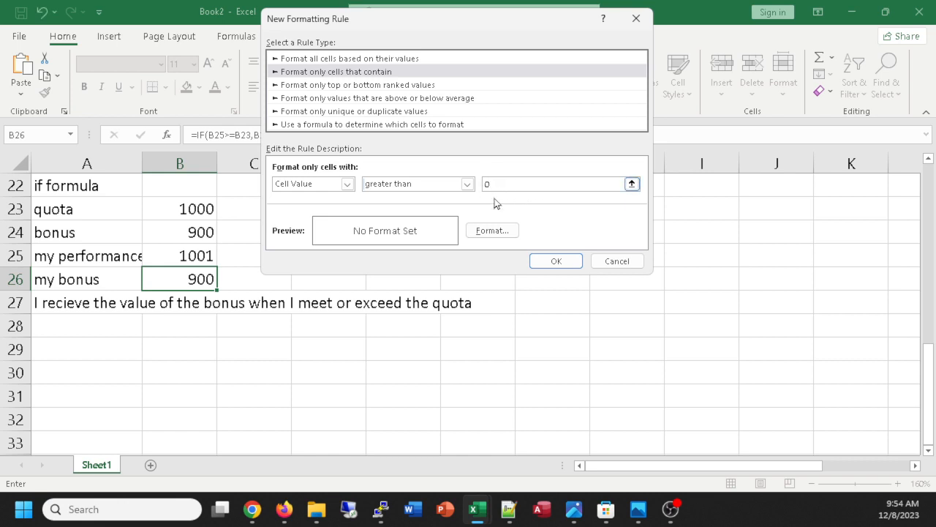
# Set the rule's format to a green, bold font and apply the rule to B26.
pyautogui.click(500, 233)
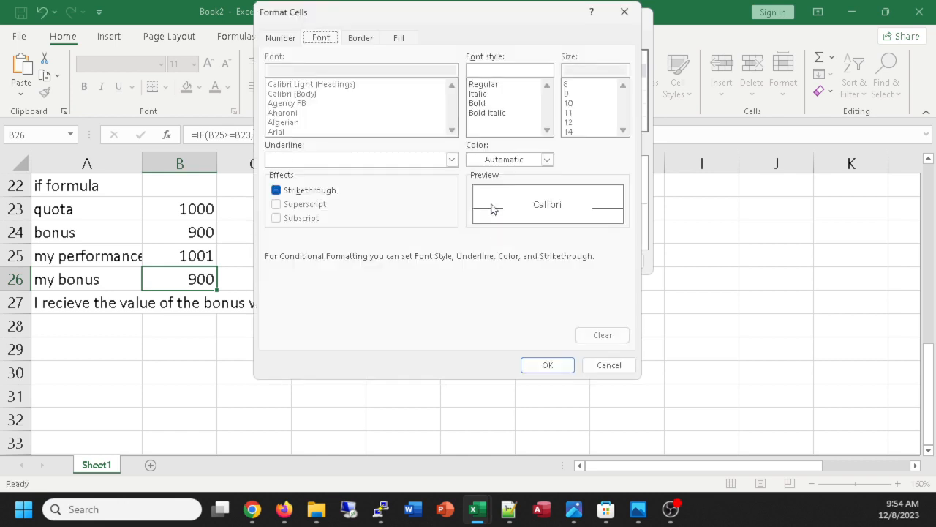
pyautogui.click(546, 161)
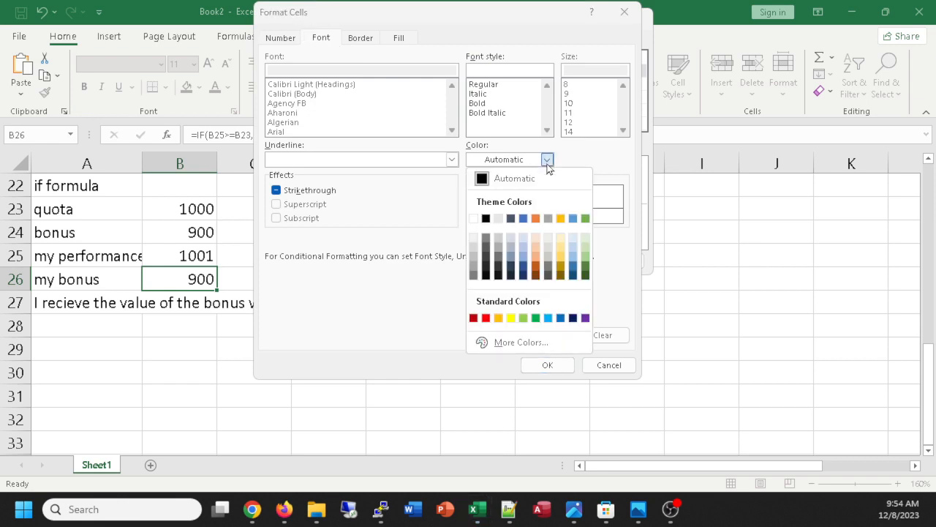
pyautogui.click(585, 219)
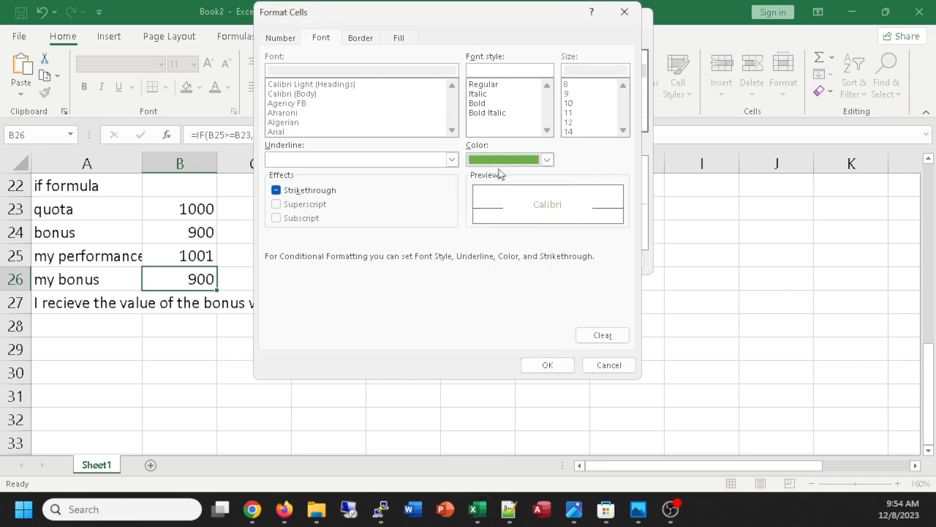
pyautogui.click(483, 106)
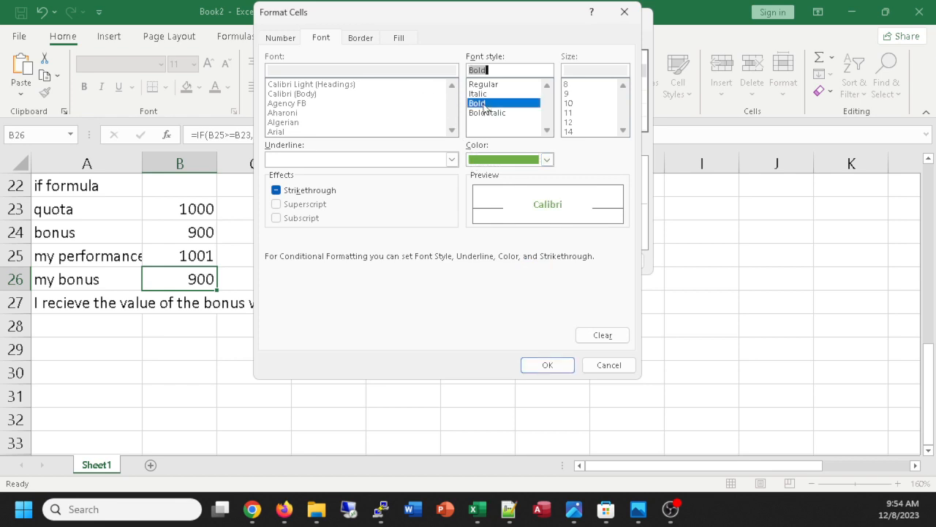
pyautogui.click(548, 365)
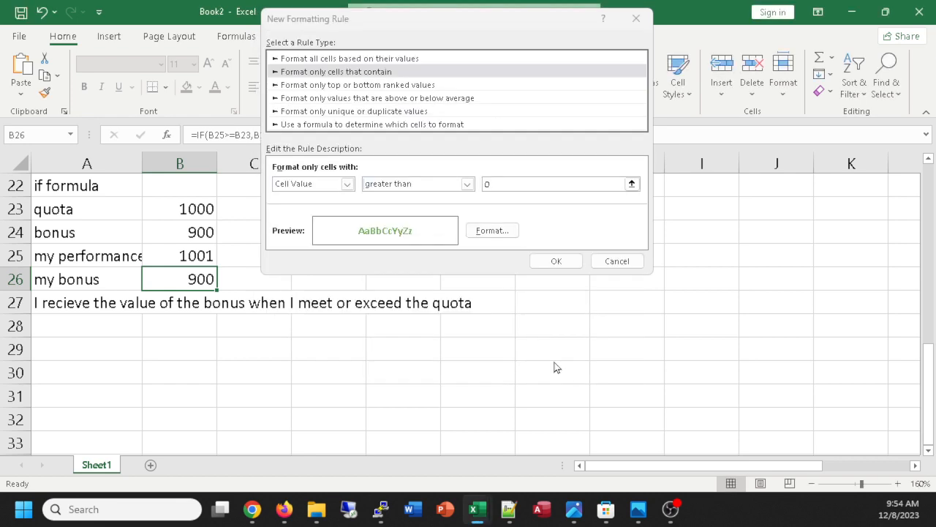
pyautogui.click(574, 266)
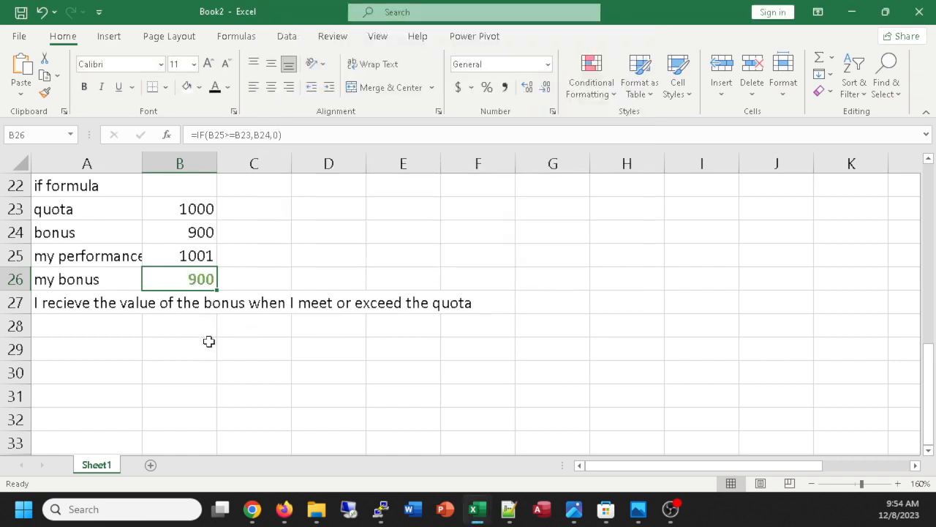
# Change the performance value in cell B25 to 999 to test the conditional formatting.
pyautogui.click(209, 255)
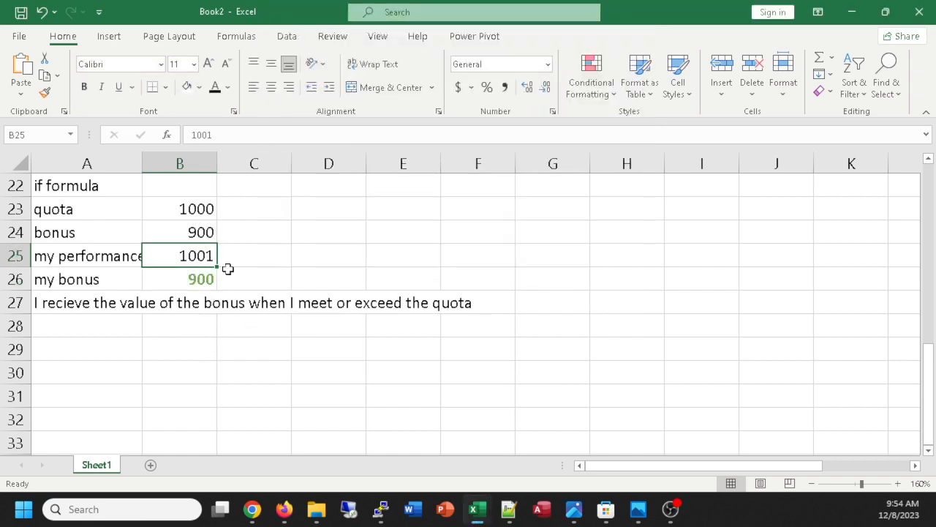
pyautogui.write('900')
pyautogui.press('BackSpace')
pyautogui.press('BackSpace')
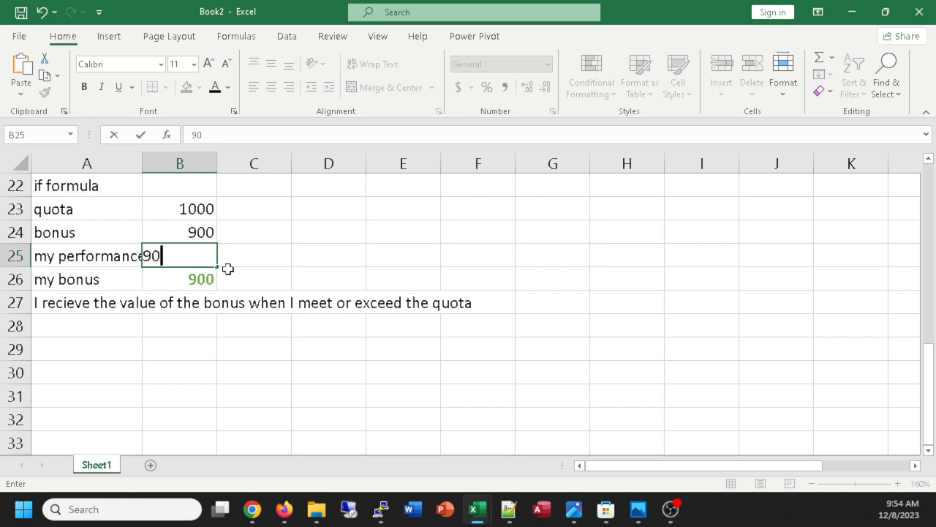
pyautogui.write('8')
pyautogui.press('BackSpace')
pyautogui.write('99')
pyautogui.press('Return')
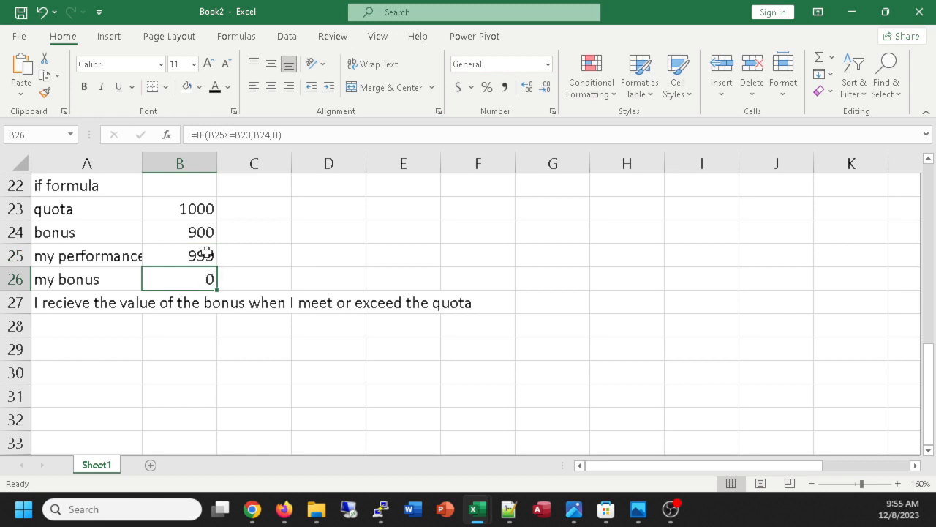
# Set the performance value in cell B25 to 9999 and open the bonus formula in B26 for review.
pyautogui.click(202, 254)
pyautogui.doubleClick(202, 255)
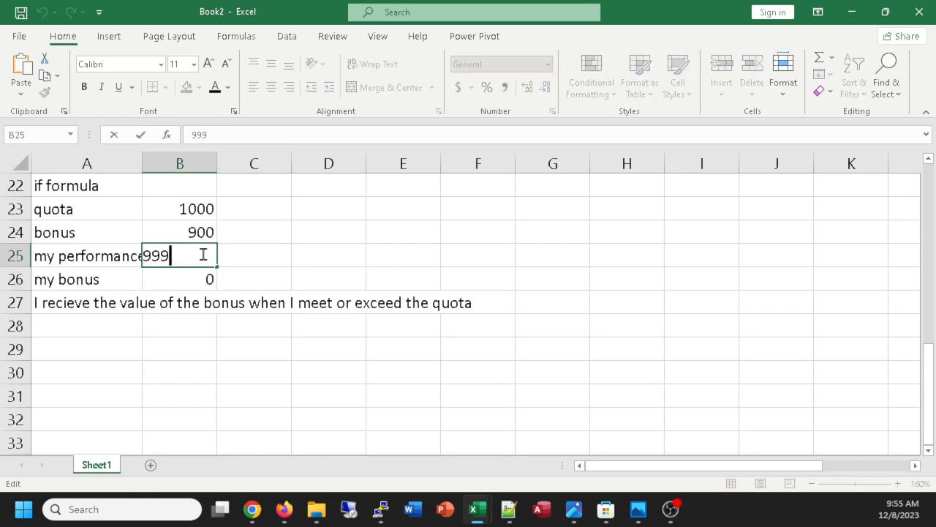
pyautogui.write('9')
pyautogui.press('Return')
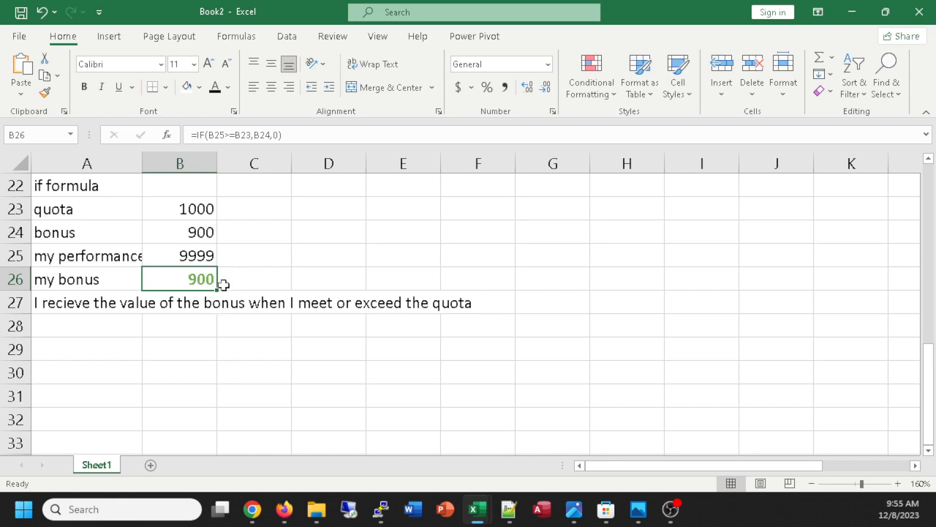
pyautogui.doubleClick(199, 279)
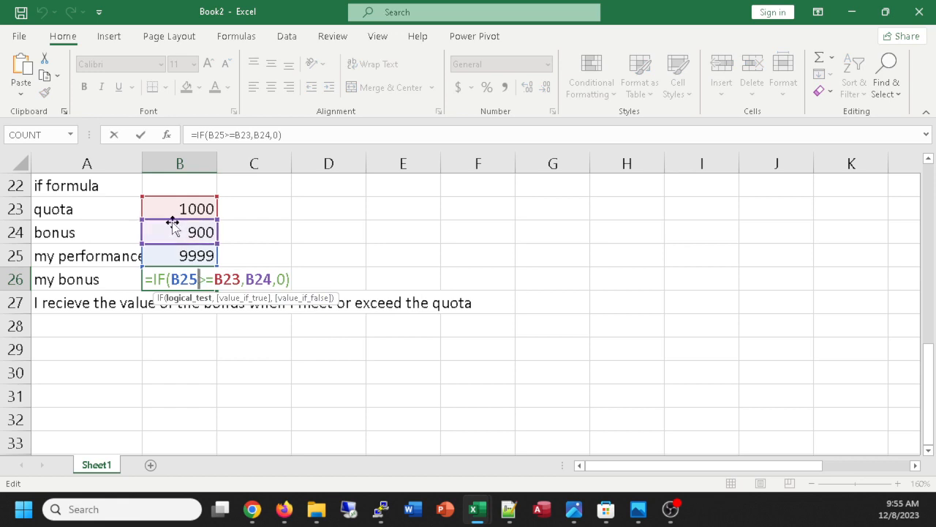
# Enter the label "dependents" in cell A29 and the value 3 in B29.
pyautogui.click(111, 348)
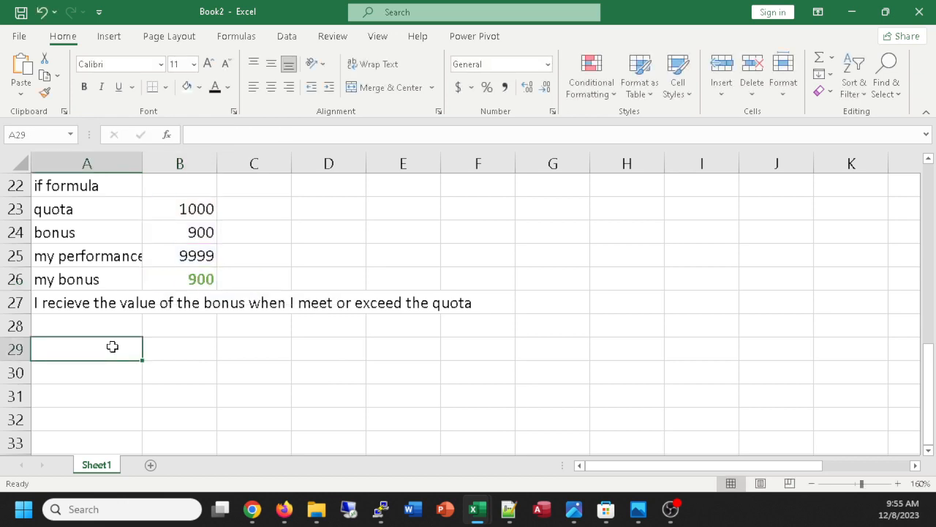
pyautogui.write('dependent')
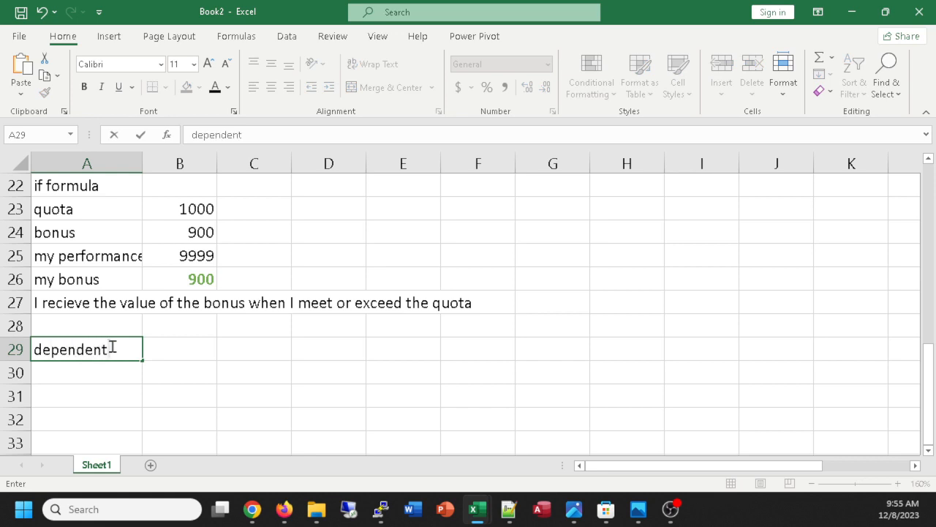
pyautogui.write('s')
pyautogui.press('Tab')
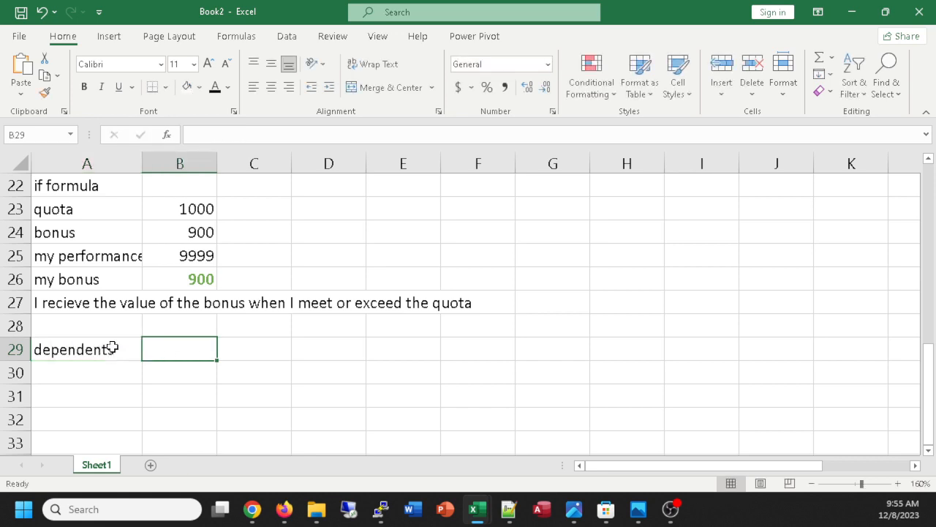
pyautogui.write('3')
pyautogui.press('Return')
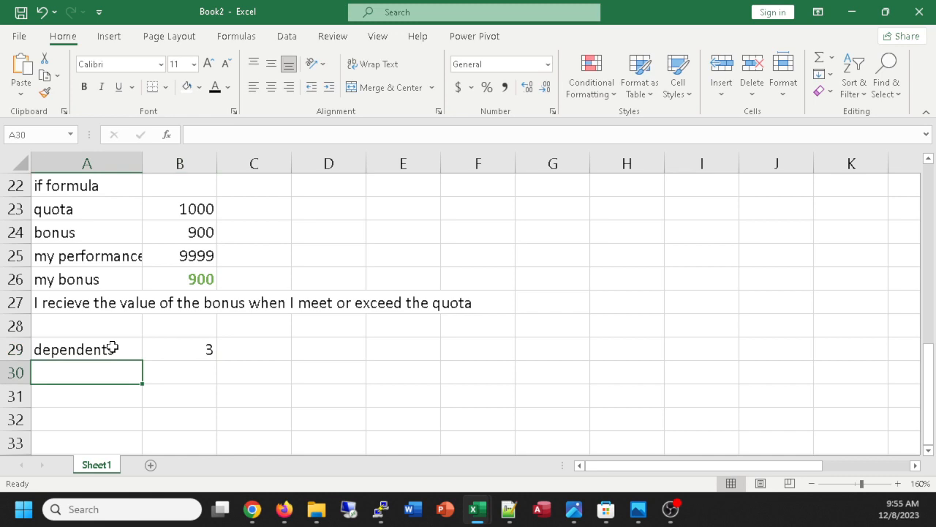
# Enter the label "pct tax" in cell A30 and 5% in B30.
pyautogui.write('pct tax')
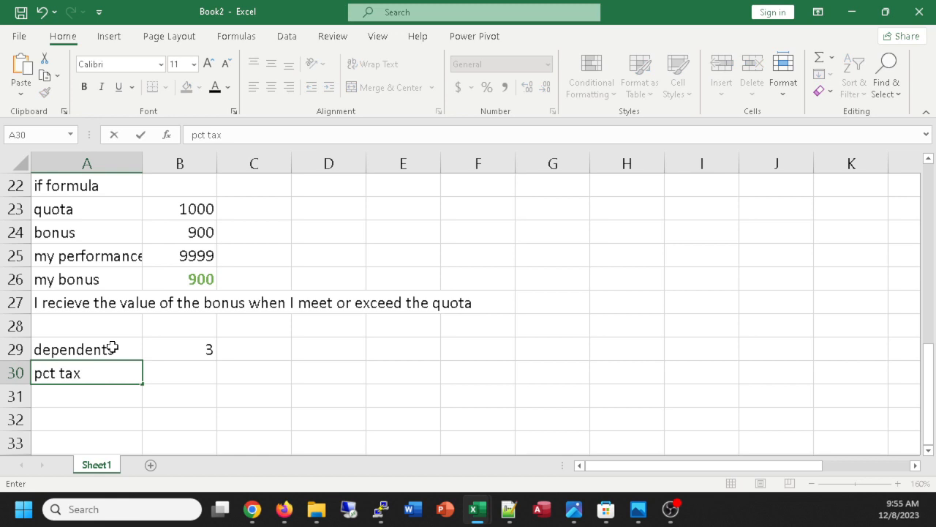
pyautogui.press('Tab')
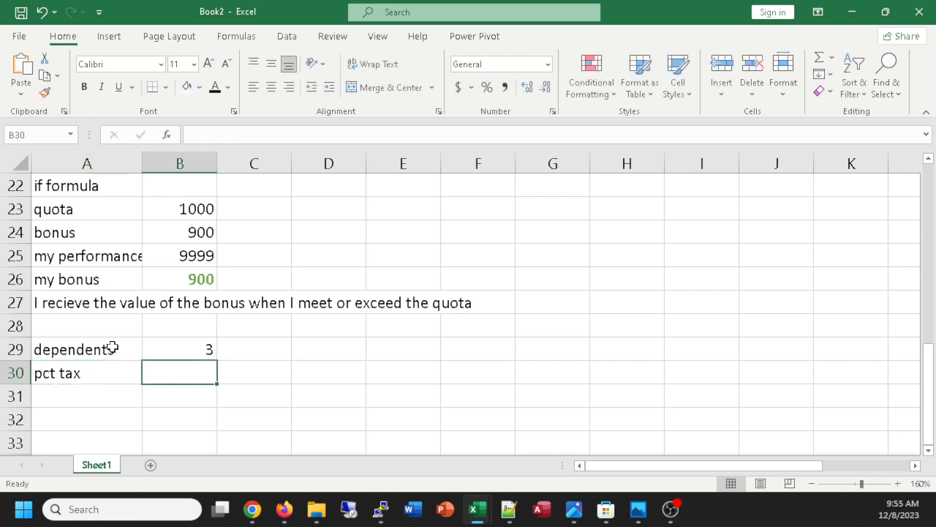
pyautogui.write('5%')
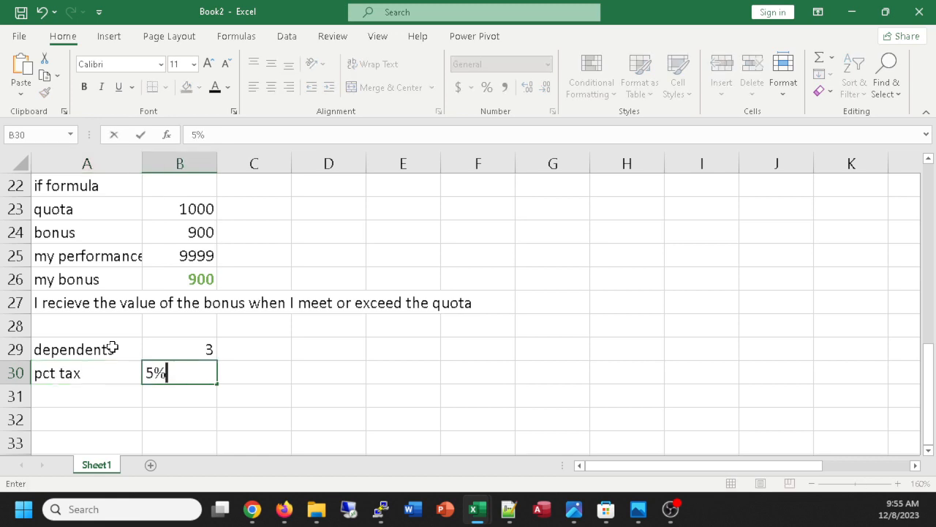
pyautogui.press('Return')
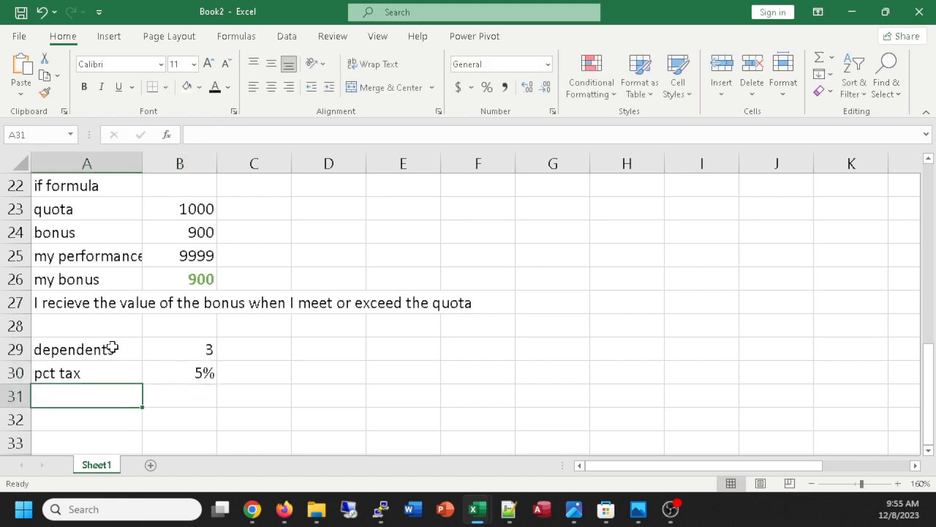
# Enter the label "dep credit" in cell A31 and the value 1000 in B31.
pyautogui.write('d')
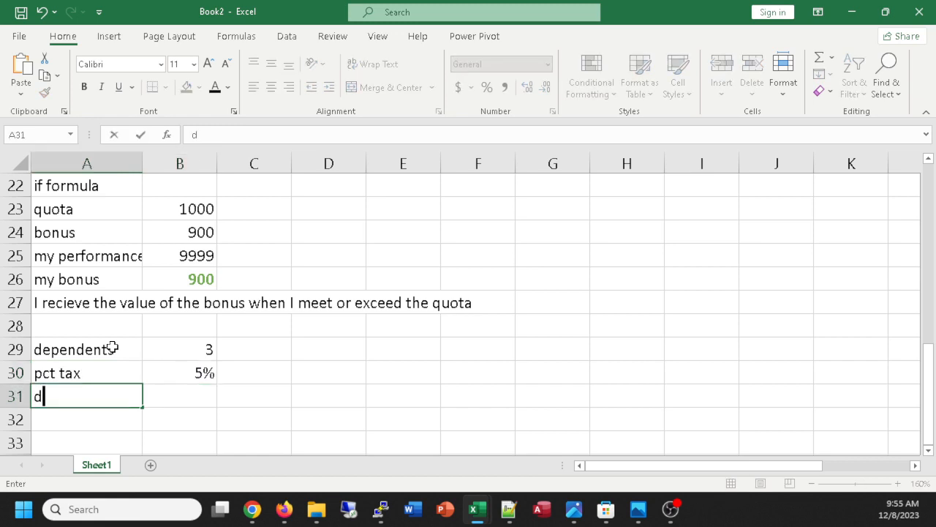
pyautogui.write('ep credit')
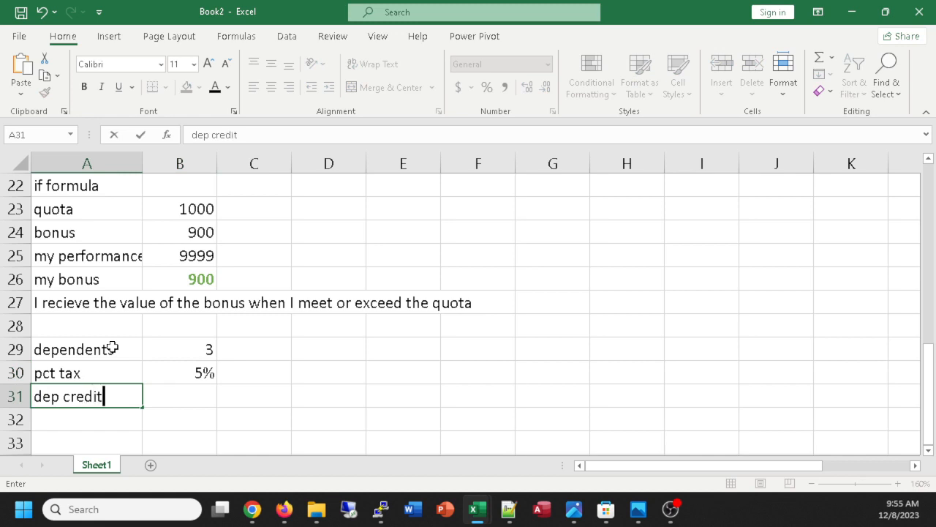
pyautogui.press('Tab')
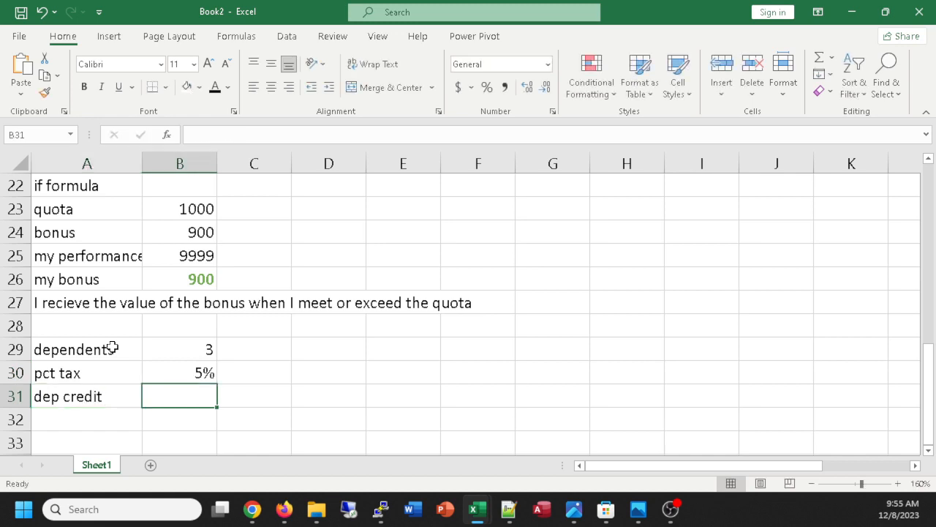
pyautogui.write('100')
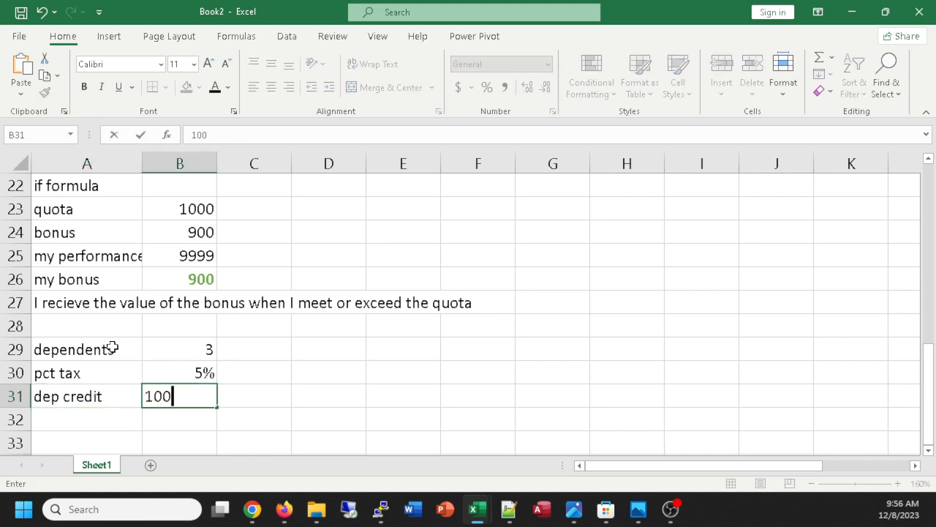
pyautogui.write('0')
pyautogui.press('Return')
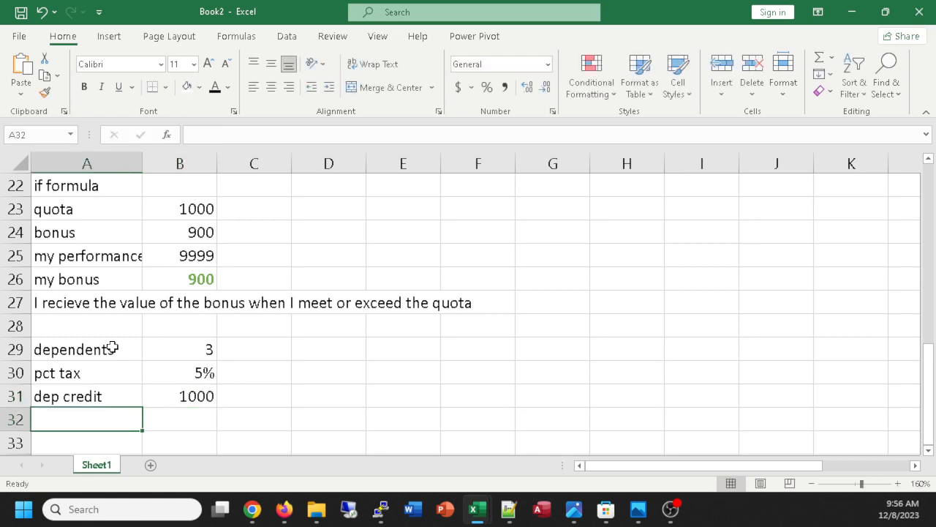
# Enter the label "income" in cell A32 and the value 50000 in B32.
pyautogui.write('incomd')
pyautogui.press('BackSpace')
pyautogui.write('e')
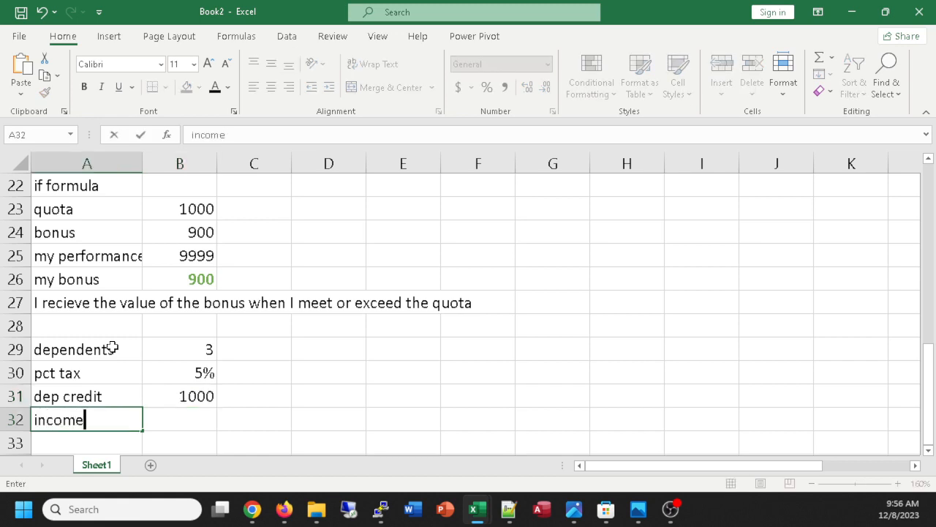
pyautogui.press('Tab')
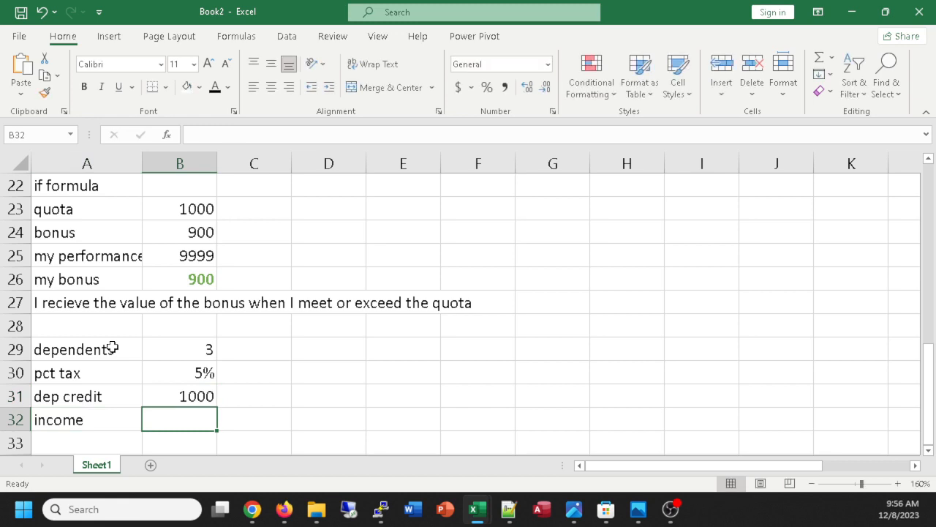
pyautogui.write('50000')
pyautogui.press('Tab')
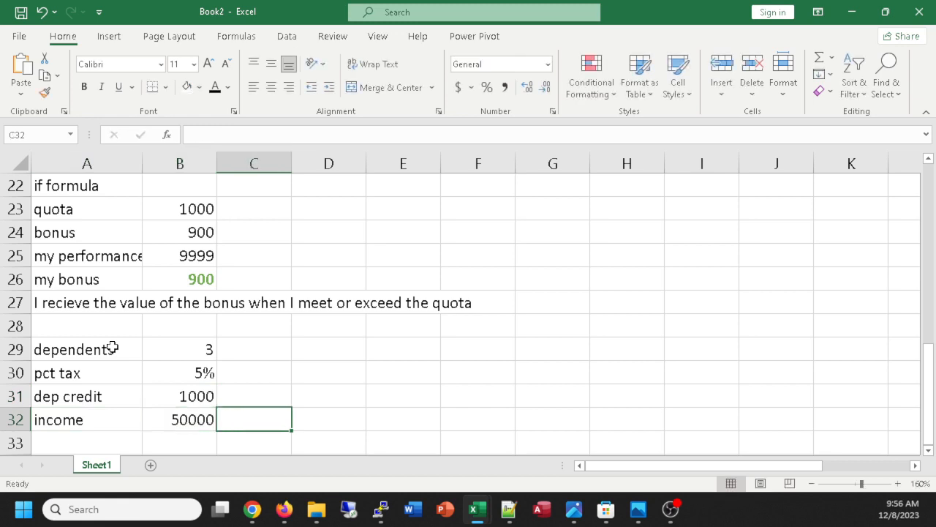
pyautogui.click(391, 355)
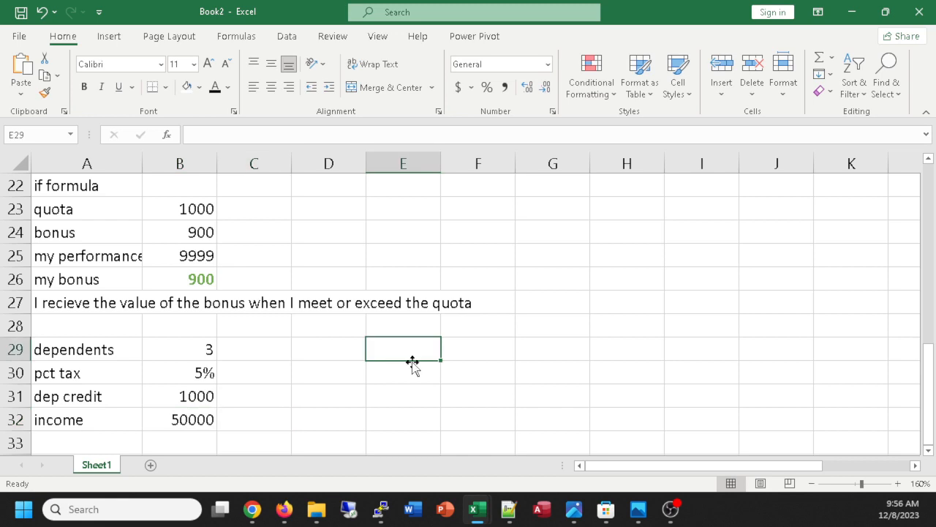
# Enter the label "tax" in cell A33.
pyautogui.click(173, 441)
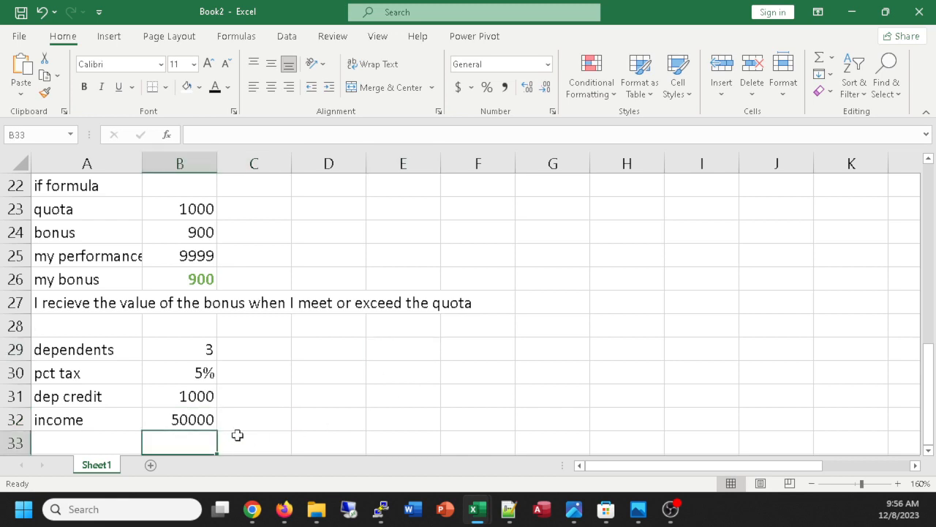
pyautogui.click(100, 444)
pyautogui.write('tax')
pyautogui.press('Tab')
pyautogui.click(345, 443)
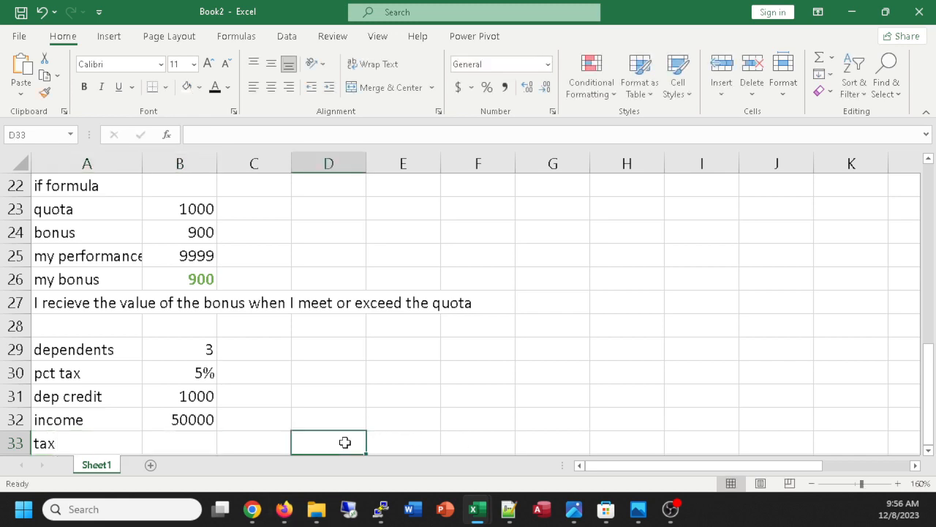
# Enter the note "tax is equal to pct" in cell D29.
pyautogui.click(333, 348)
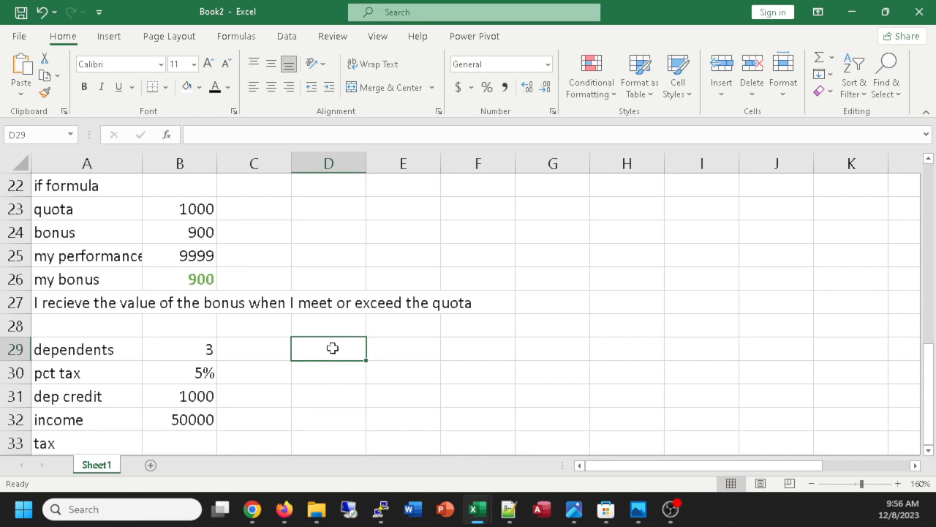
pyautogui.write('tax ')
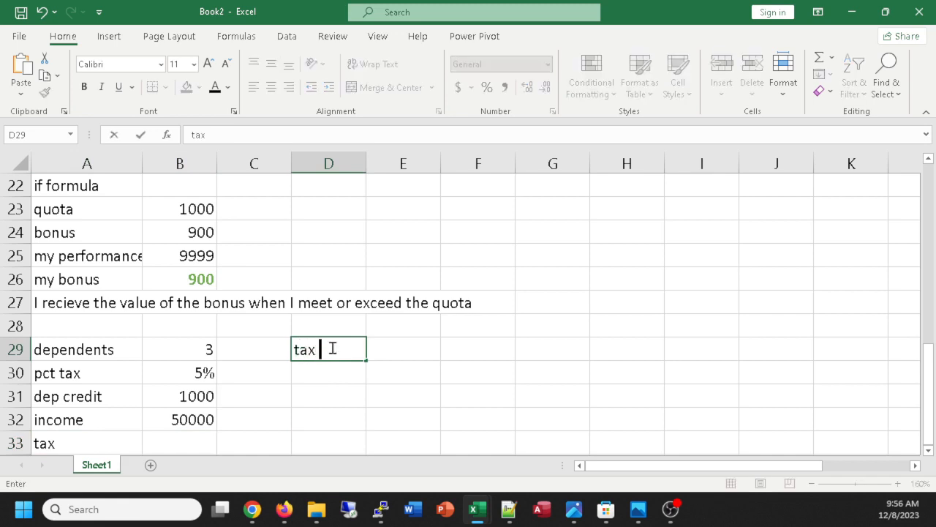
pyautogui.write('is equal to ')
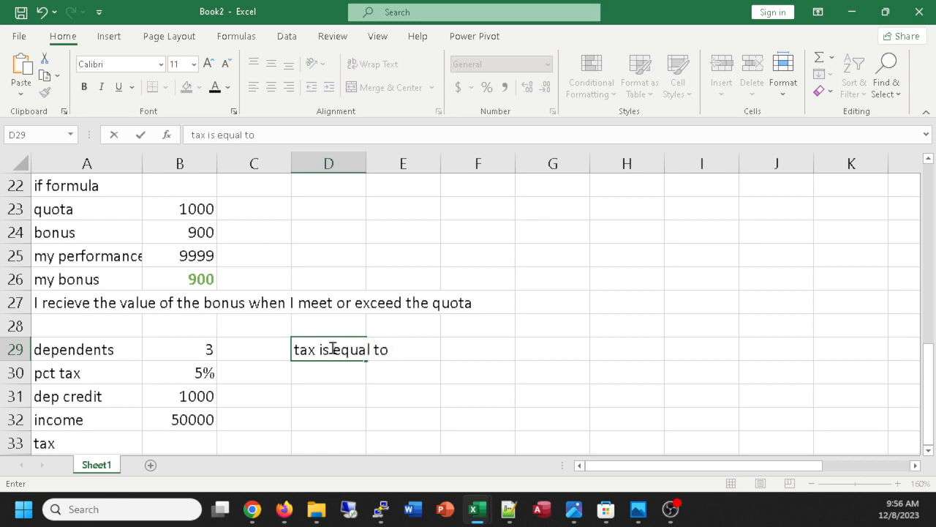
pyautogui.write('pct')
pyautogui.press('Return')
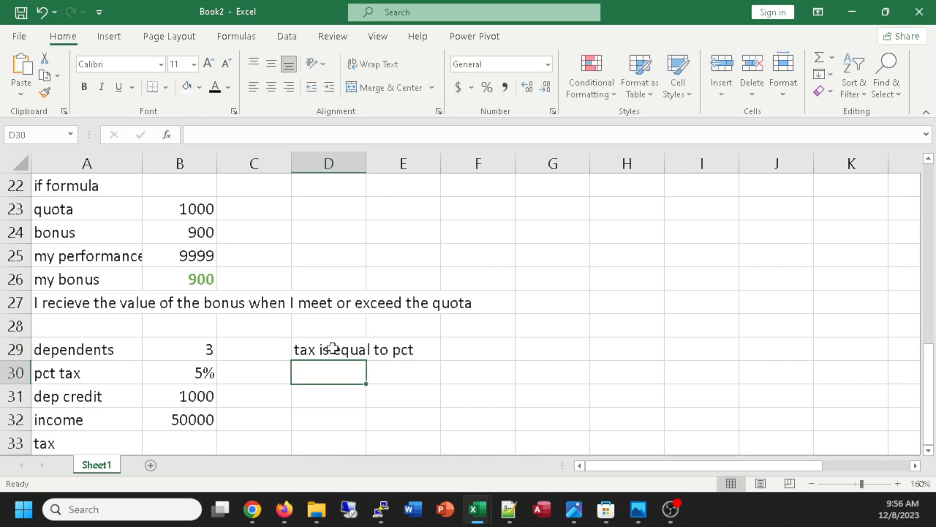
# Enter the note "or 0 if more than 2 dependents" in cell D30.
pyautogui.write('or ')
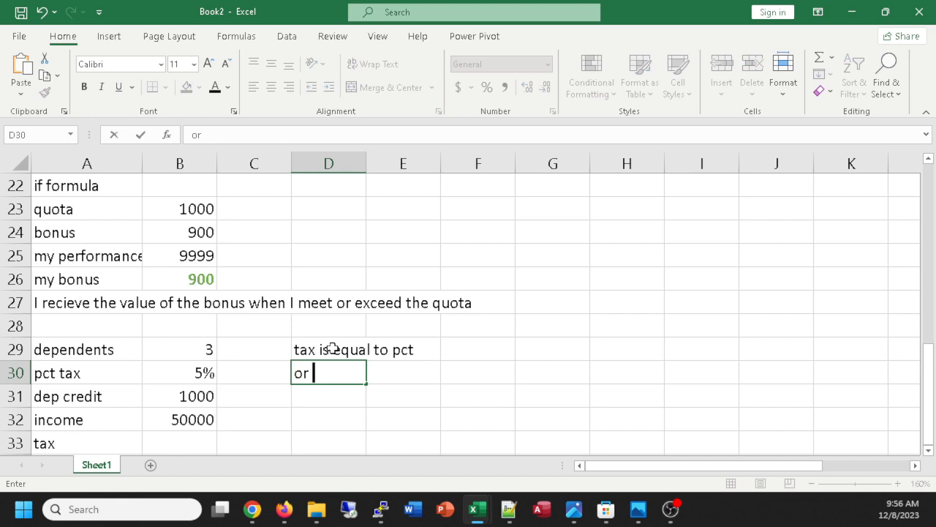
pyautogui.write('0 if depende')
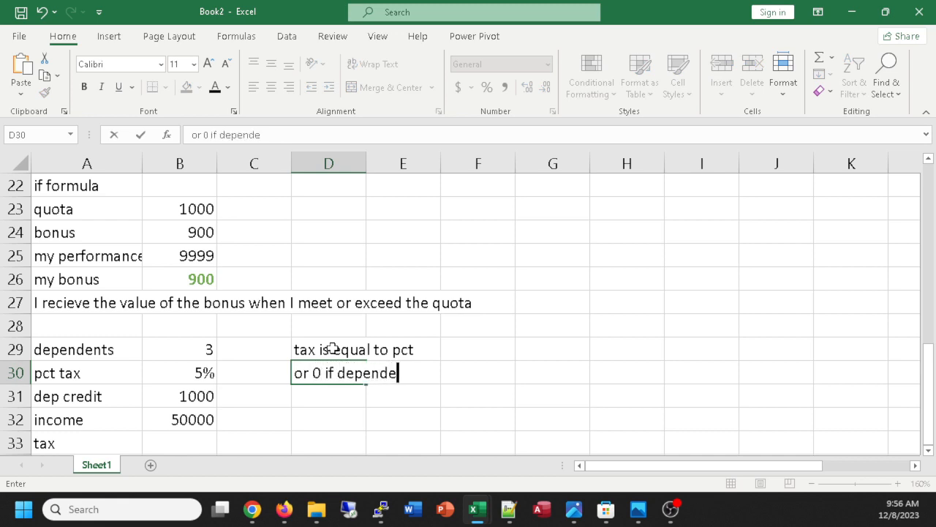
pyautogui.press('BackSpace')
pyautogui.press('BackSpace')
pyautogui.press('BackSpace')
pyautogui.press('BackSpace')
pyautogui.press('BackSpace')
pyautogui.press('BackSpace')
pyautogui.press('BackSpace')
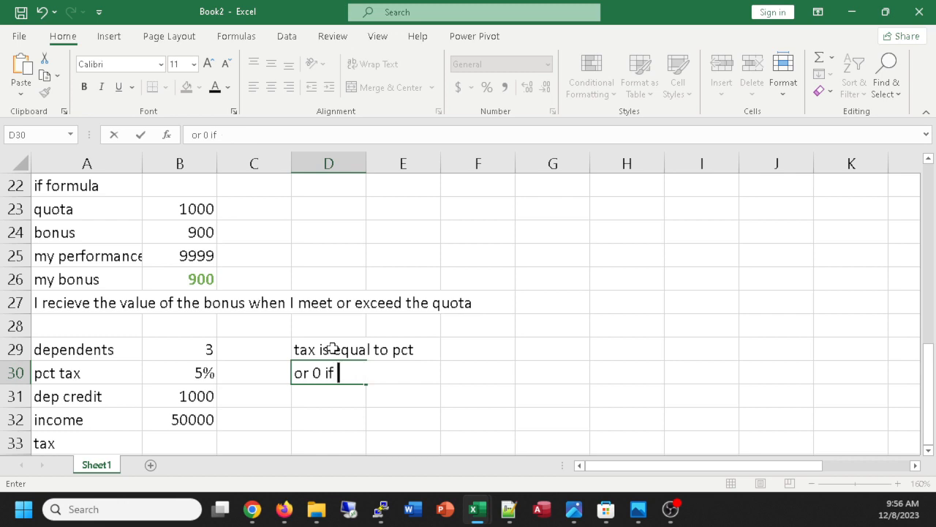
pyautogui.write('mnor')
pyautogui.press('BackSpace')
pyautogui.press('BackSpace')
pyautogui.press('BackSpace')
pyautogui.write('ore than')
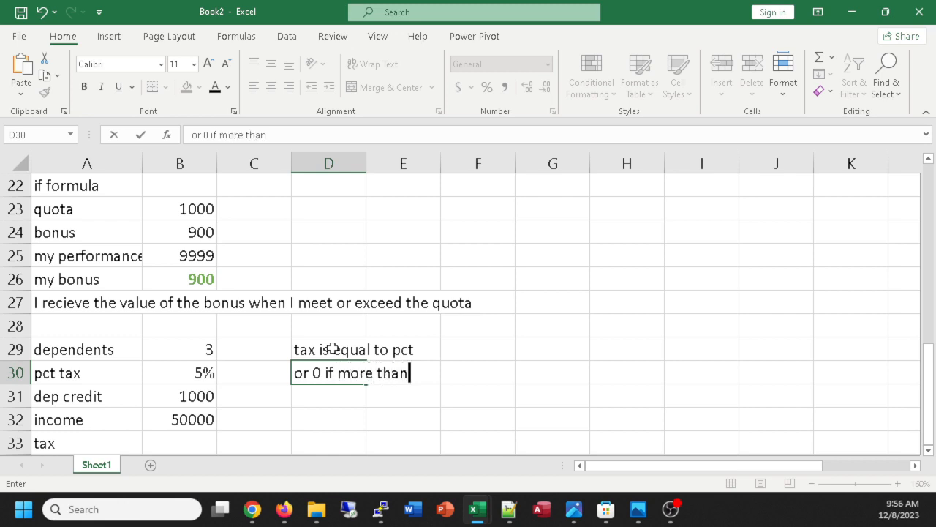
pyautogui.write(' 2 dependents')
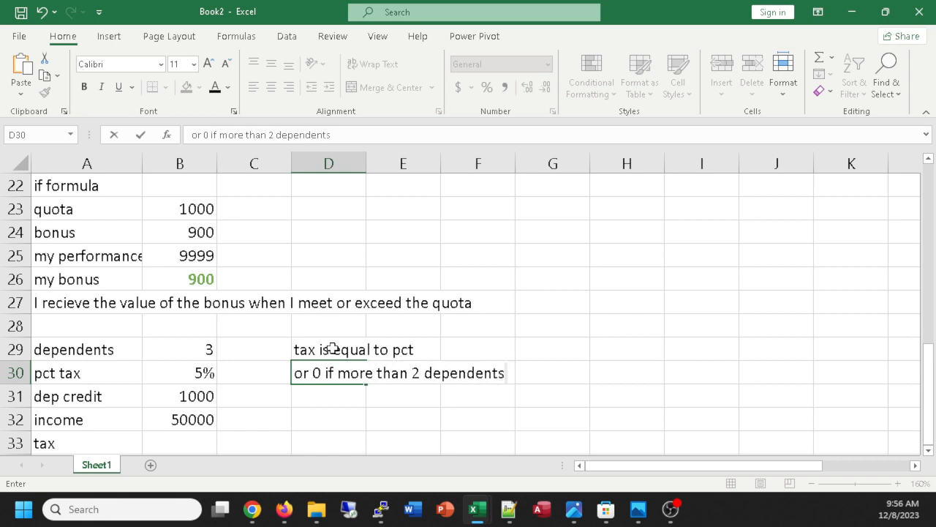
pyautogui.press('Return')
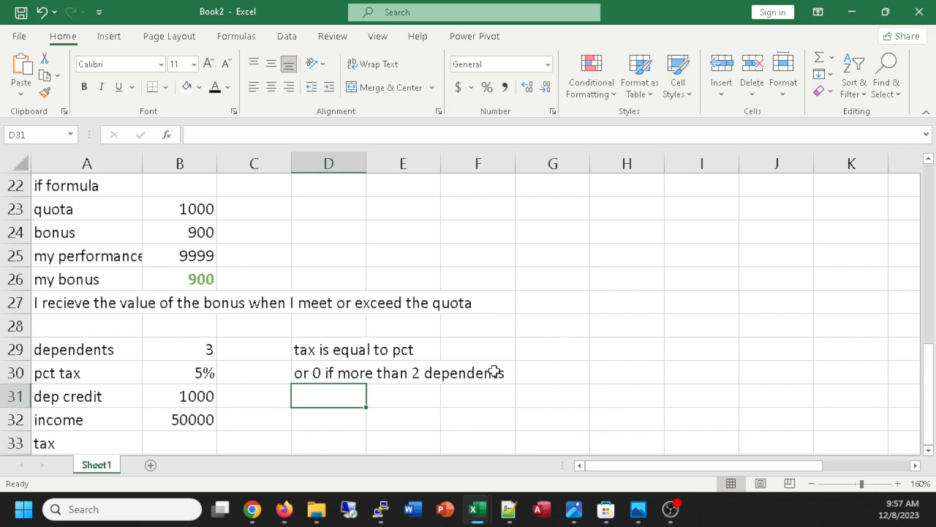
# Enter the tax formula =IF(B29>2,0,B30*B32) in cell B33.
pyautogui.scroll(-1, 510, 400)
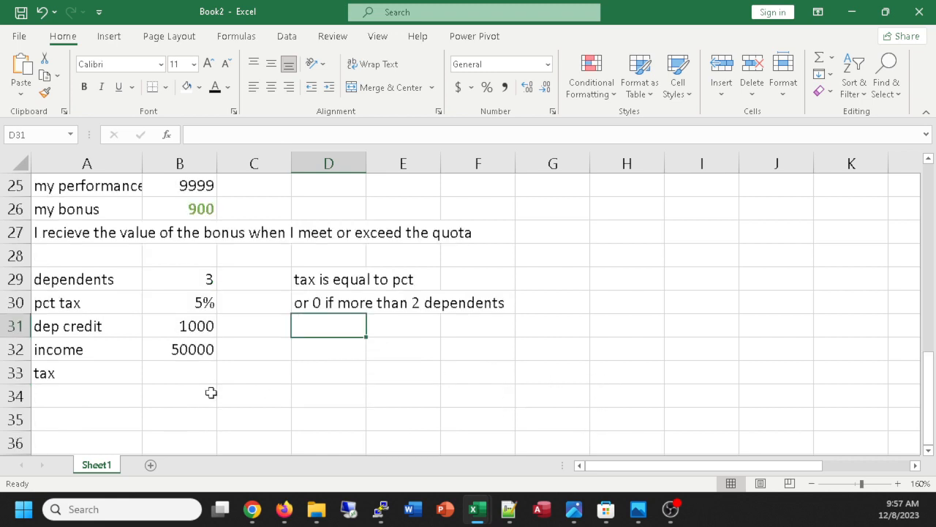
pyautogui.click(200, 367)
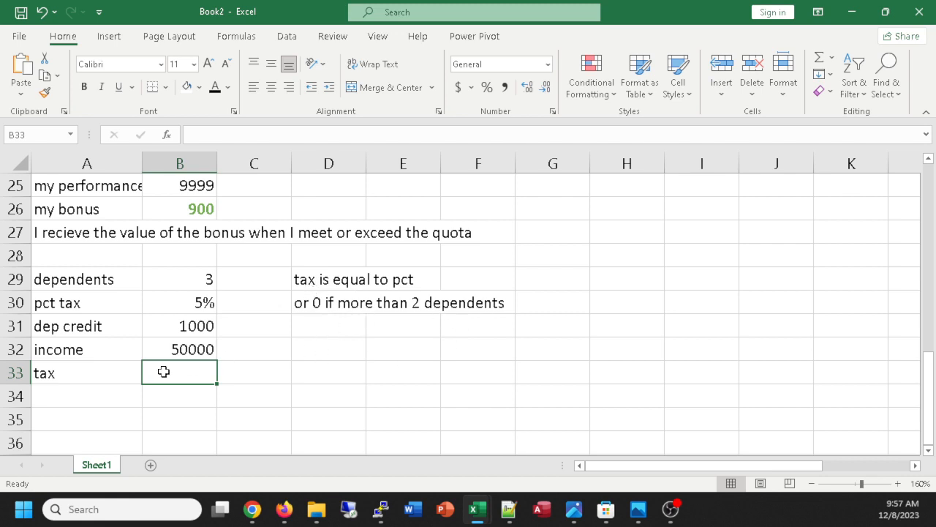
pyautogui.write('=')
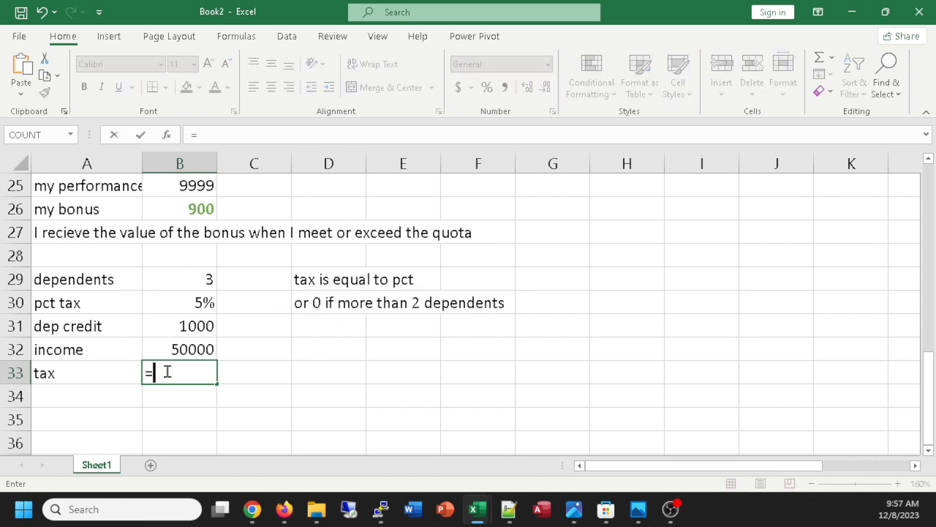
pyautogui.write('if(')
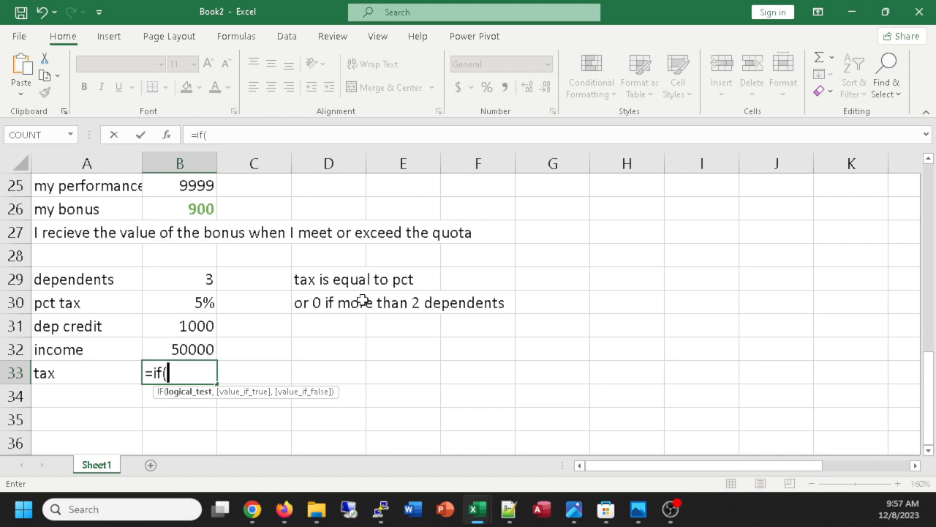
pyautogui.click(172, 278)
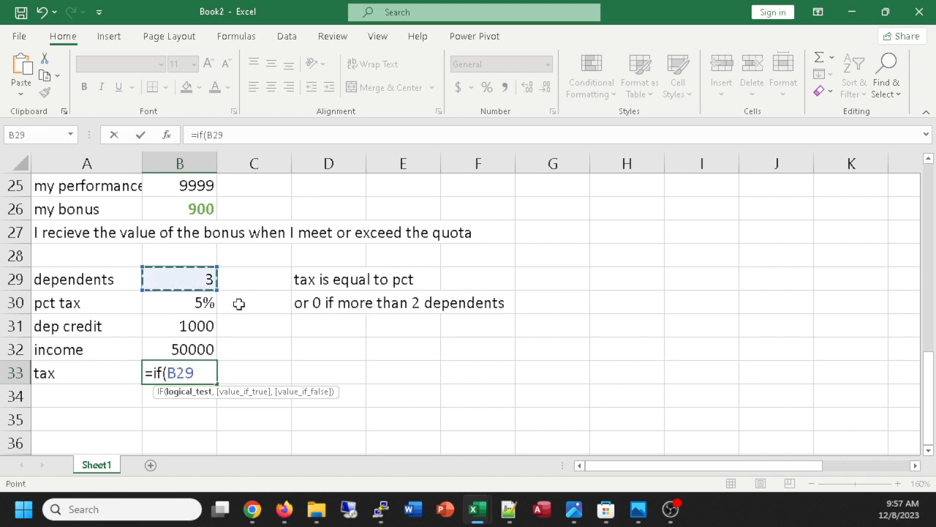
pyautogui.write('>2,')
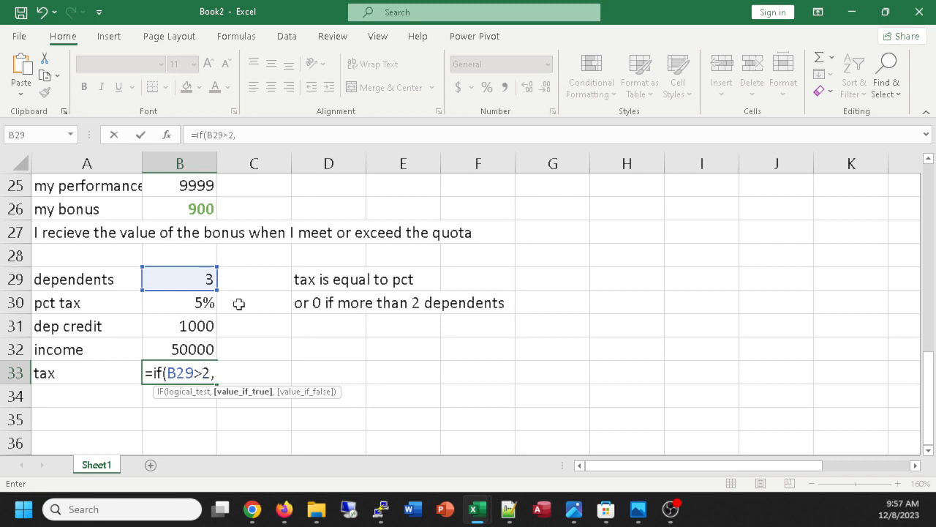
pyautogui.write('0,')
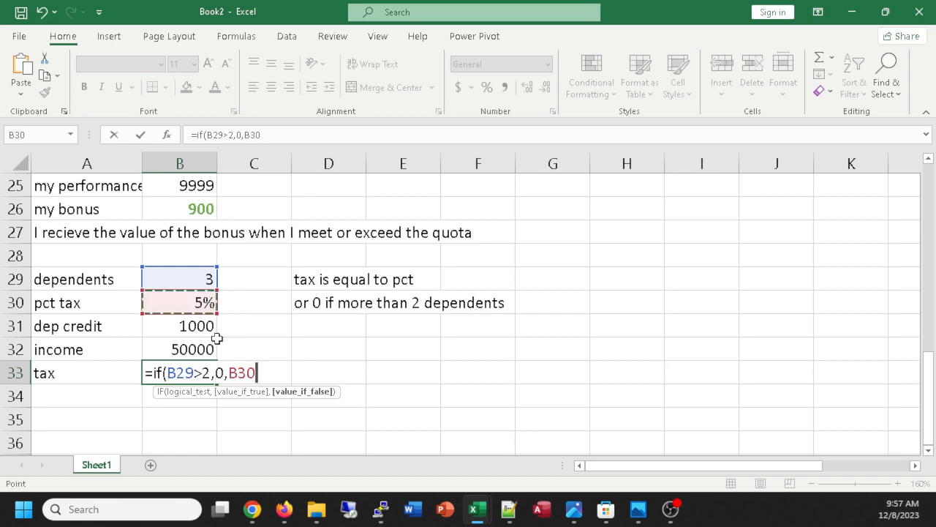
pyautogui.write('*')
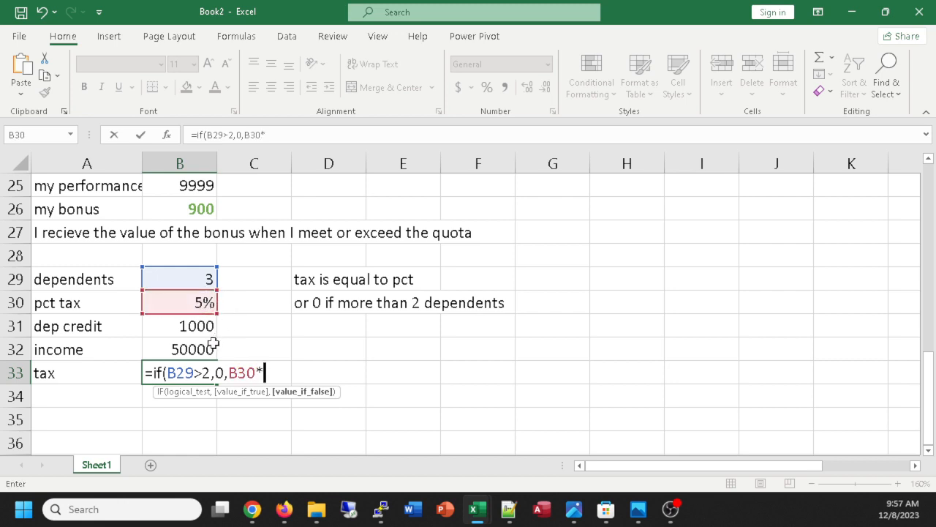
pyautogui.click(178, 350)
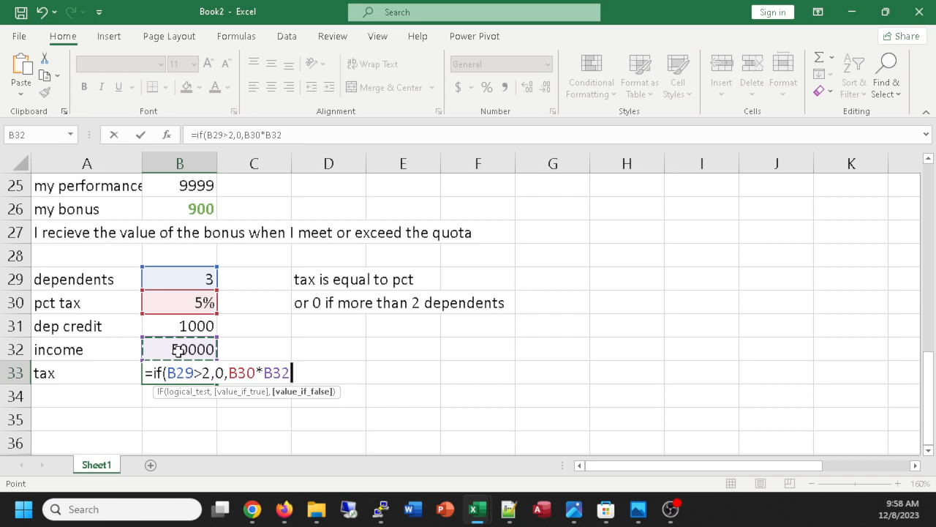
pyautogui.write(')')
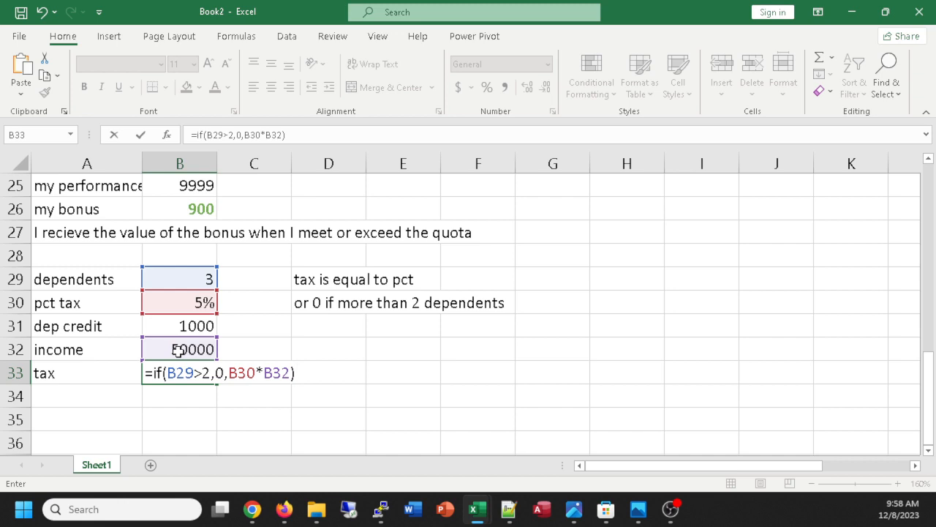
pyautogui.press('Return')
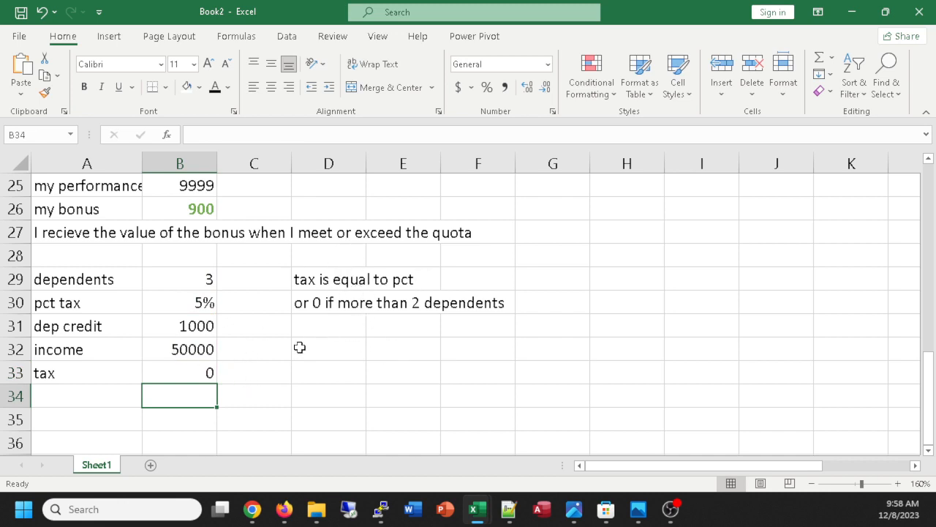
pyautogui.doubleClick(168, 372)
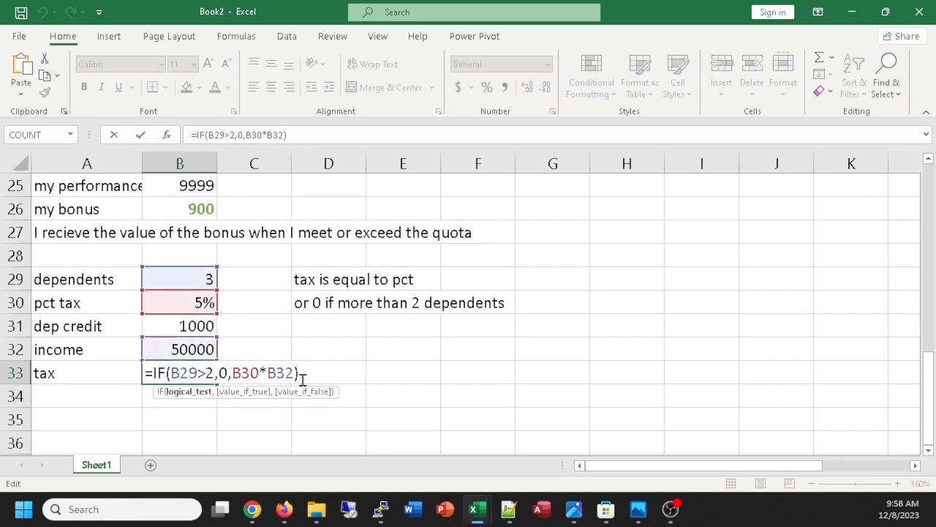
pyautogui.click(172, 373)
pyautogui.click(396, 280)
pyautogui.click(337, 280)
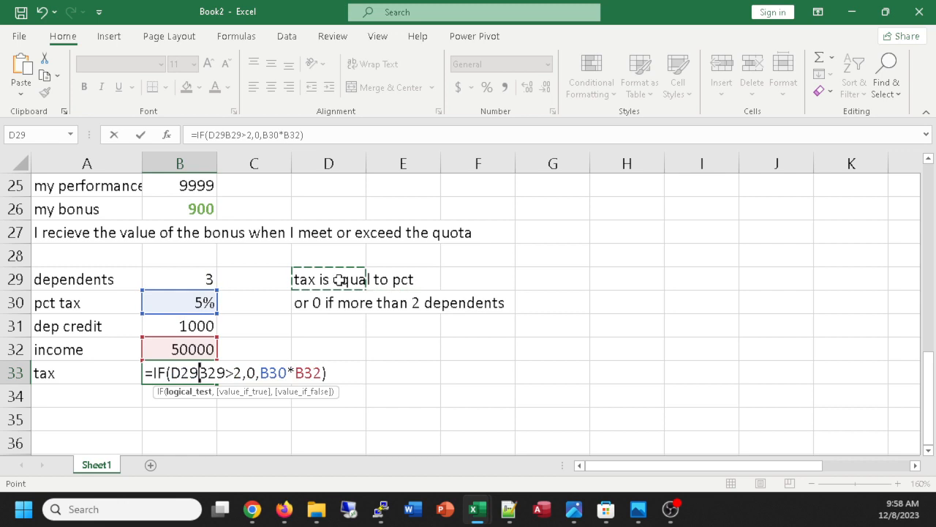
pyautogui.click(416, 278)
pyautogui.click(330, 284)
pyautogui.click(331, 303)
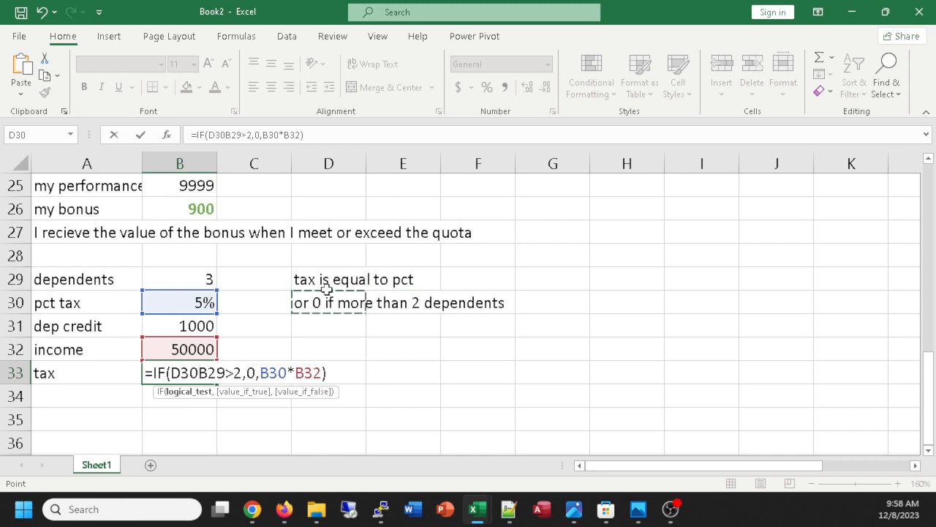
pyautogui.click(326, 285)
pyautogui.click(418, 335)
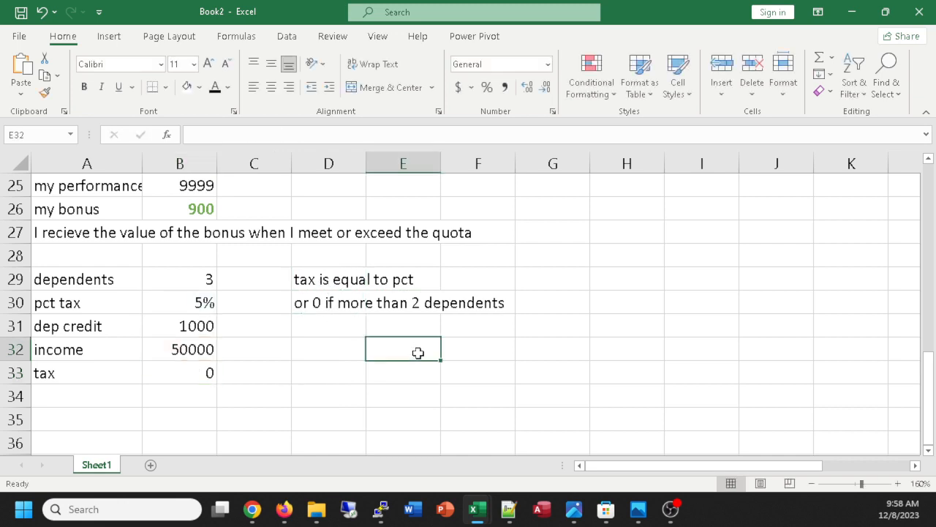
# Extend the note in cell D29 to read "tax is equal to pct - dep*dep-credit".
pyautogui.click(354, 284)
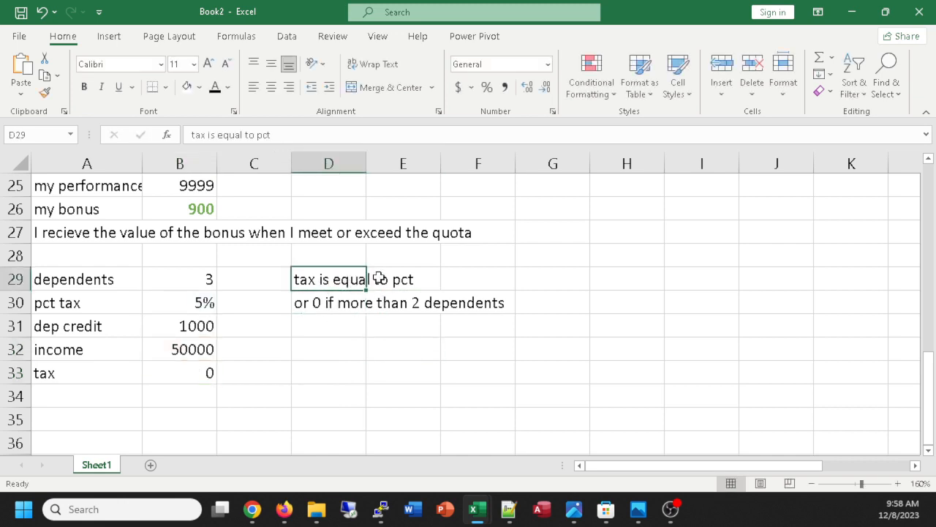
pyautogui.doubleClick(350, 279)
pyautogui.click(414, 279)
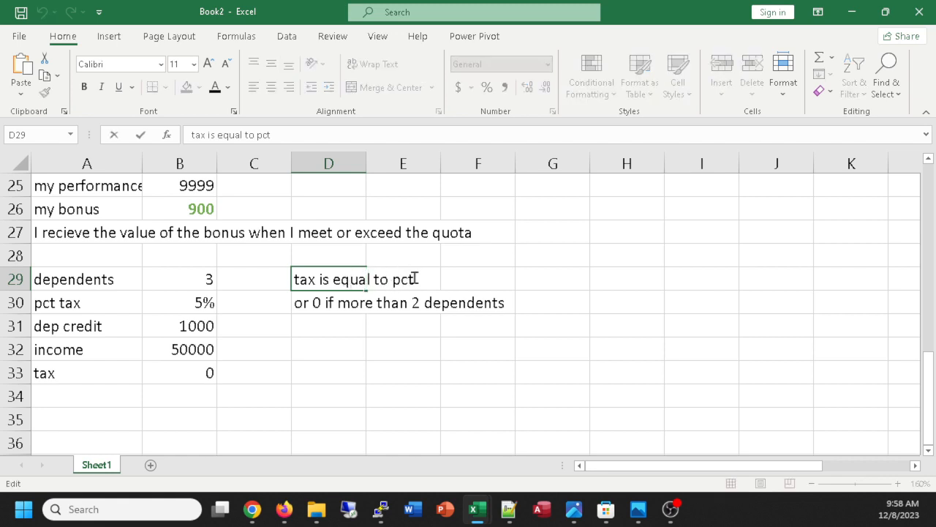
pyautogui.write('- dep*')
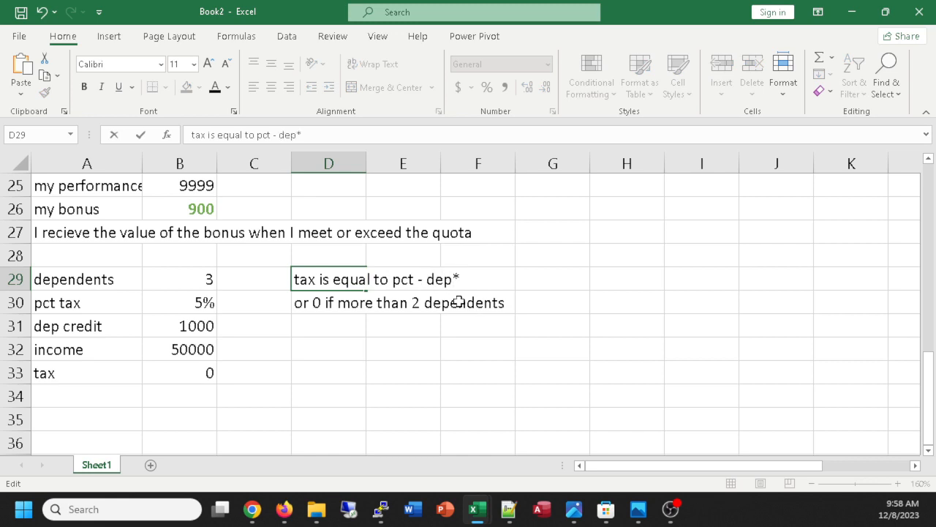
pyautogui.write('dep-credit')
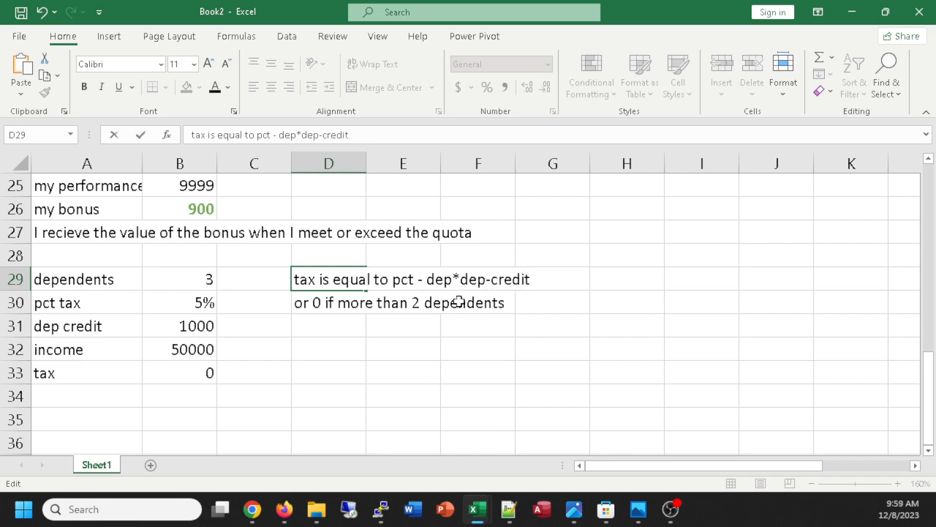
pyautogui.press('Return')
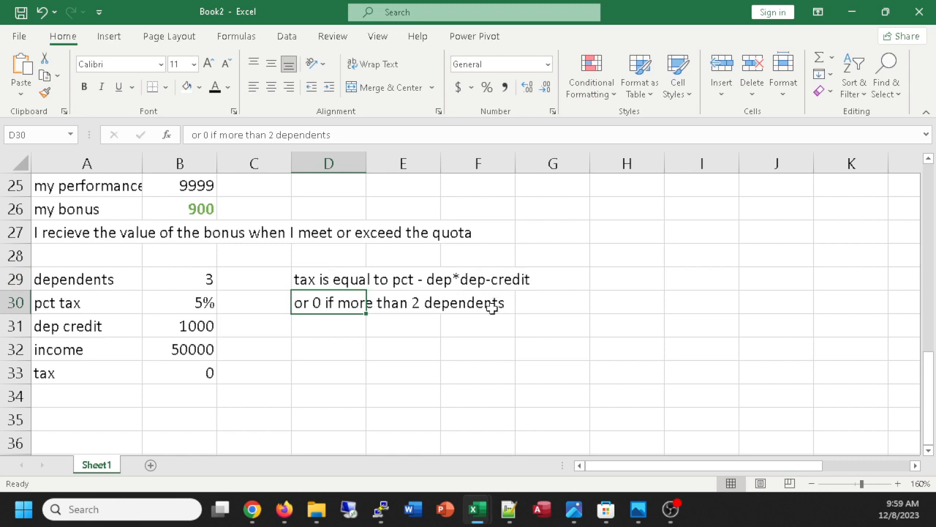
# Extend the tax formula in cell B33 to =IF(B29>2,0,B30*B32-B29*B31) so the dependent credits are subtracted.
pyautogui.doubleClick(190, 374)
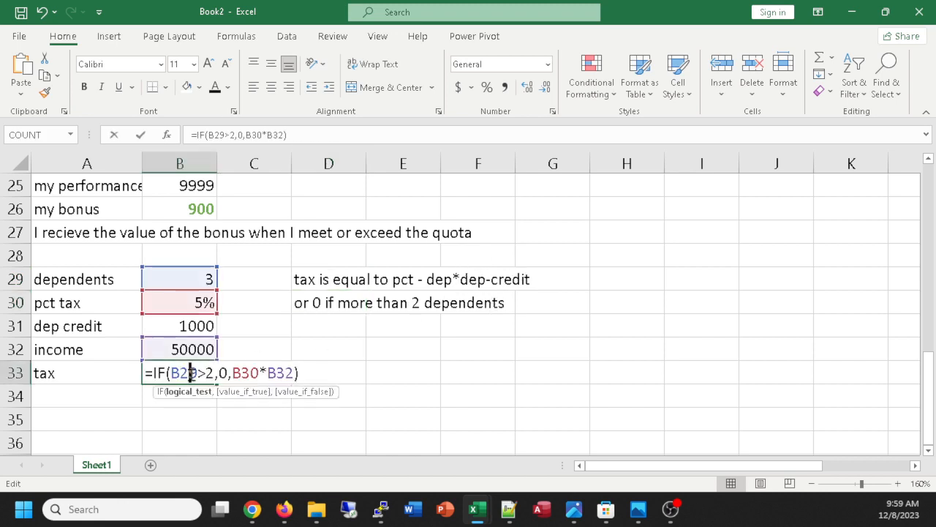
pyautogui.click(295, 373)
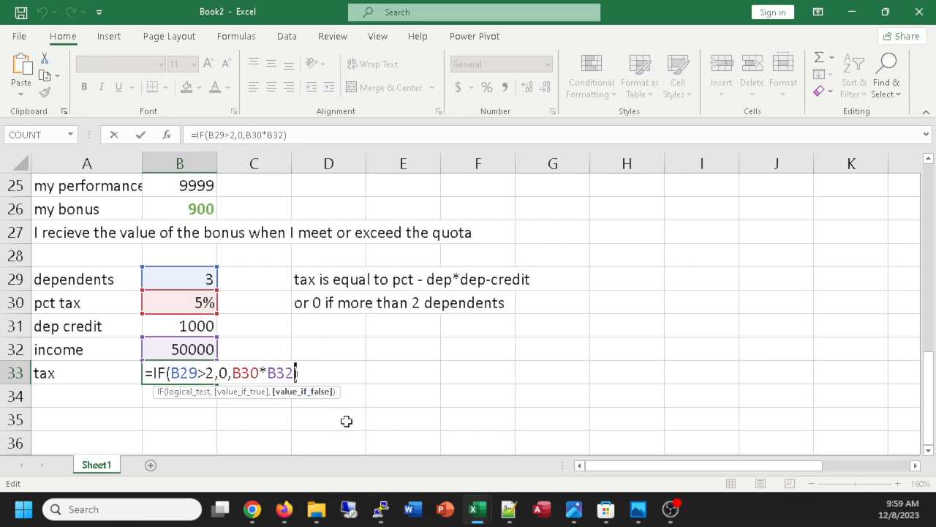
pyautogui.write('-')
pyautogui.click(199, 279)
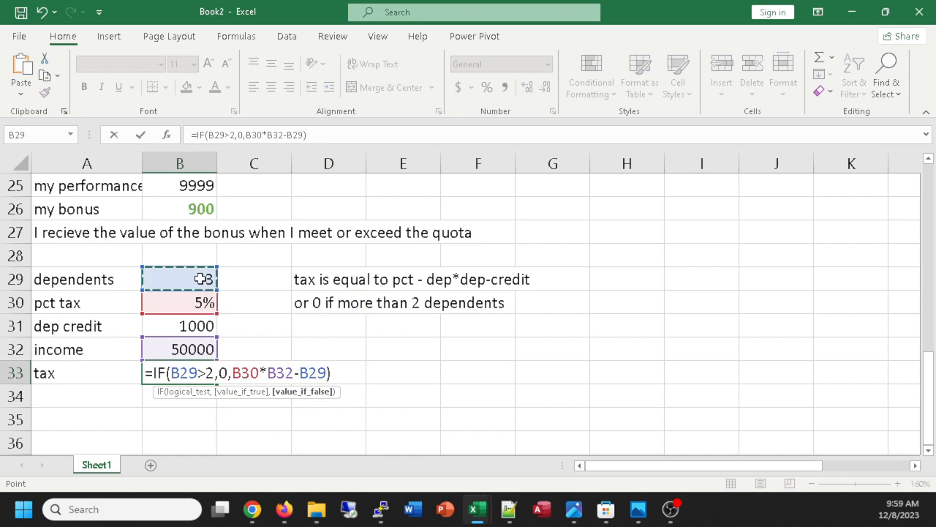
pyautogui.write('*')
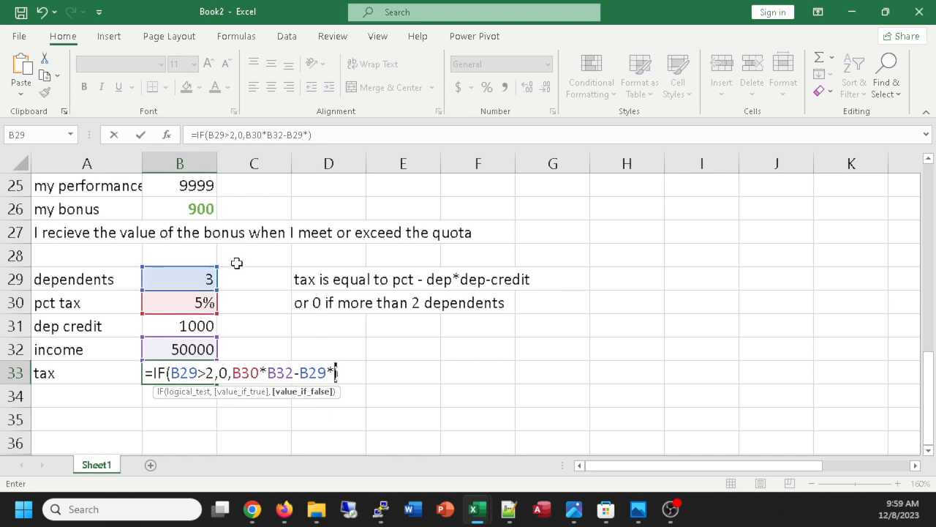
pyautogui.click(198, 327)
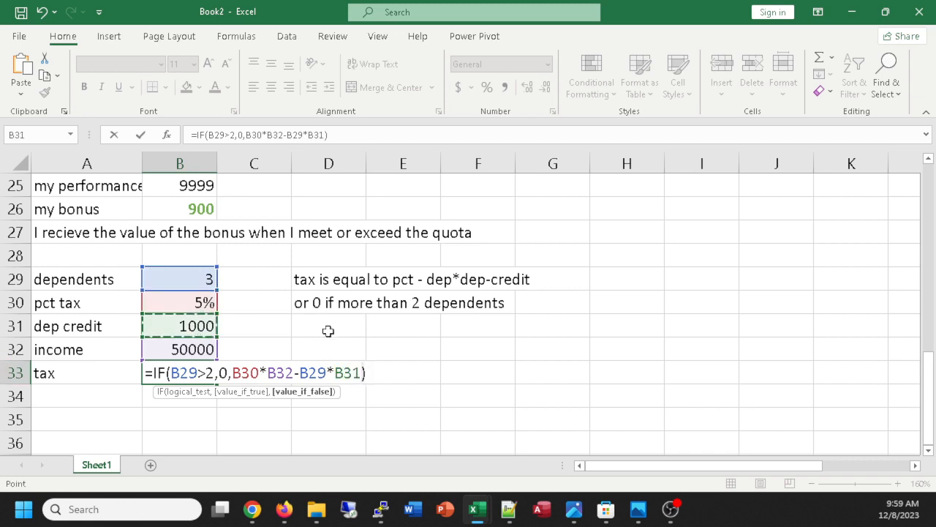
pyautogui.press('Return')
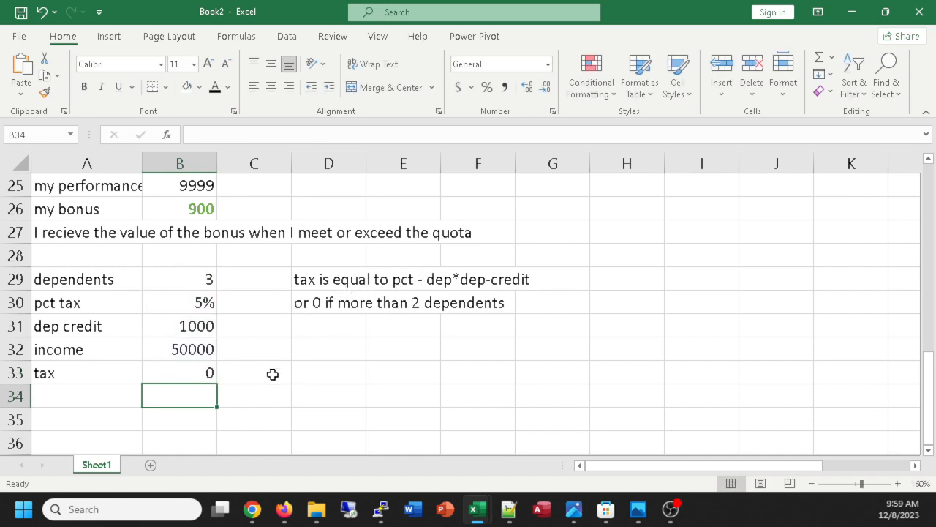
# Test the tax formula by setting the dependents in cell B29 to 2, to 0, and back to 3.
pyautogui.click(203, 275)
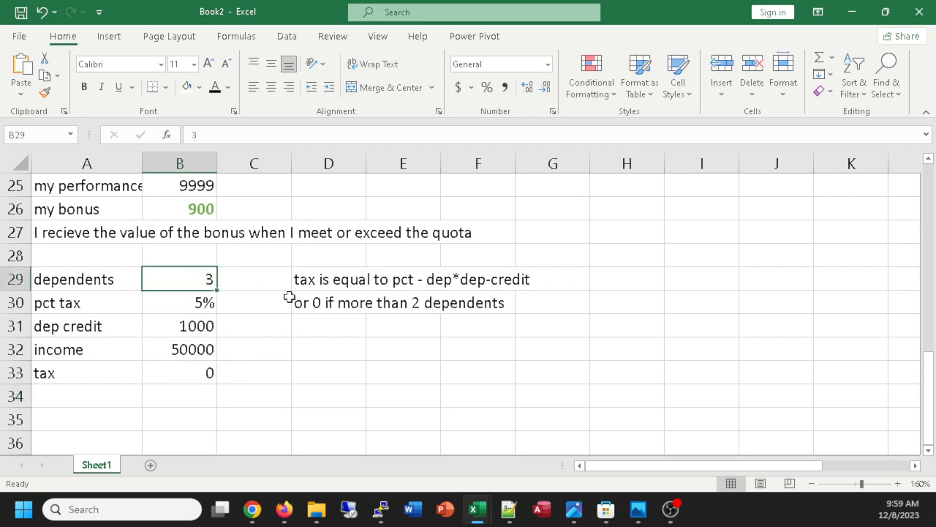
pyautogui.write('2')
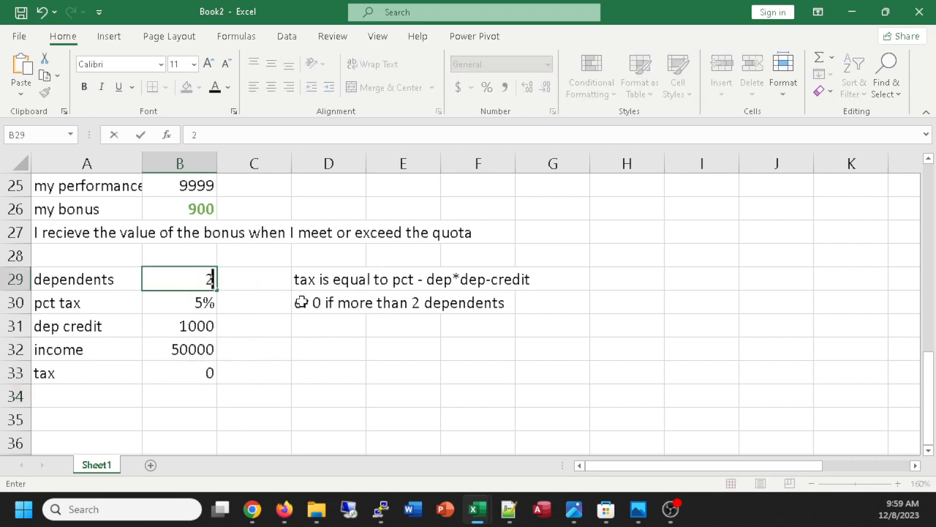
pyautogui.press('Return')
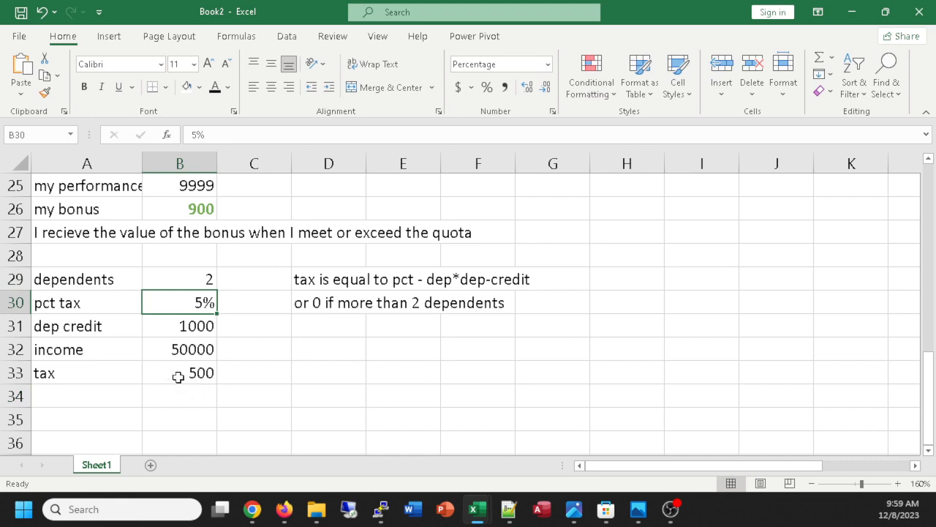
pyautogui.click(200, 278)
pyautogui.write('0')
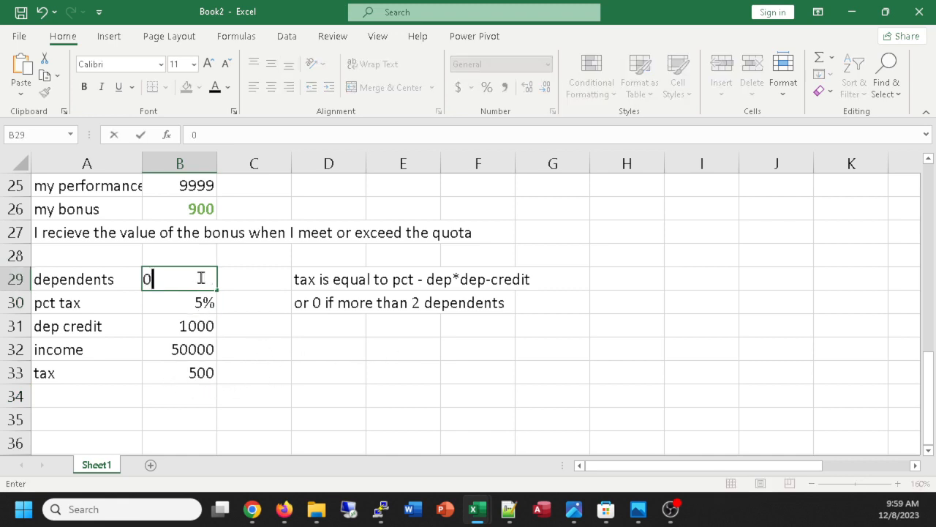
pyautogui.press('Return')
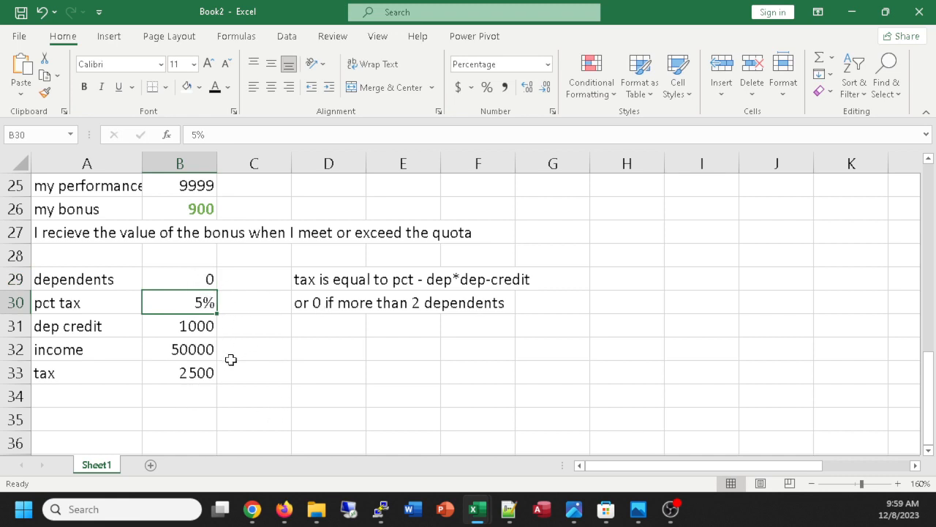
pyautogui.click(200, 280)
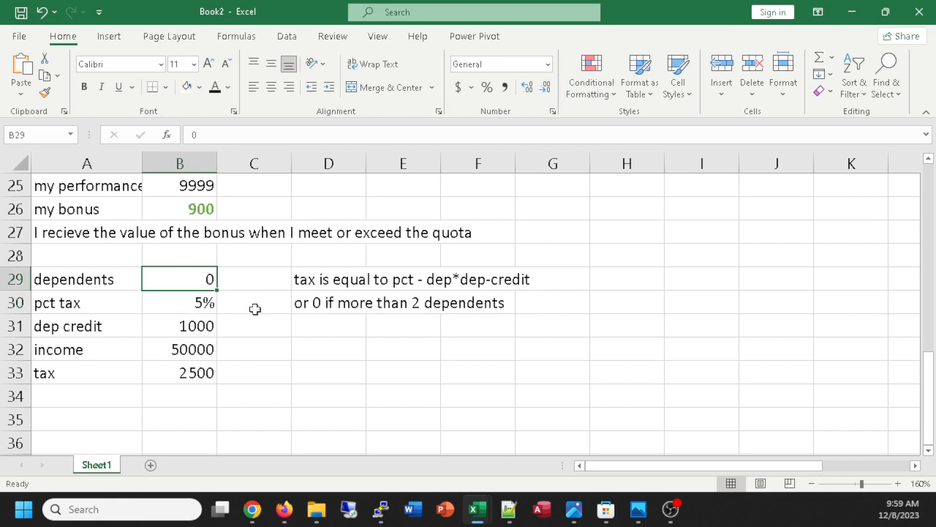
pyautogui.write('3')
pyautogui.press('Return')
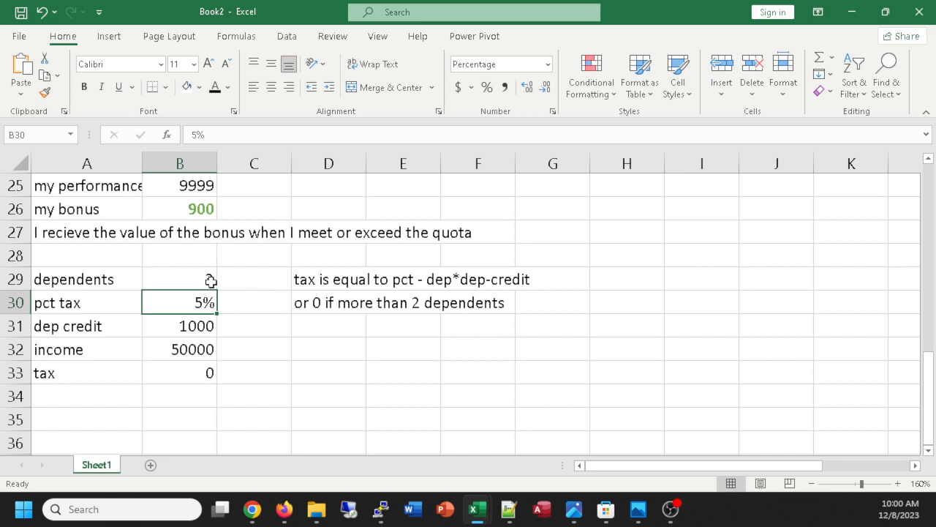
# Examine the condition, percentage tax and dependent credit parts of the formula in cell B33 without changing it.
pyautogui.click(199, 371)
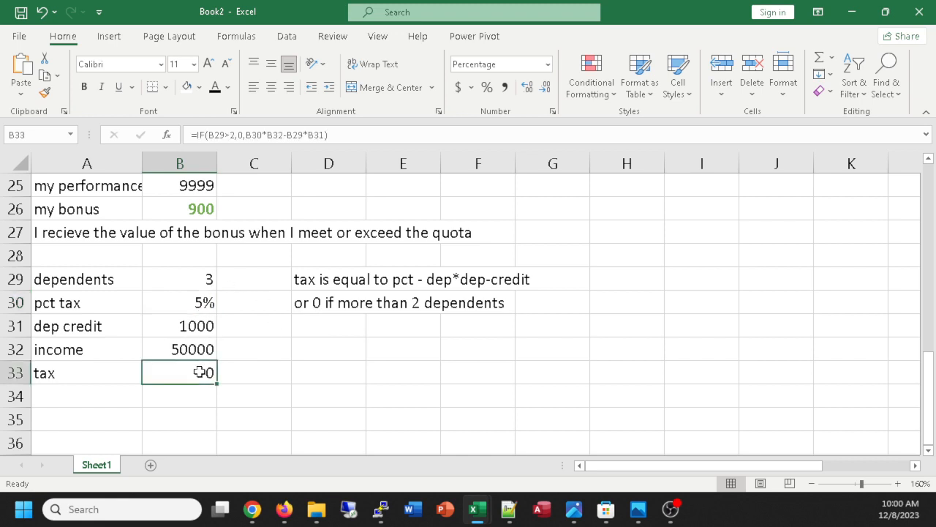
pyautogui.doubleClick(199, 372)
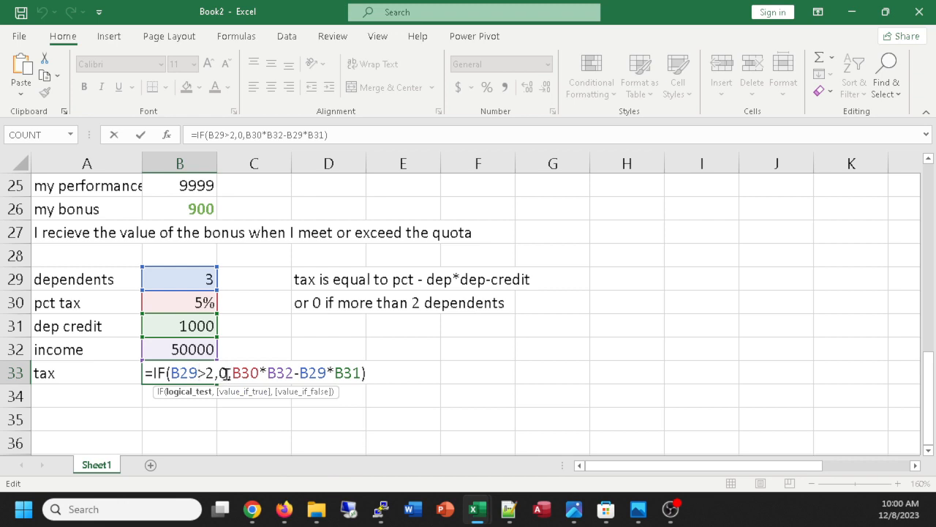
pyautogui.moveTo(226, 374); pyautogui.dragTo(172, 373)
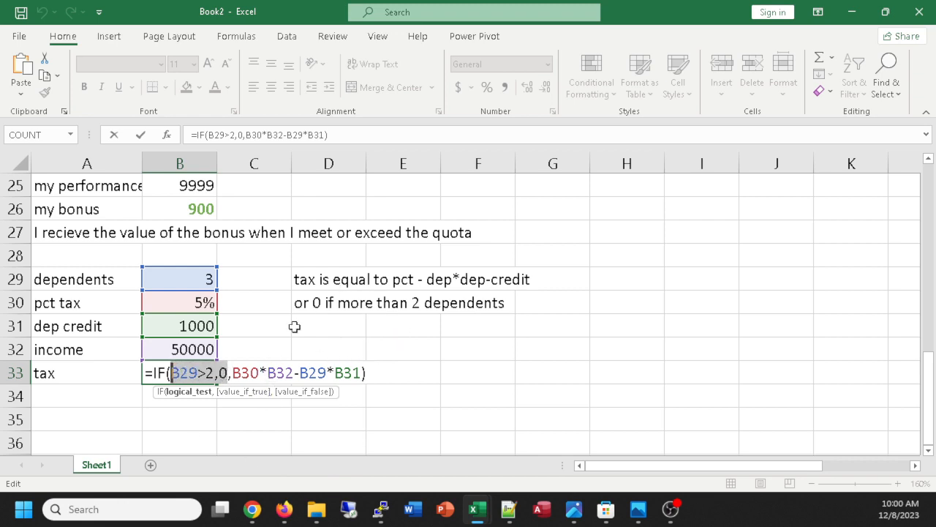
pyautogui.moveTo(294, 373); pyautogui.dragTo(232, 373)
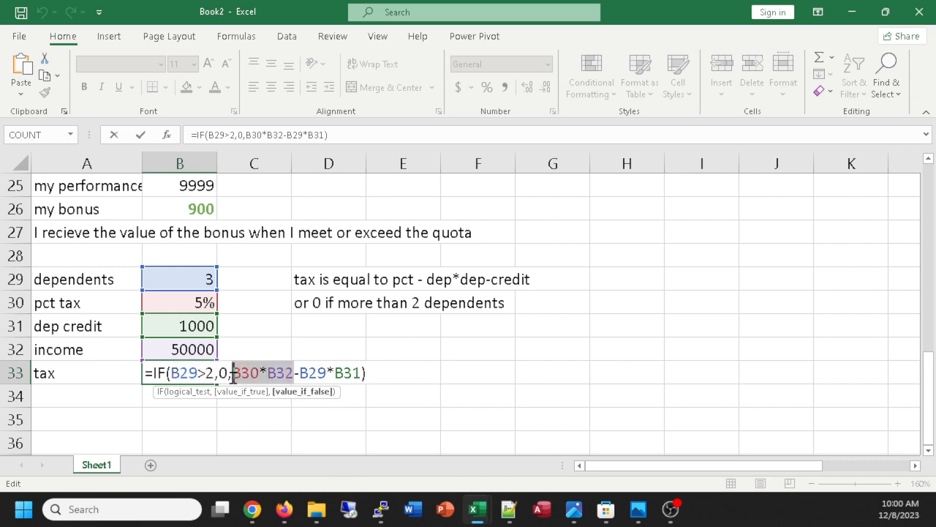
pyautogui.moveTo(299, 373); pyautogui.dragTo(360, 373)
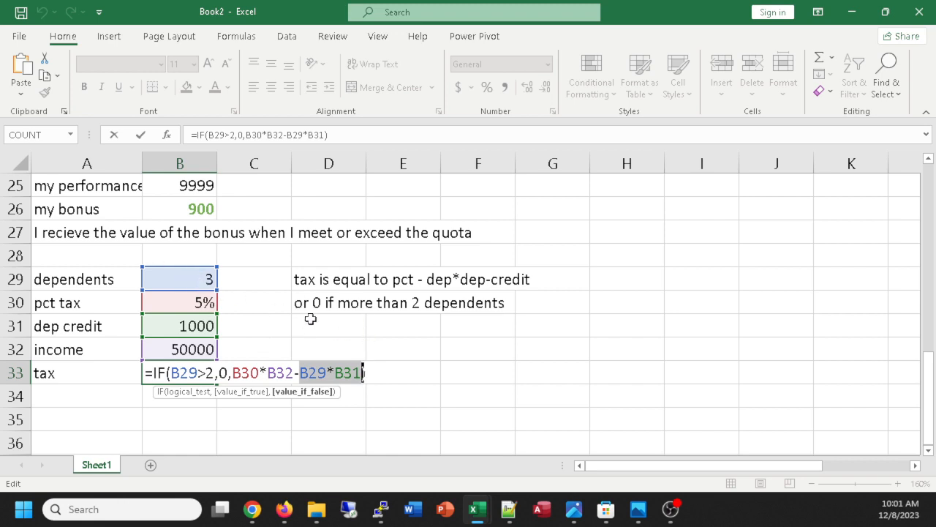
pyautogui.click(301, 430)
pyautogui.press('Escape')
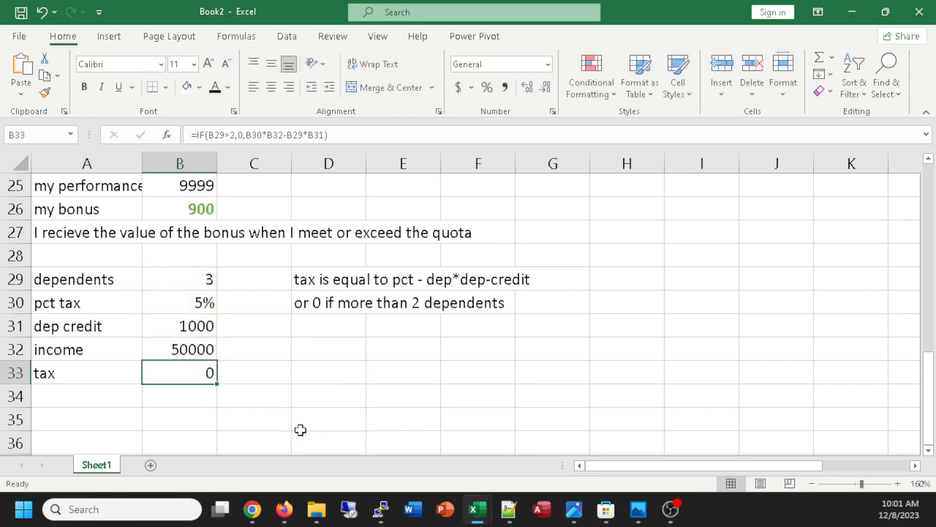
# Enter the task text "calculate average of function above" in cell A35, below the tax example.
pyautogui.keyDown('ctrl'); pyautogui.scroll(-2, 338, 372); pyautogui.keyUp('ctrl')
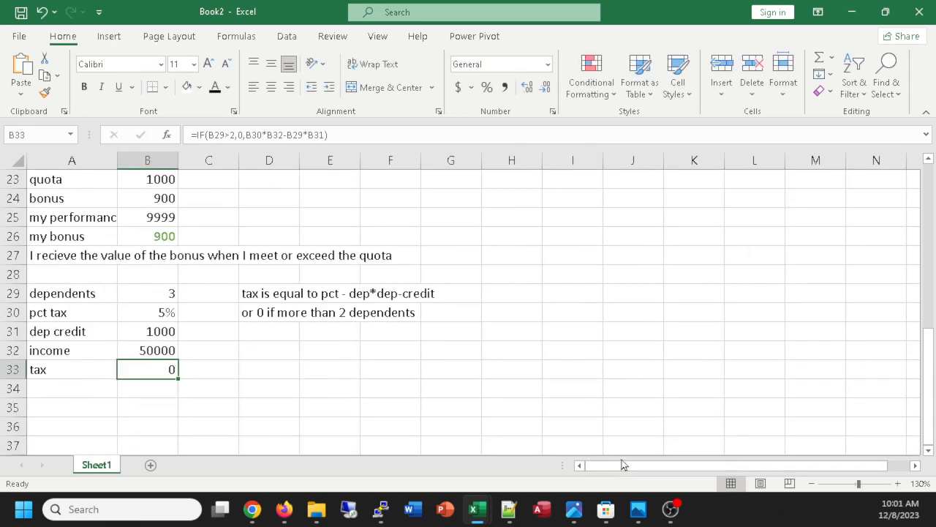
pyautogui.click(80, 404)
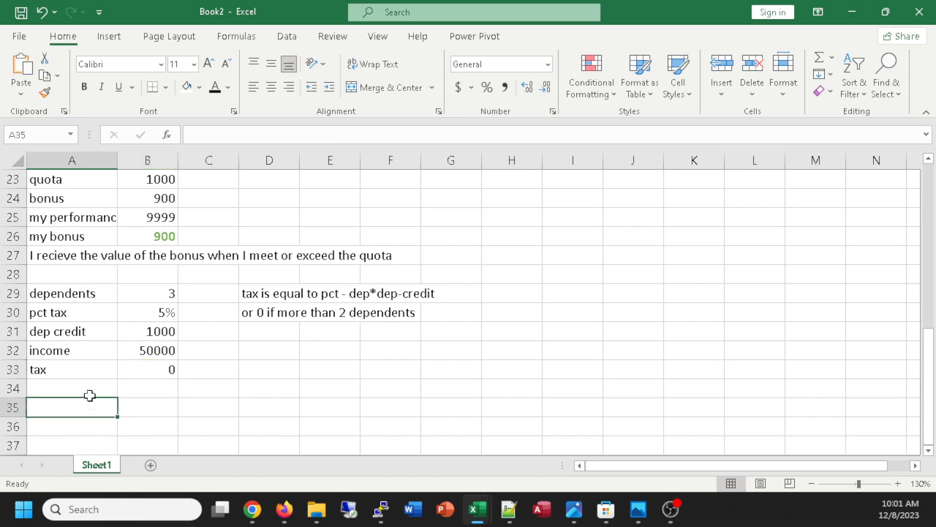
pyautogui.scroll(-1, 322, 338)
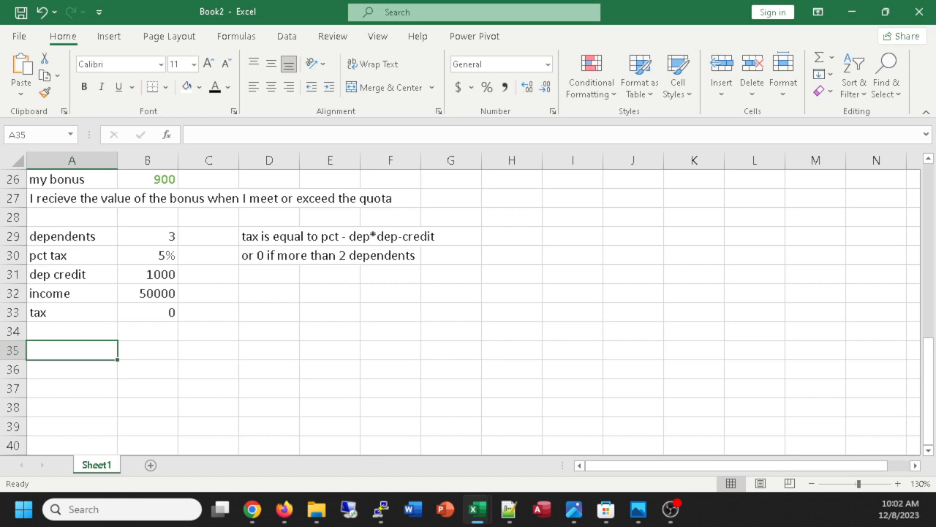
pyautogui.scroll(-2, 468, 307)
pyautogui.scroll(3, 468, 307)
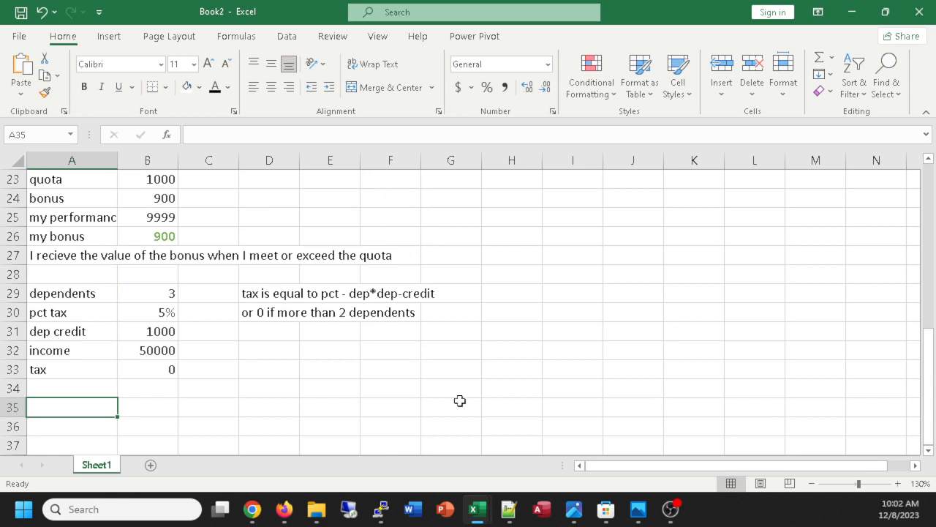
pyautogui.scroll(-2, 251, 388)
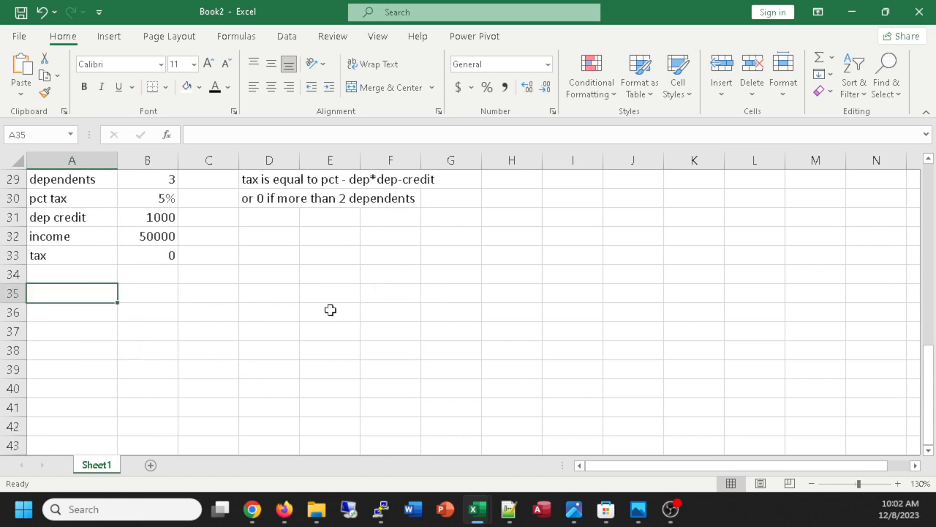
pyautogui.write('c')
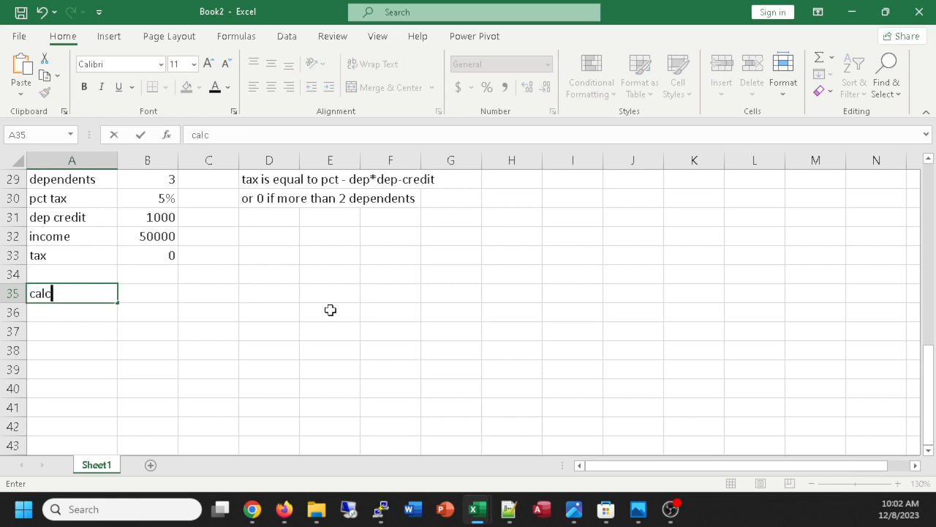
pyautogui.write('aluulate average of')
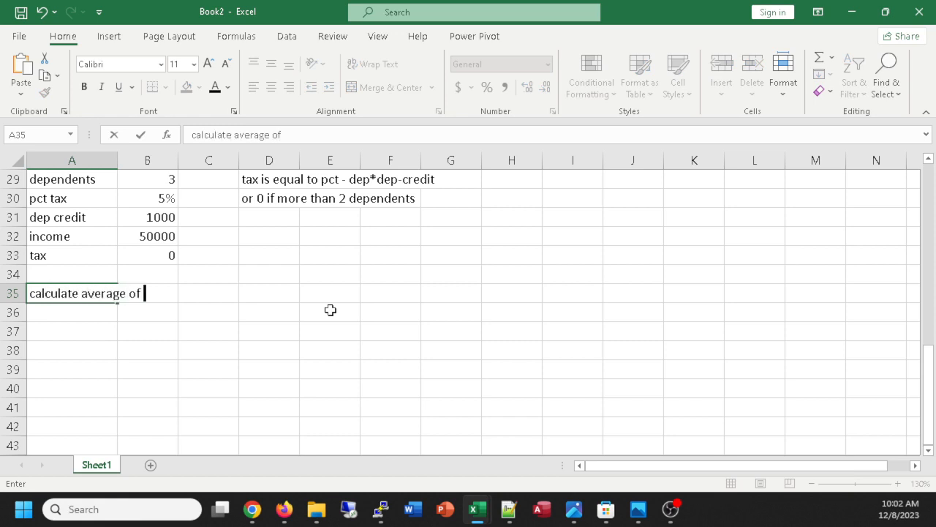
pyautogui.write(' function')
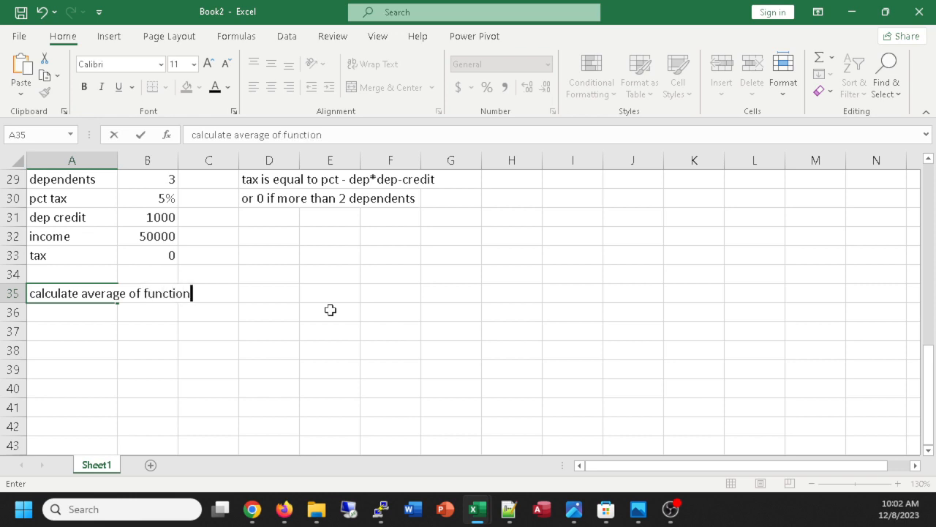
pyautogui.write(' above')
pyautogui.press('Return')
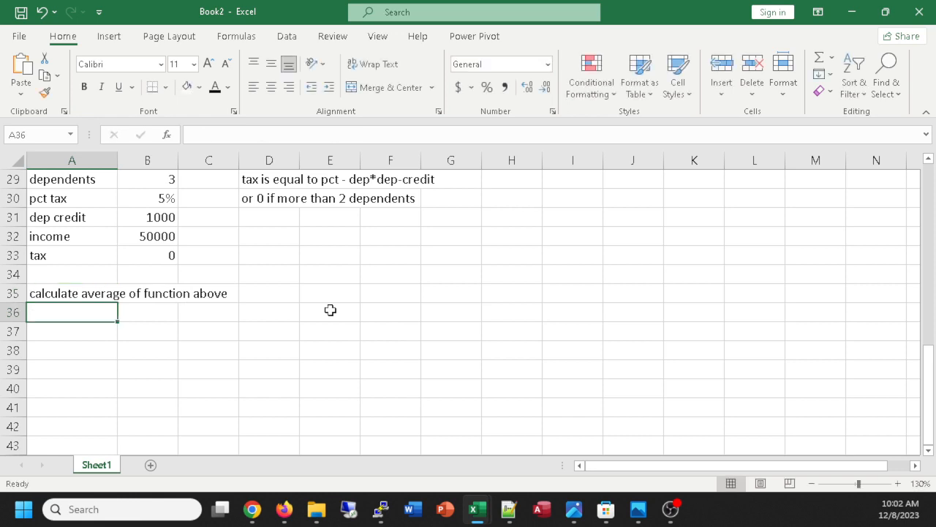
pyautogui.scroll(9, 330, 310)
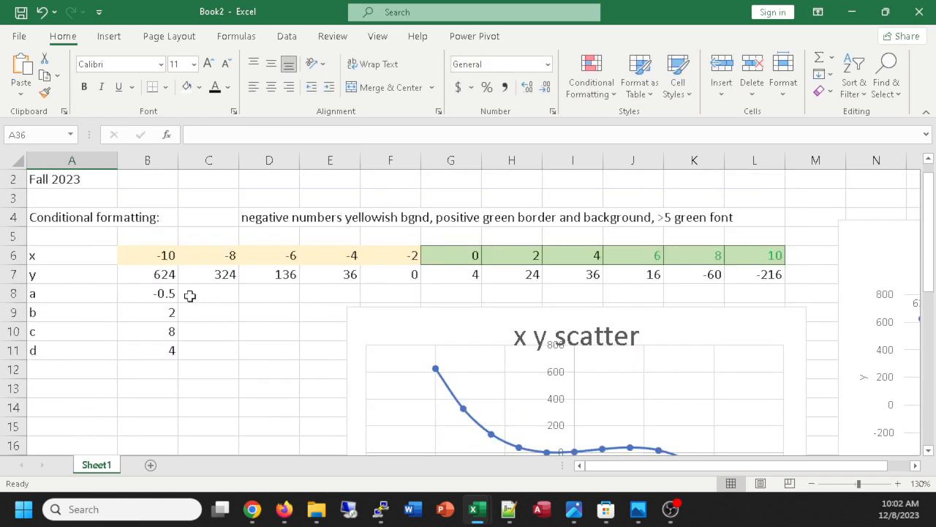
pyautogui.scroll(-8, 732, 311)
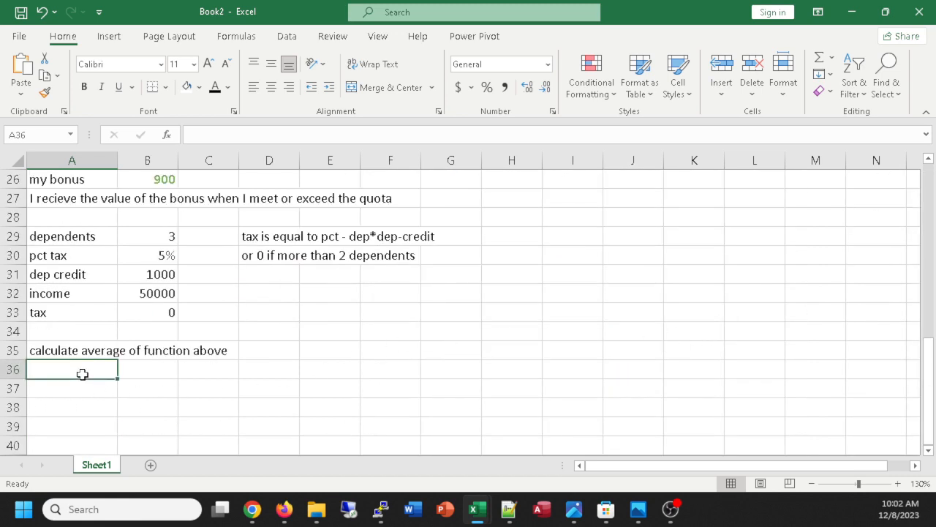
pyautogui.write('=average')
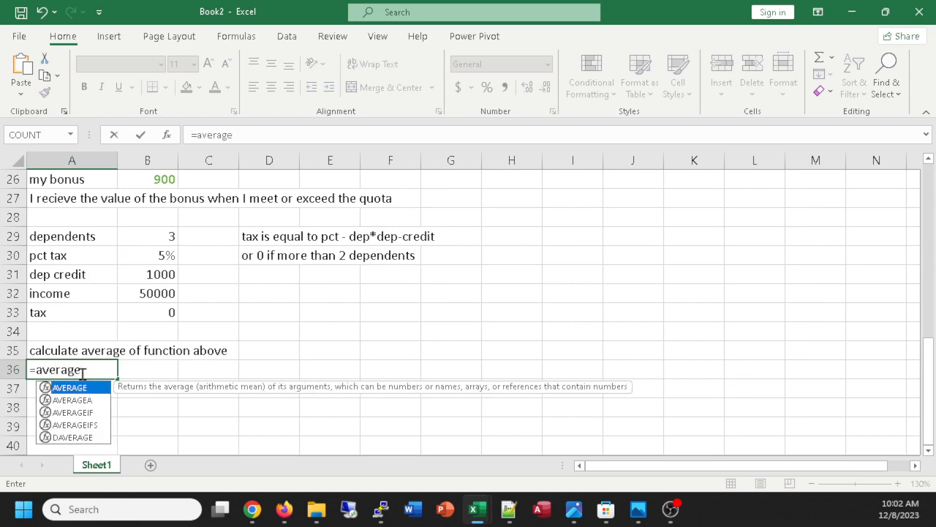
pyautogui.press('BackSpace')
pyautogui.press('BackSpace')
pyautogui.press('BackSpace')
pyautogui.press('BackSpace')
pyautogui.press('BackSpace')
pyautogui.press('BackSpace')
pyautogui.press('BackSpace')
pyautogui.press('BackSpace')
pyautogui.click(85, 386)
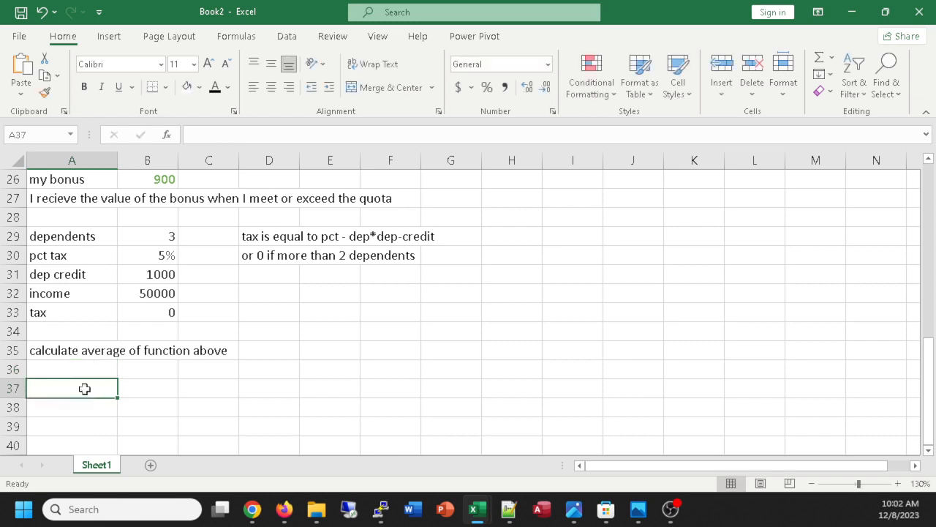
# Calculate the average of the y values B7:L7 in cell A36 with =AVERAGE(B7:L7).
pyautogui.click(92, 371)
pyautogui.click(831, 58)
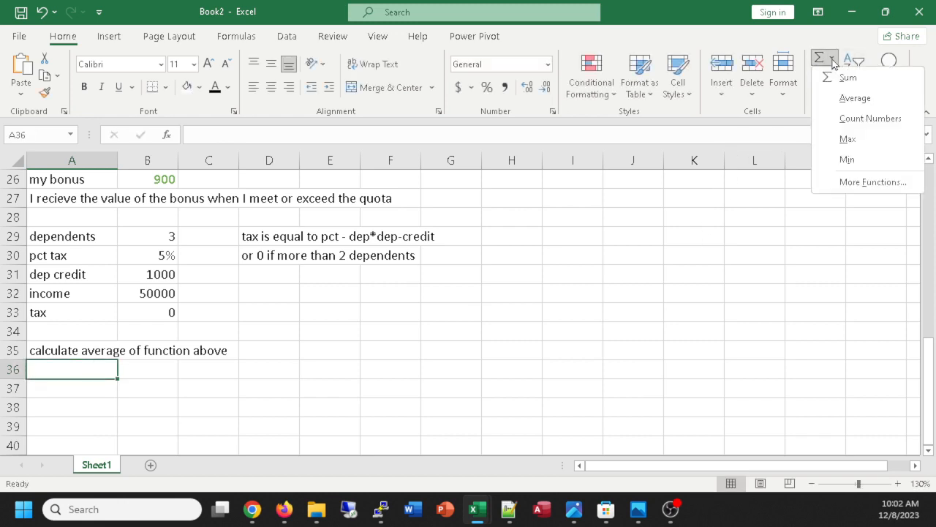
pyautogui.click(853, 98)
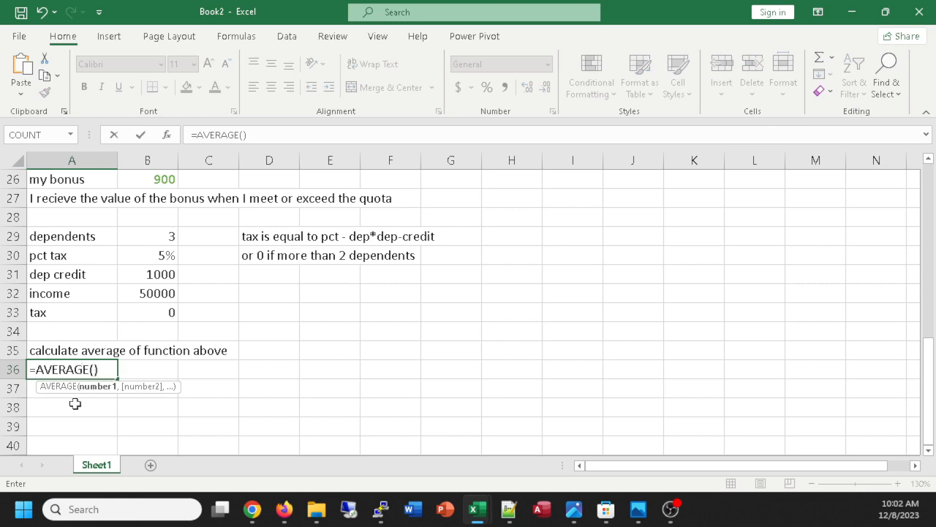
pyautogui.scroll(8, 134, 368)
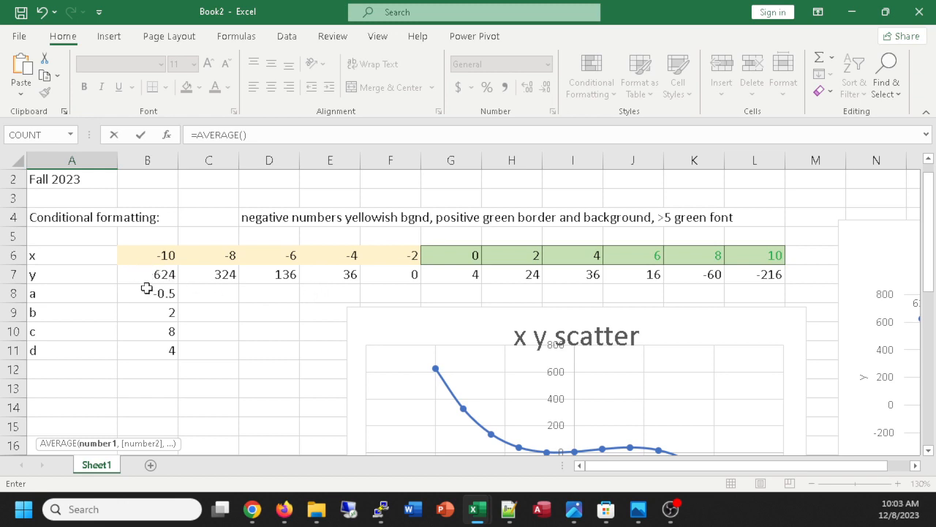
pyautogui.moveTo(132, 275); pyautogui.dragTo(769, 273)
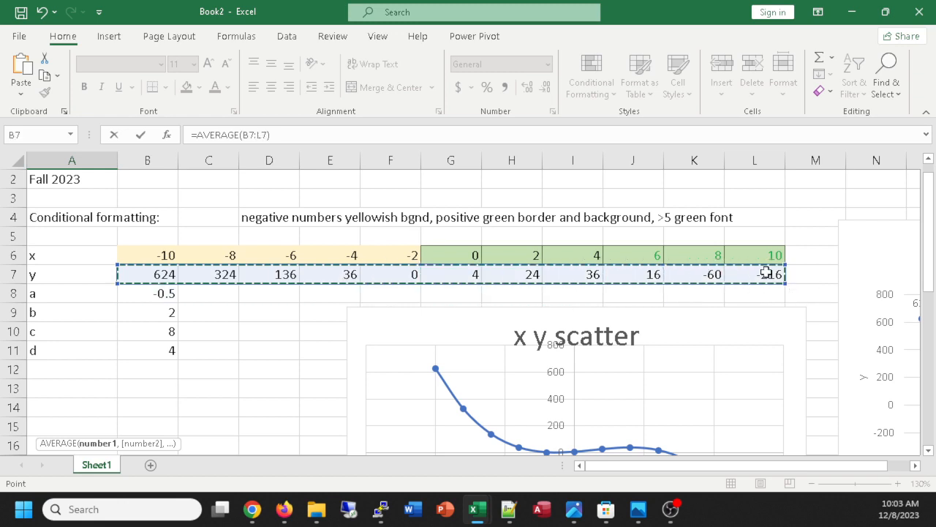
pyautogui.scroll(-4, 449, 350)
pyautogui.scroll(-5, 449, 351)
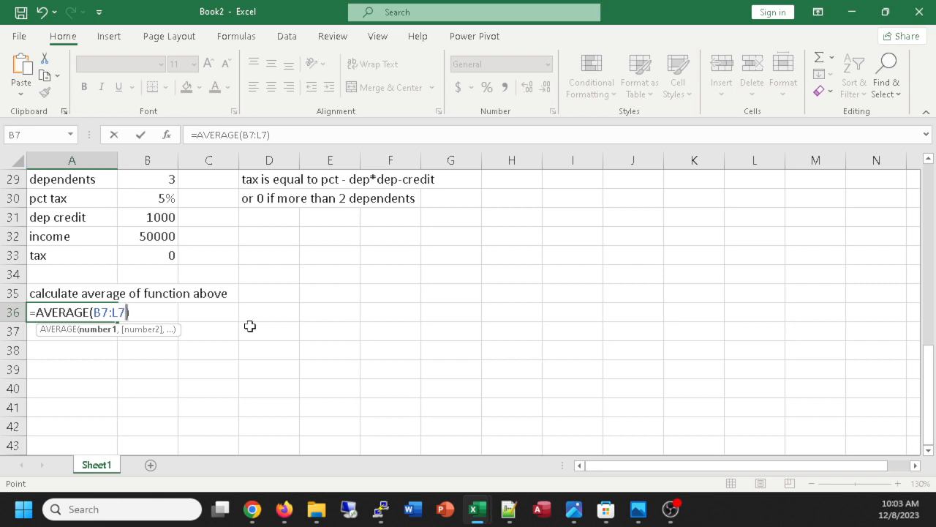
pyautogui.press('Return')
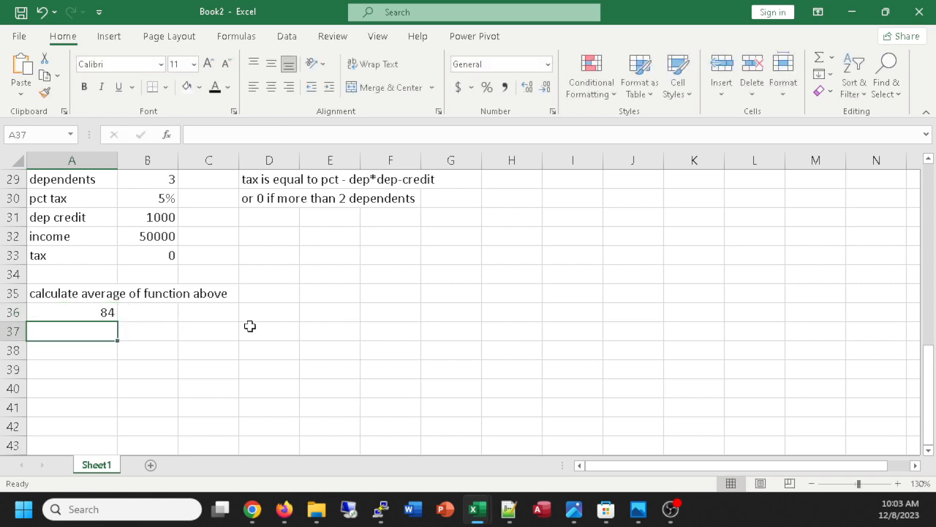
# Calculate the minimum of the y values in cell A37 with =MIN(B7:L7) and open the formula for review.
pyautogui.write('=')
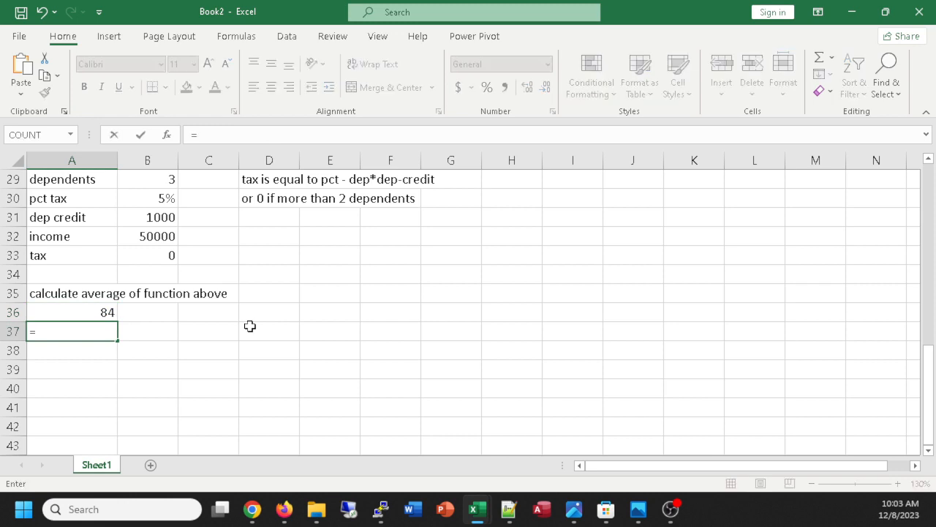
pyautogui.write(',om')
pyautogui.press('BackSpace')
pyautogui.press('BackSpace')
pyautogui.write('min(')
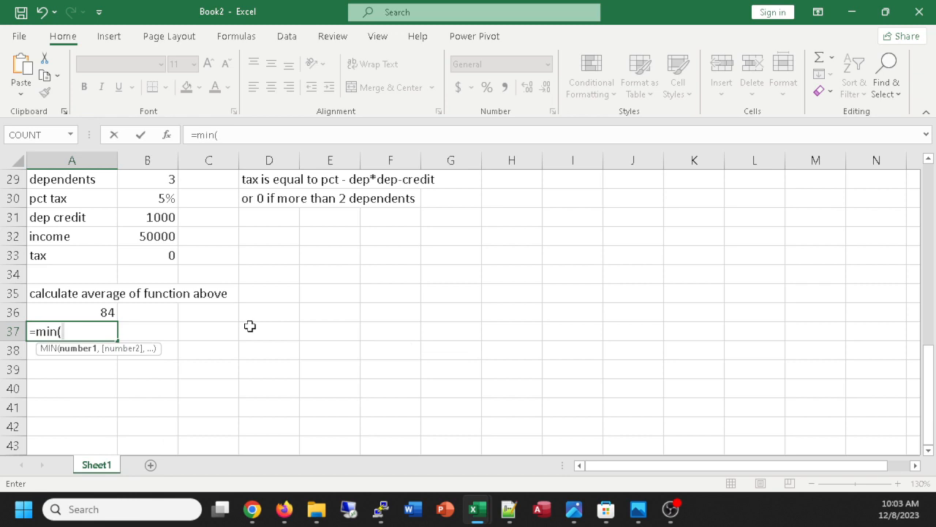
pyautogui.scroll(9, 312, 274)
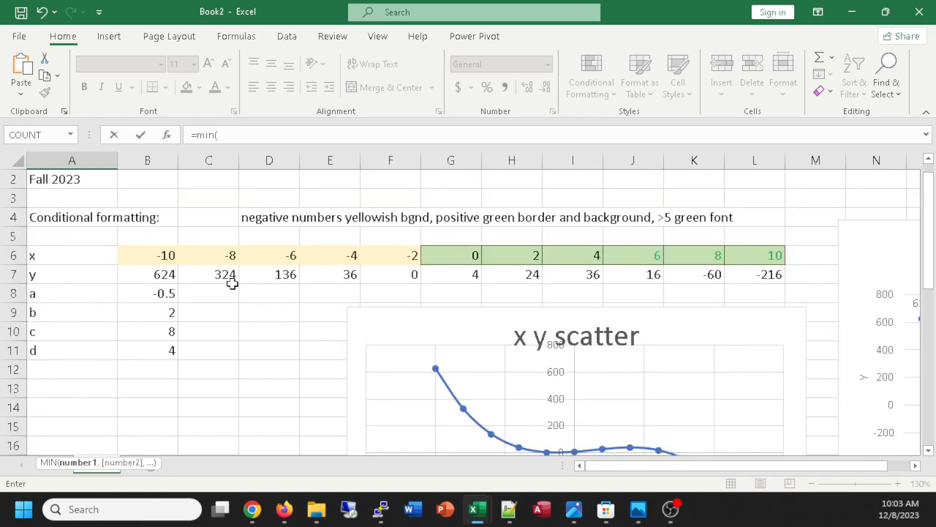
pyautogui.moveTo(142, 267); pyautogui.dragTo(765, 276)
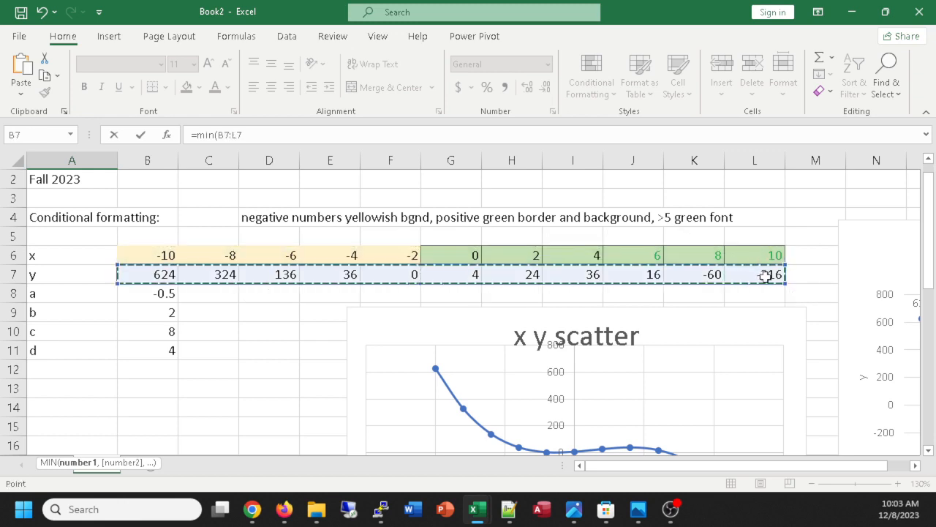
pyautogui.press('Return')
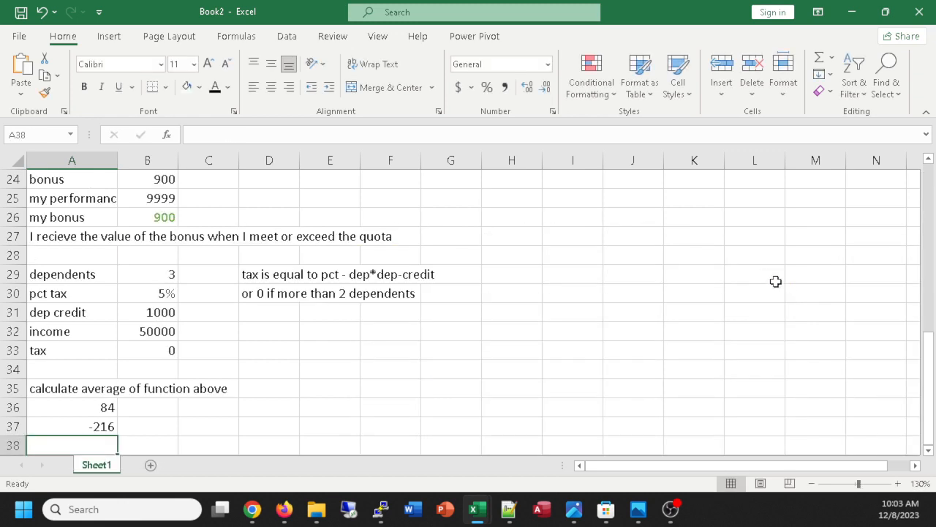
pyautogui.scroll(-2, 569, 303)
pyautogui.doubleClick(105, 311)
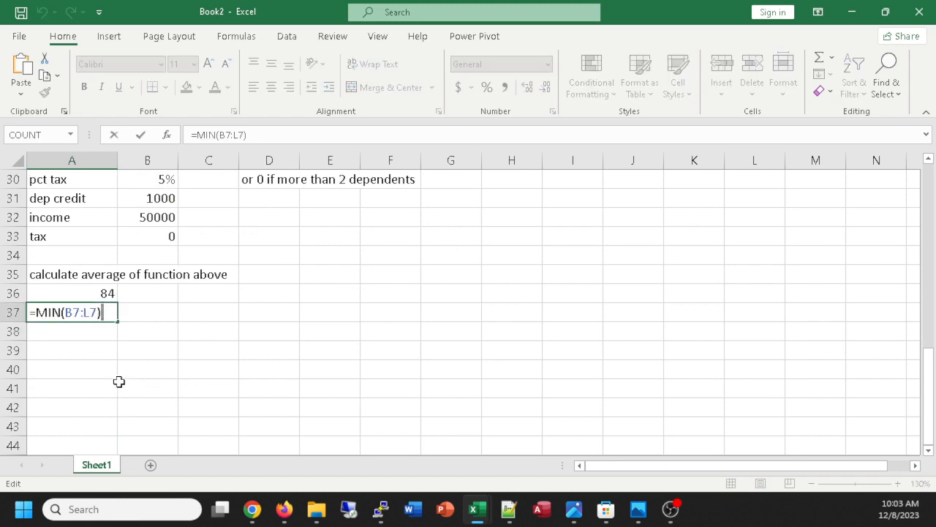
# Start a COUNT function in cell A38, choosing it from the complete list of available functions.
pyautogui.click(74, 330)
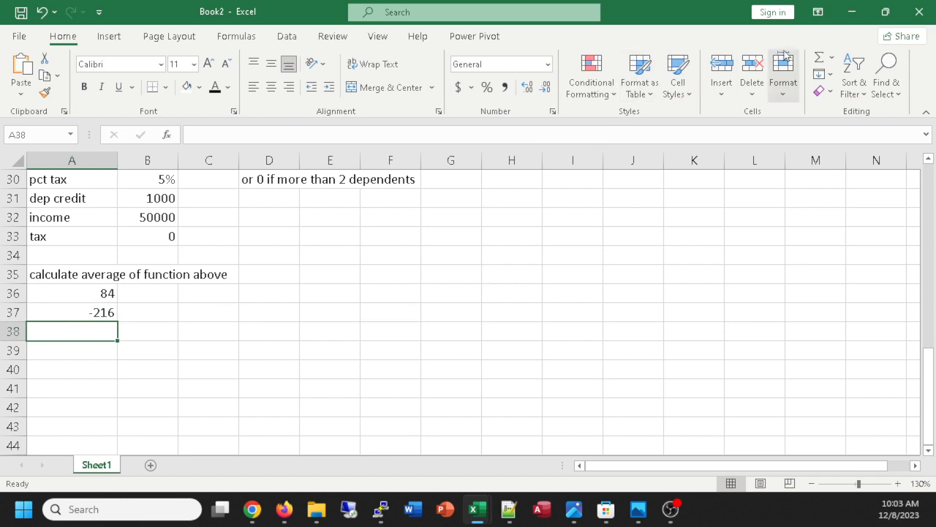
pyautogui.click(831, 58)
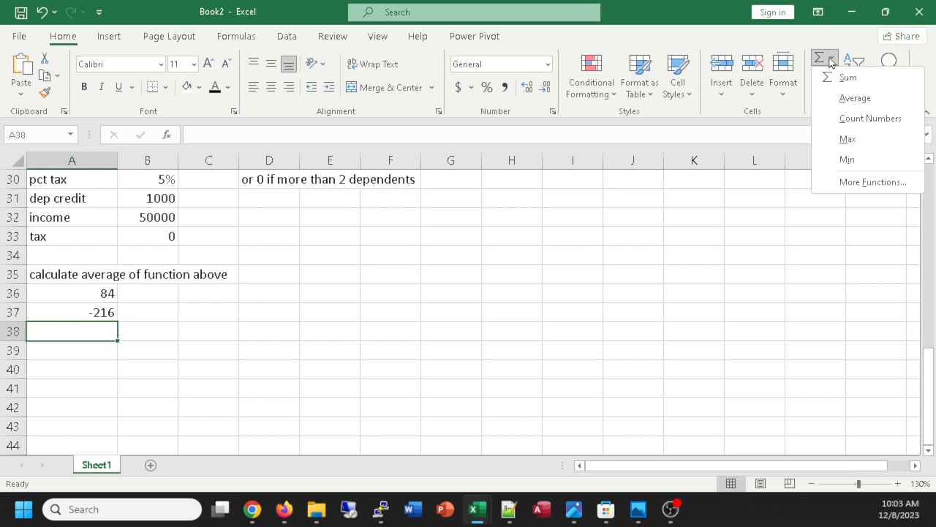
pyautogui.click(866, 182)
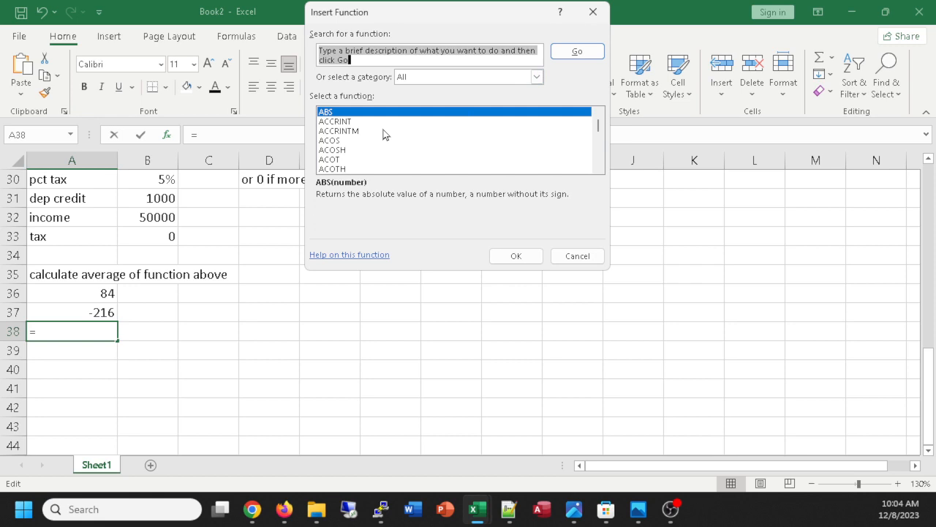
pyautogui.scroll(-6, 385, 134)
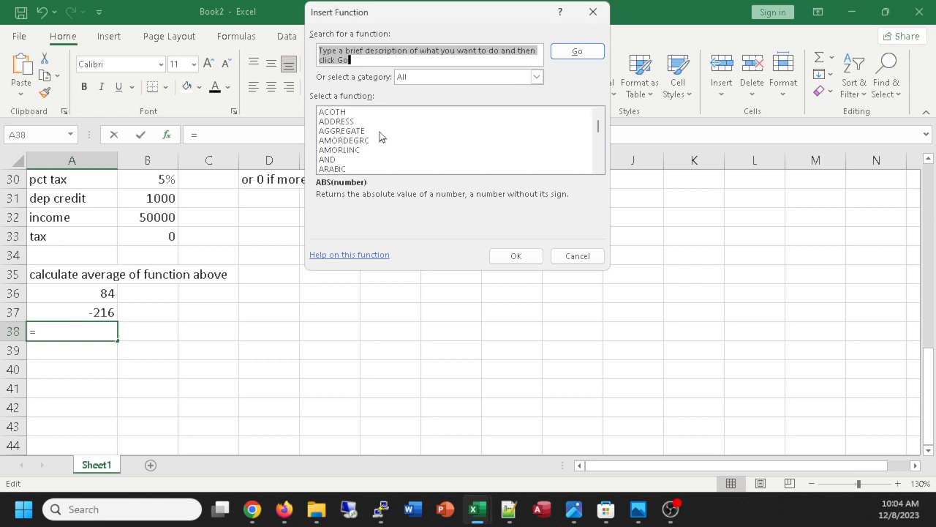
pyautogui.scroll(-10, 359, 138)
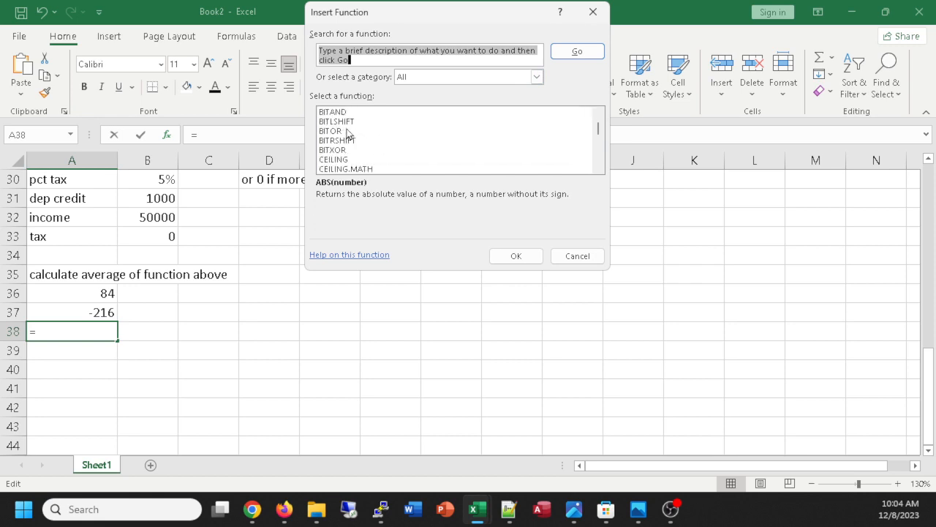
pyautogui.scroll(-4, 348, 134)
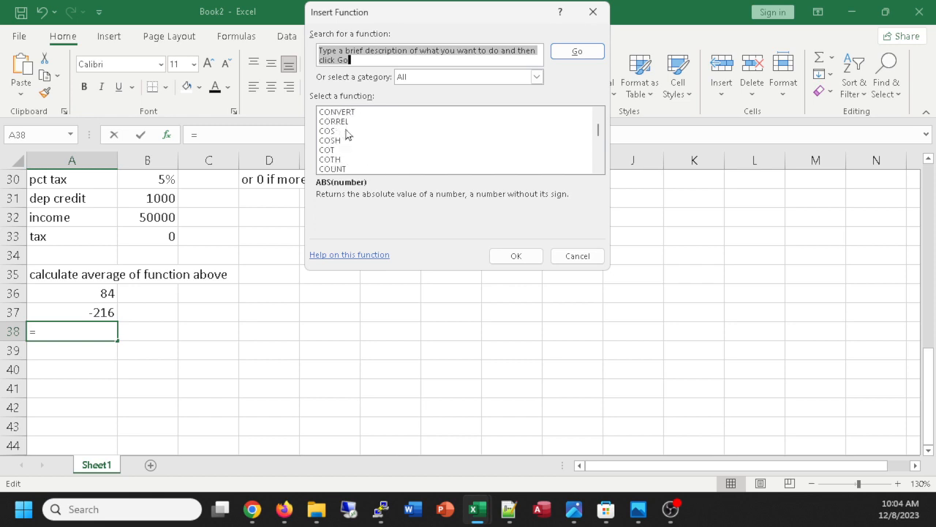
pyautogui.scroll(2, 353, 147)
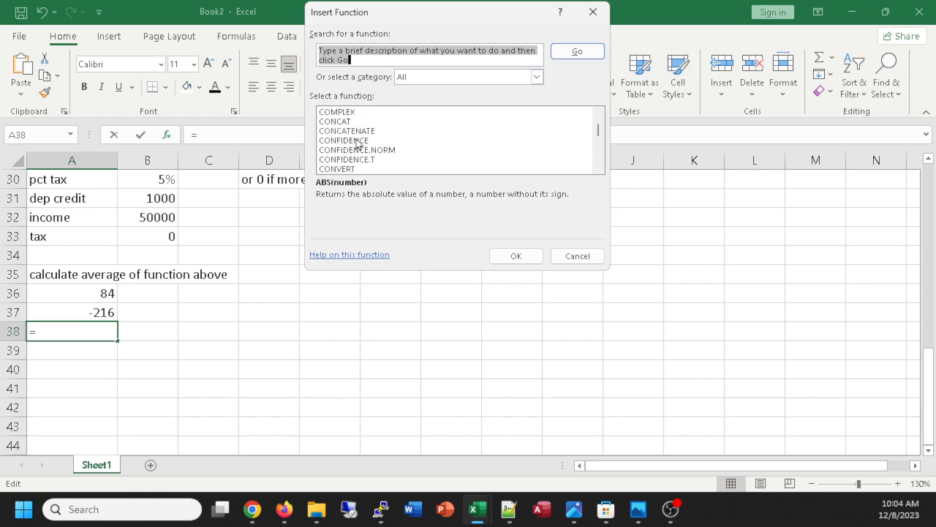
pyautogui.scroll(-4, 357, 144)
pyautogui.scroll(1, 357, 144)
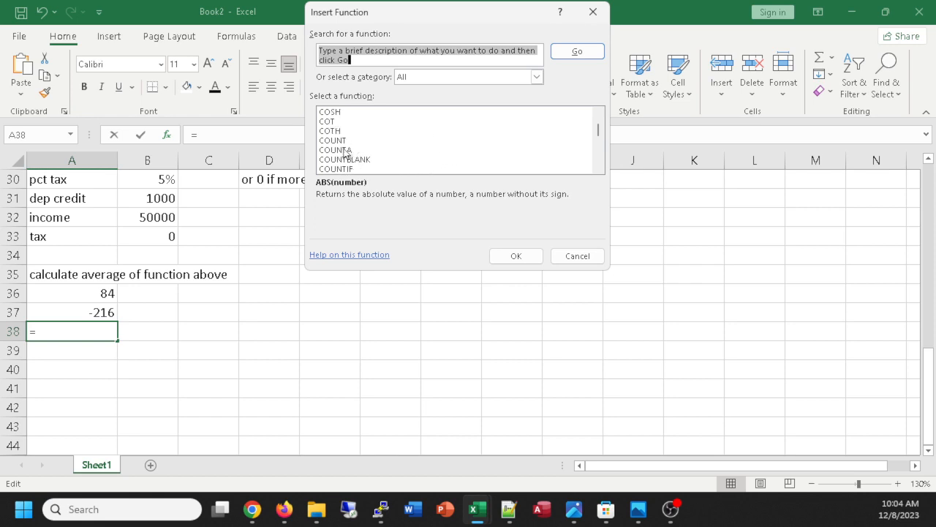
pyautogui.click(334, 143)
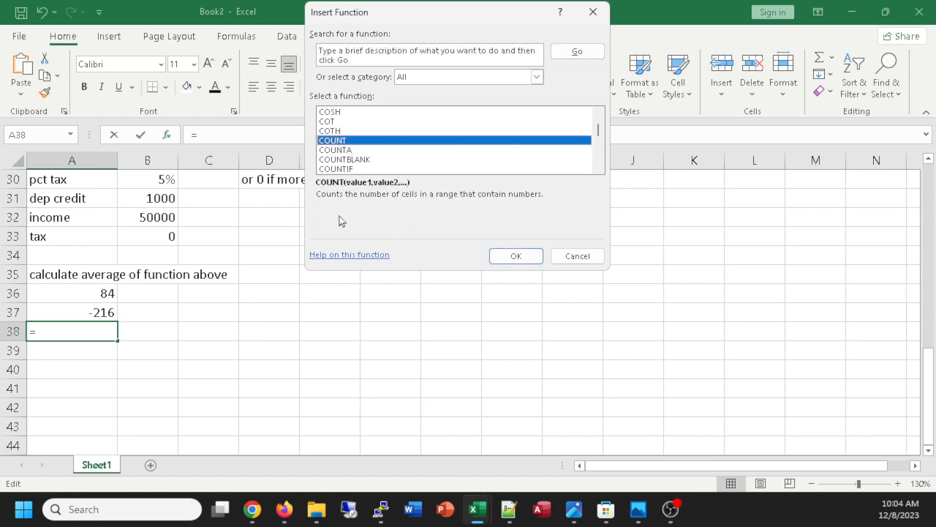
pyautogui.doubleClick(332, 141)
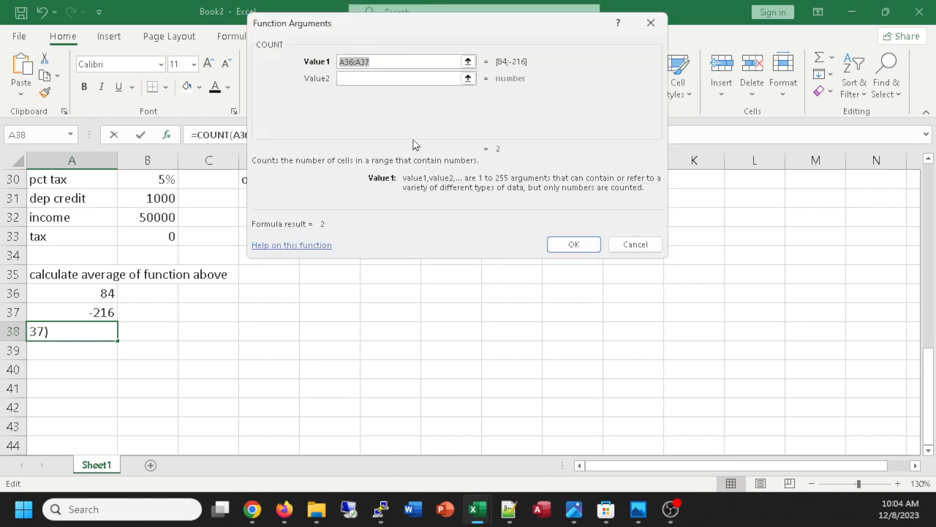
# Set the COUNT function's first value to the range A1:Z37 and insert the formula in cell A38.
pyautogui.moveTo(419, 20); pyautogui.dragTo(466, 71)
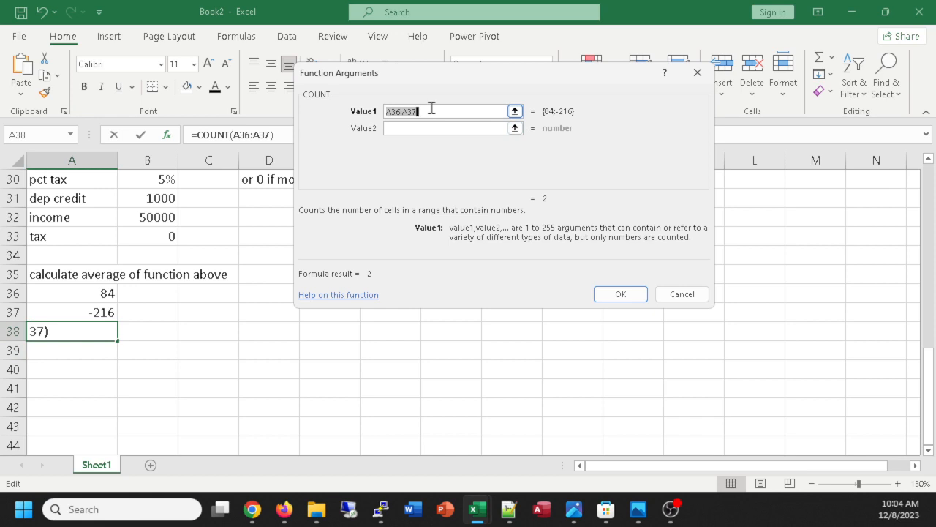
pyautogui.write('a1:')
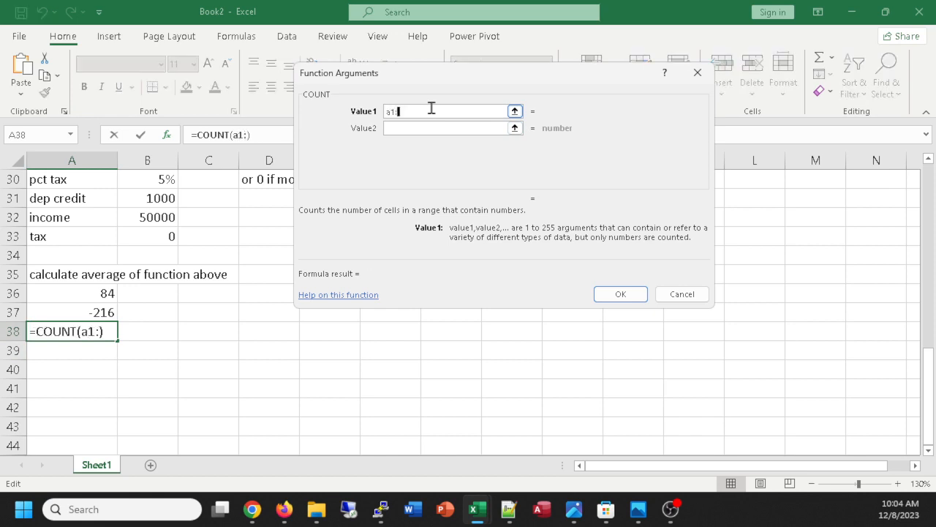
pyautogui.write('z37')
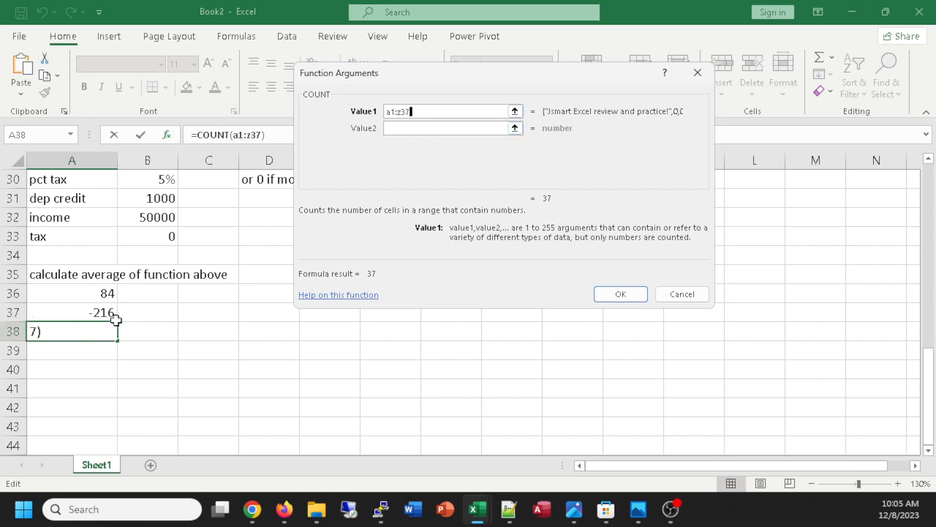
pyautogui.click(619, 294)
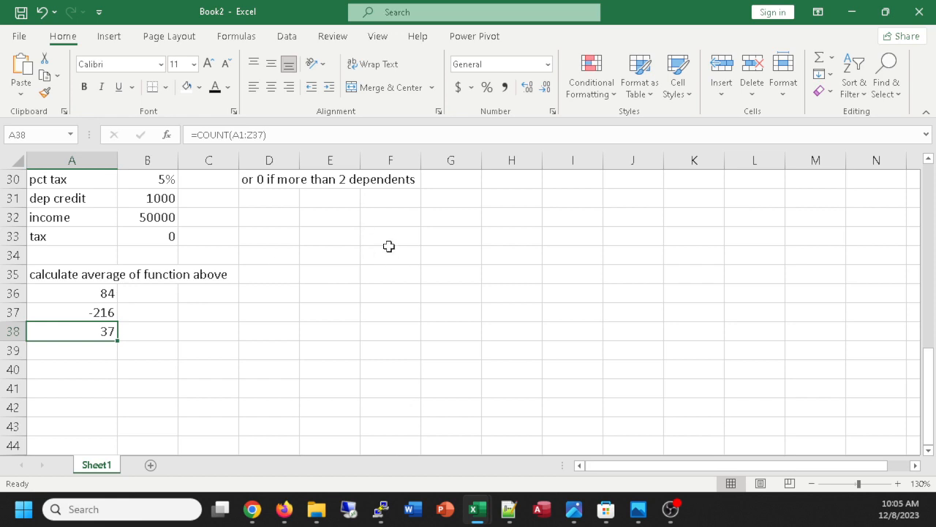
# Test the count formula by entering 1 in cell H34 and clearing that cell again.
pyautogui.click(510, 256)
pyautogui.write('1')
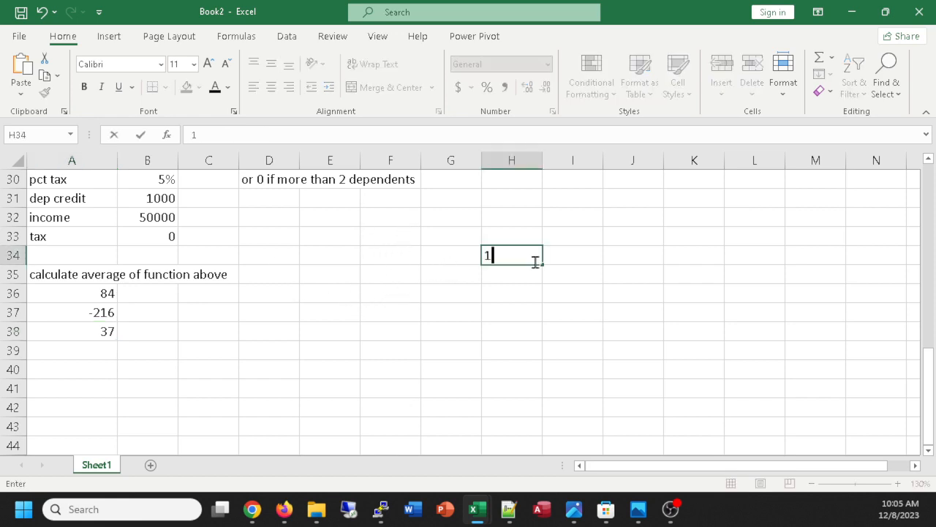
pyautogui.press('Return')
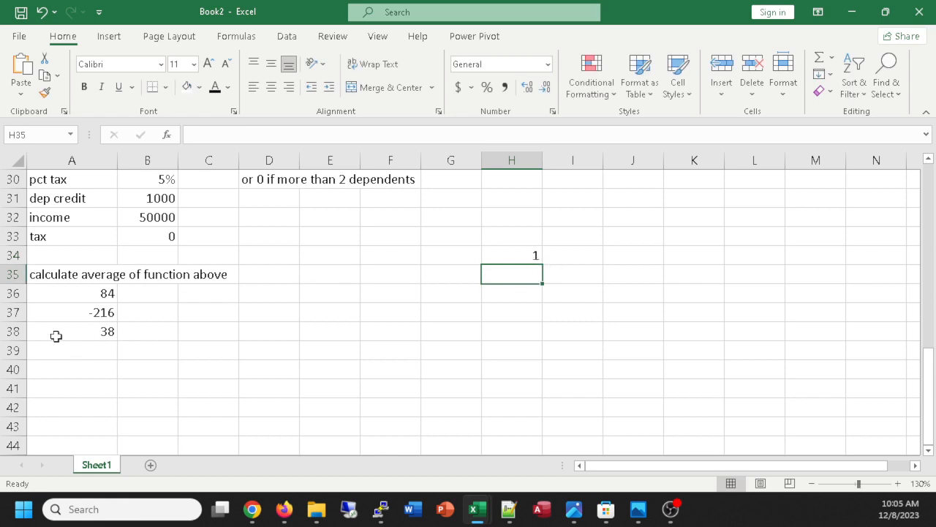
pyautogui.click(531, 256)
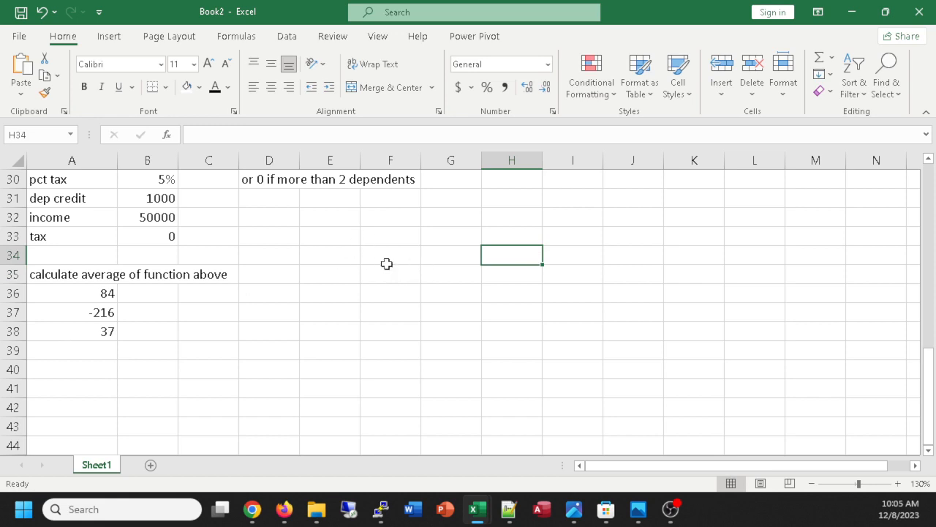
pyautogui.scroll(3, 400, 262)
pyautogui.scroll(-3, 402, 264)
pyautogui.scroll(1, 597, 301)
pyautogui.scroll(-2, 597, 300)
pyautogui.scroll(2, 596, 296)
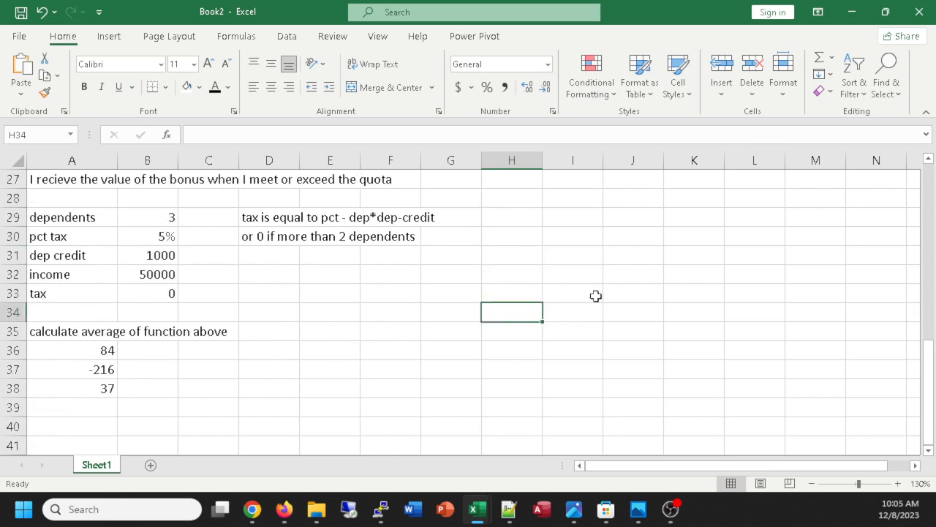
# Browse the complete list of available functions and leave it without inserting one.
pyautogui.click(829, 63)
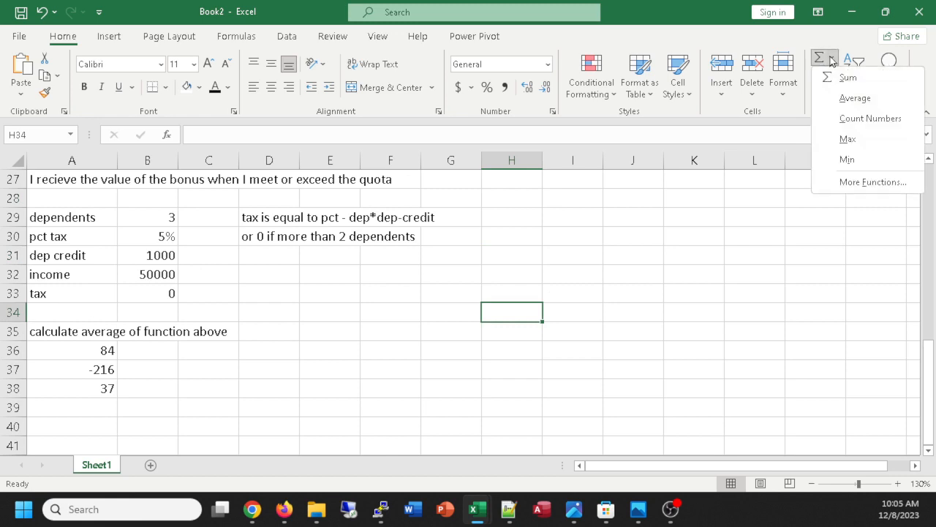
pyautogui.click(858, 182)
pyautogui.scroll(-14, 383, 187)
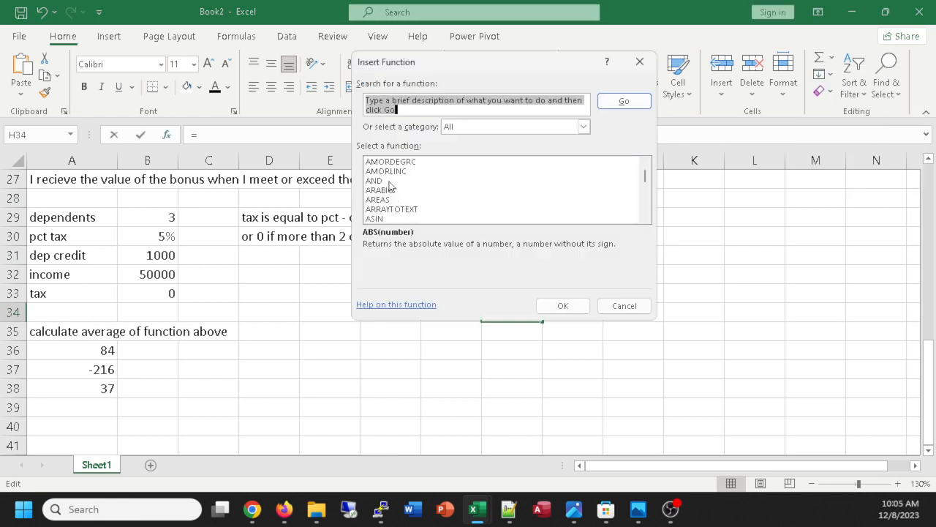
pyautogui.scroll(-20, 388, 183)
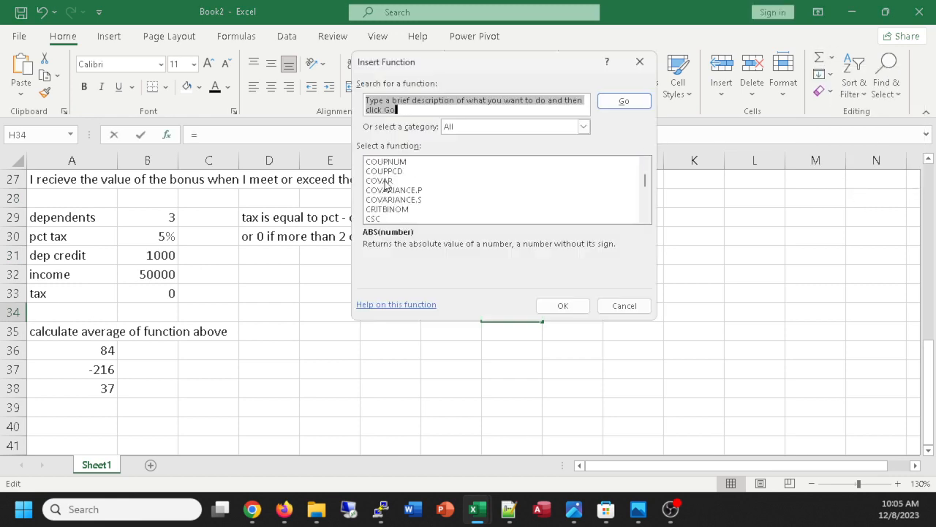
pyautogui.scroll(-20, 395, 172)
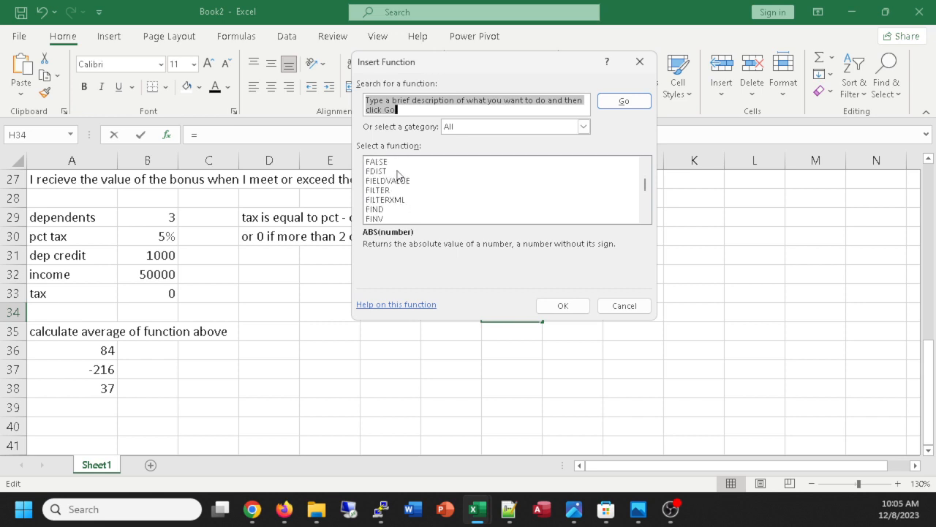
pyautogui.scroll(-5, 401, 167)
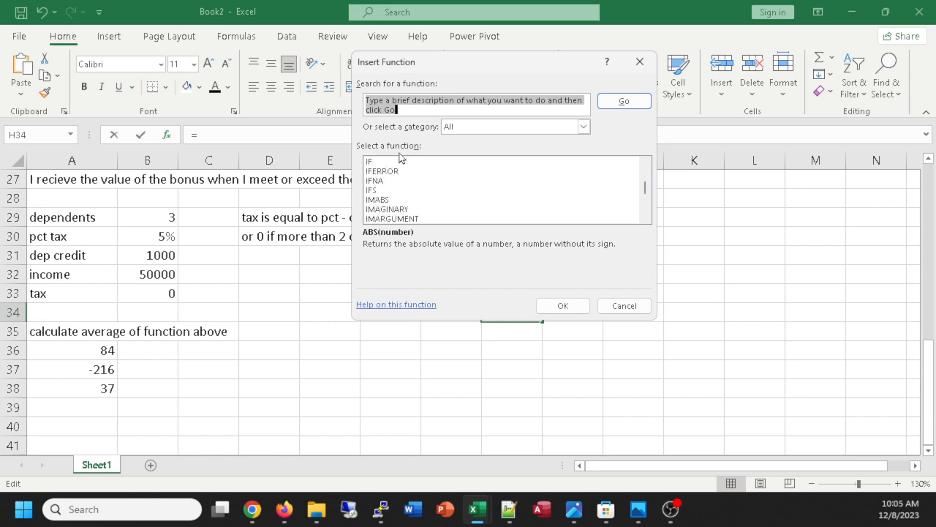
pyautogui.scroll(-8, 430, 193)
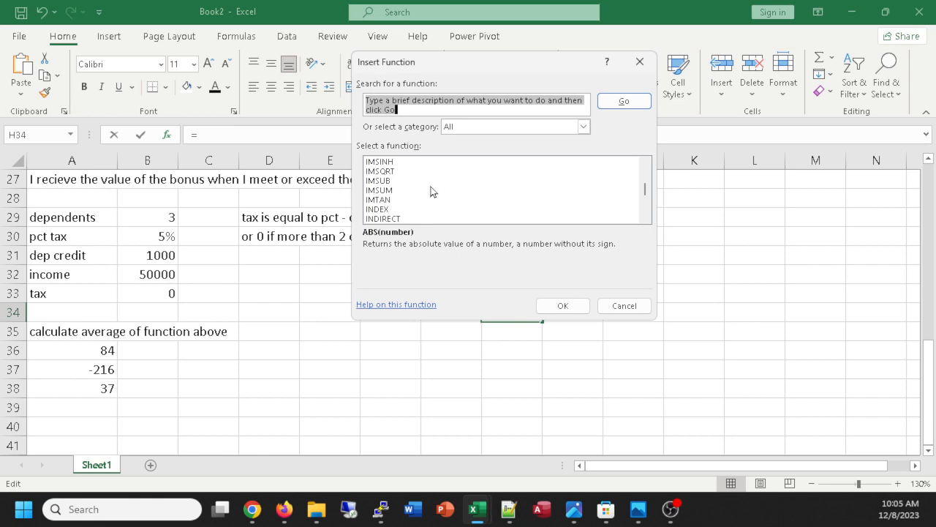
pyautogui.scroll(-6, 435, 190)
pyautogui.click(640, 62)
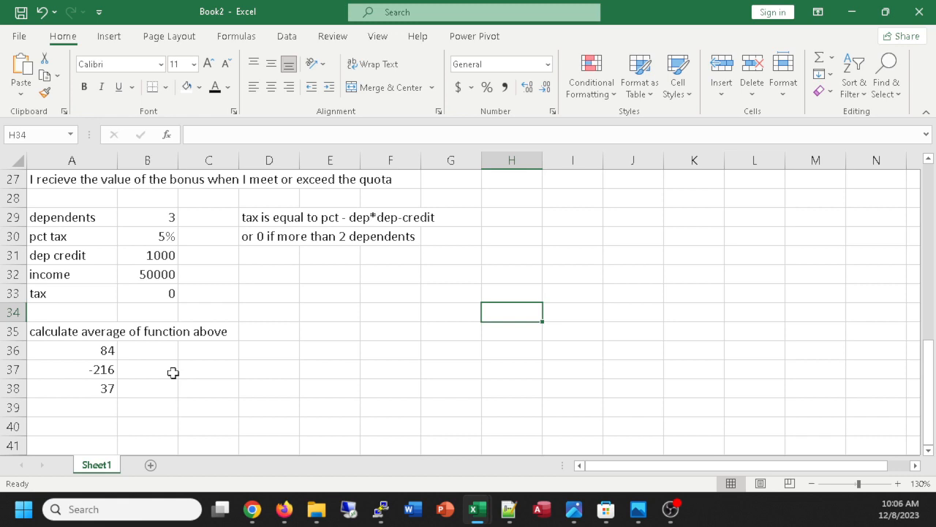
# Enter the label "beginning balanc" in cell A40, below the average, minimum and count results.
pyautogui.scroll(-1, 117, 408)
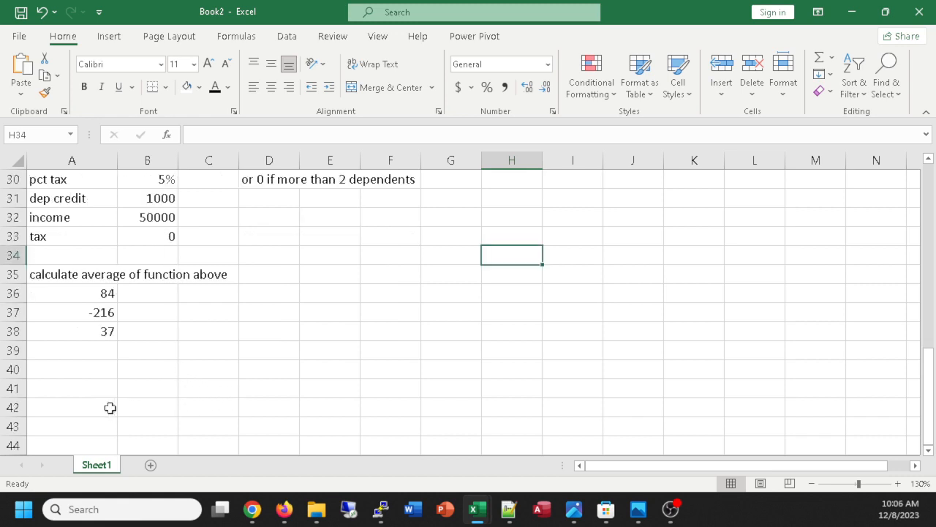
pyautogui.click(79, 373)
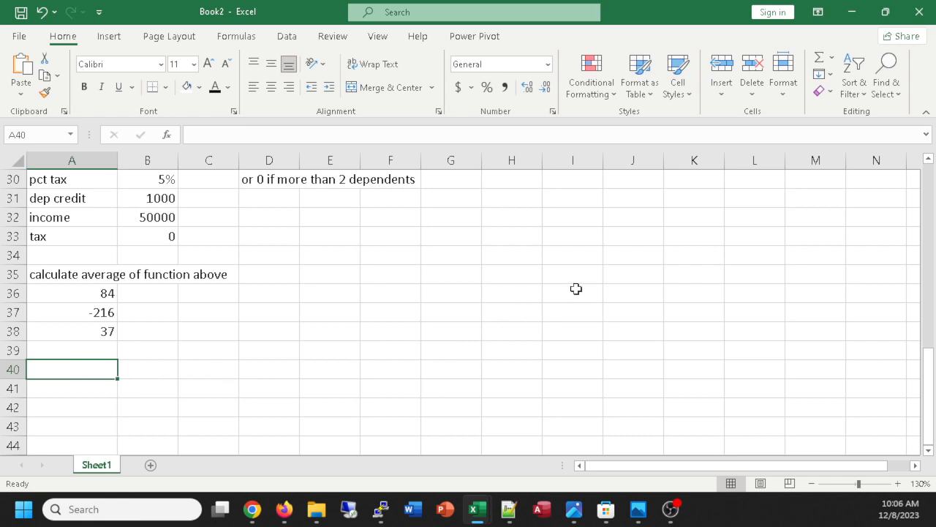
pyautogui.scroll(-1, 577, 289)
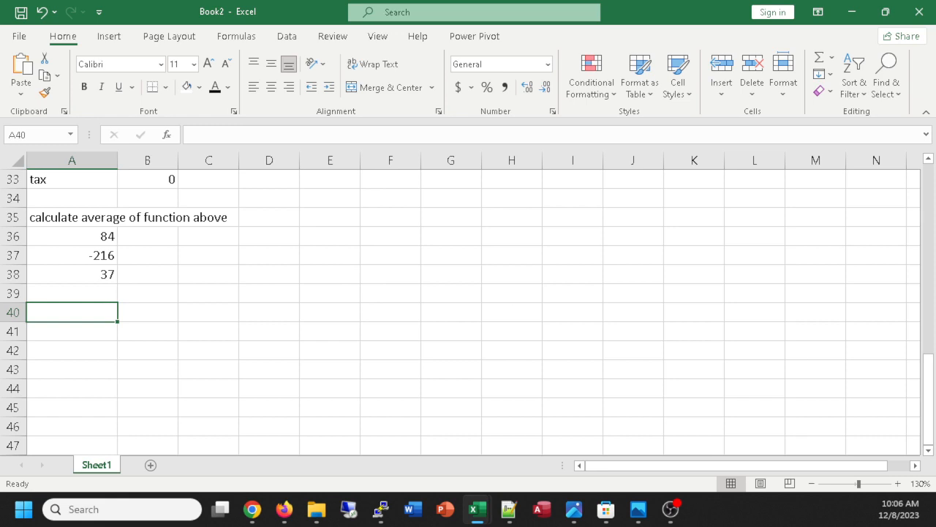
pyautogui.scroll(-2, 177, 378)
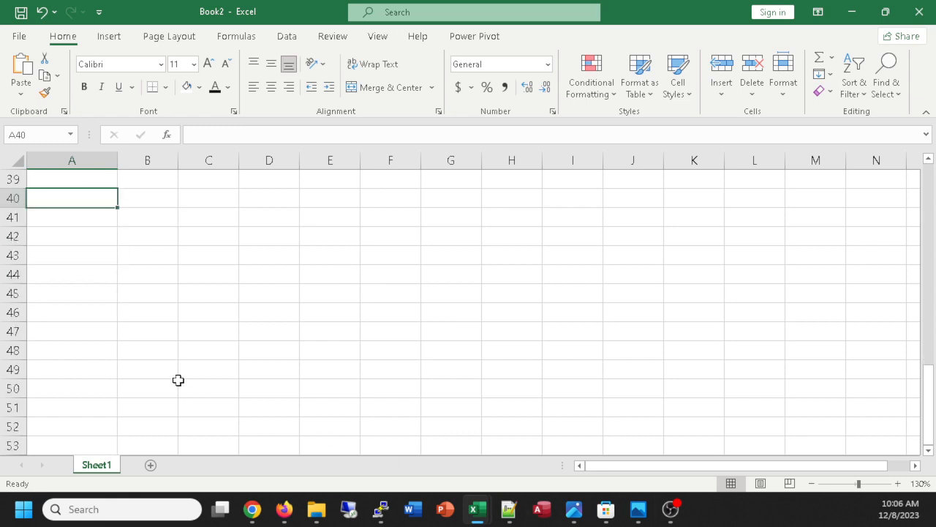
pyautogui.scroll(1, 178, 379)
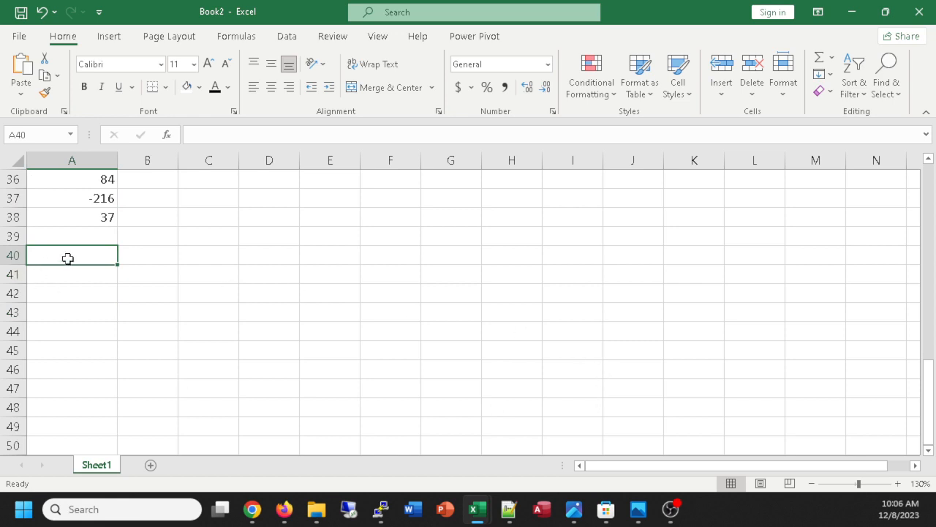
pyautogui.write('begi')
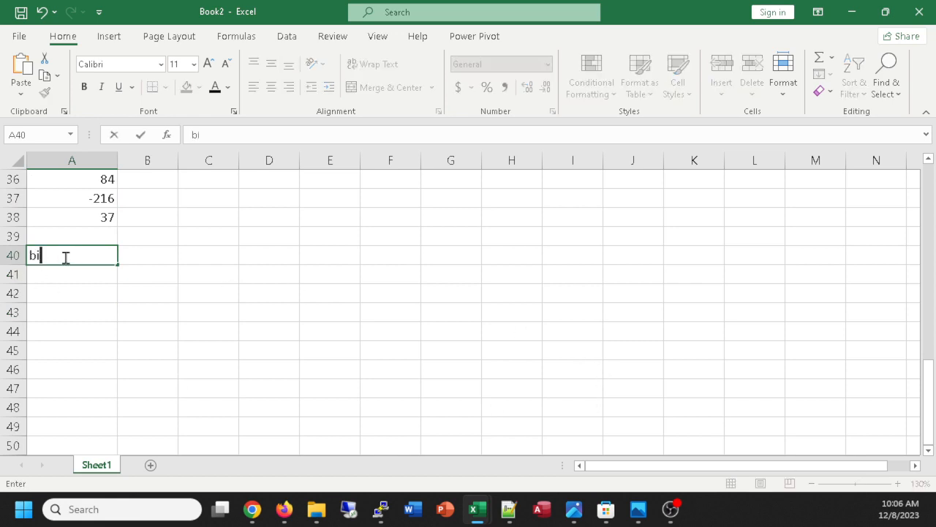
pyautogui.press('BackSpace')
pyautogui.write('eginning bal')
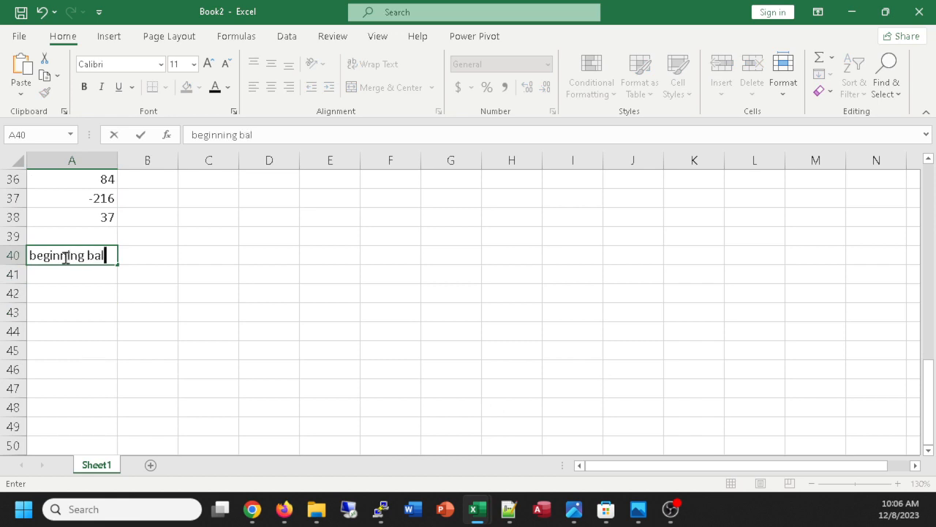
pyautogui.write('anc')
pyautogui.press('Return')
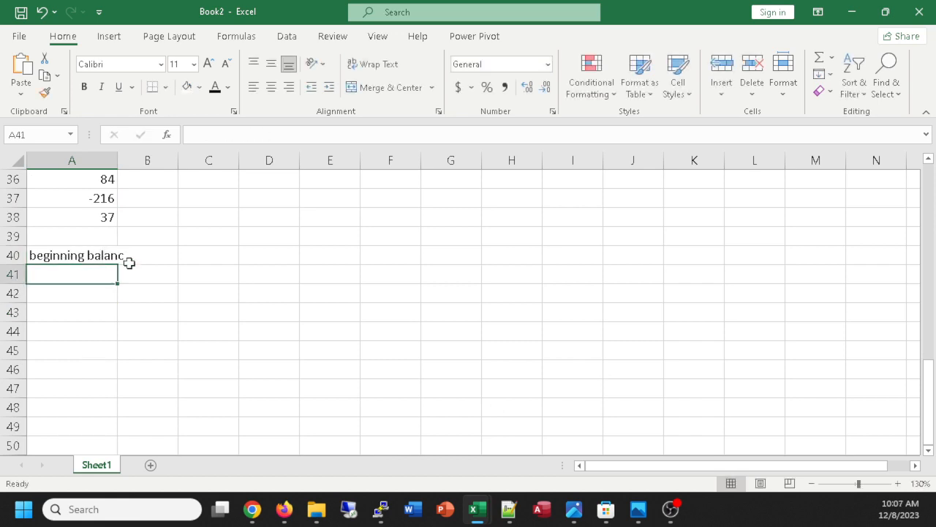
# Correct the label in cell A40 to "beginning balance".
pyautogui.click(83, 256)
pyautogui.click(142, 259)
pyautogui.doubleClick(96, 254)
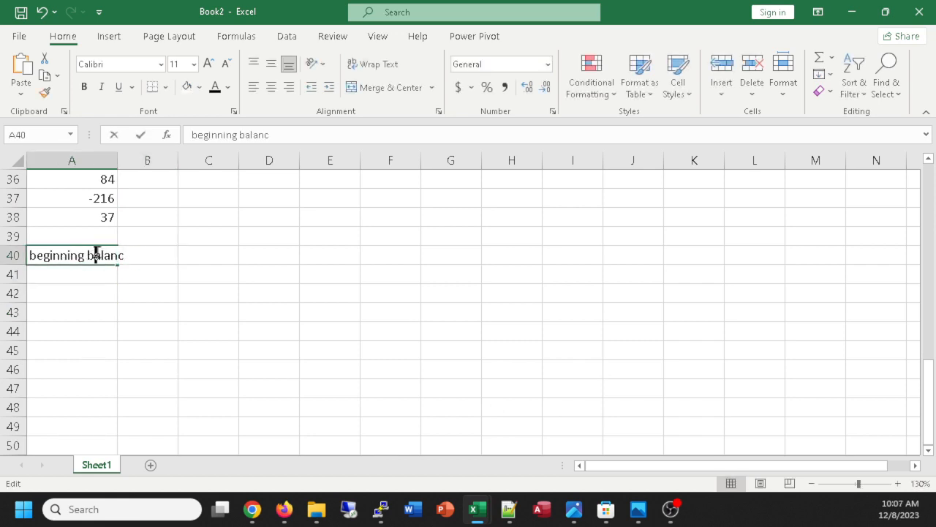
pyautogui.click(128, 255)
pyautogui.write('e')
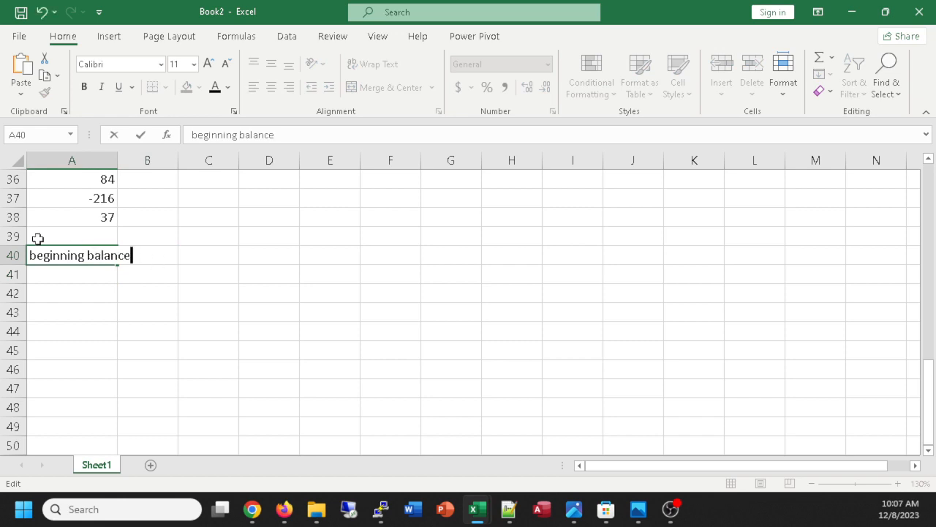
pyautogui.click(45, 234)
pyautogui.press('Down')
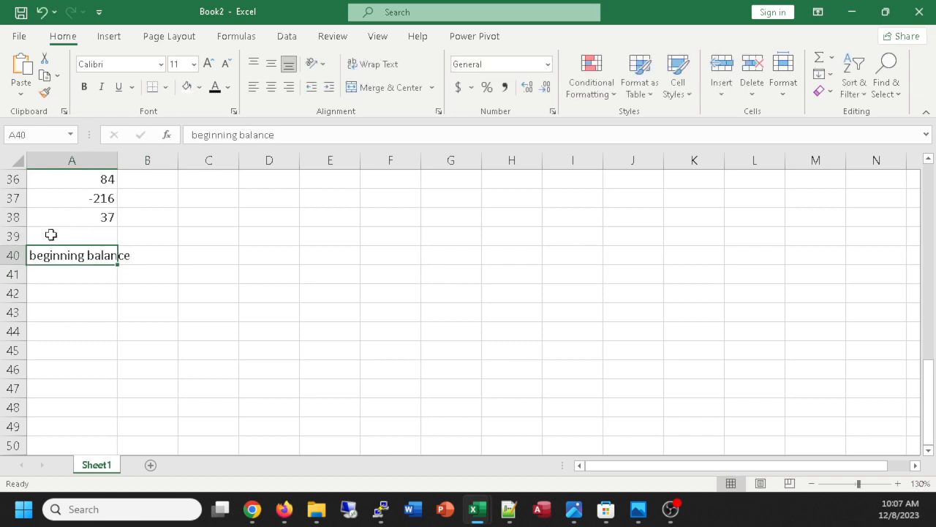
# Enter the heading January in cell B39 and the beginning balance 1000000 in cell B40.
pyautogui.click(144, 238)
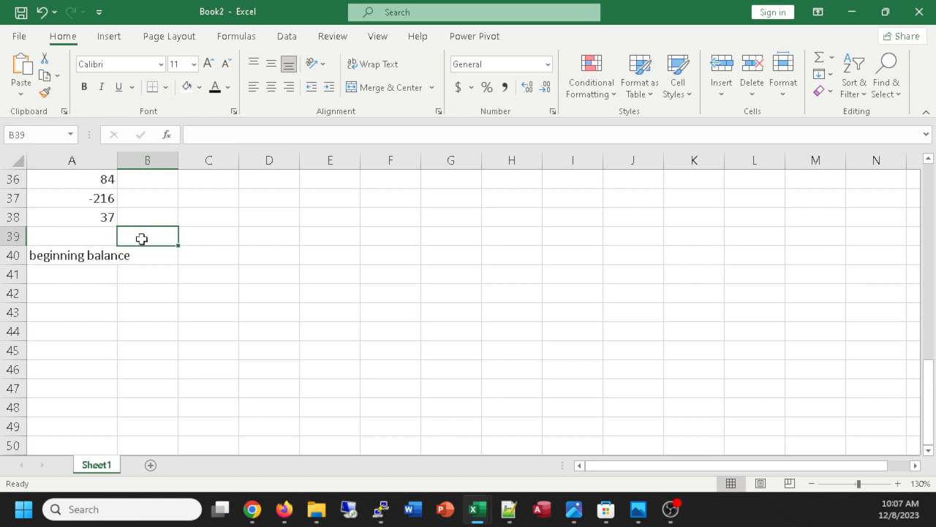
pyautogui.write('Januray')
pyautogui.press('BackSpace')
pyautogui.press('BackSpace')
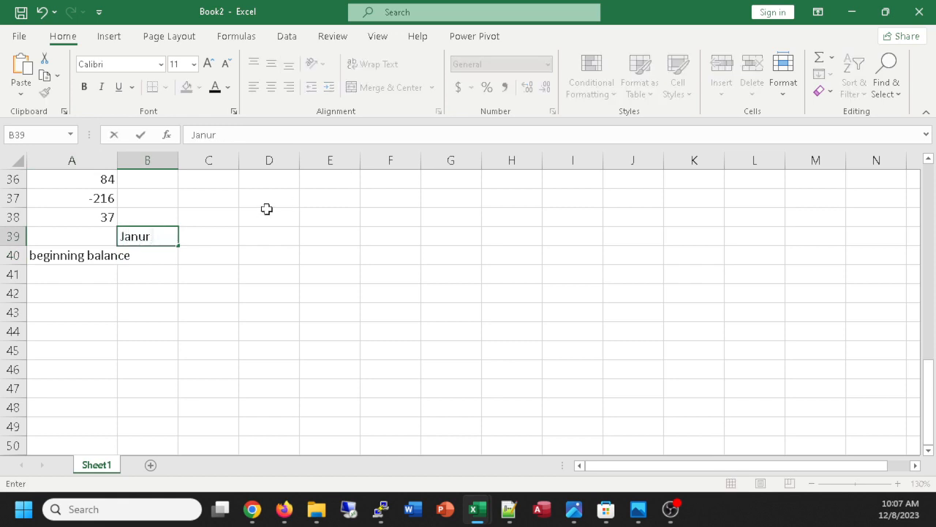
pyautogui.press('BackSpace')
pyautogui.write('ary')
pyautogui.press('Return')
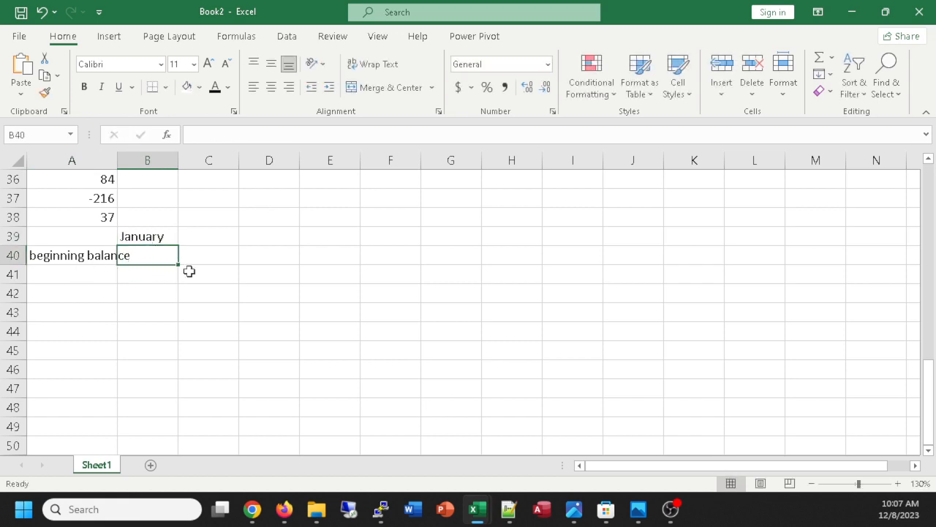
pyautogui.write('1000000')
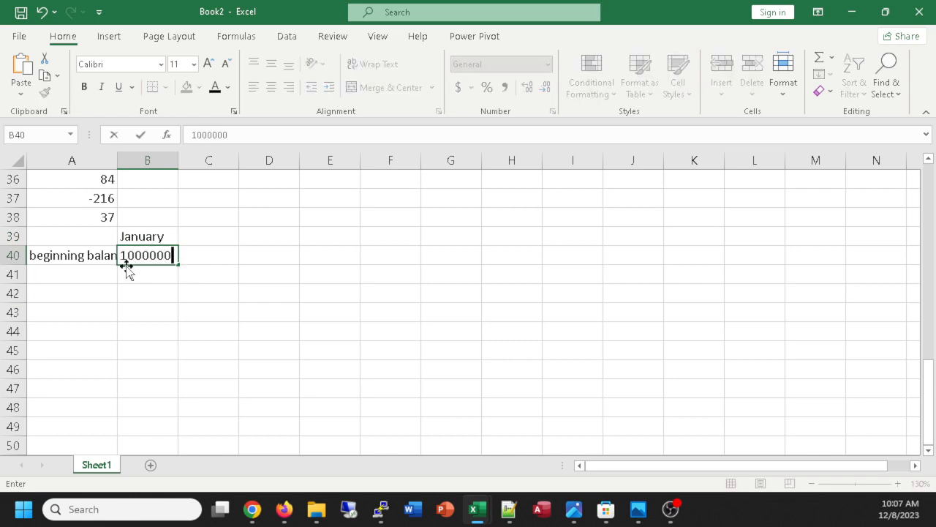
# Add an Income row with the label in cell A41 and 900000 in cell B41.
pyautogui.click(76, 274)
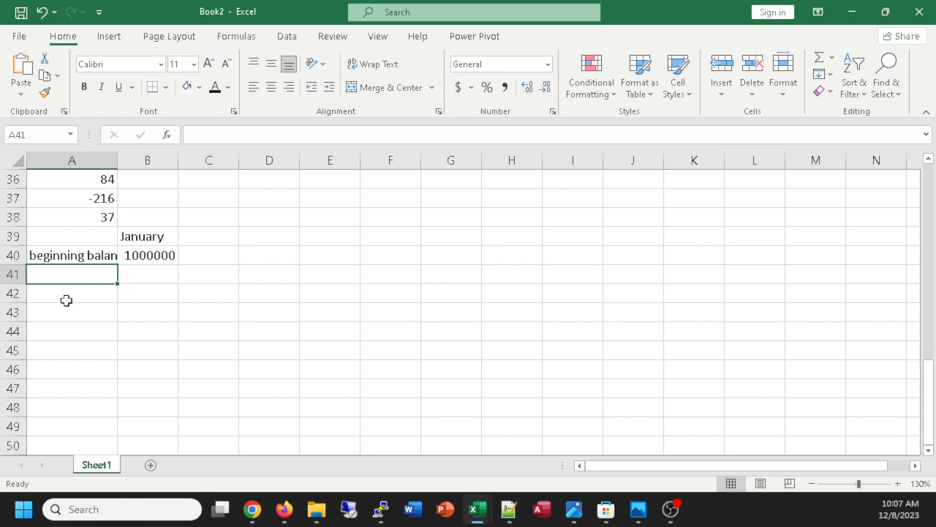
pyautogui.write('Income')
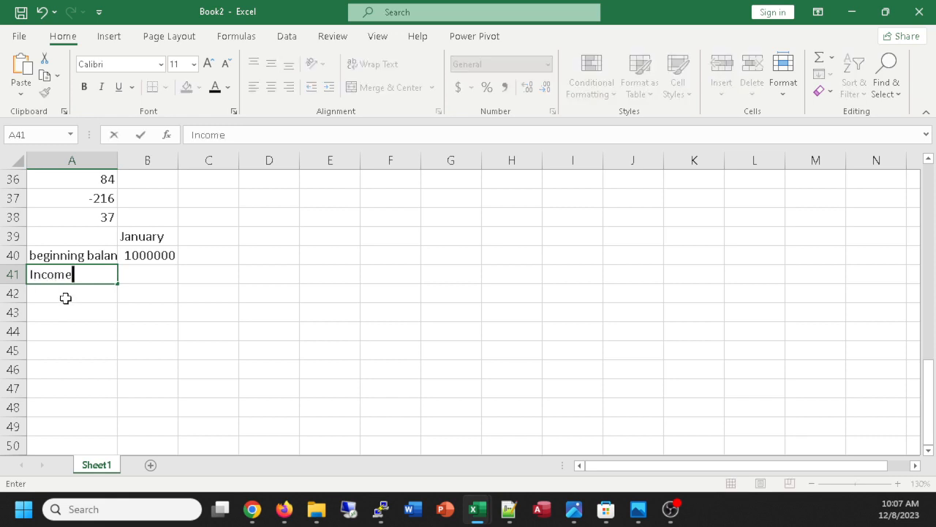
pyautogui.doubleClick(65, 299)
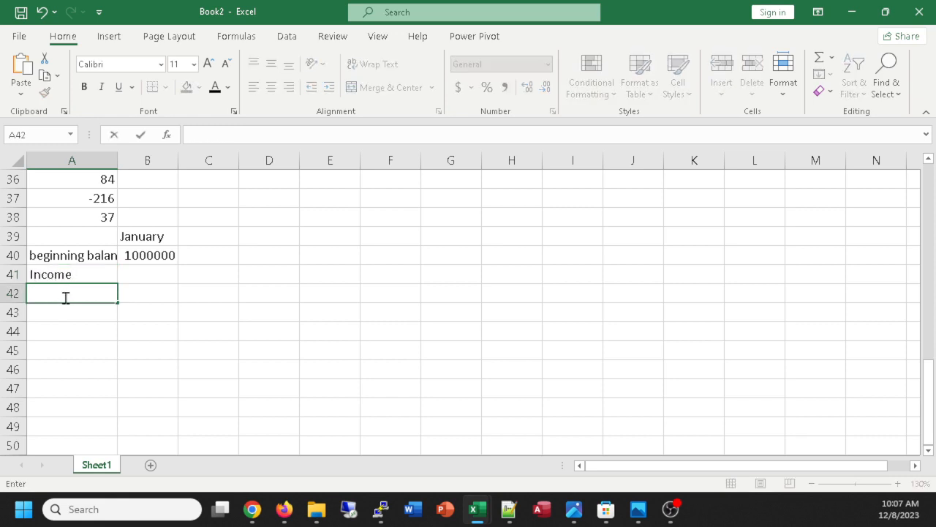
pyautogui.click(153, 274)
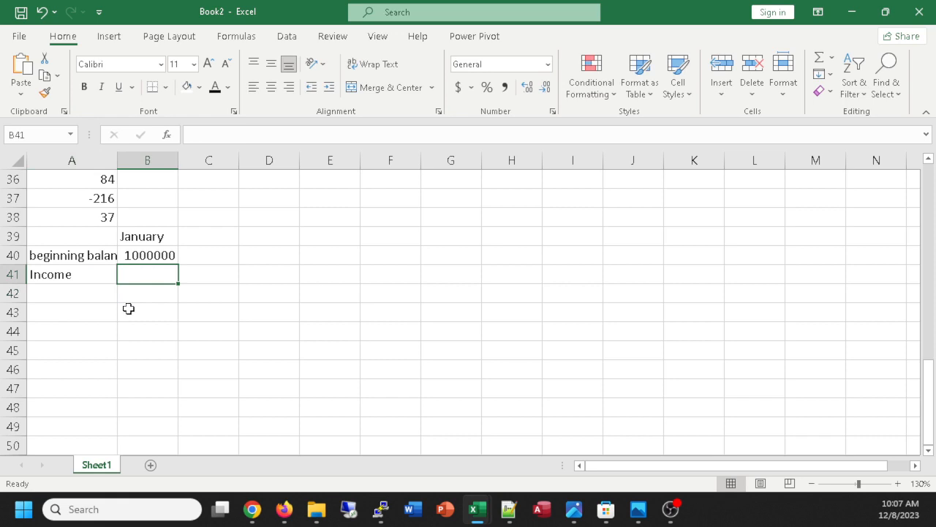
pyautogui.write('900000')
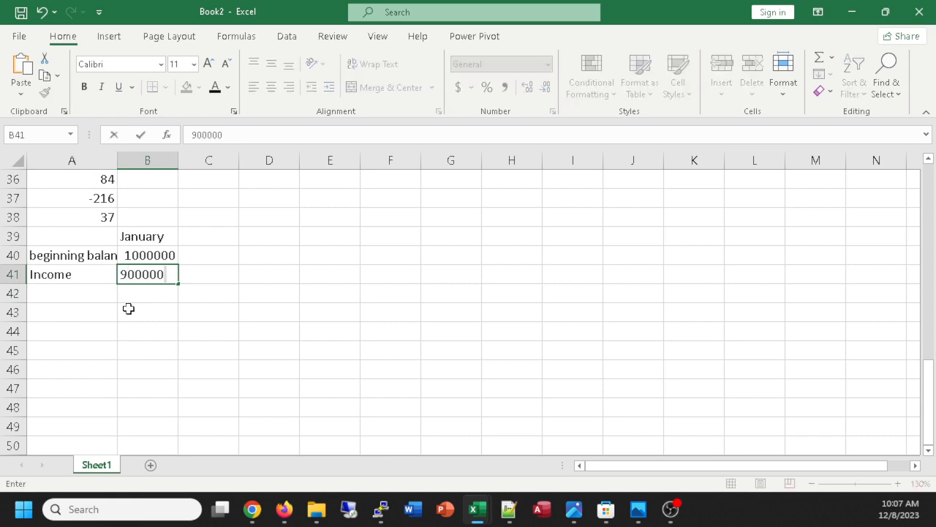
pyautogui.press('Return')
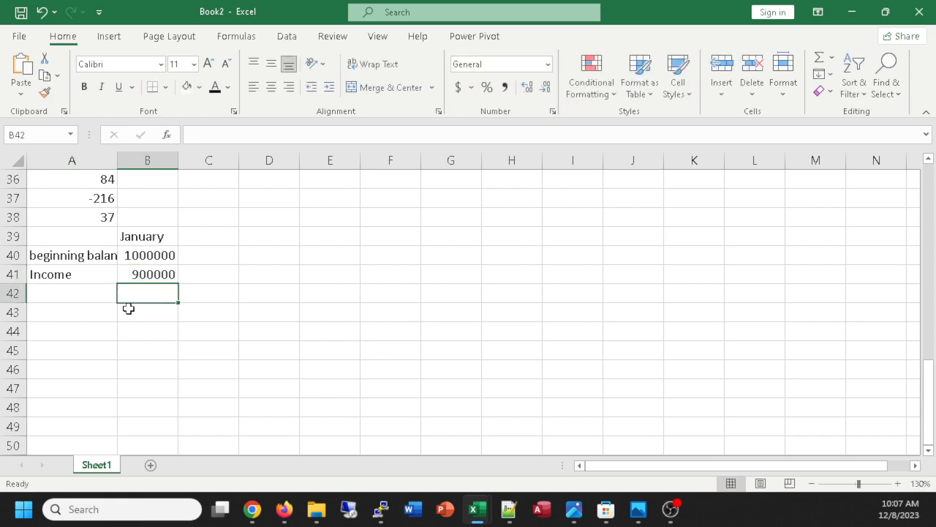
# Add an Expenses row with the label in cell A42 and 800000 in cell B42.
pyautogui.click(80, 295)
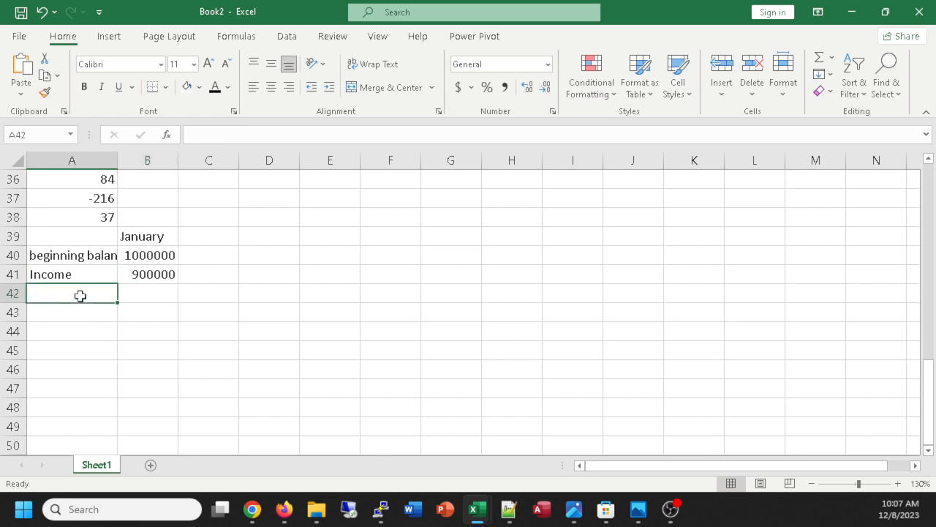
pyautogui.write('Expenses')
pyautogui.press('Tab')
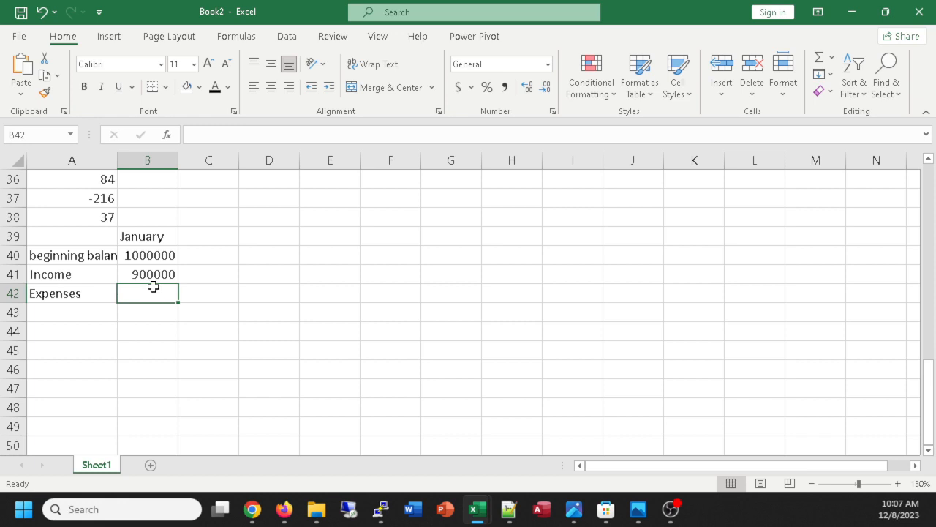
pyautogui.write('80000')
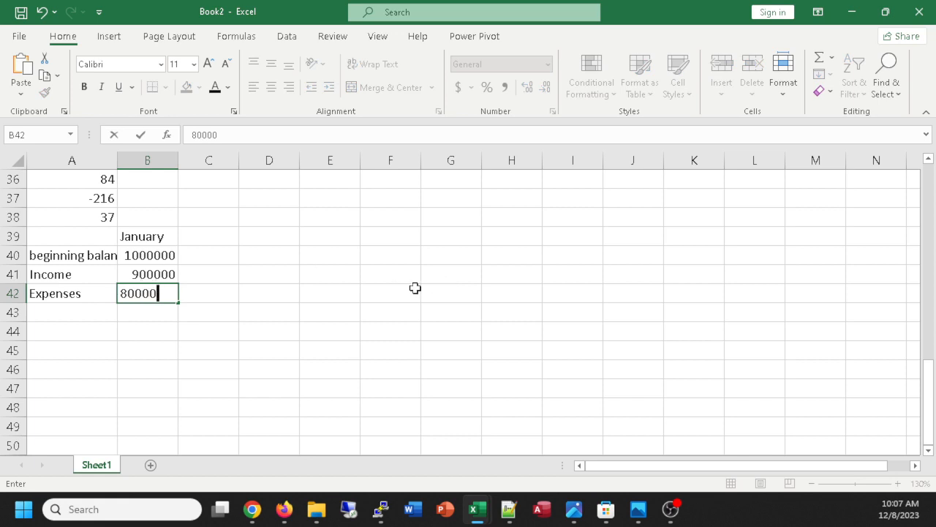
pyautogui.write('0')
pyautogui.press('Return')
# Label cell A43 "endin bal" and fill the adjacent cell B43 with the lightest theme gray from the gray accent column.
pyautogui.write('en')
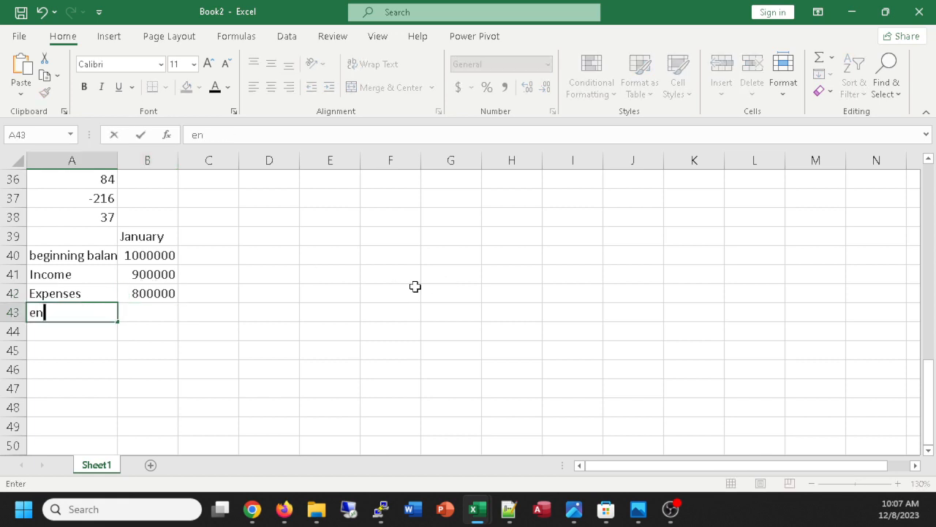
pyautogui.write('din bal')
pyautogui.click(150, 308)
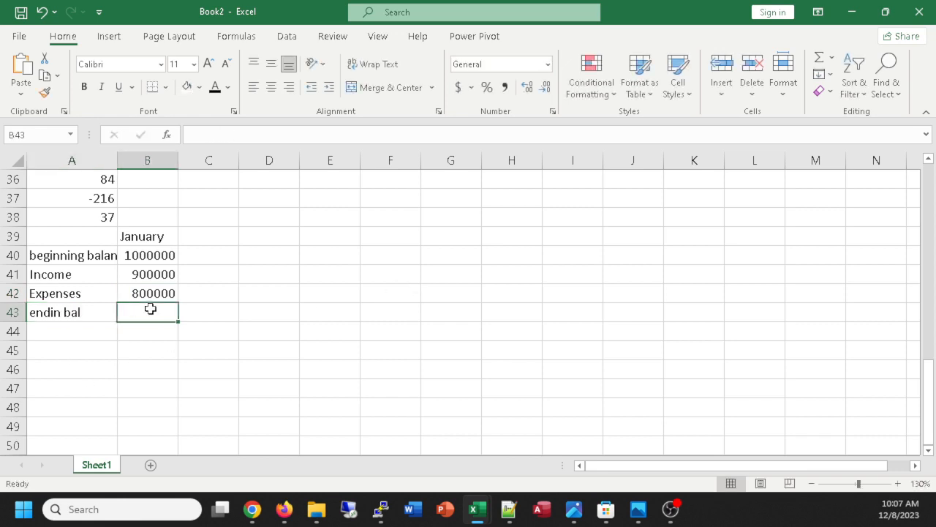
pyautogui.click(199, 87)
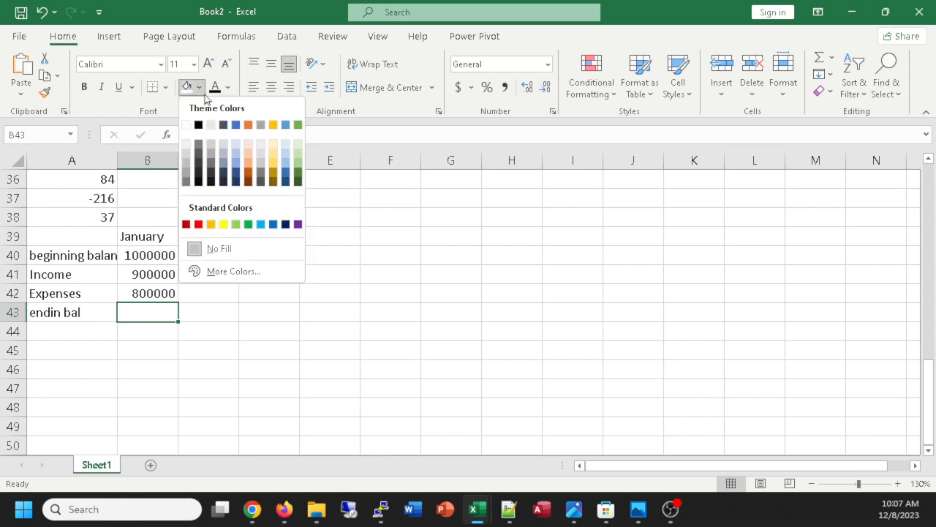
pyautogui.click(260, 144)
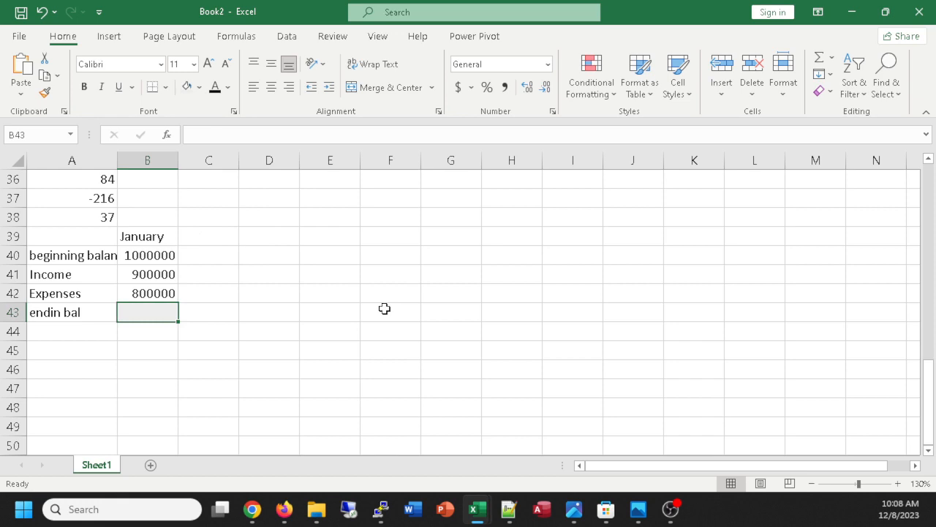
# Calculate January's ending balance in cell B43 with the formula =B40+B41-B42.
pyautogui.write('=')
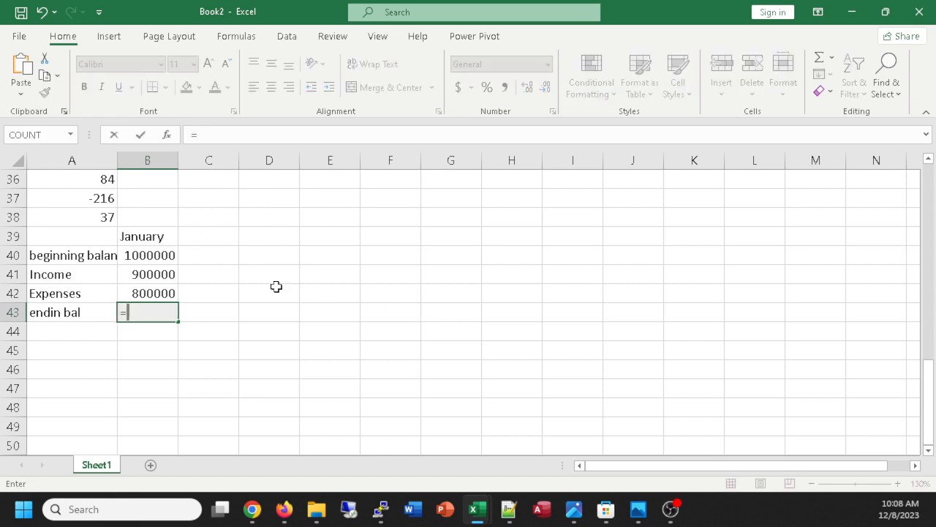
pyautogui.click(160, 255)
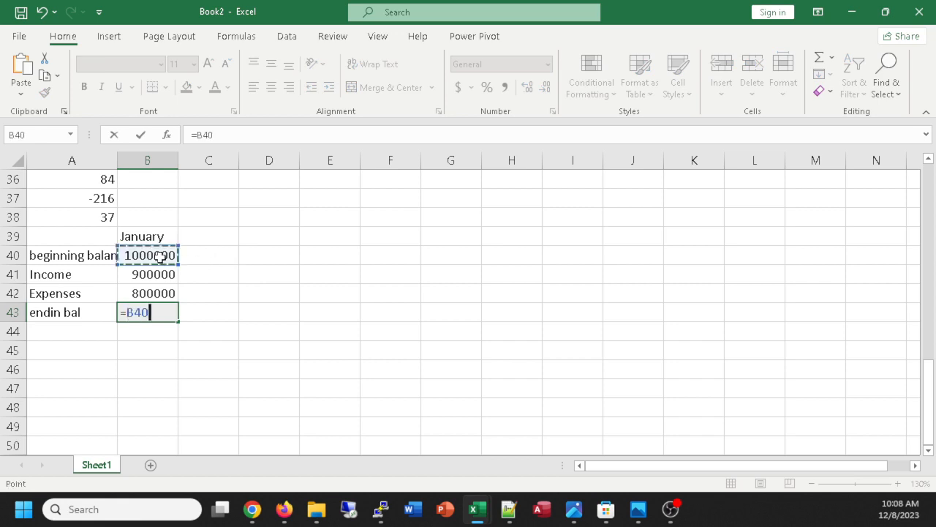
pyautogui.write('+')
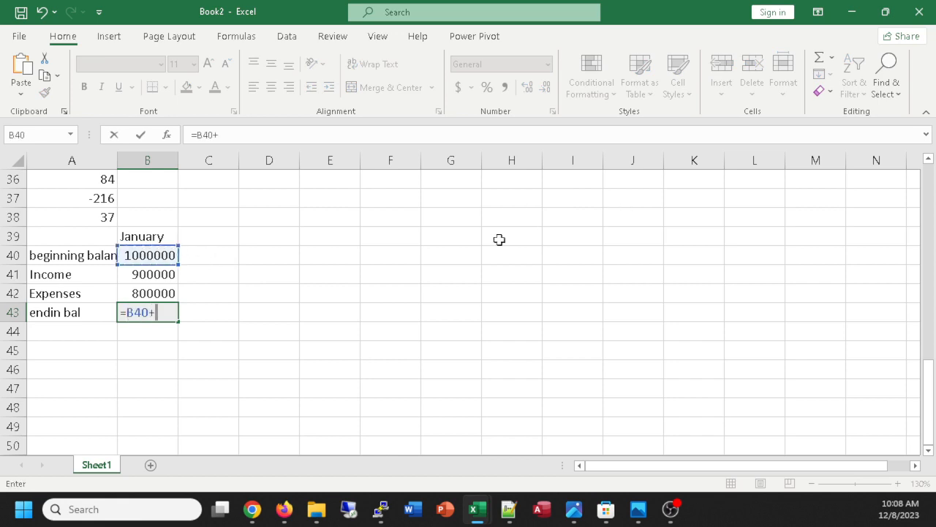
pyautogui.click(143, 274)
pyautogui.write('-')
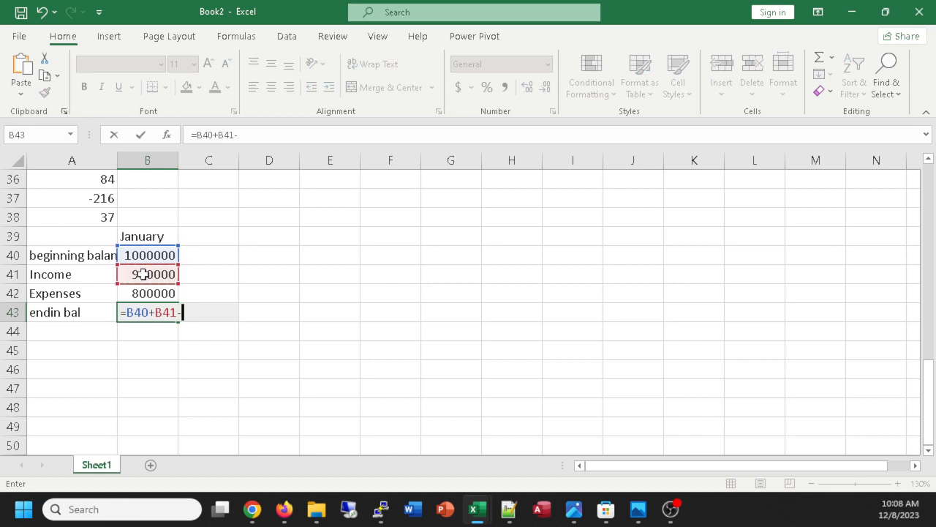
pyautogui.click(149, 292)
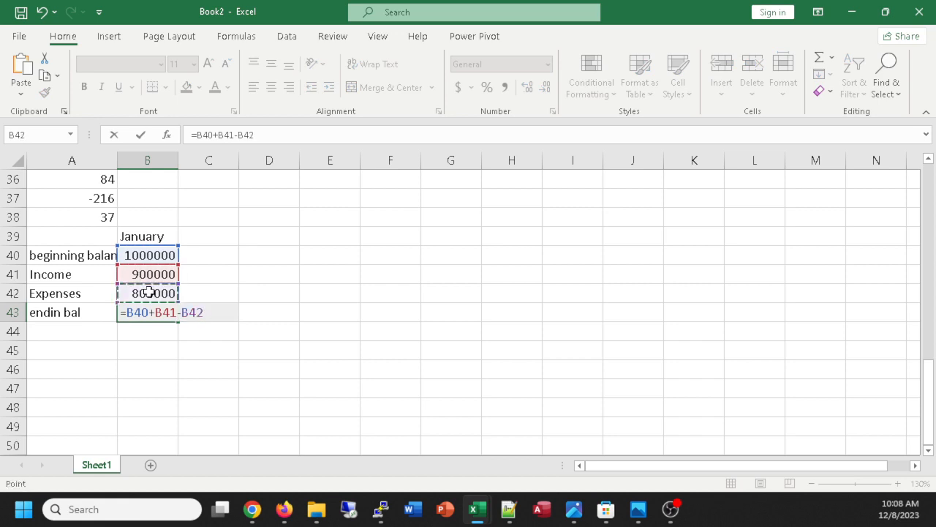
pyautogui.press('Return')
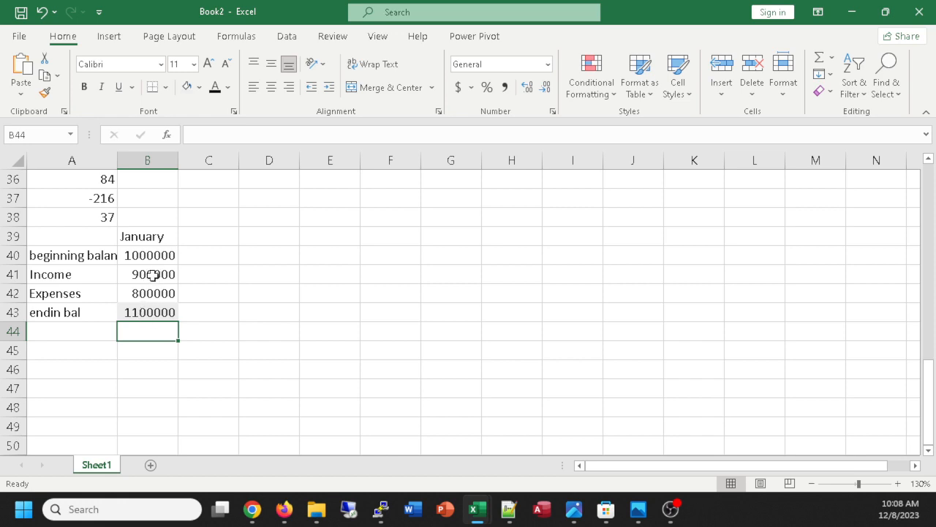
# Extend the January heading to February in cell C39 and set February's beginning balance in C40 to =B43.
pyautogui.click(147, 251)
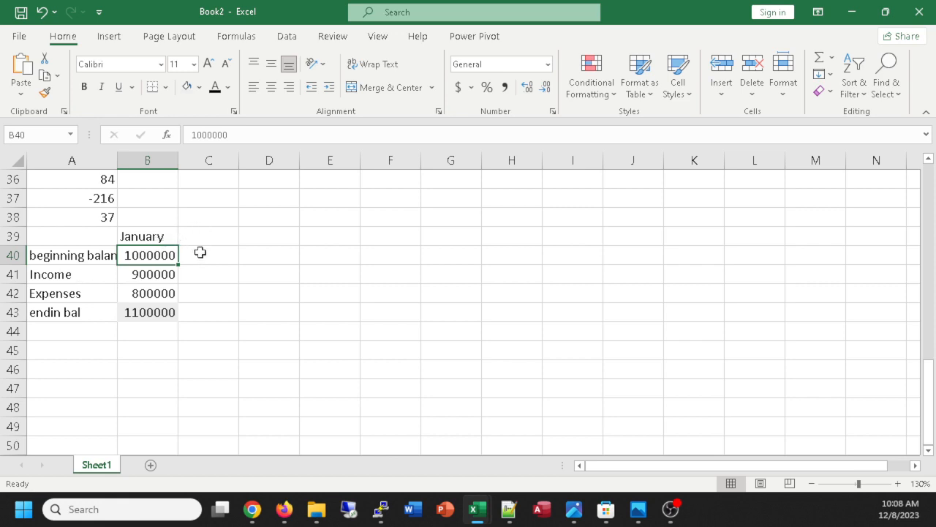
pyautogui.click(151, 240)
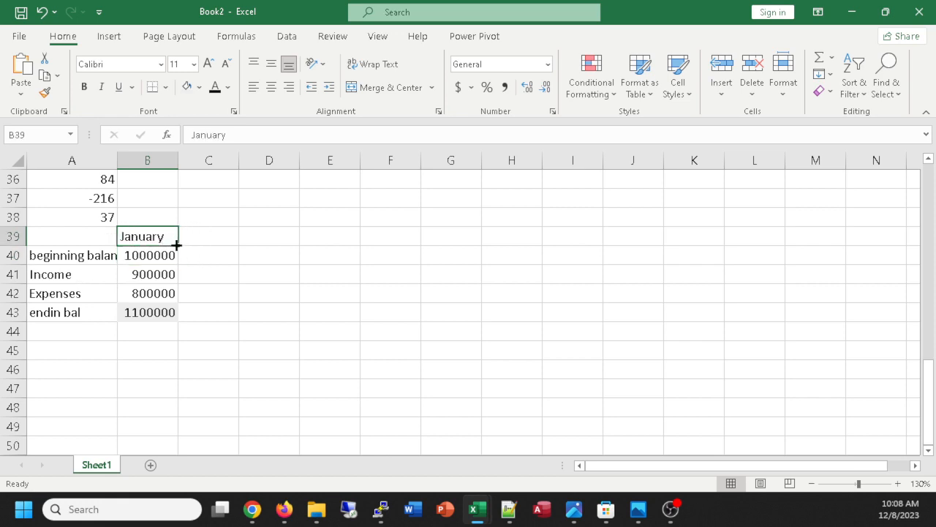
pyautogui.moveTo(177, 245); pyautogui.dragTo(224, 237)
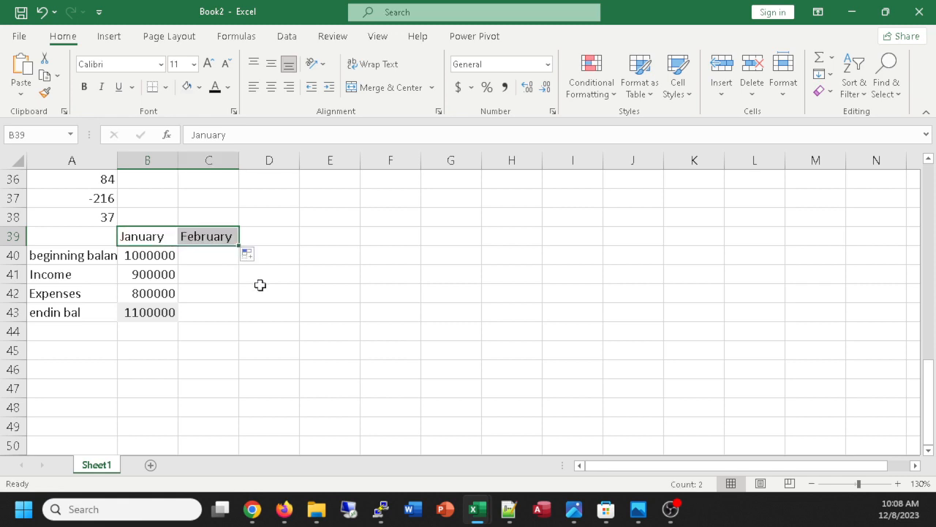
pyautogui.click(201, 254)
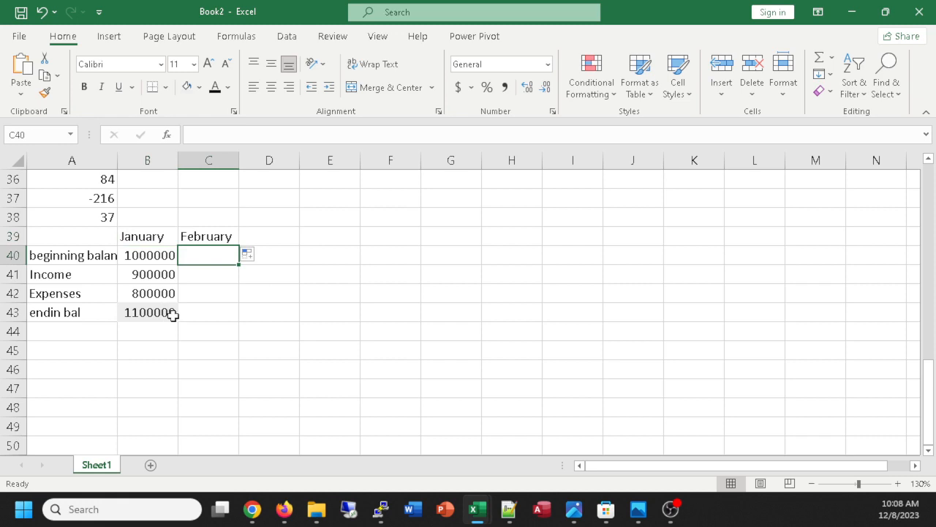
pyautogui.write('=')
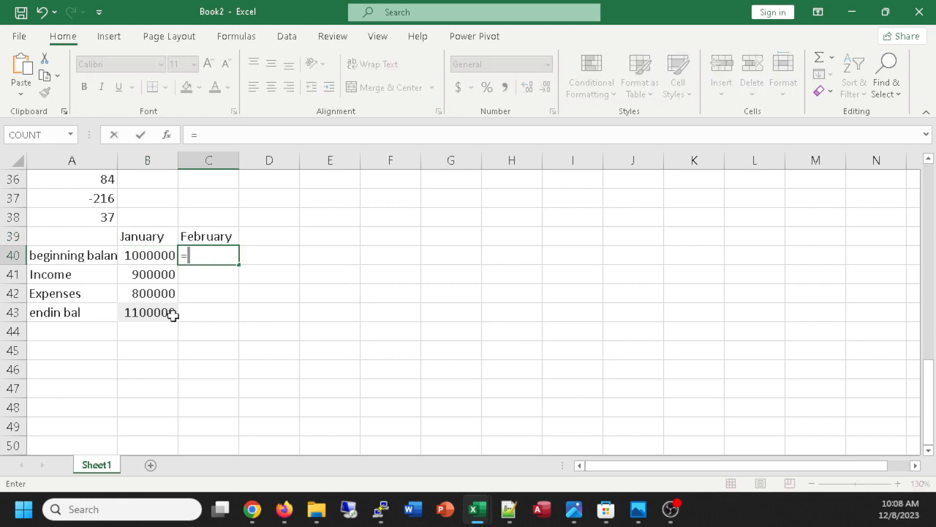
pyautogui.click(147, 312)
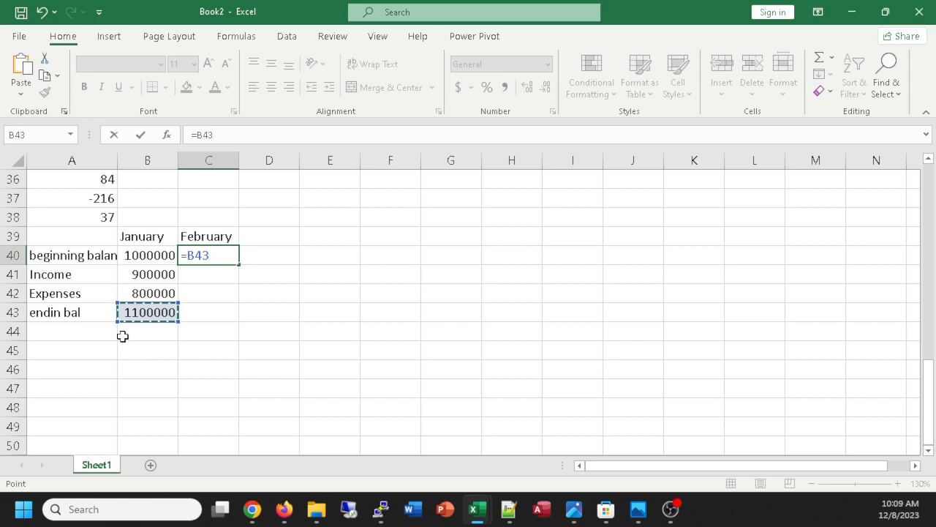
pyautogui.press('Return')
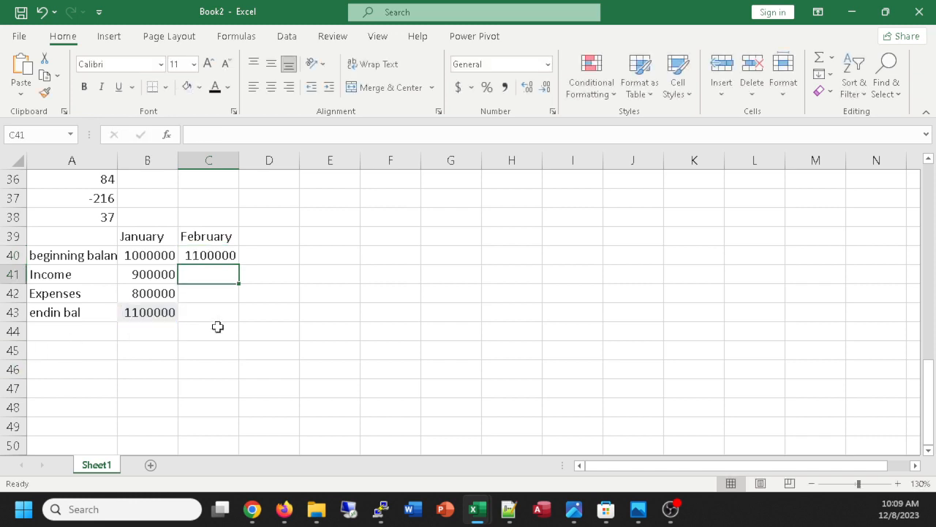
# Fill January's income, expenses and ending balance into February, and extend the February column C39:C43 through September.
pyautogui.moveTo(143, 275); pyautogui.dragTo(234, 319)
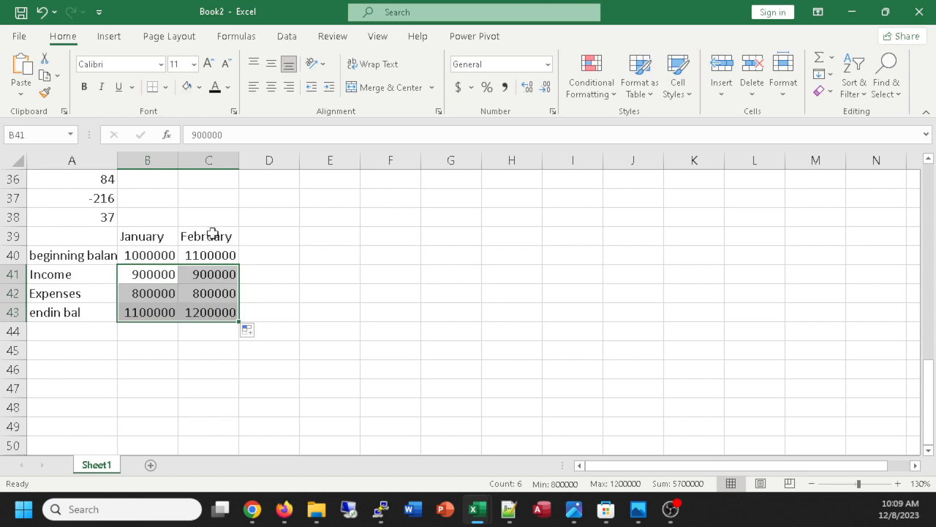
pyautogui.moveTo(212, 233); pyautogui.dragTo(200, 313)
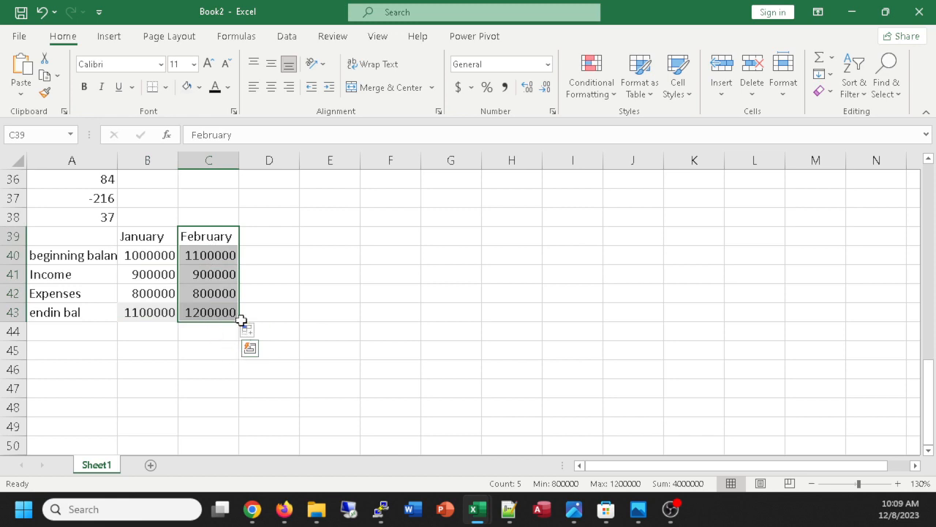
pyautogui.moveTo(241, 321); pyautogui.dragTo(668, 329)
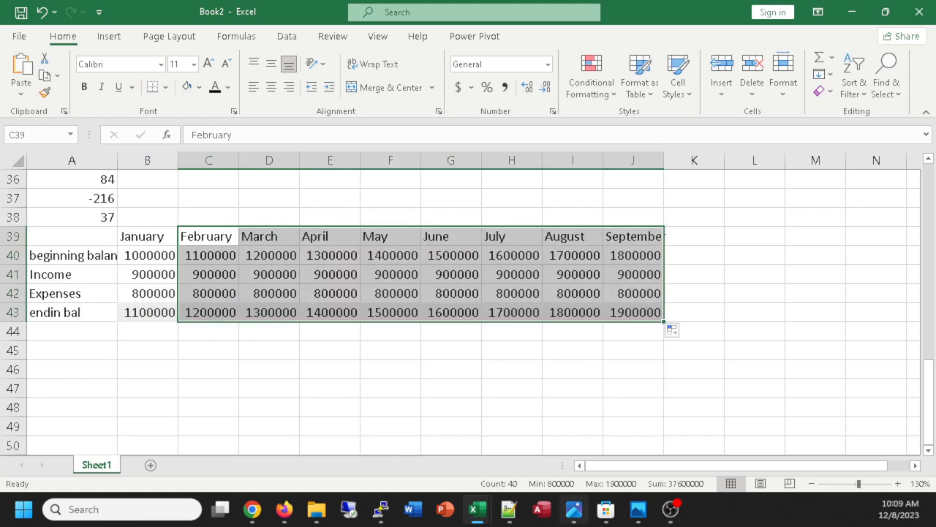
# Apply Comma Style number formatting to the balance figures in B40:J43.
pyautogui.moveTo(574, 508)
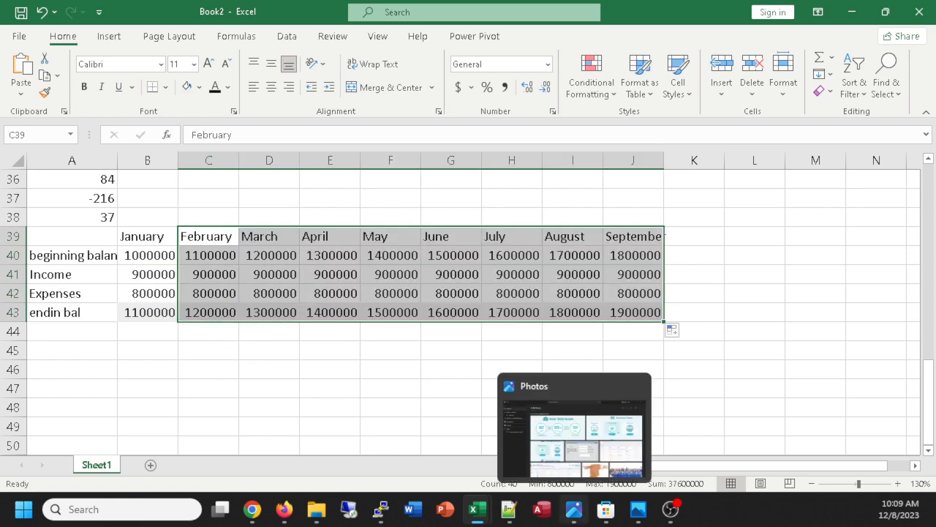
pyautogui.click(317, 386)
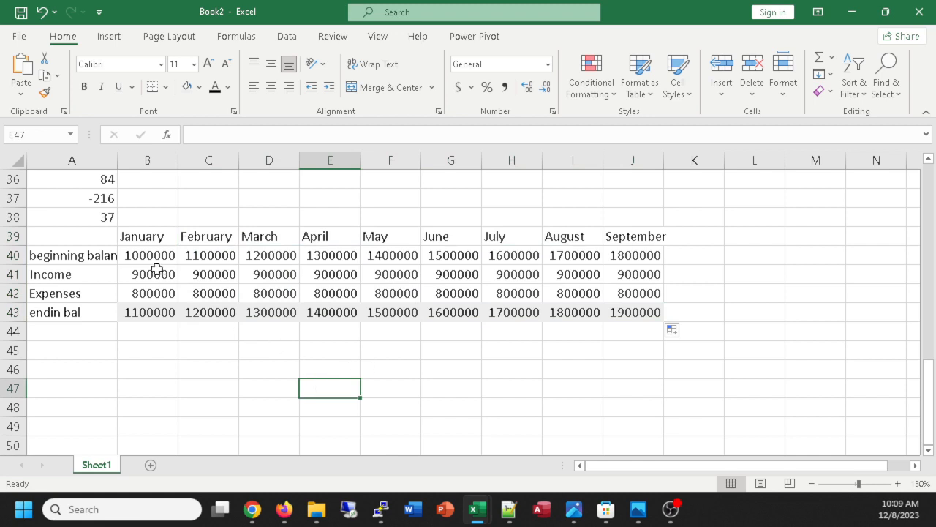
pyautogui.moveTo(144, 253); pyautogui.dragTo(622, 309)
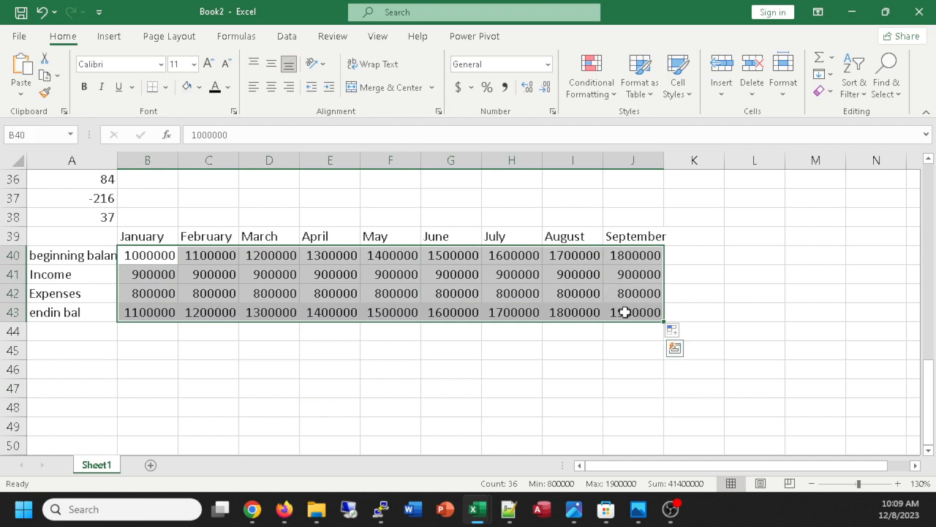
pyautogui.click(507, 87)
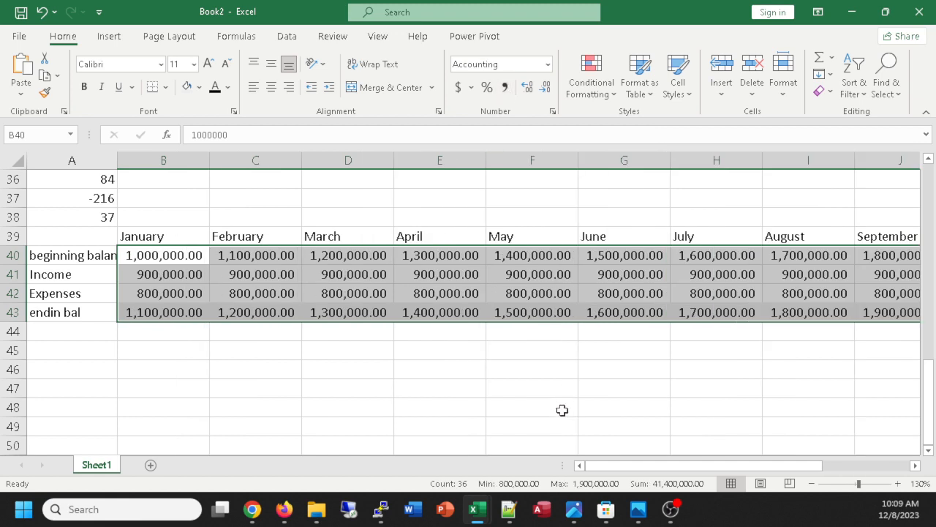
# Format the range B39:J43 as a table with headers, using the light blue style in the first row of Medium styles.
pyautogui.moveTo(621, 468); pyautogui.dragTo(644, 469)
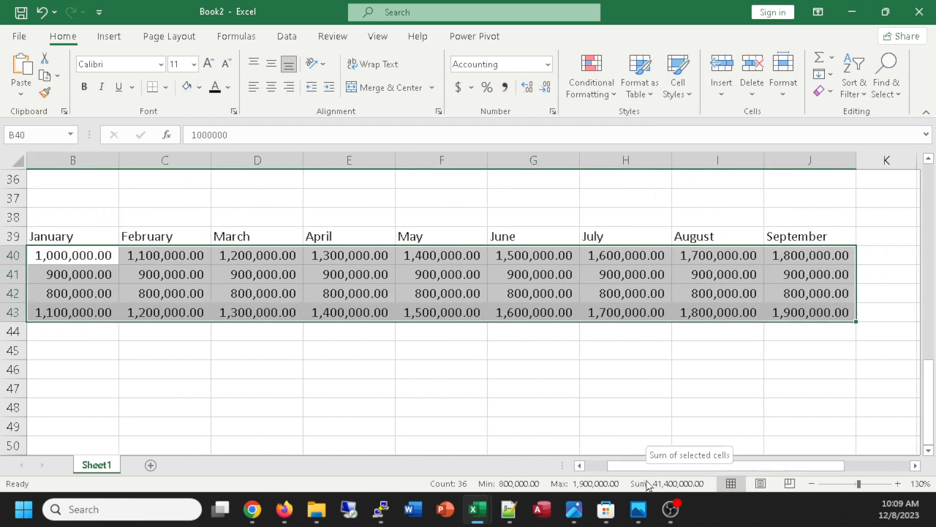
pyautogui.click(87, 238)
pyautogui.moveTo(87, 238); pyautogui.dragTo(780, 315)
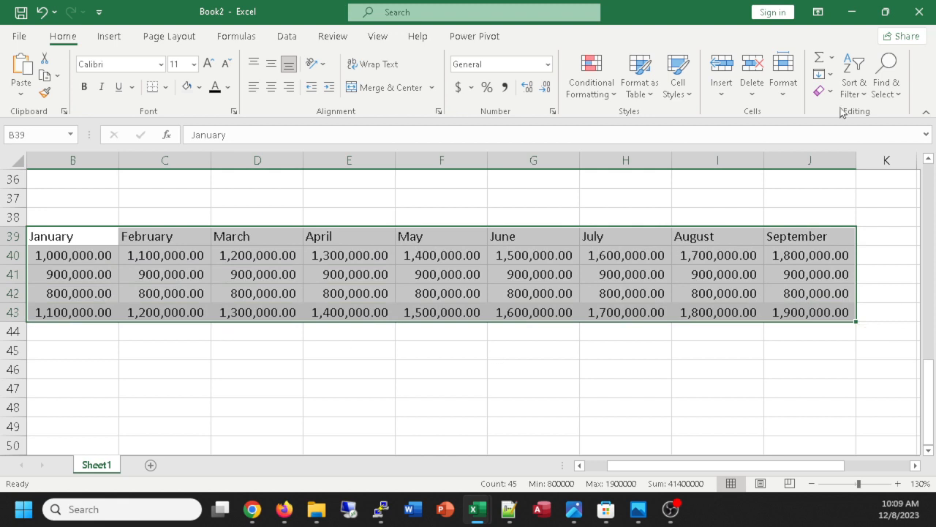
pyautogui.click(631, 73)
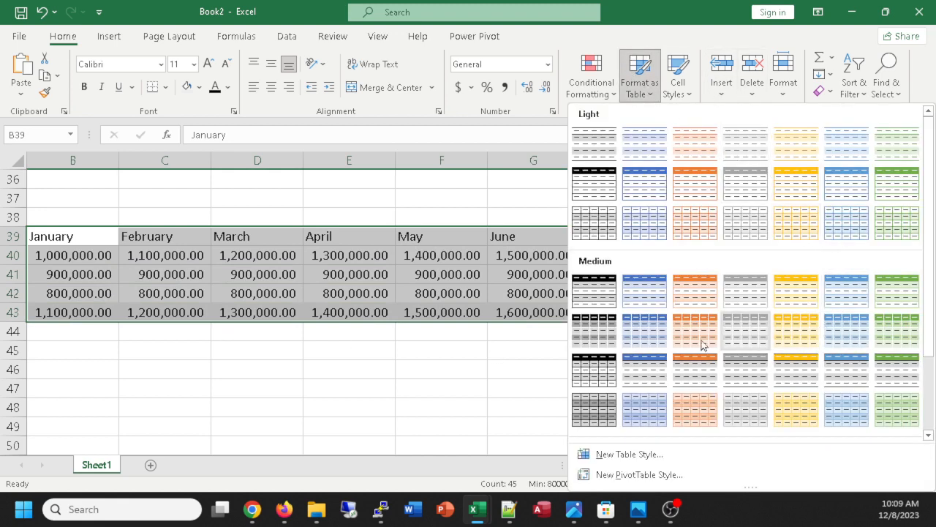
pyautogui.click(846, 289)
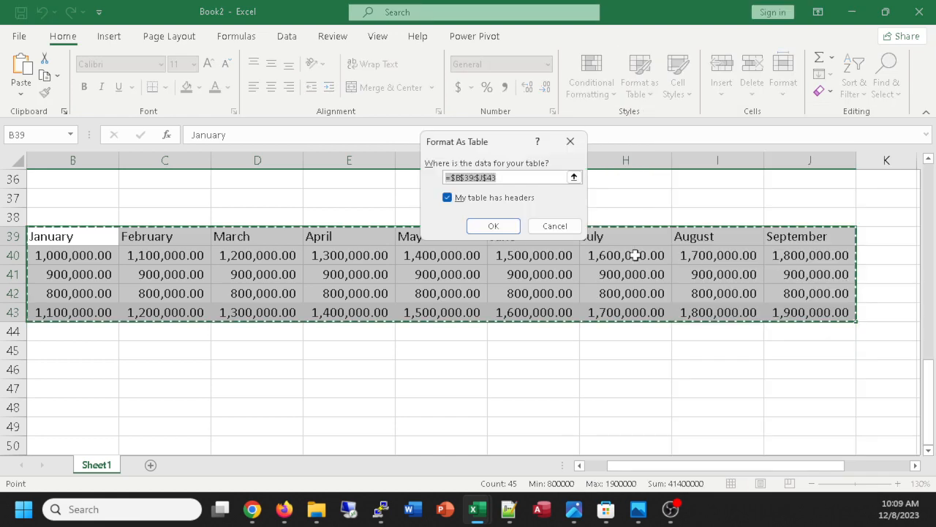
pyautogui.click(516, 229)
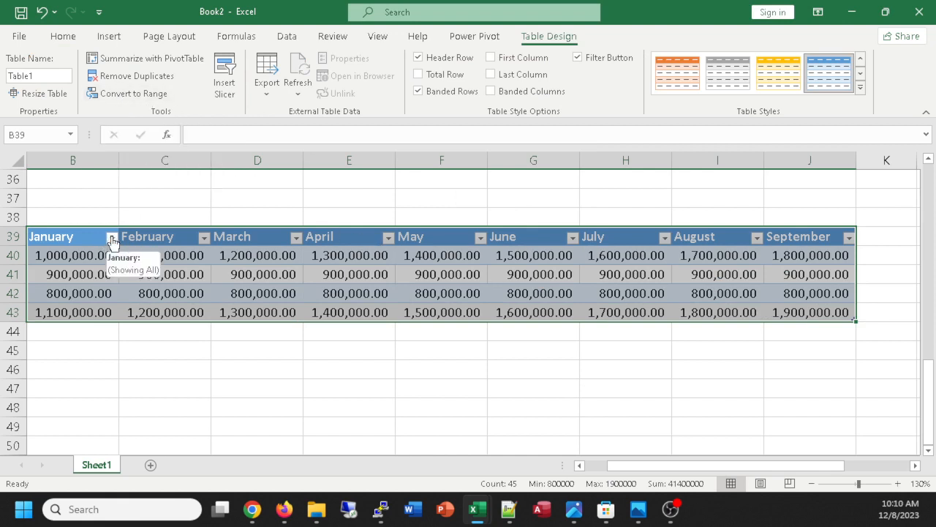
# Convert the formatted monthly balance table to a normal range.
pyautogui.click(113, 95)
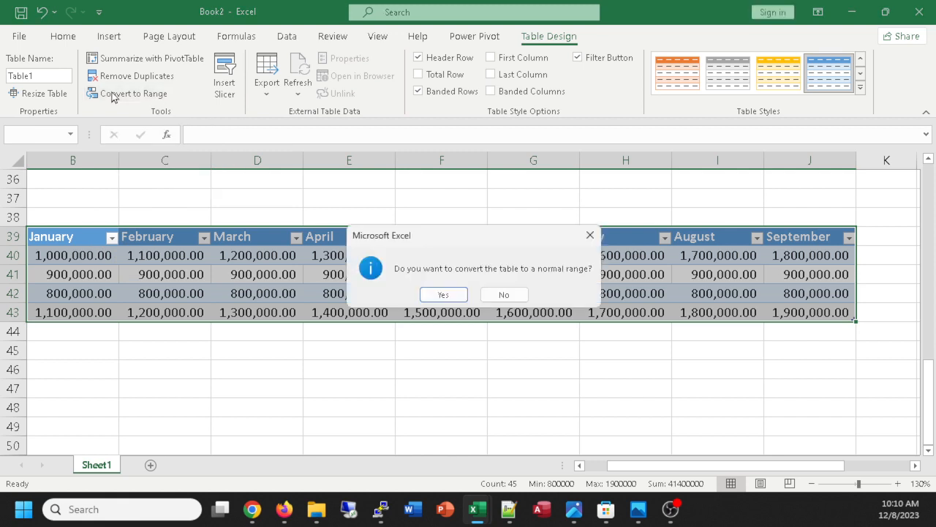
pyautogui.click(439, 293)
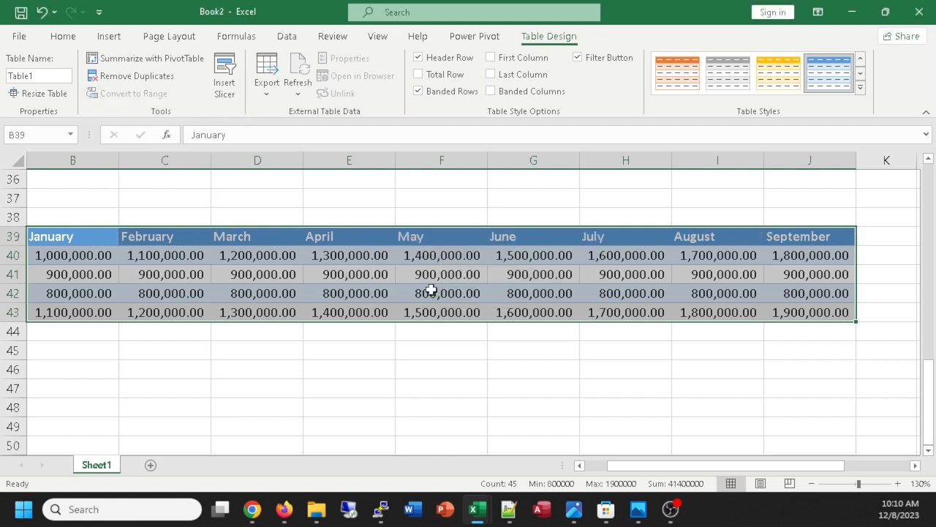
pyautogui.click(383, 395)
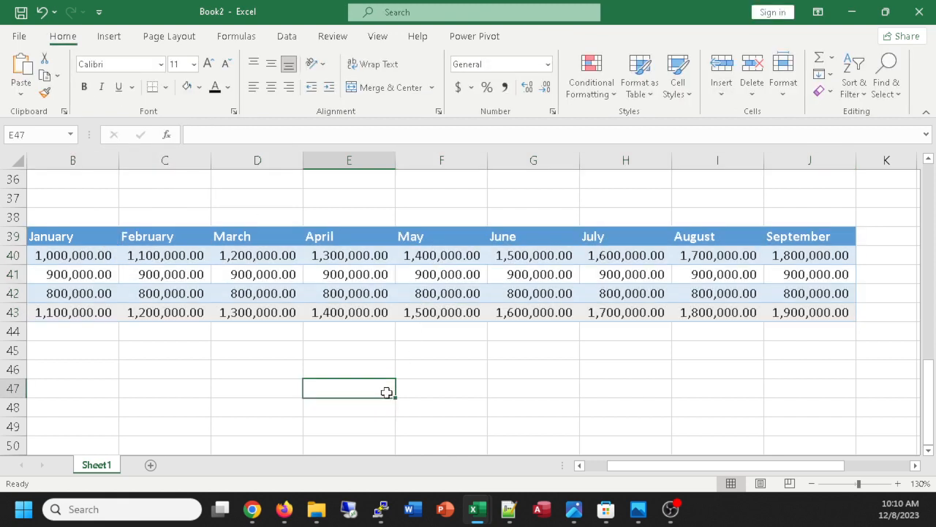
pyautogui.moveTo(308, 388); pyautogui.dragTo(256, 387)
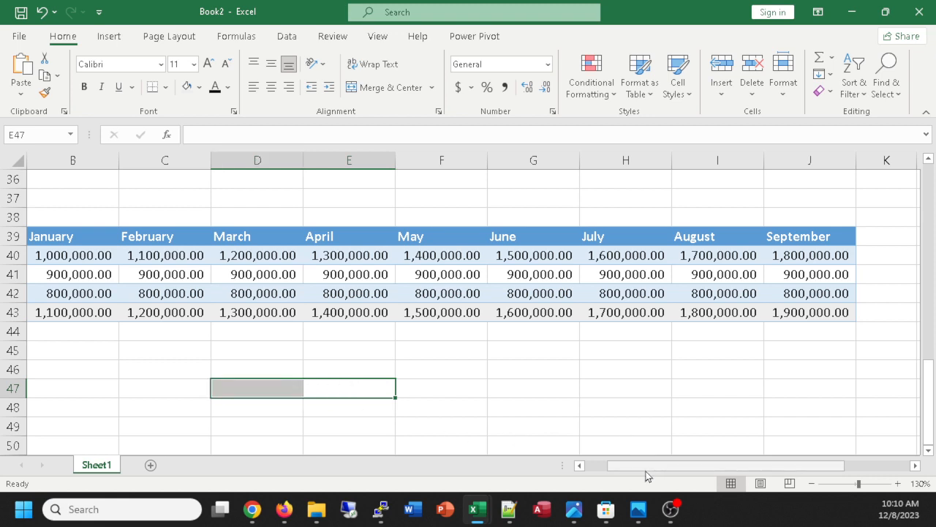
pyautogui.moveTo(638, 463); pyautogui.dragTo(596, 463)
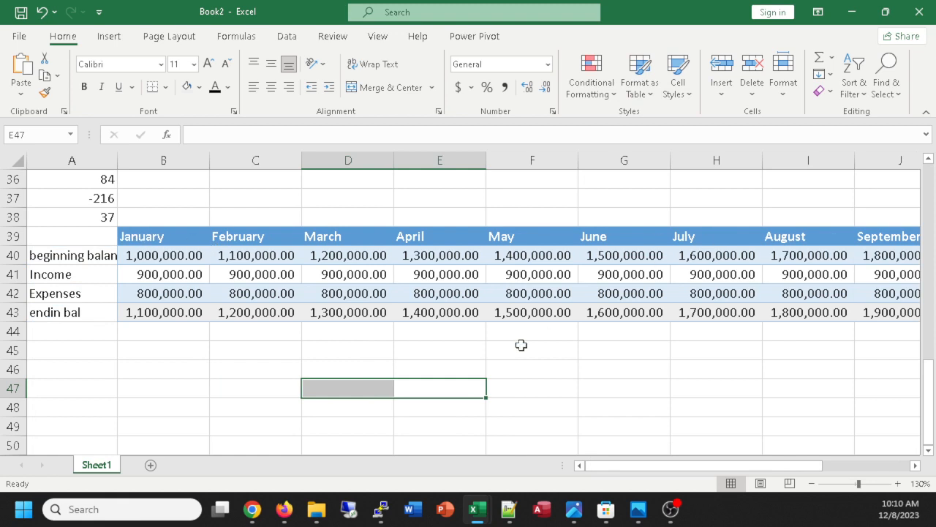
# Insert a blank row above the Expenses row, and undo the insertion.
pyautogui.click(602, 403)
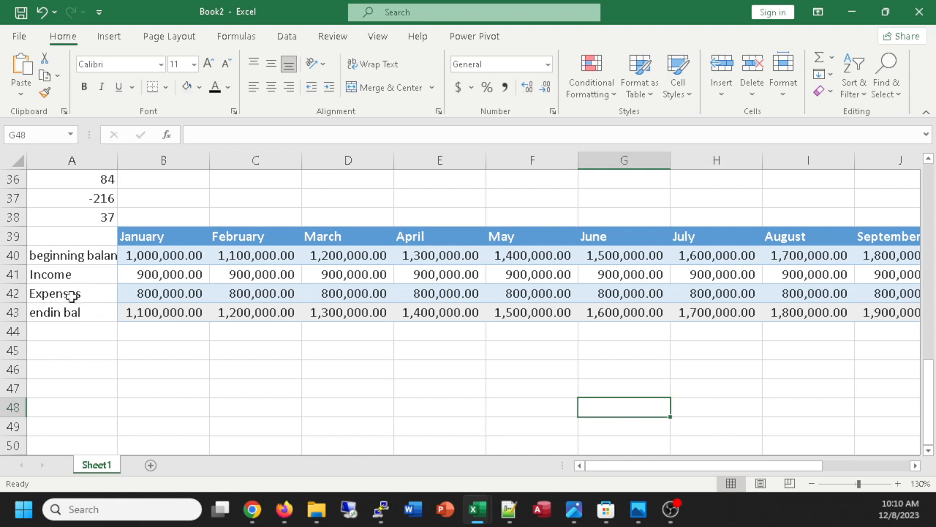
pyautogui.rightClick(20, 292)
pyautogui.click(67, 160)
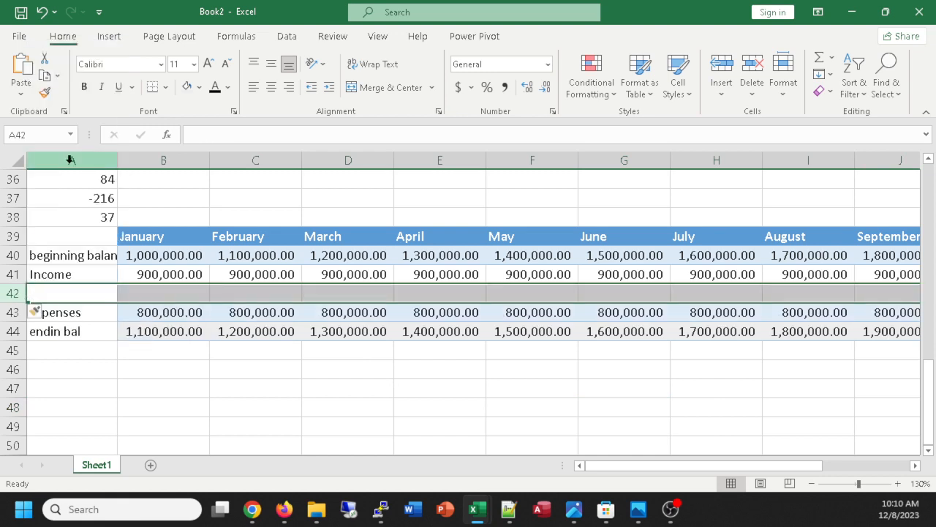
pyautogui.click(340, 395)
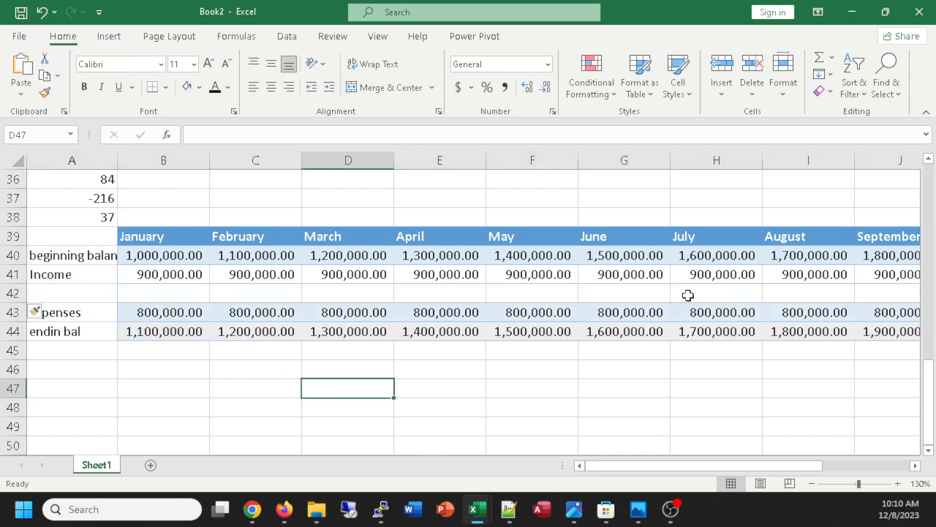
pyautogui.hotkey('ctrl', 'z')
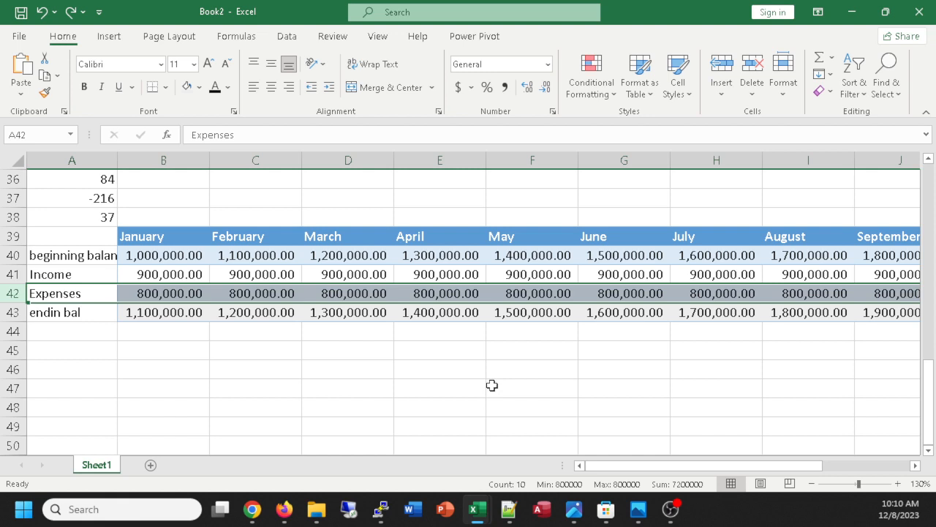
# Save the workbook as jsmartExcelPractice.xlsx in the cs101fa23-section2 folder.
pyautogui.hotkey('ctrl', 's')
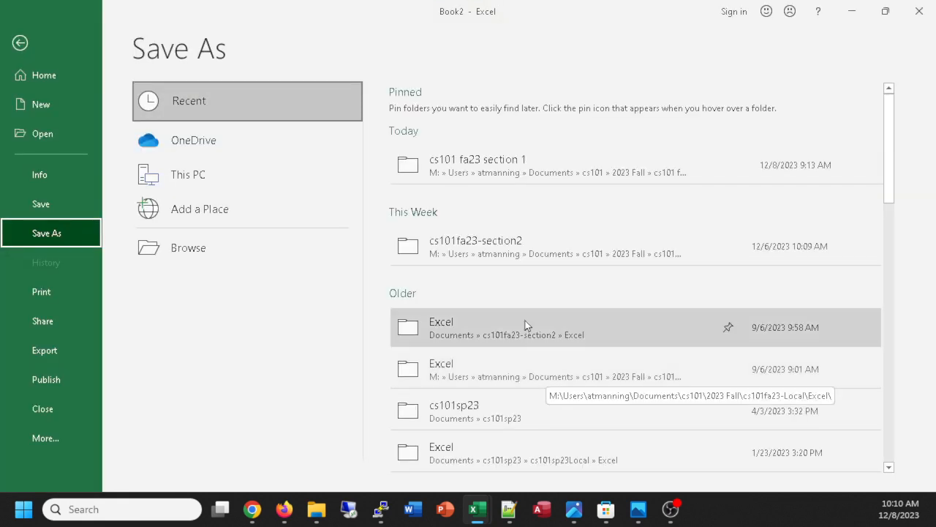
pyautogui.click(469, 251)
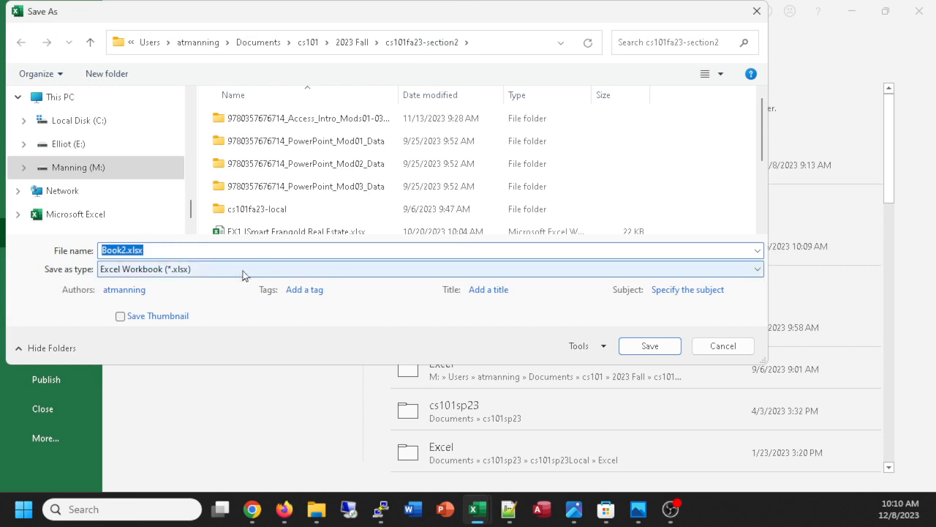
pyautogui.write('jsma')
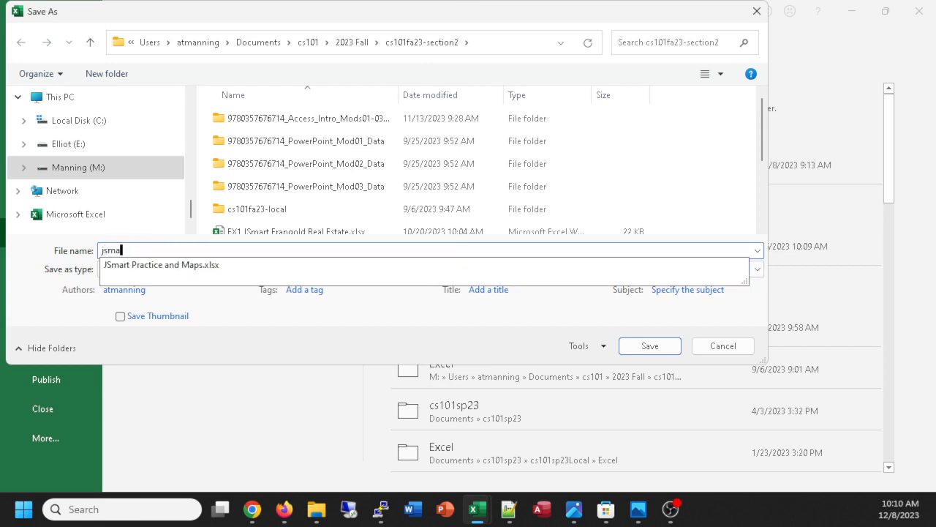
pyautogui.write('rtExce')
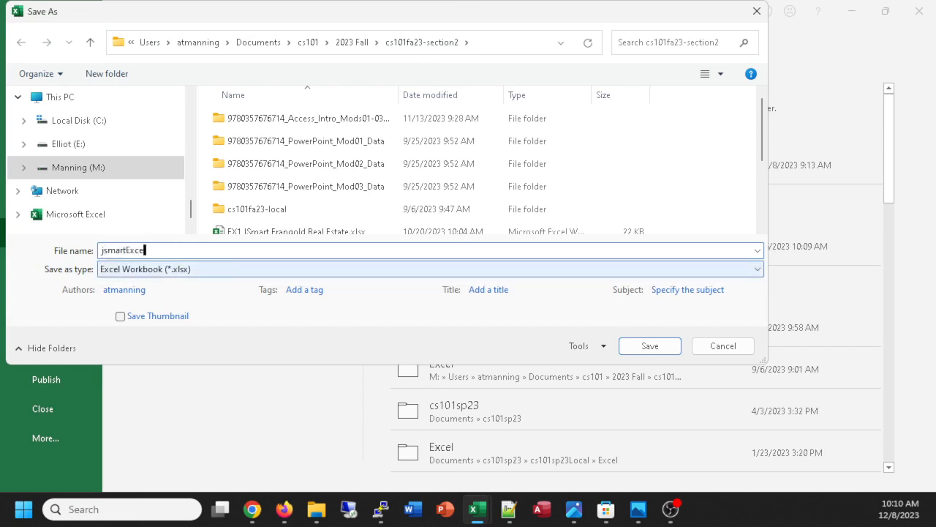
pyautogui.write('lPractice')
pyautogui.press('Return')
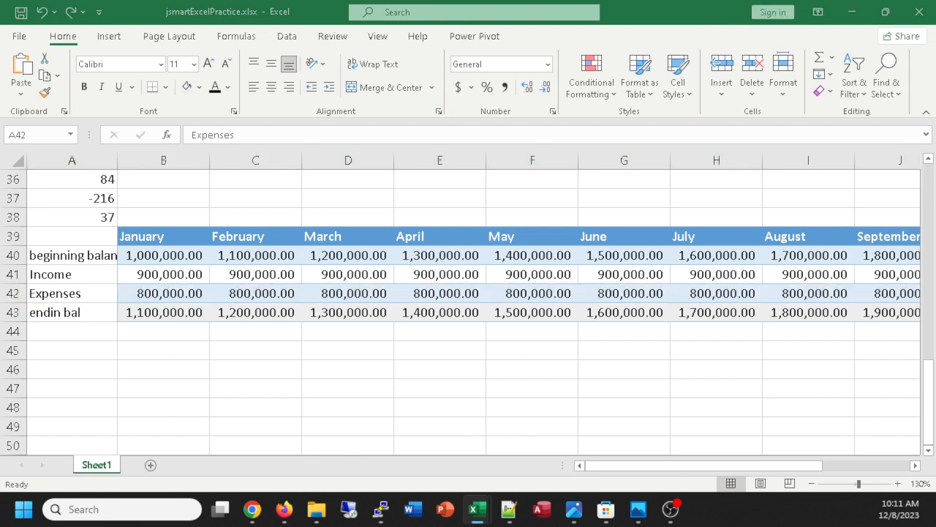
pyautogui.hotkey('alt', 'Tab')
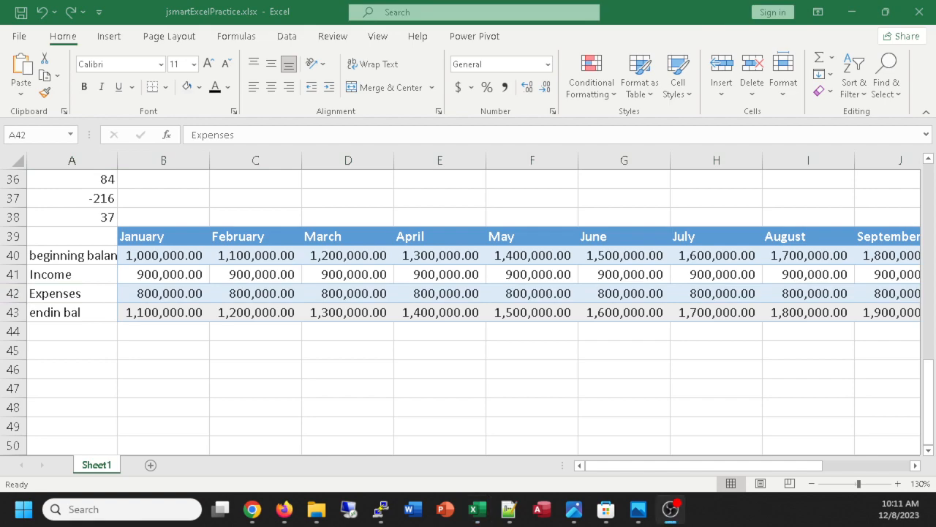